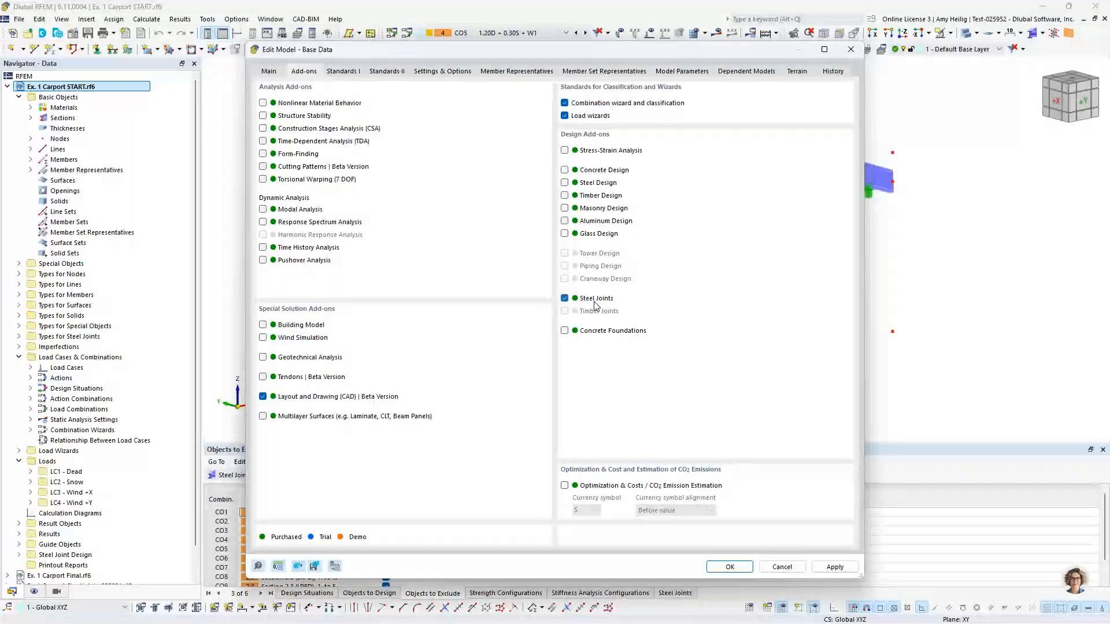
Check the steel joints design standard and its edition in the model's base data, leaving the settings unmodified.
click(386, 71)
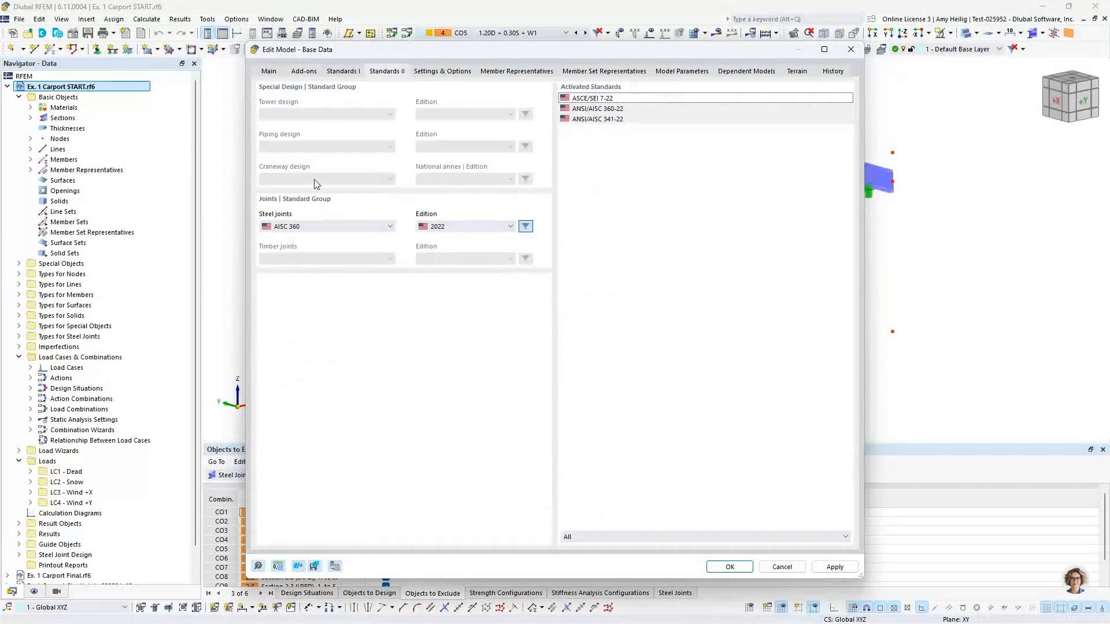
click(322, 227)
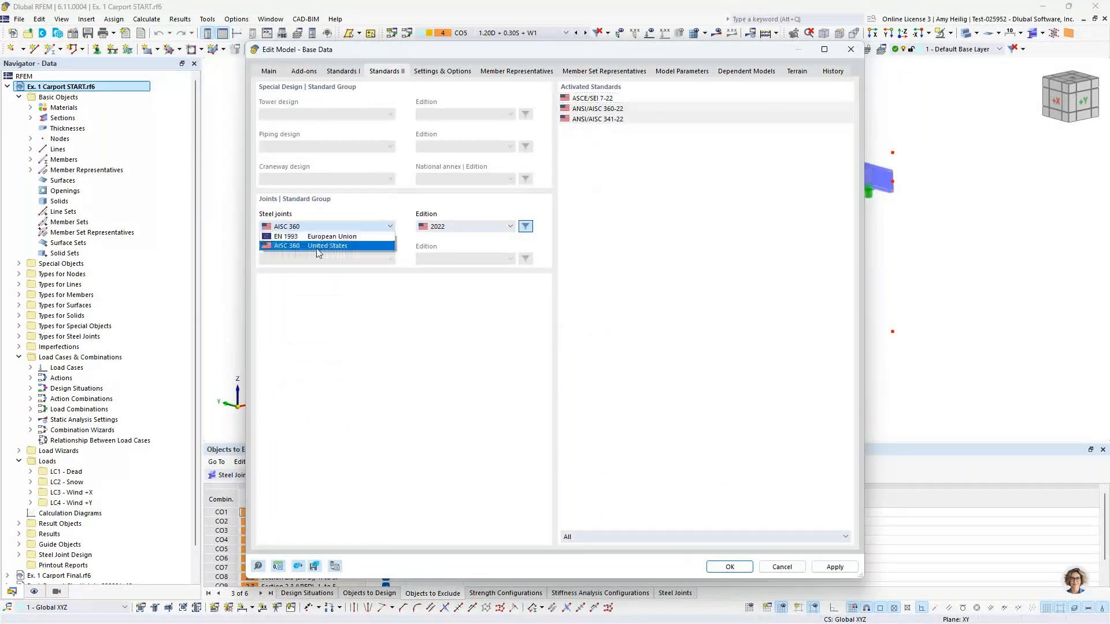
click(449, 257)
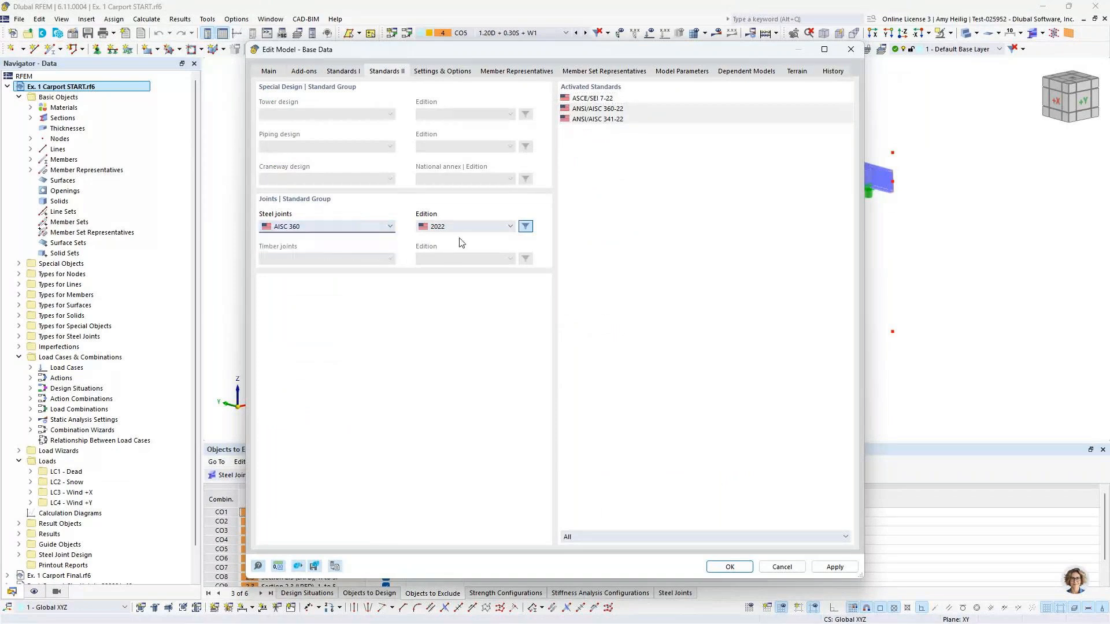
click(782, 567)
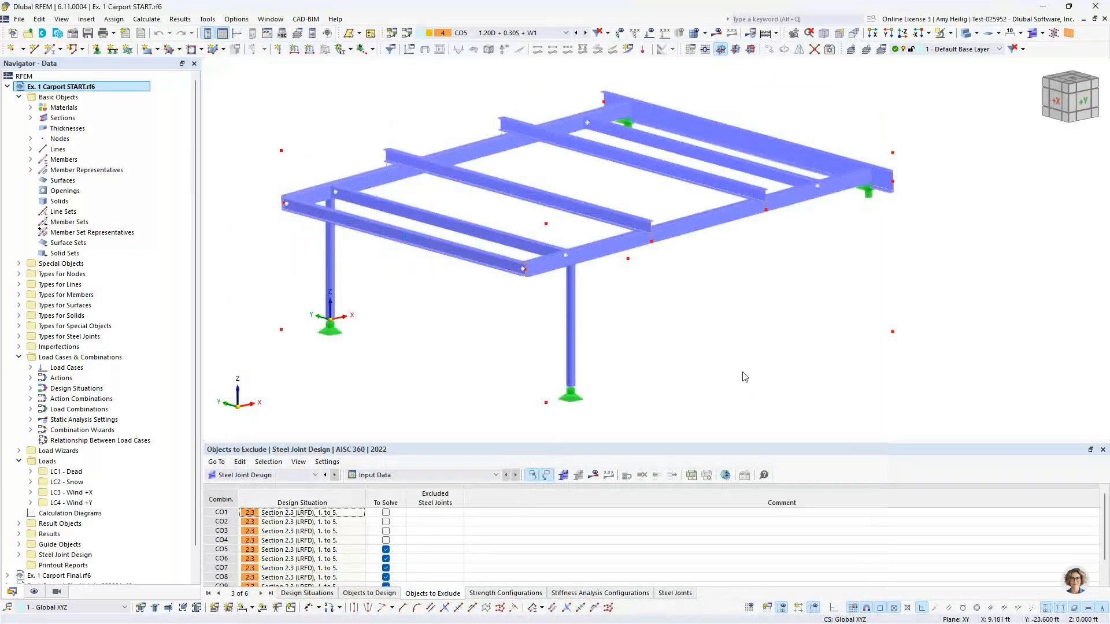
Inspect the column bases and the nodal supports at the far end of the carport frame.
ctrl+middle_drag(715, 325, 694, 334)
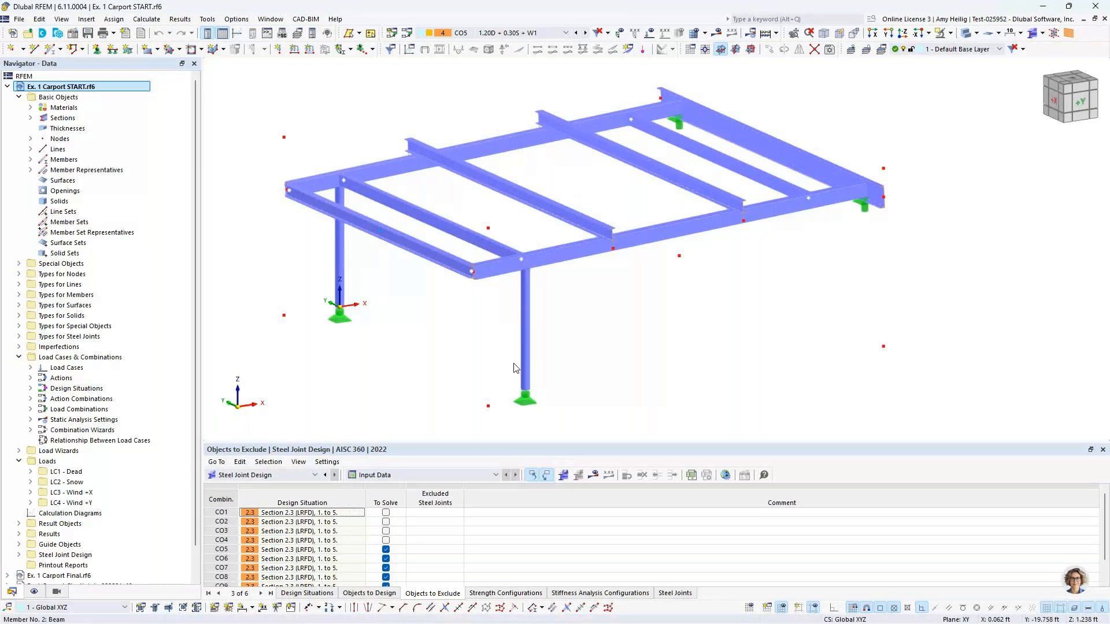
click(870, 215)
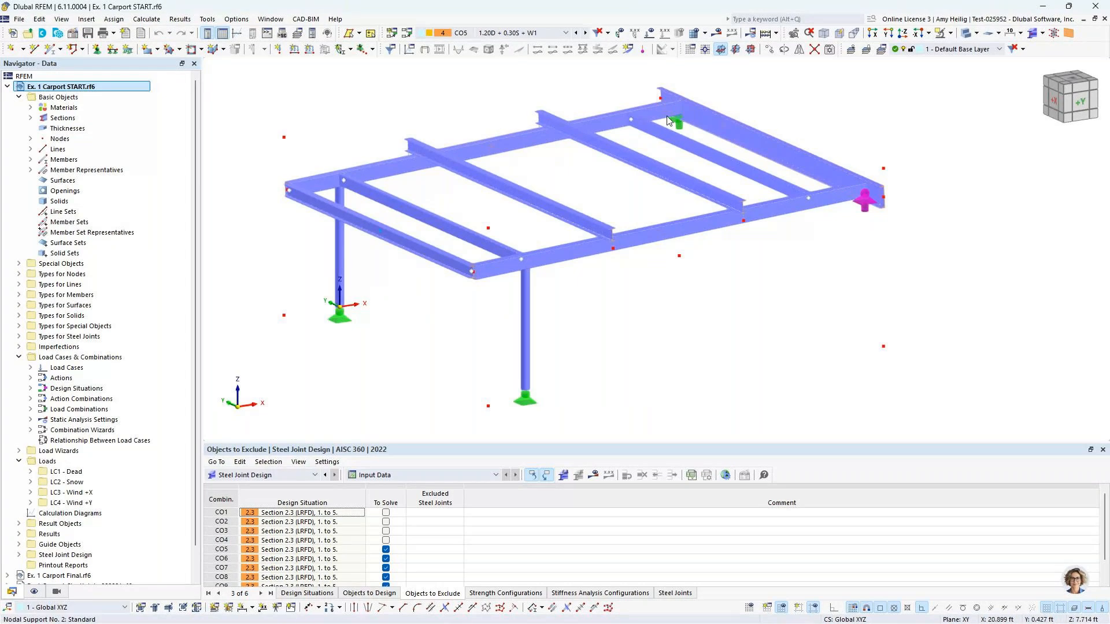
click(791, 308)
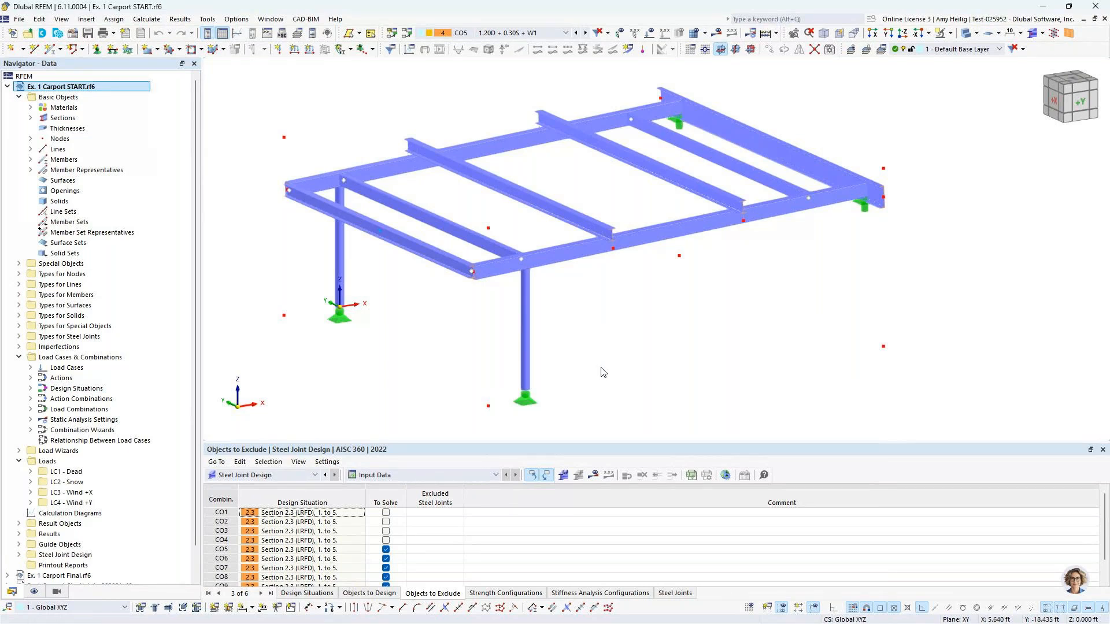
Display the loads of load case LC1 - Dead on the carport model.
click(517, 33)
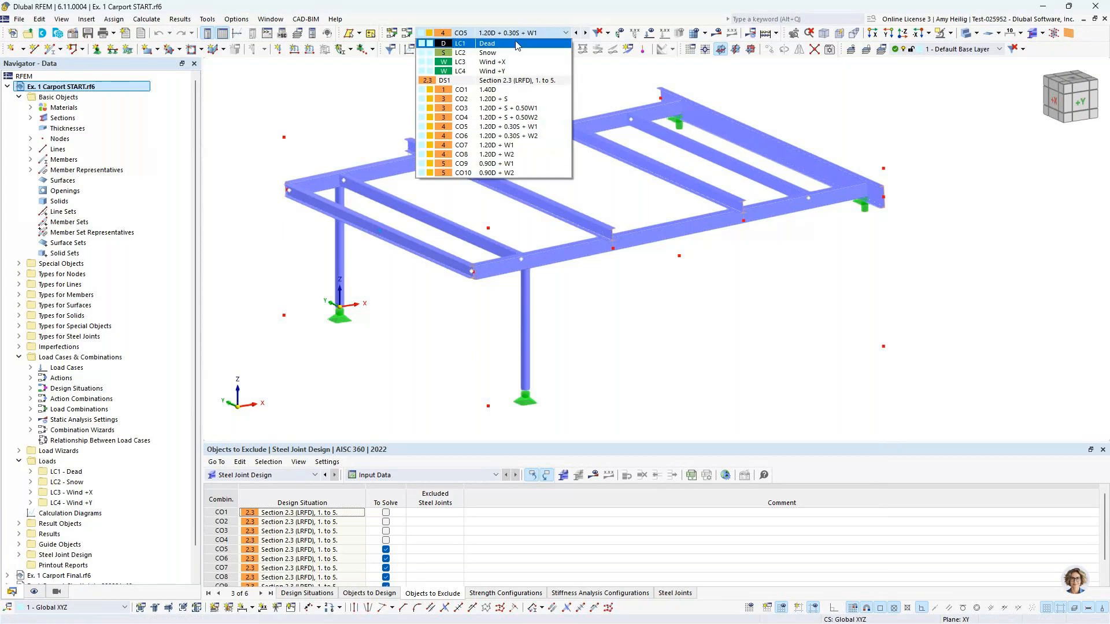
click(517, 43)
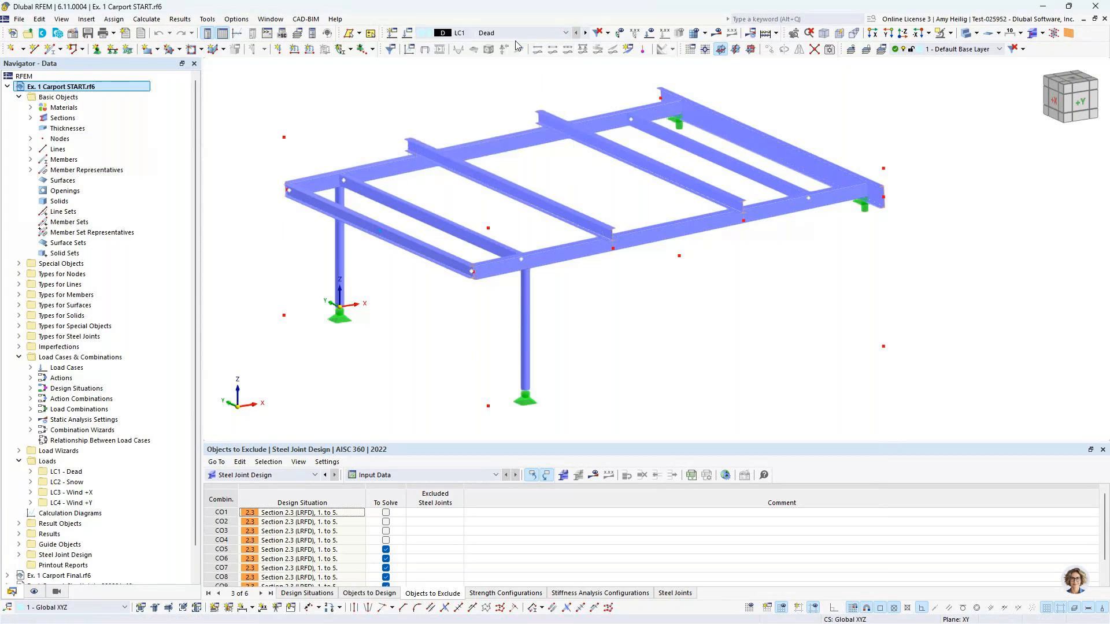
click(648, 34)
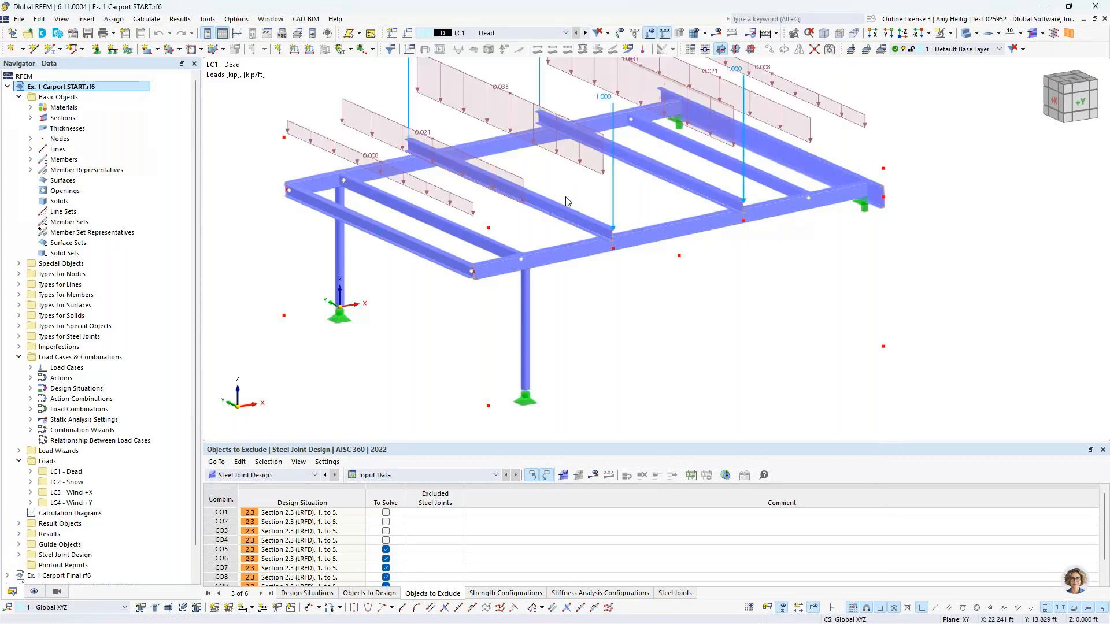
scroll(571, 187, down, 1)
middle_drag(575, 182, 569, 231)
Show the dead load as its original area load and list the load wizards in the navigator.
right_click(590, 121)
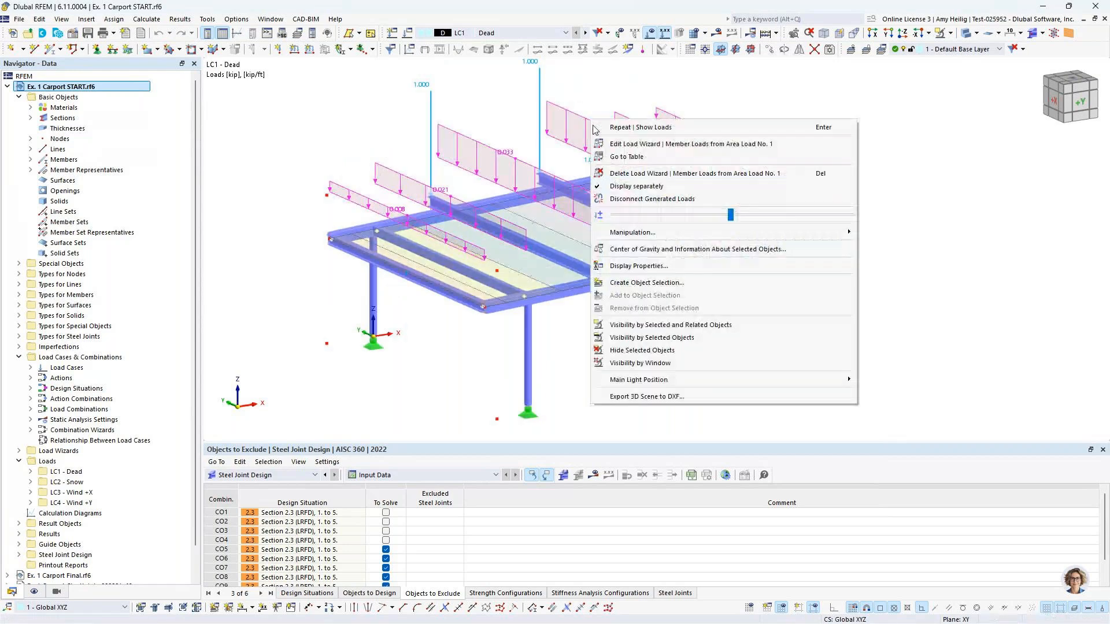
click(636, 186)
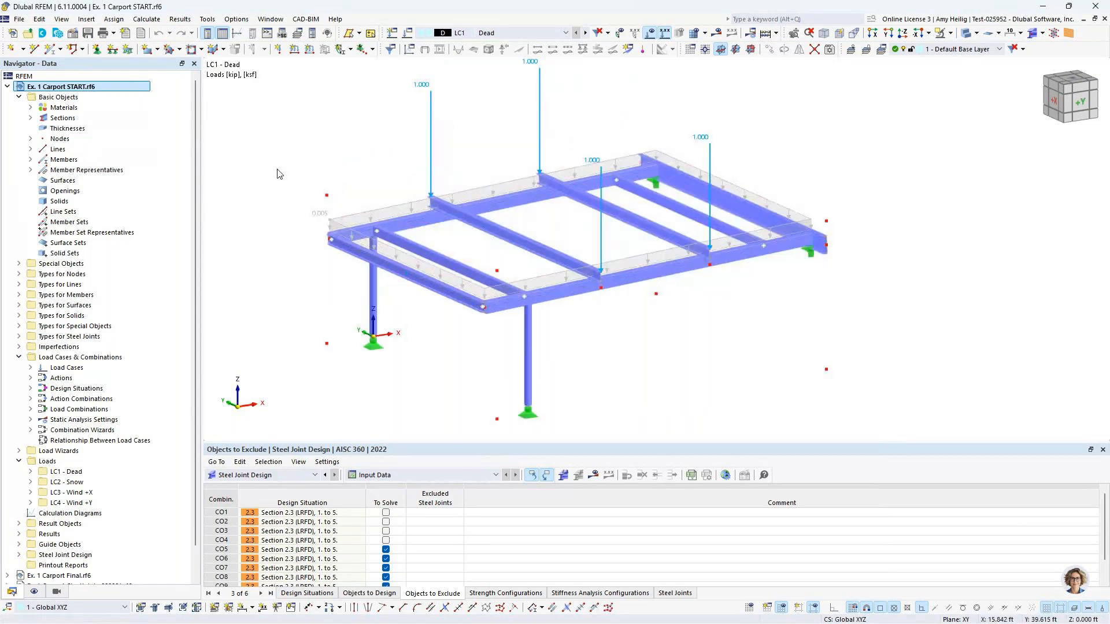
click(19, 461)
click(19, 450)
click(19, 357)
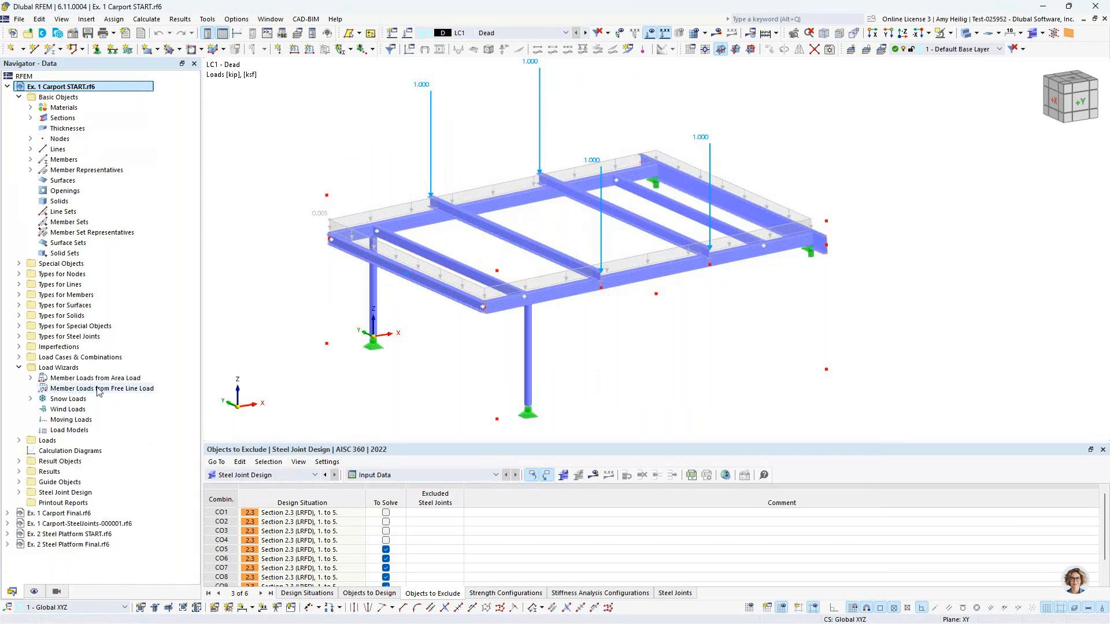
Display the member loads generated from the dead area load separately again and clear the selection.
right_click(368, 215)
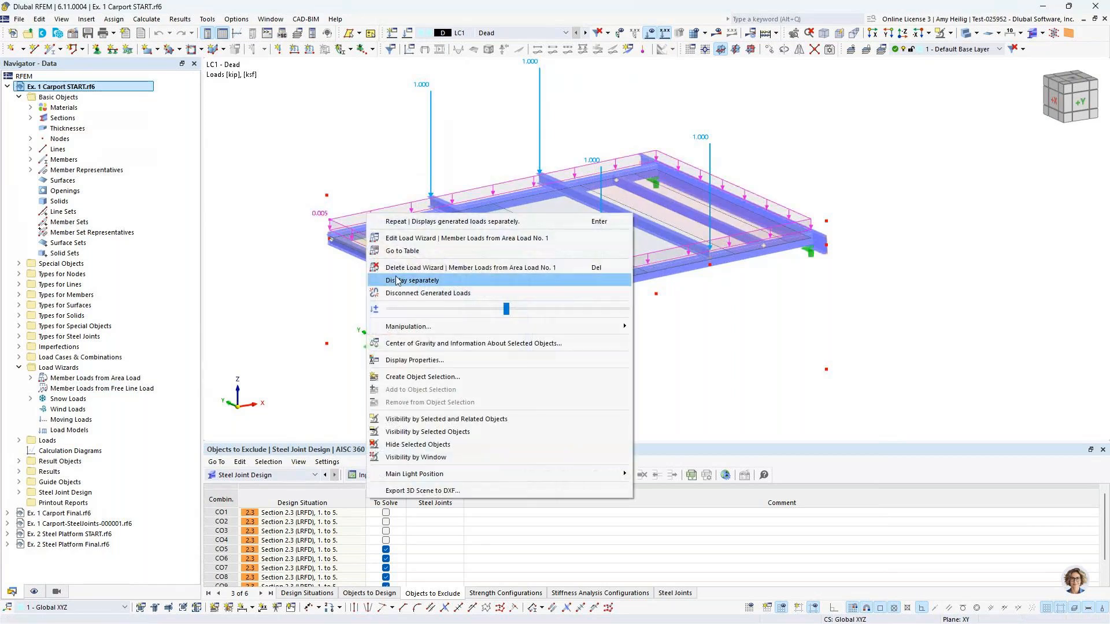
click(396, 281)
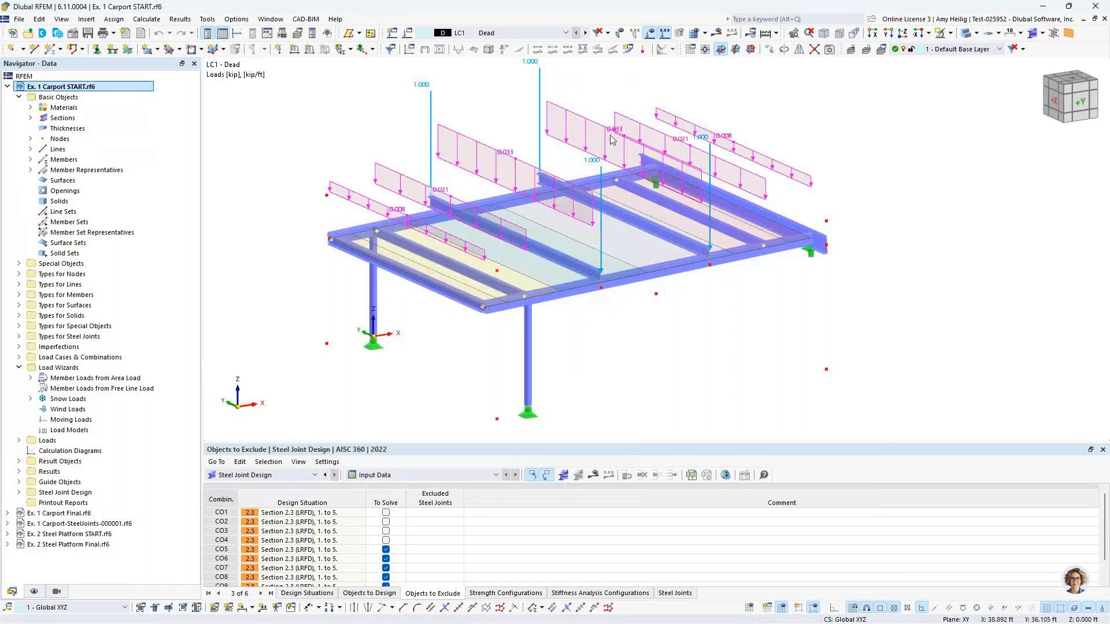
click(307, 220)
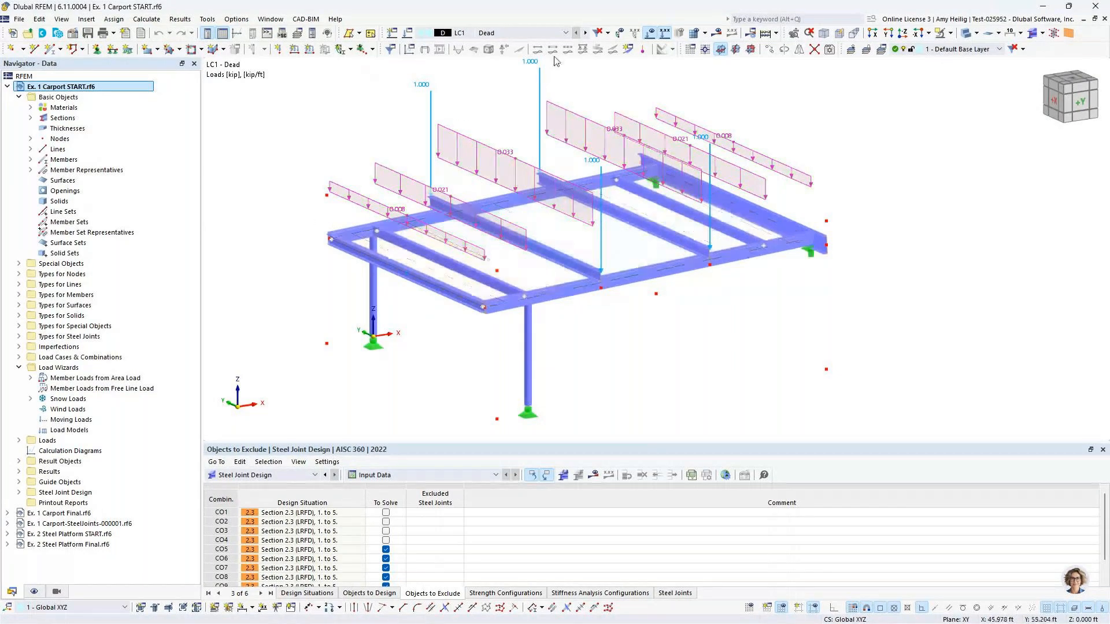
Review load cases LC2 - Snow and LC3 - Wind +X, switching the wind load to its area display and back to separate member loads.
click(585, 33)
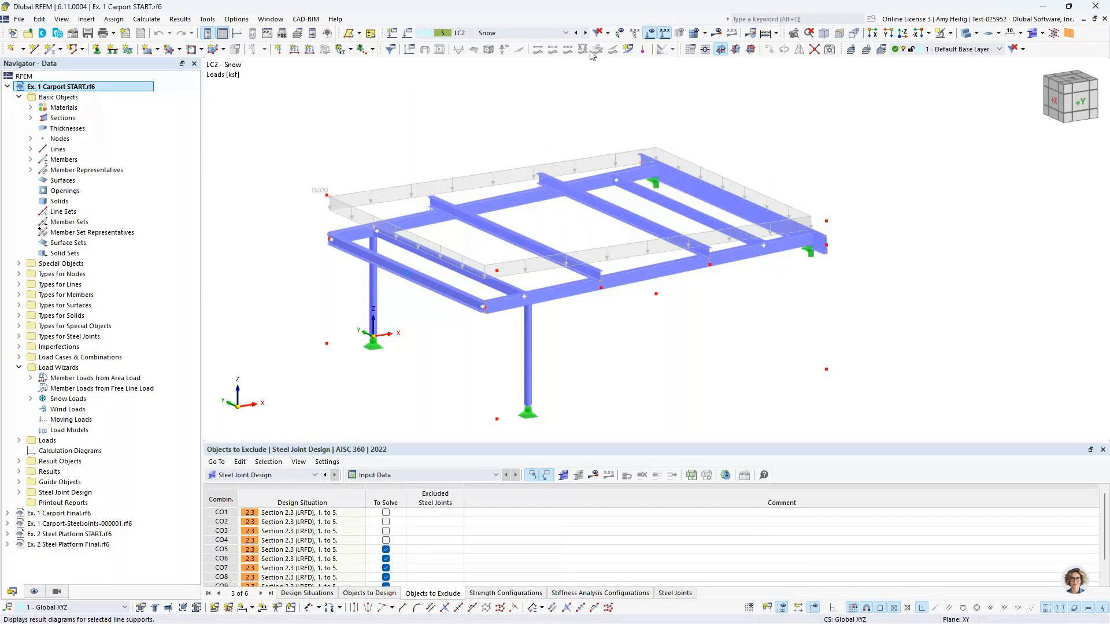
click(584, 33)
right_click(487, 255)
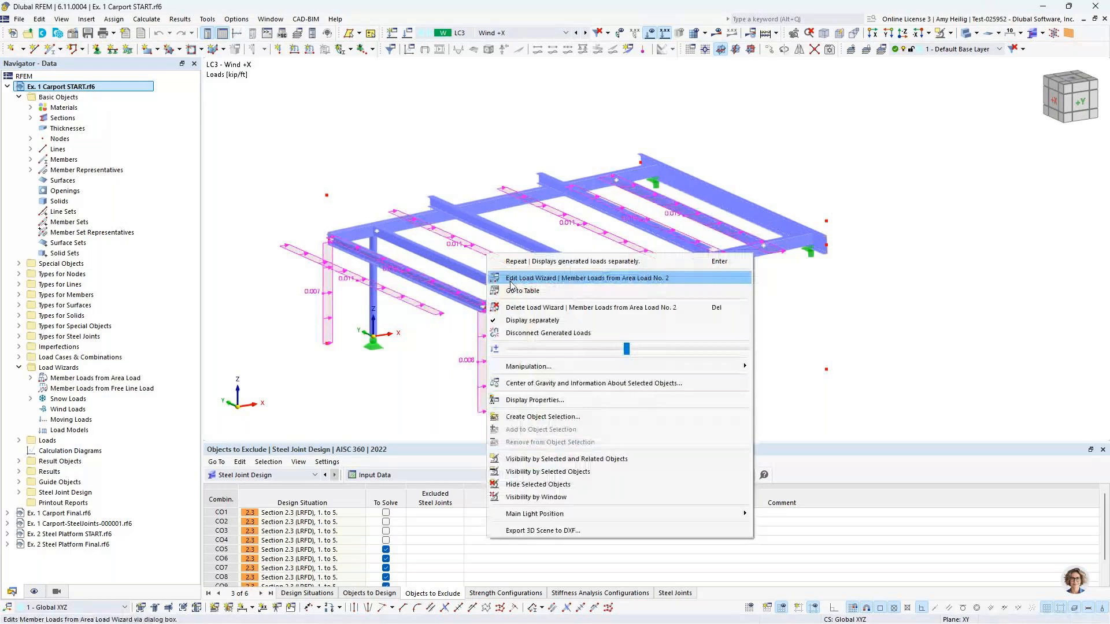
click(518, 321)
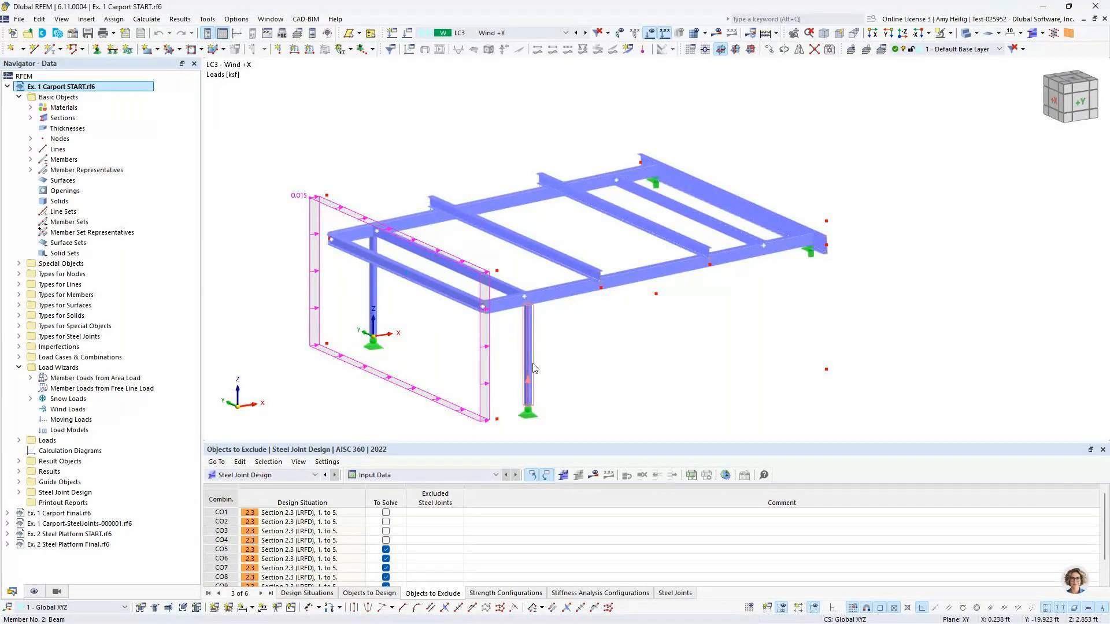
right_click(484, 387)
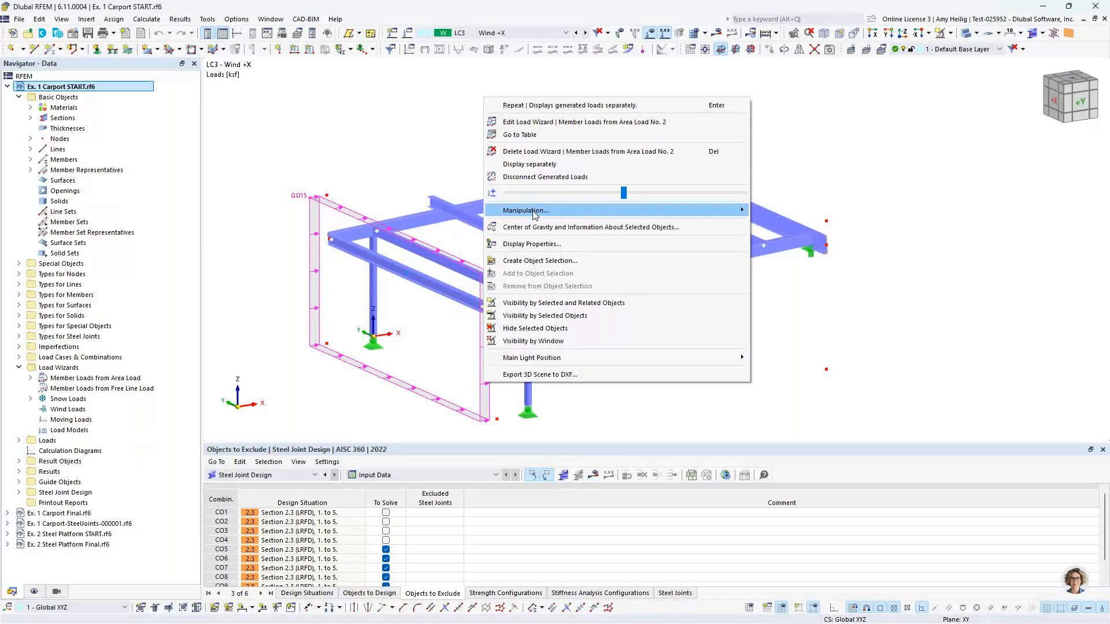
click(532, 165)
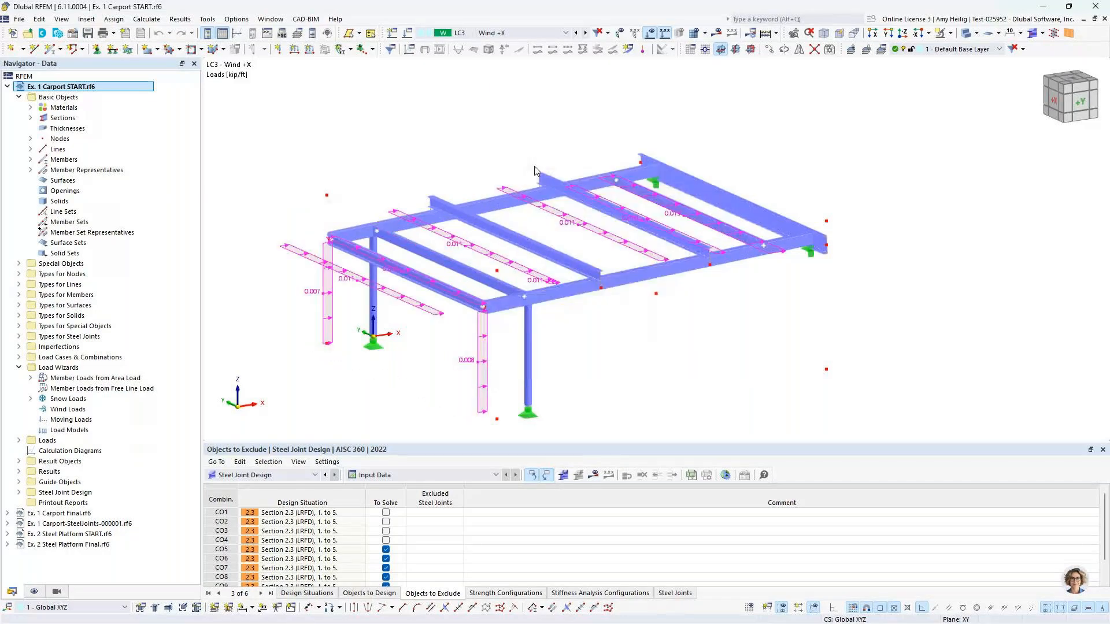
Review the loads of LC4 - Wind +Y and of load combinations CO2 through CO5.
click(585, 32)
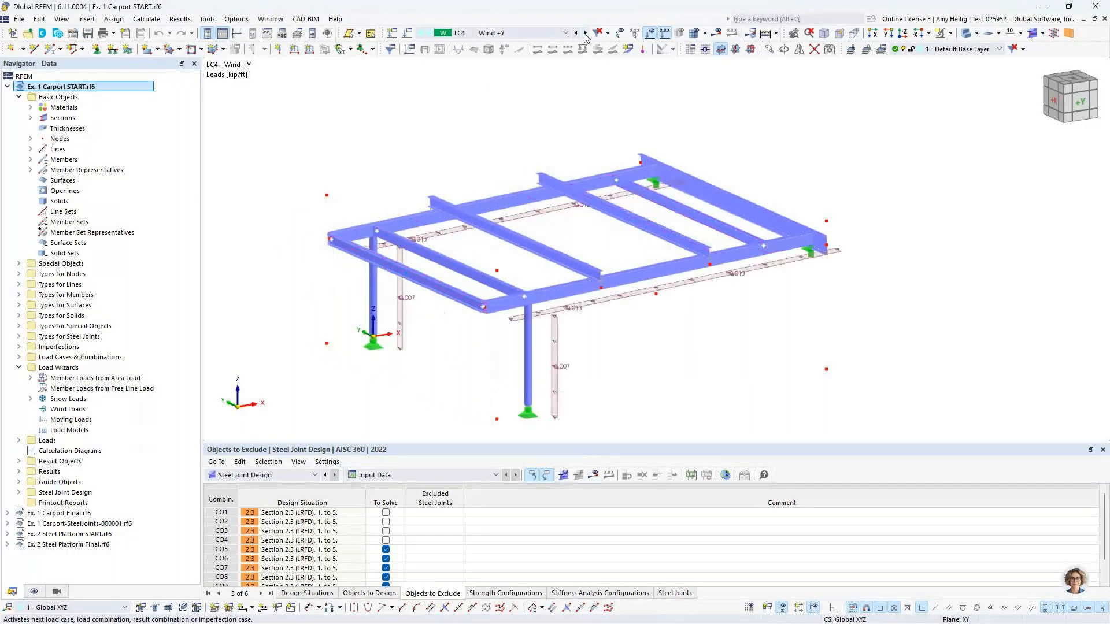
click(540, 35)
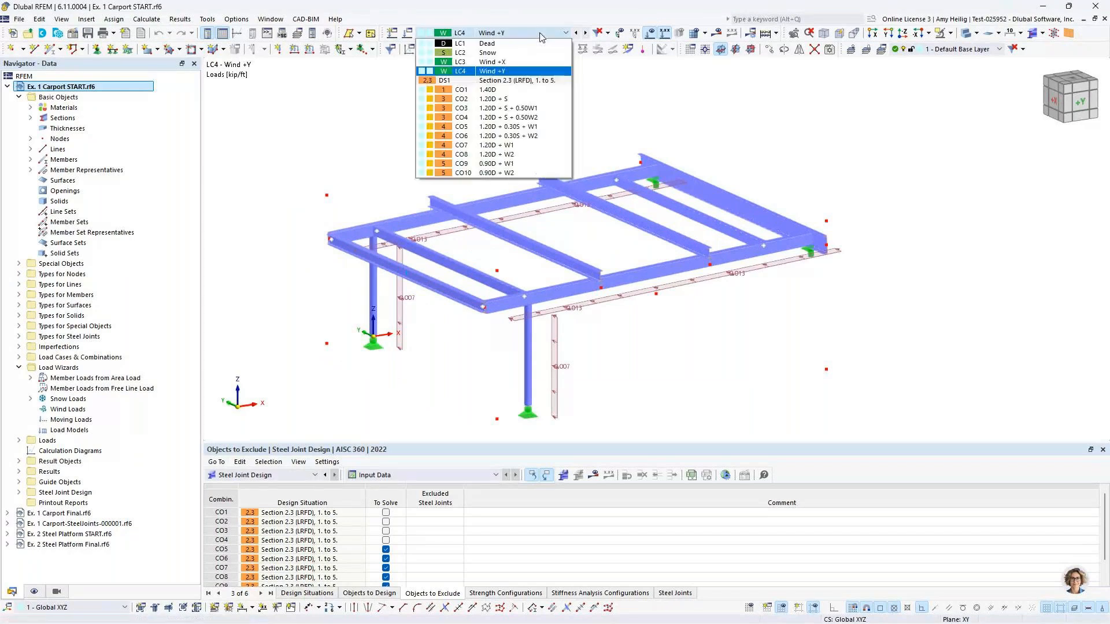
click(512, 99)
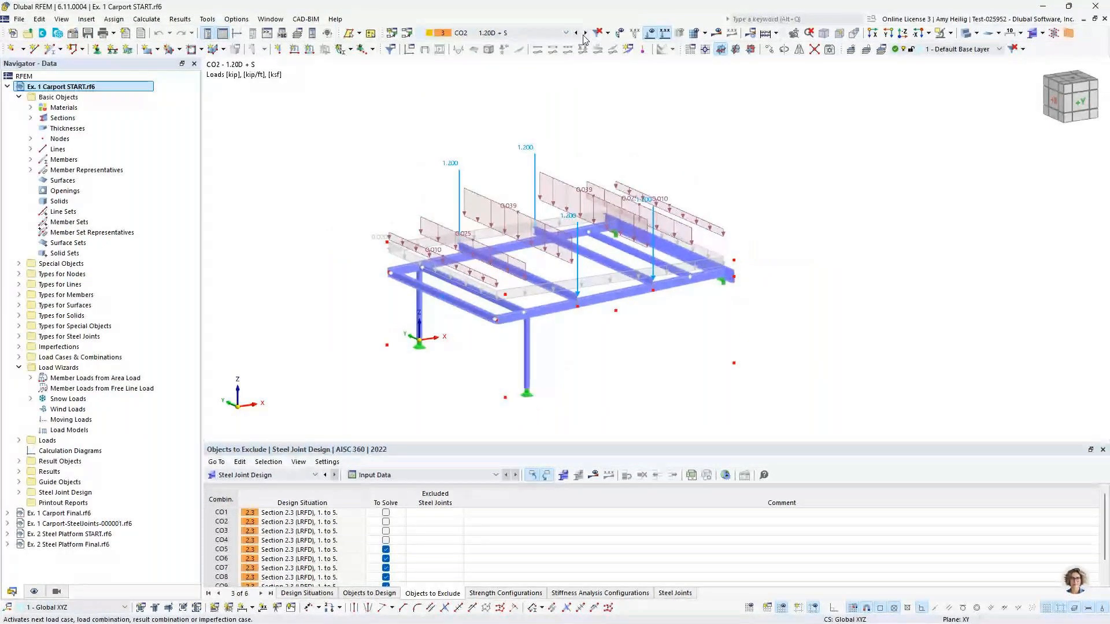
double_click(584, 35)
click(585, 35)
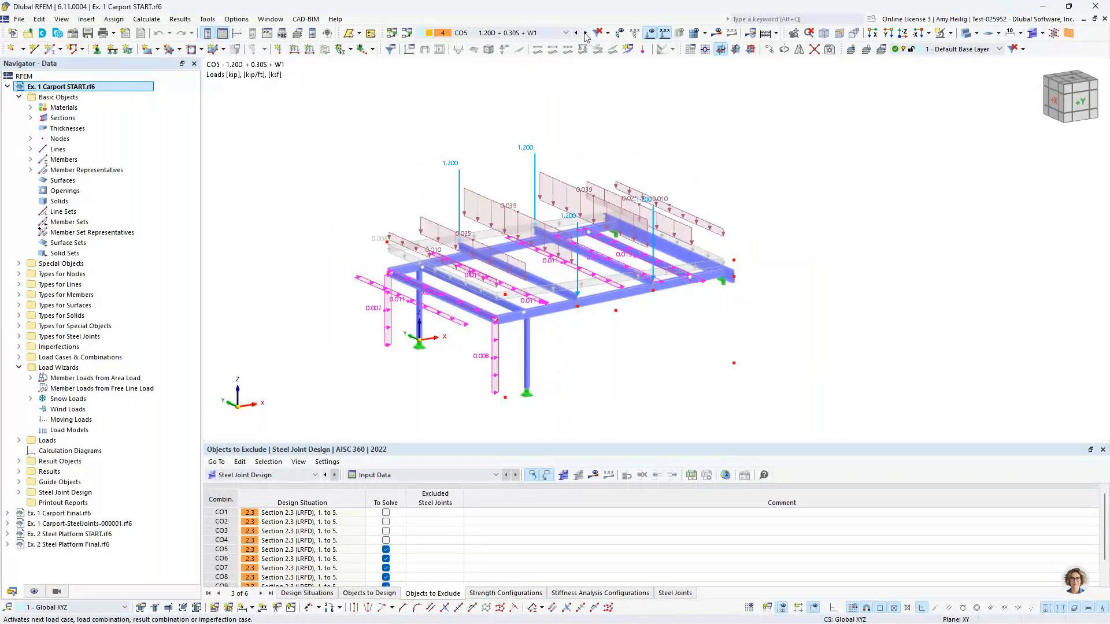
Hide the loads on the model and collapse the load wizards in the navigator.
click(649, 33)
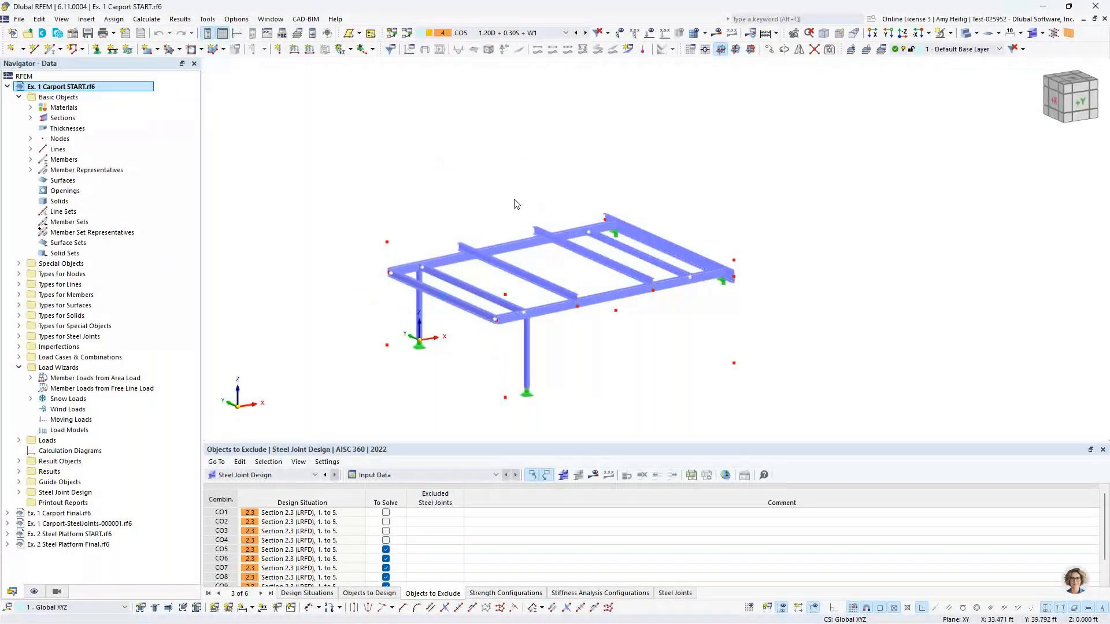
click(19, 367)
middle_drag(456, 372, 465, 322)
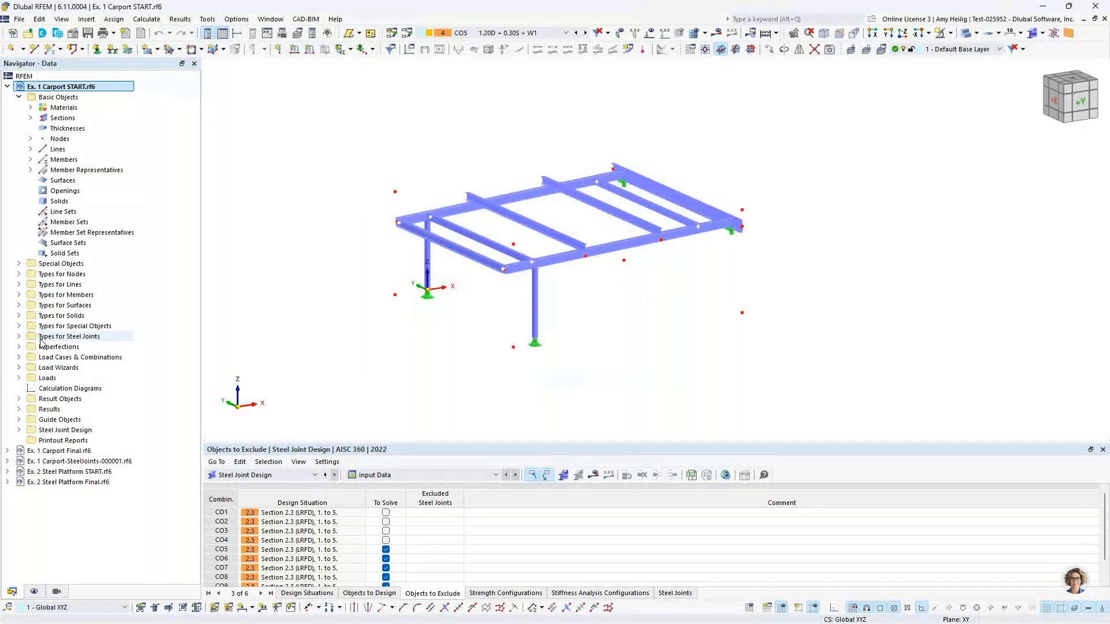
Create a new steel joint, assign it to column base nodes 4 and 6, and highlight its Member 1.
click(19, 337)
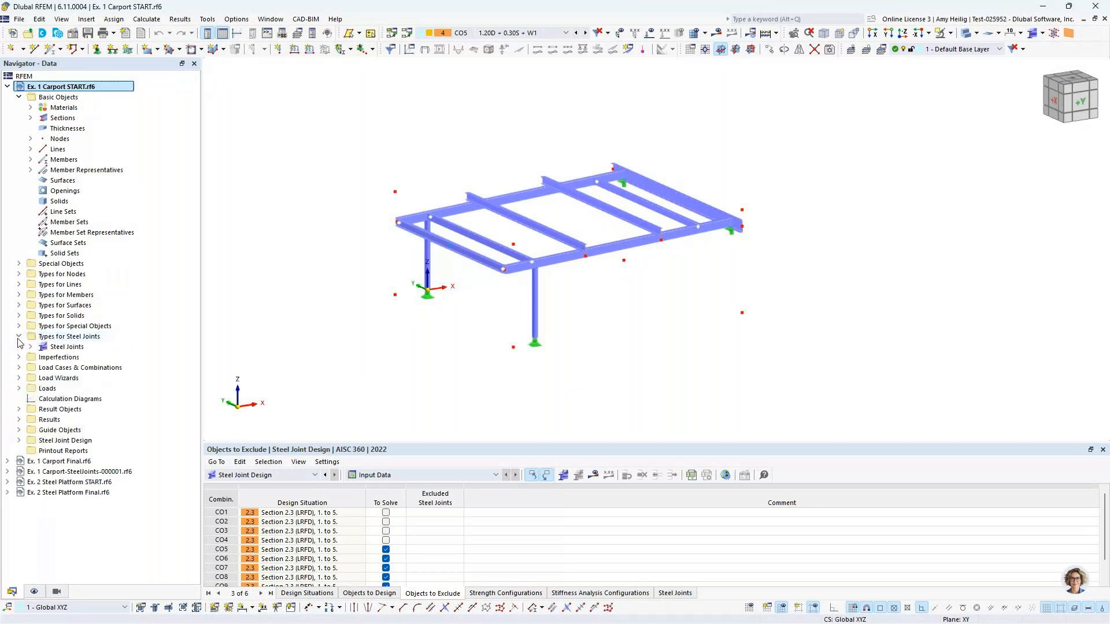
right_click(68, 349)
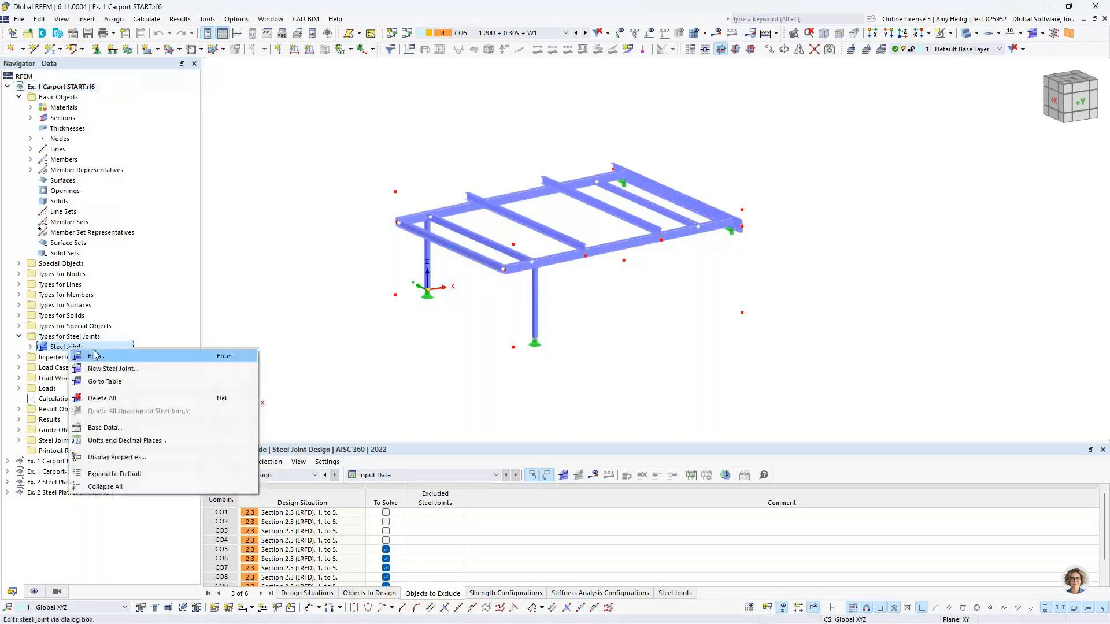
click(96, 368)
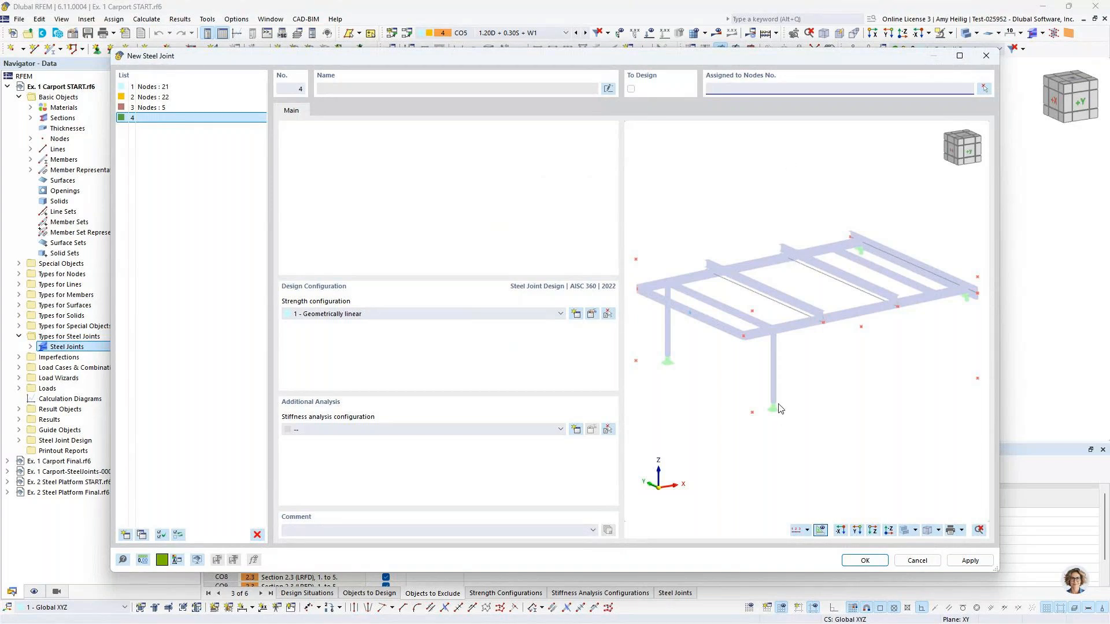
click(984, 89)
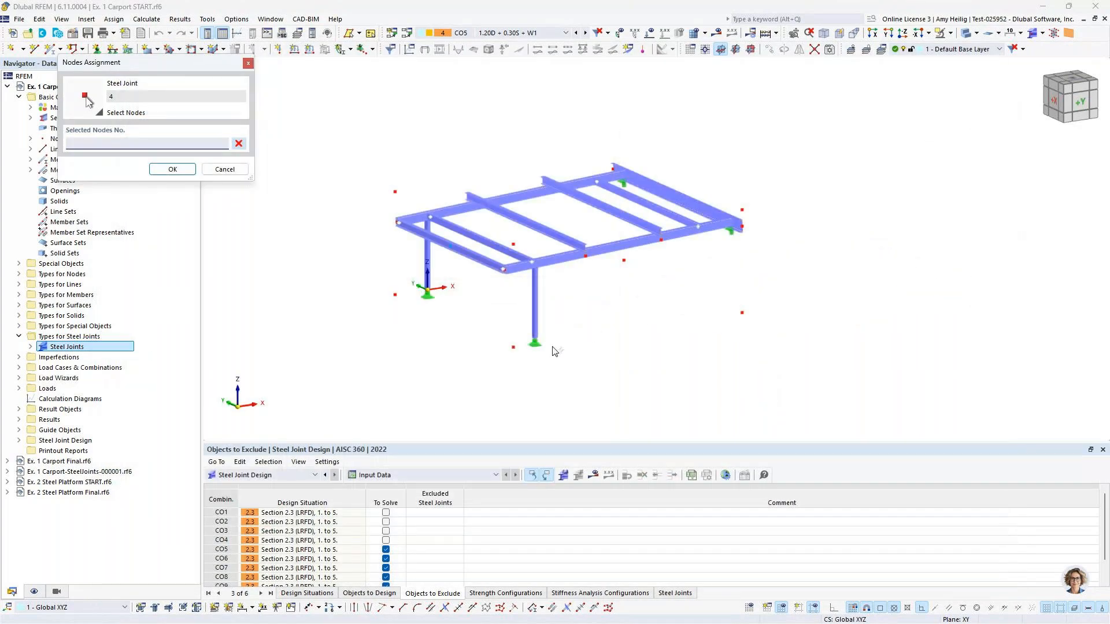
click(535, 343)
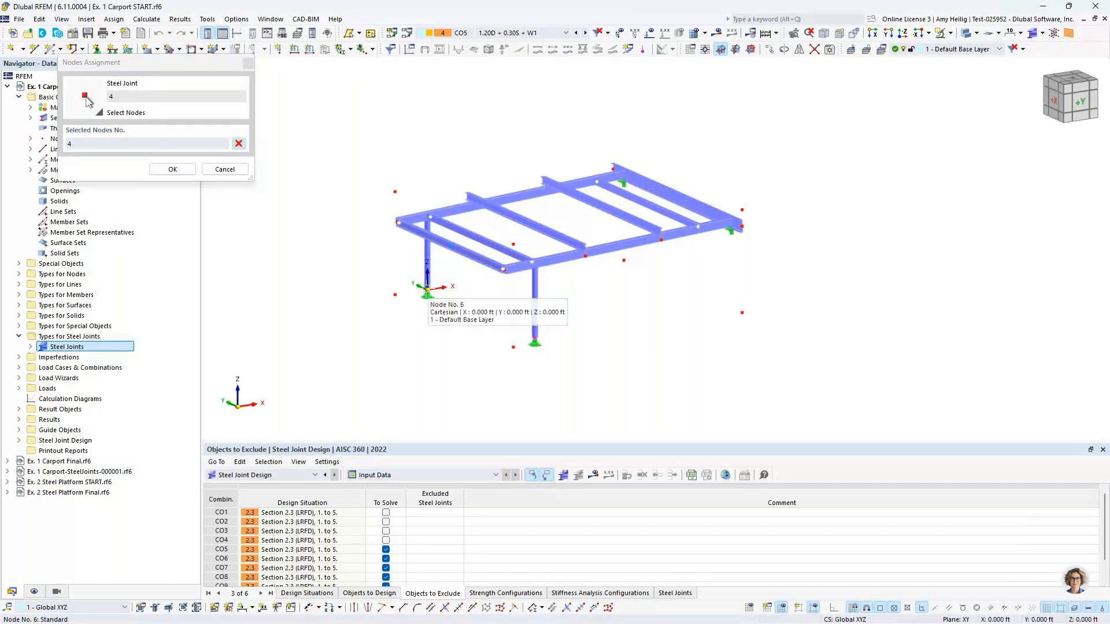
click(426, 289)
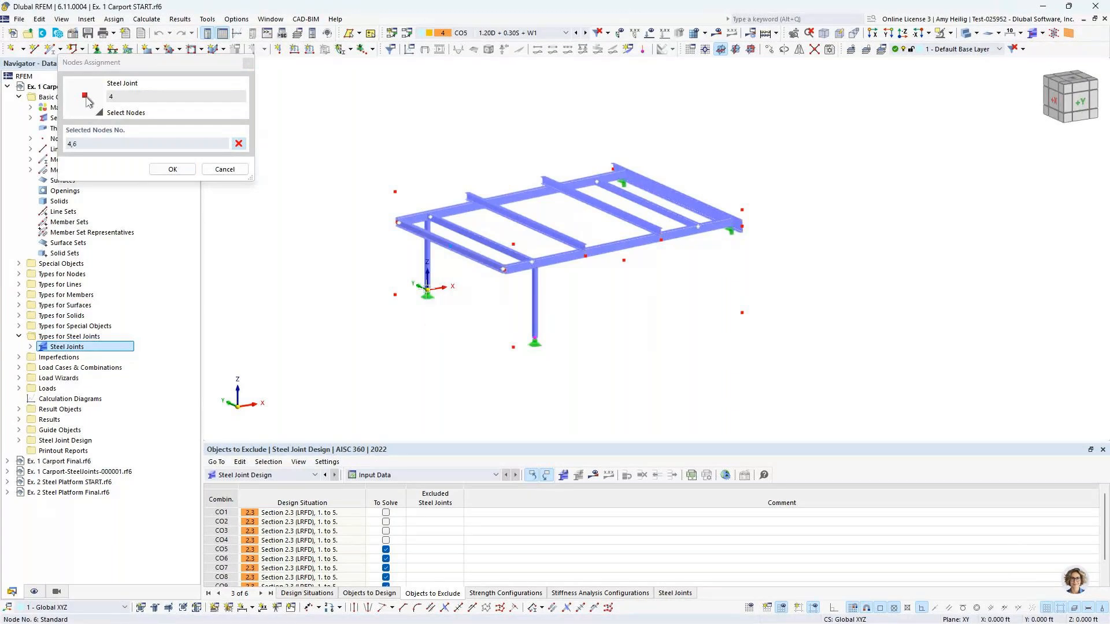
click(172, 169)
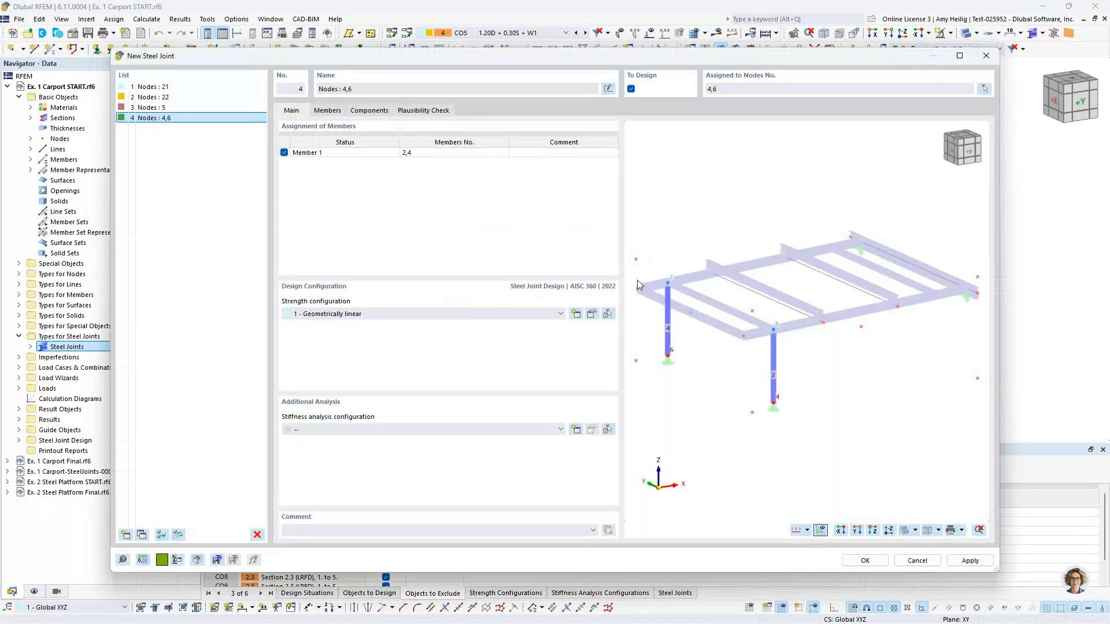
click(341, 152)
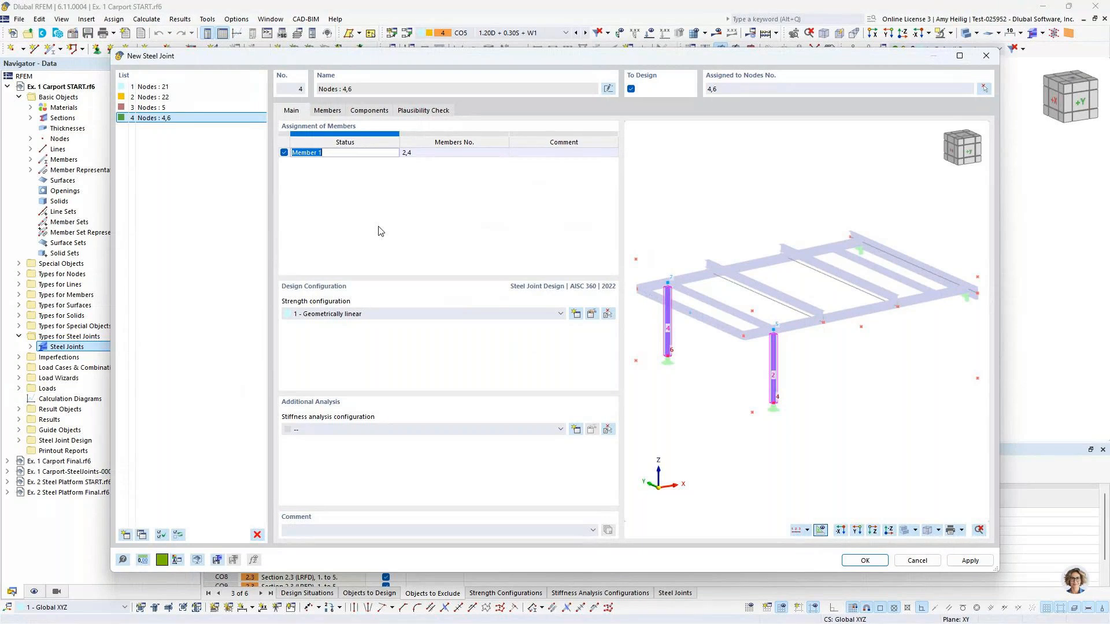
Rename the joint's Member 1 as Columns and add a Base Plate component to the joint.
text(Columns)
click(327, 111)
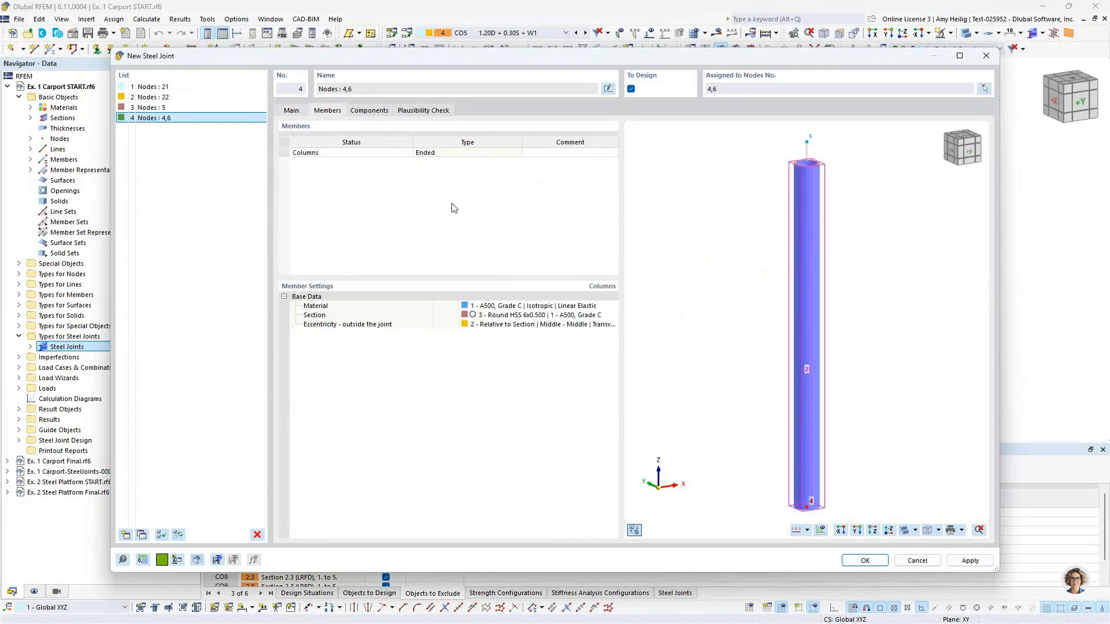
click(368, 111)
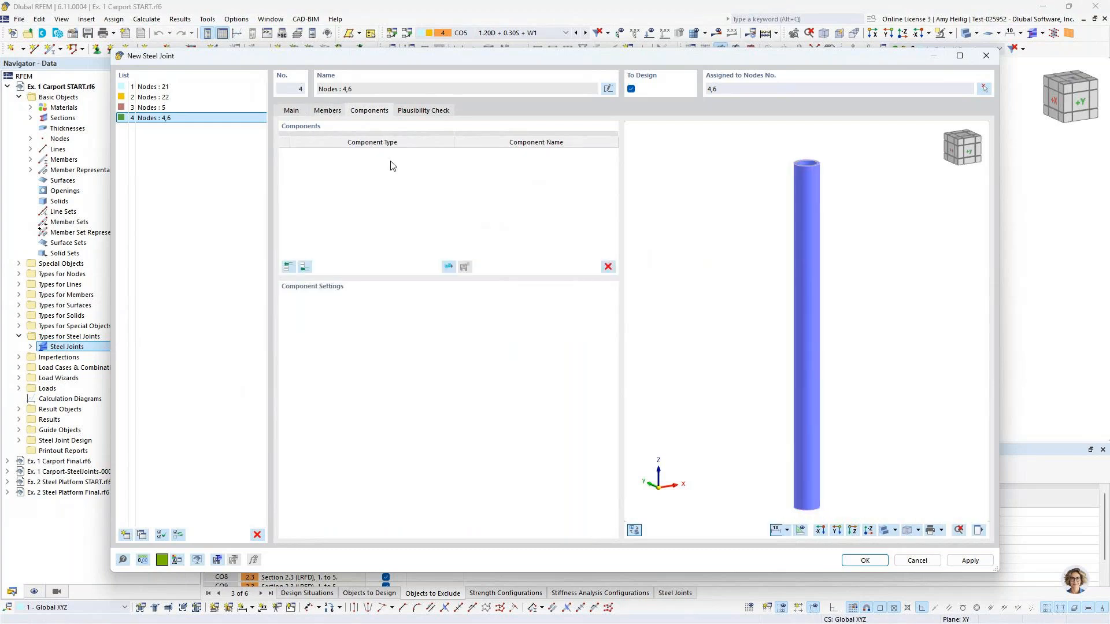
click(304, 267)
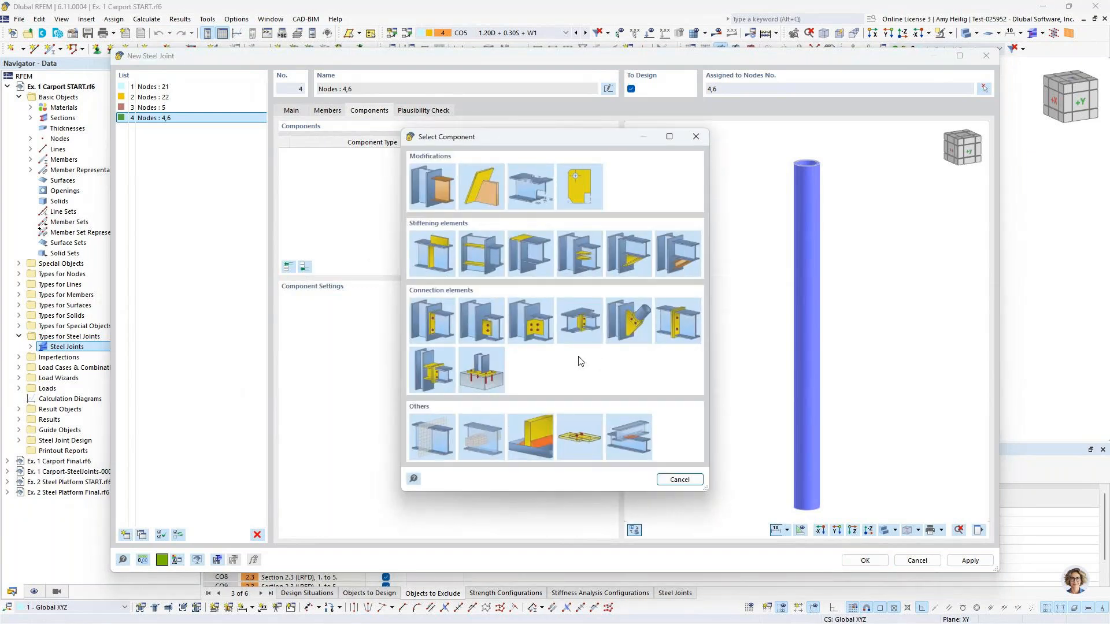
click(486, 373)
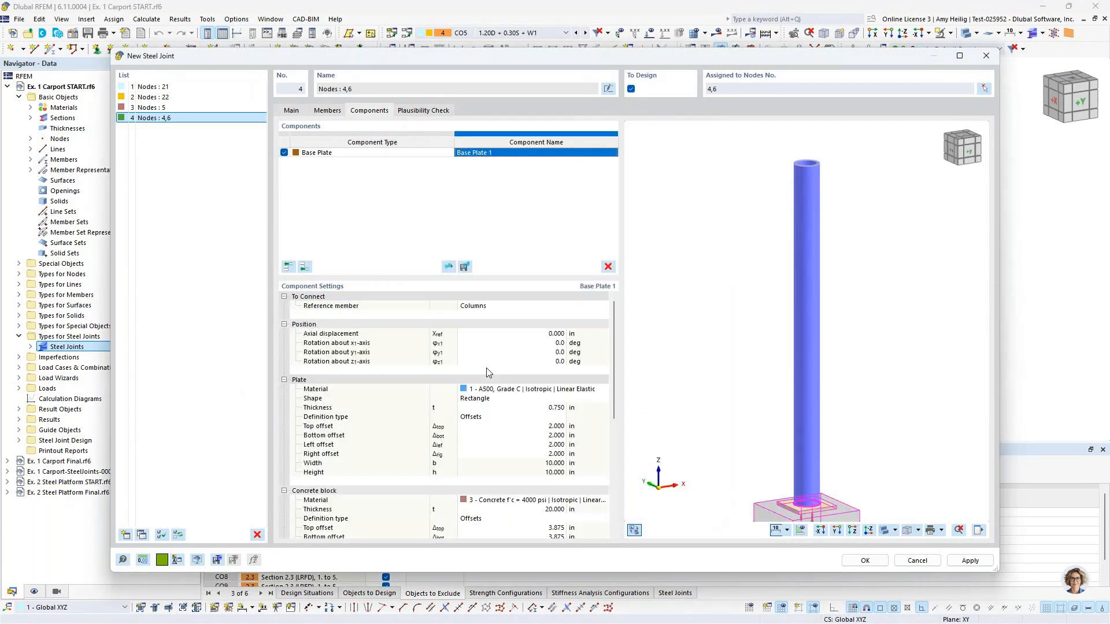
middle_drag(776, 427, 748, 279)
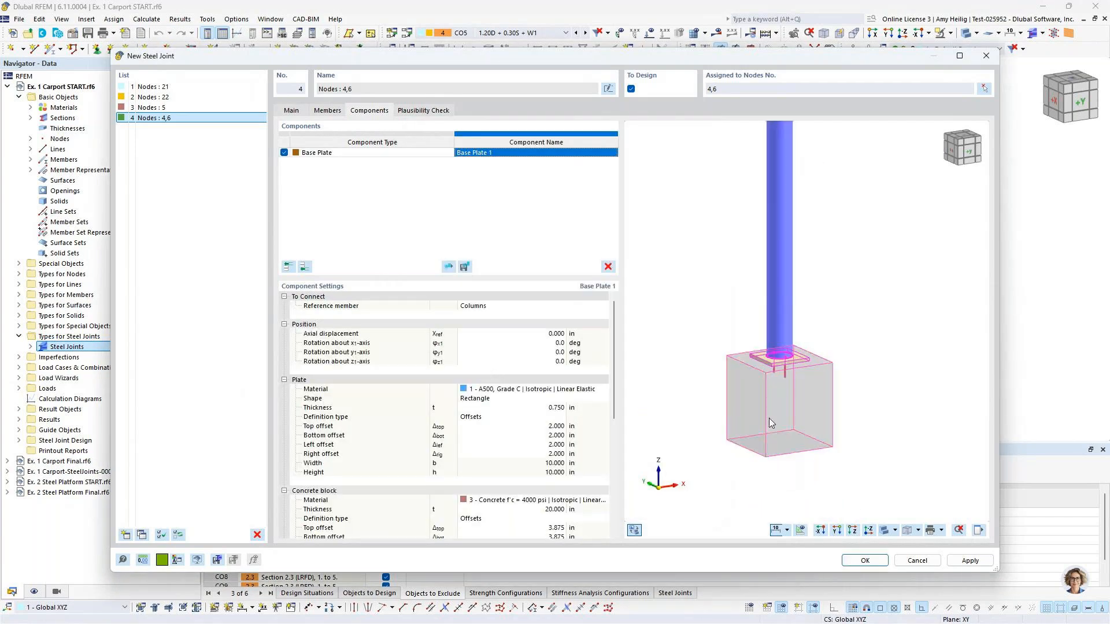
scroll(768, 418, up, 3)
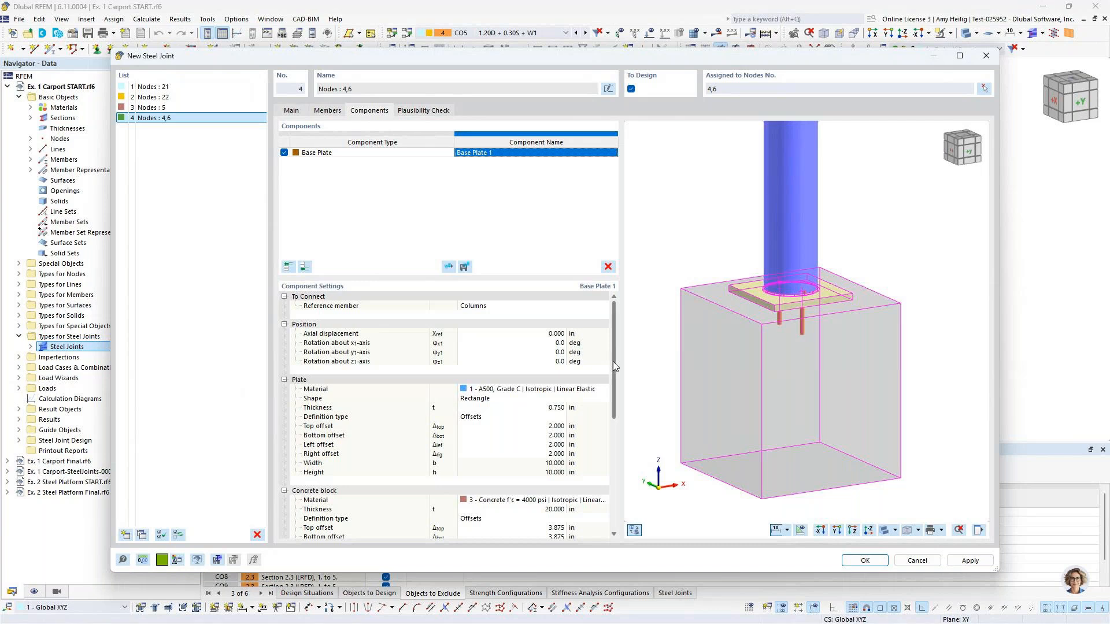
Look at the AISC 360-22 steel materials in the library available for the base plate, leaving without a selection.
drag(612, 362, 612, 385)
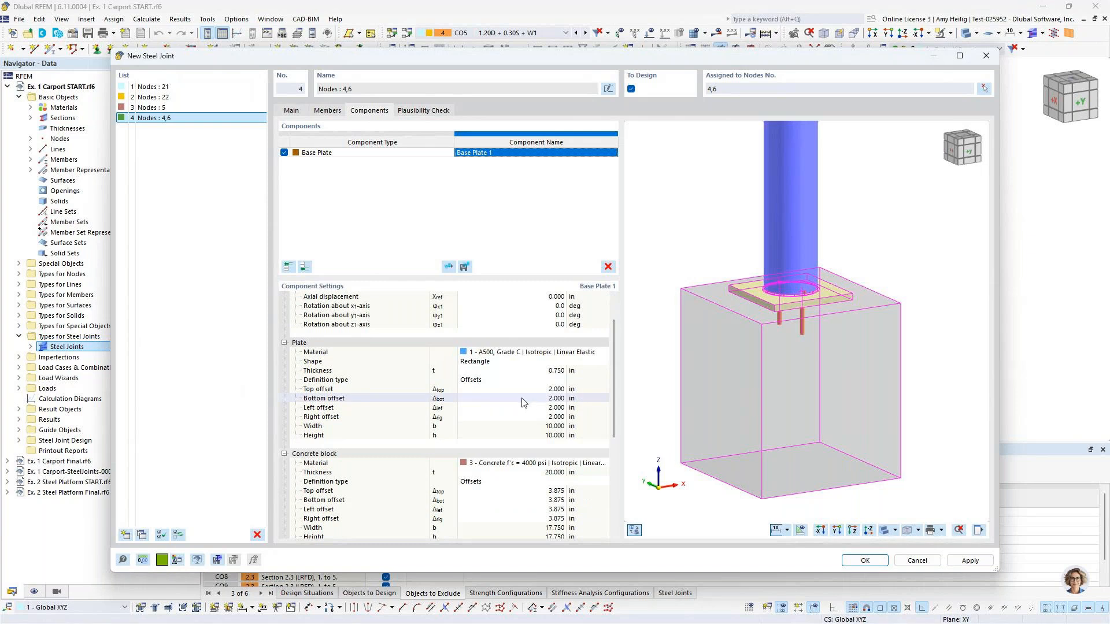
click(531, 353)
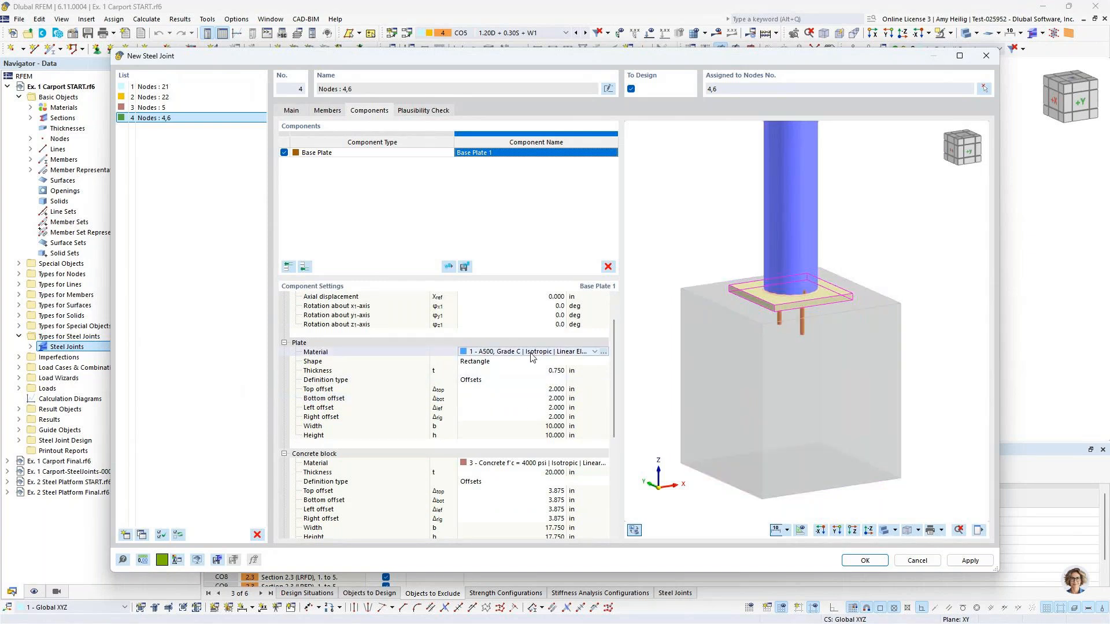
click(532, 353)
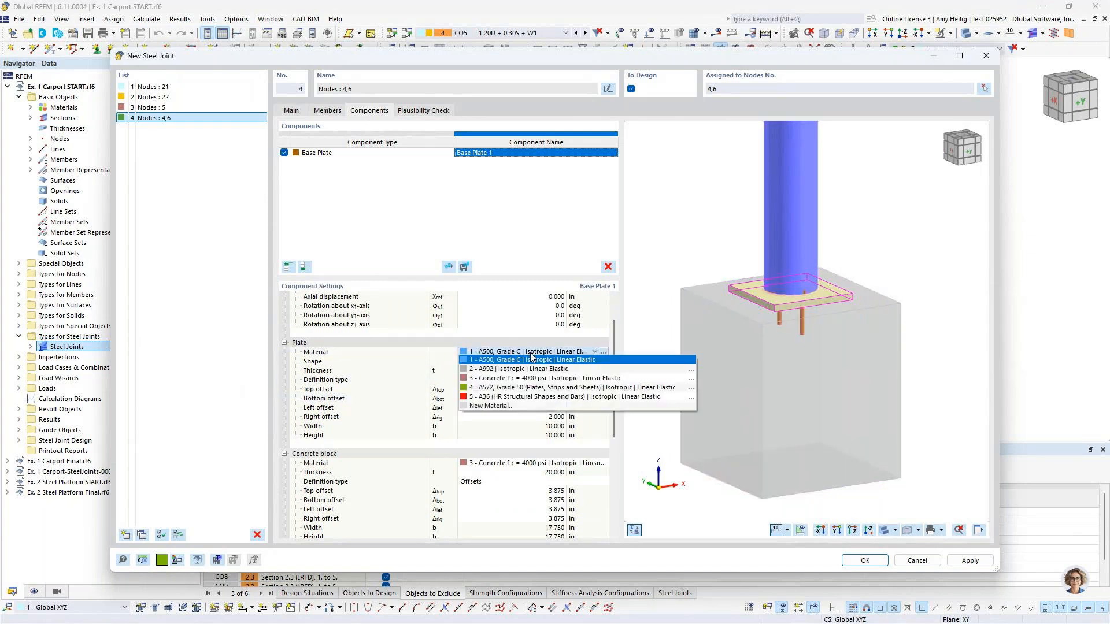
click(491, 406)
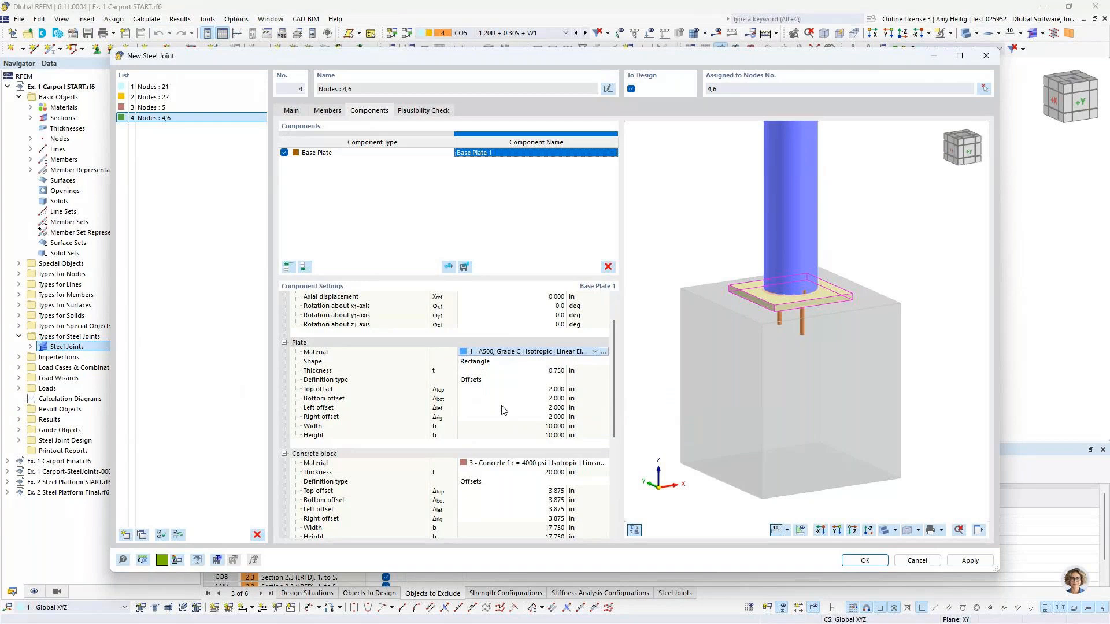
click(705, 106)
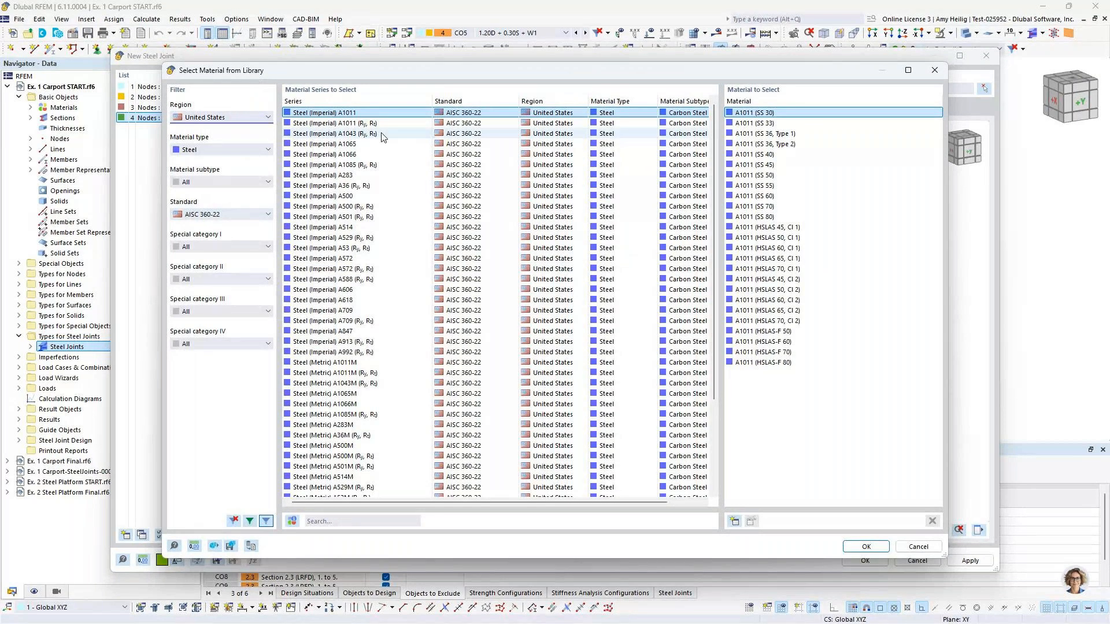
click(910, 546)
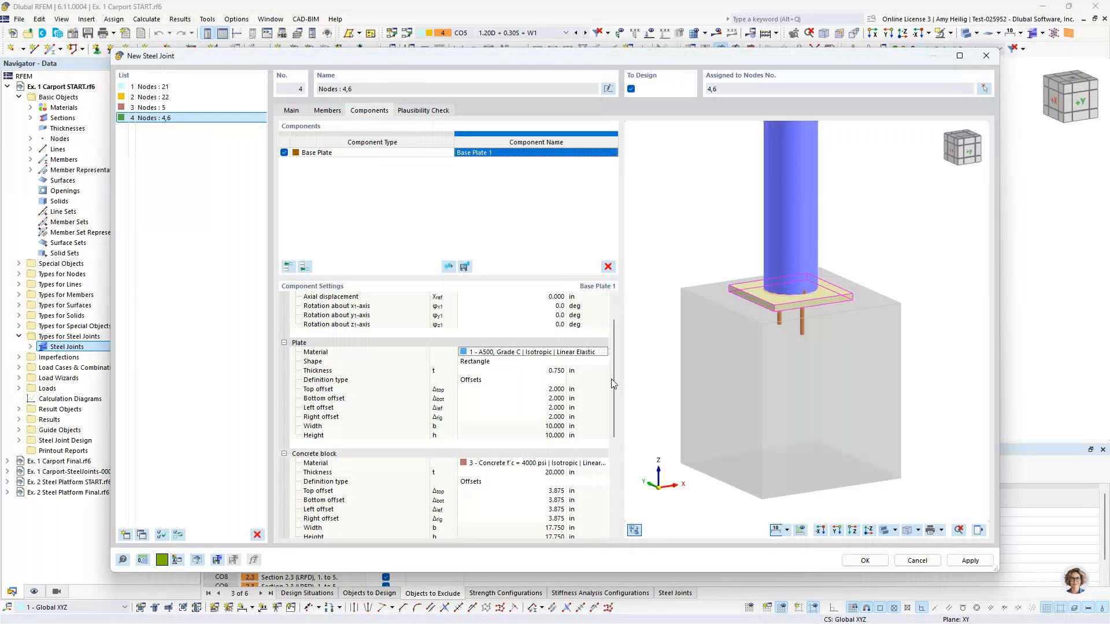
Set the base plate to material 5 - A36, a Circle shape and a thickness of 0.5 in.
click(549, 349)
click(526, 398)
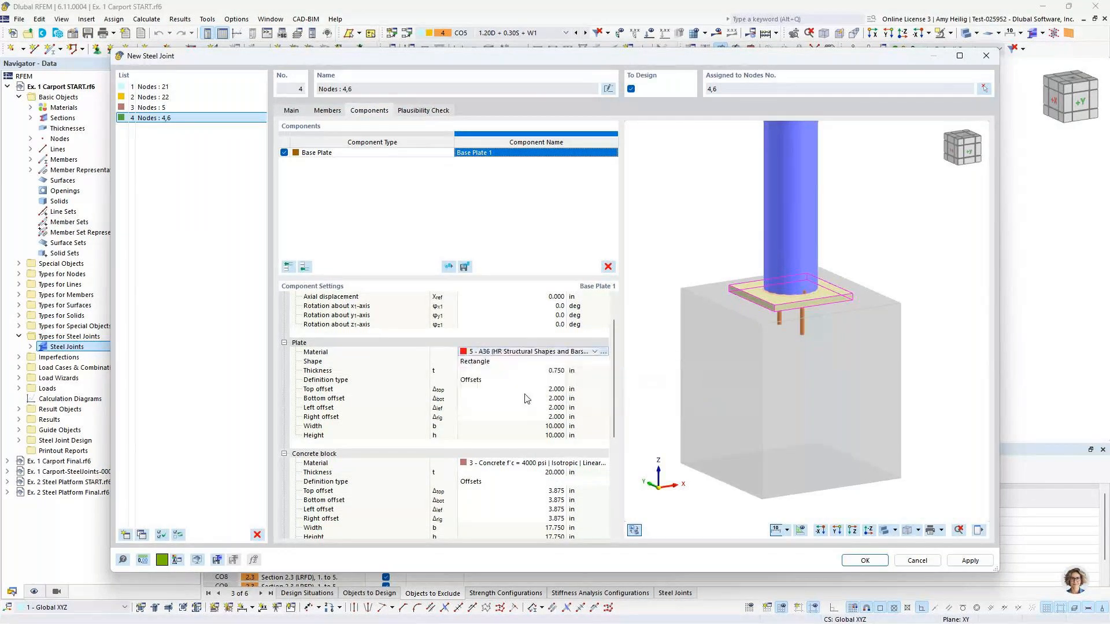
click(498, 362)
click(491, 378)
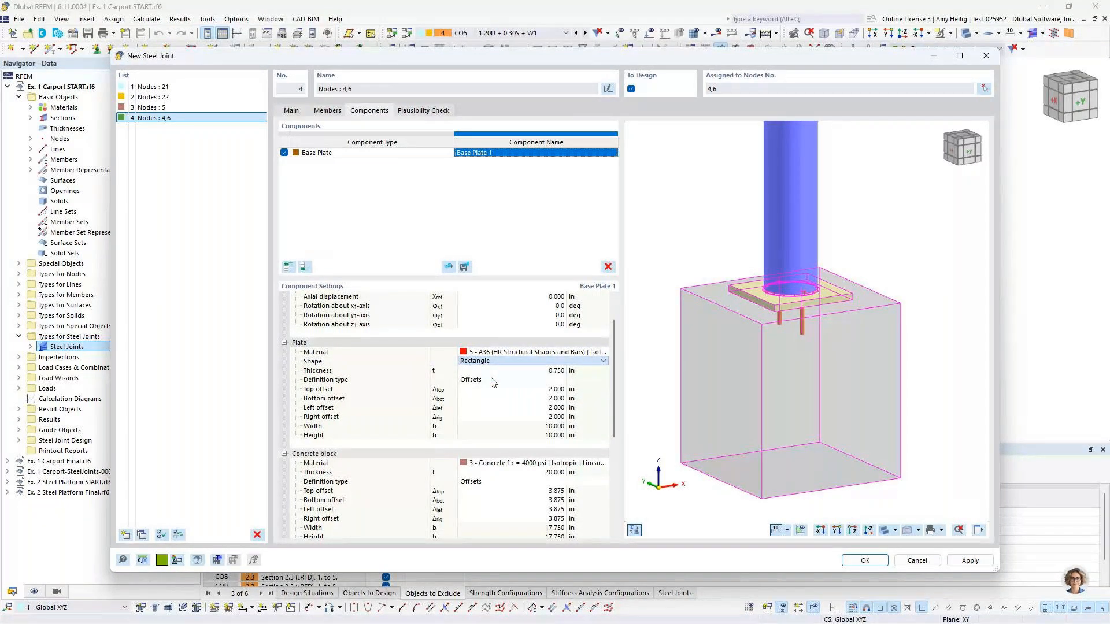
click(537, 369)
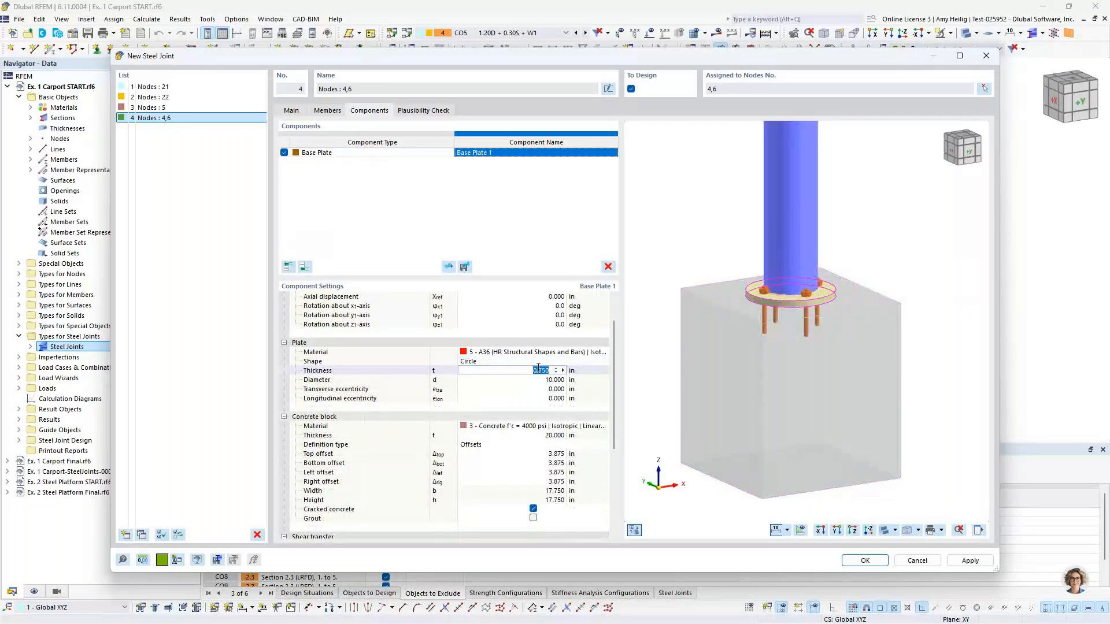
text(0.5)
click(551, 380)
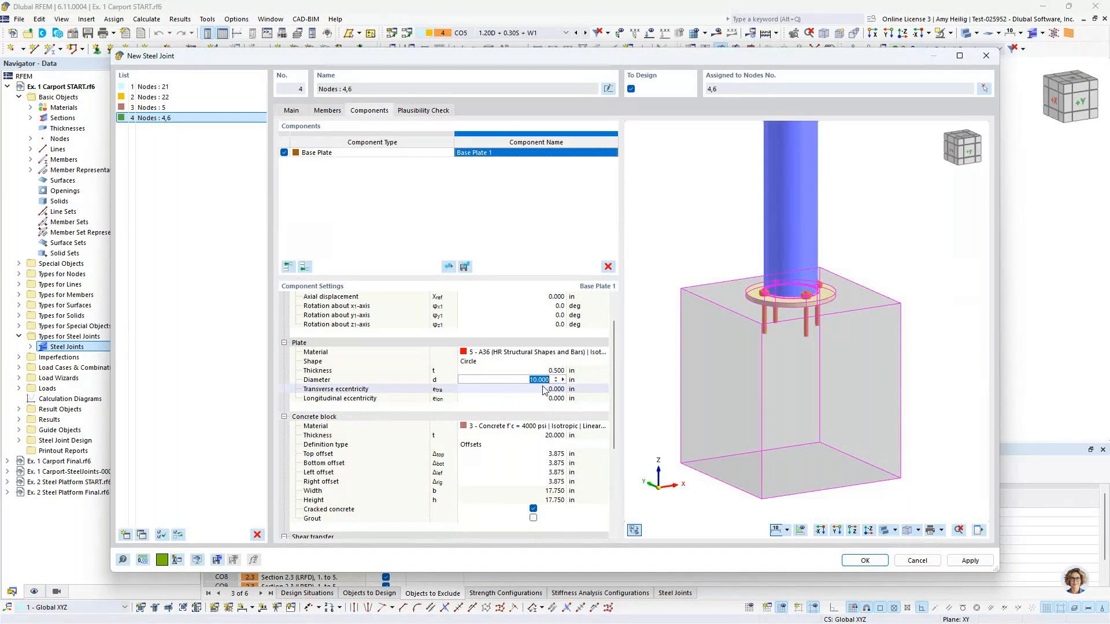
Set the concrete block's thickness to 18 in.
scroll(521, 432, down, 1)
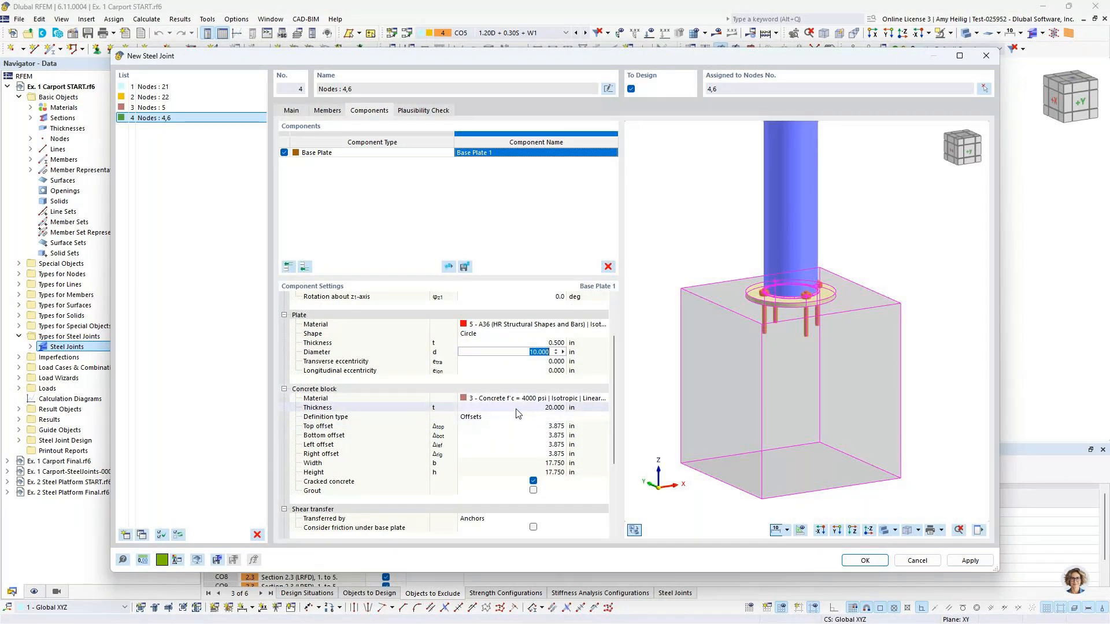
click(523, 408)
text(18)
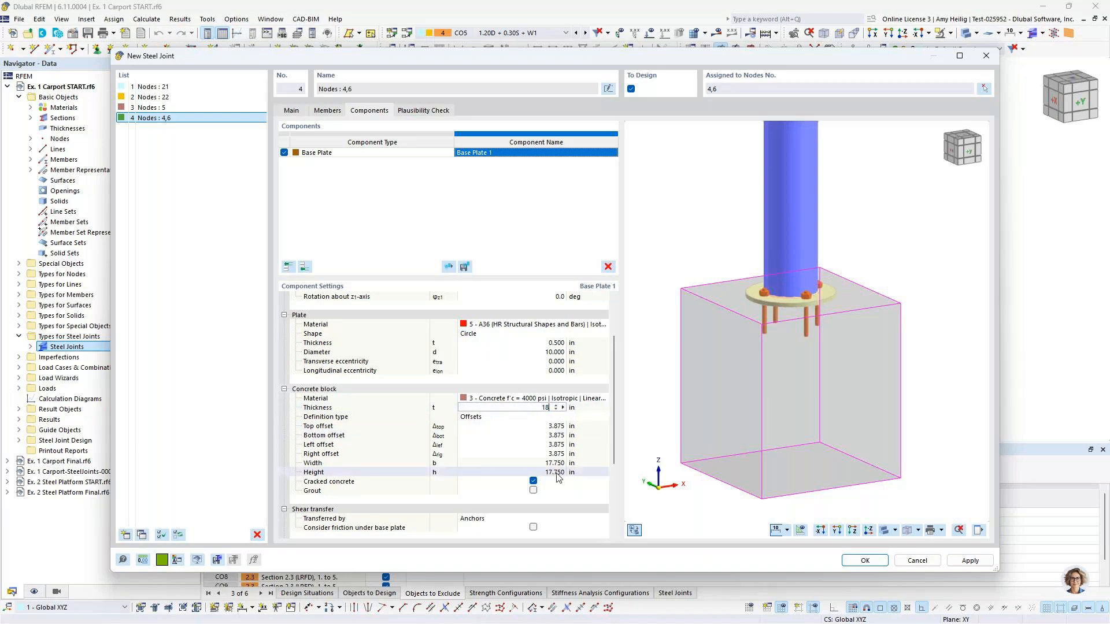
key(Tab)
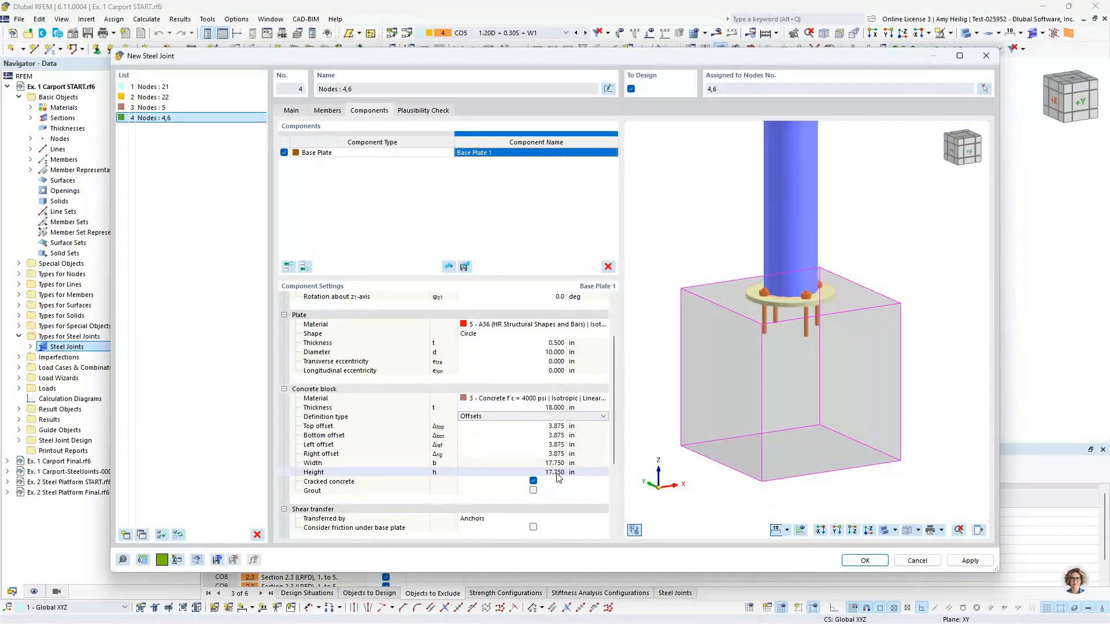
Define the concrete block by Dimensions and position, with a width and height of 24 in each.
click(520, 417)
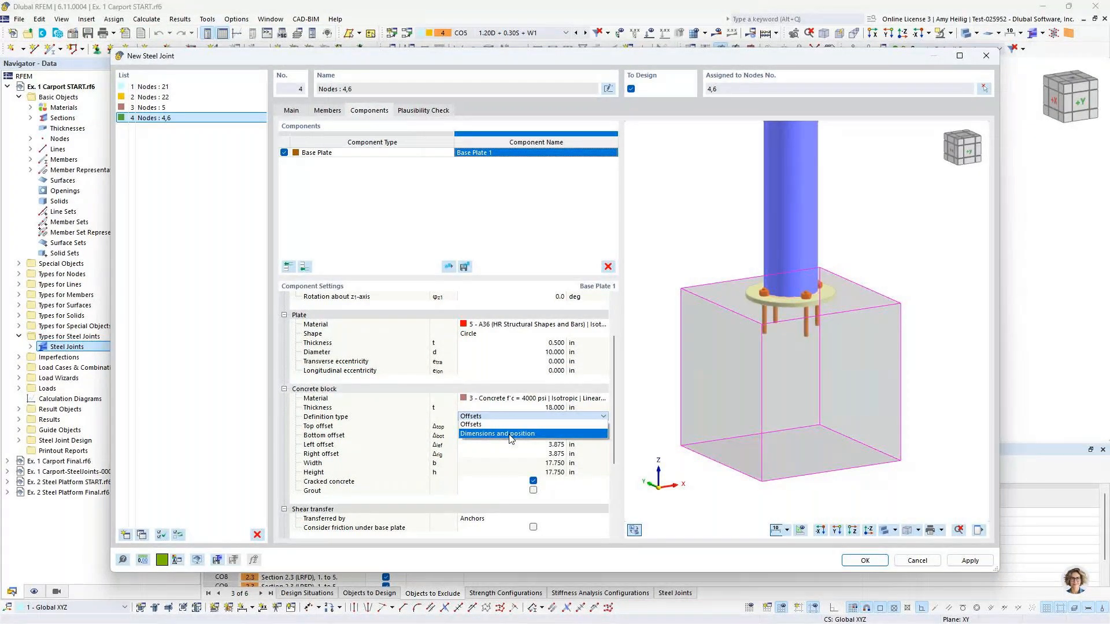
click(511, 434)
click(523, 426)
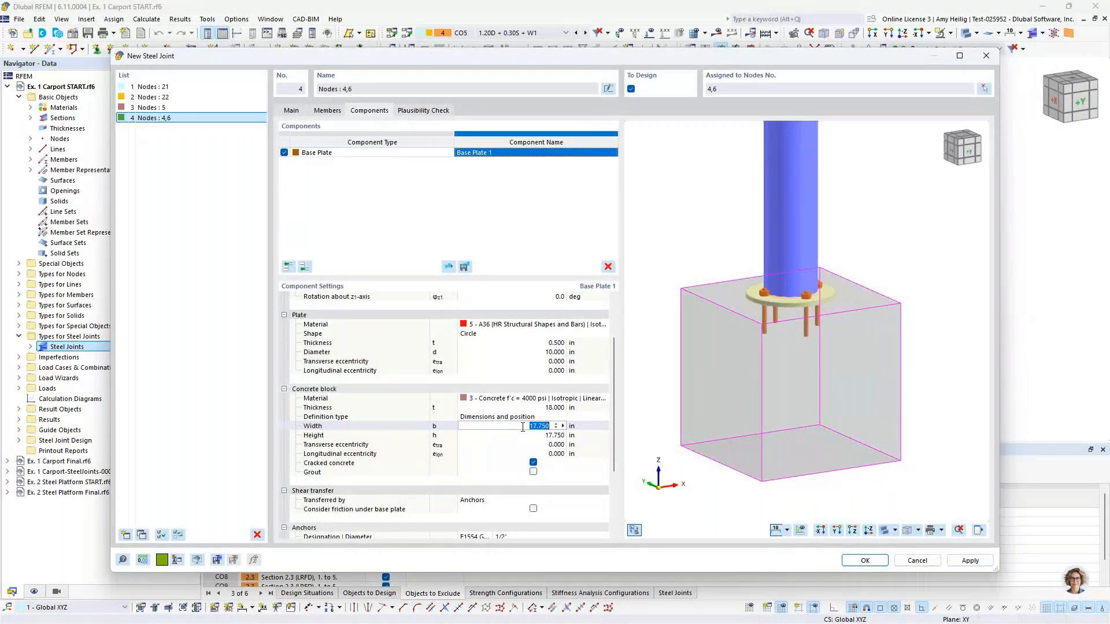
text(24)
key(Tab)
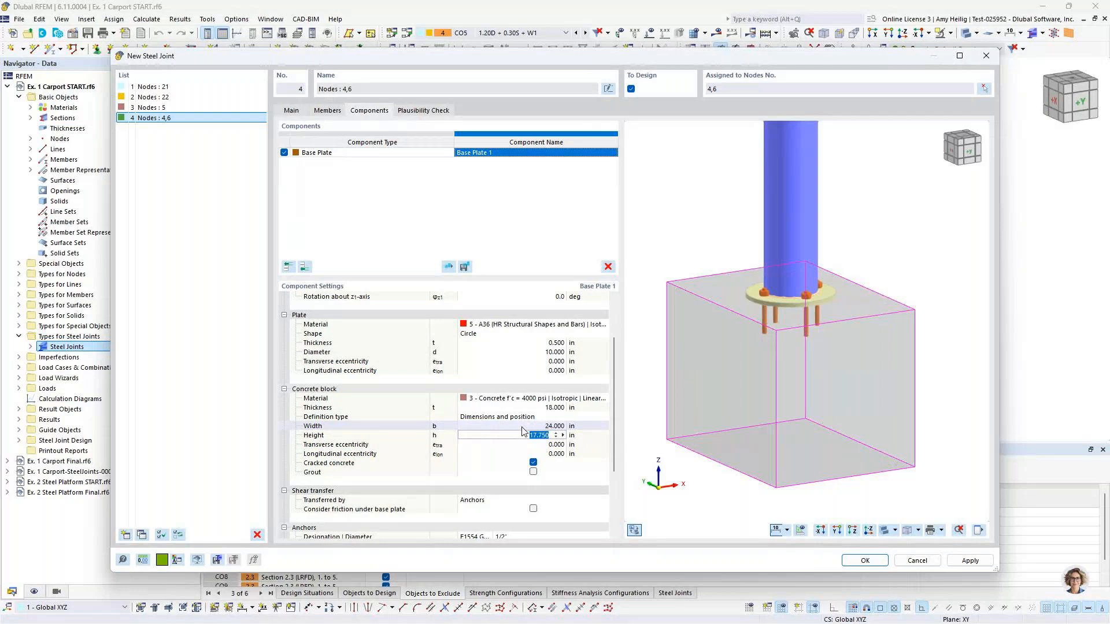
text(24)
key(Tab)
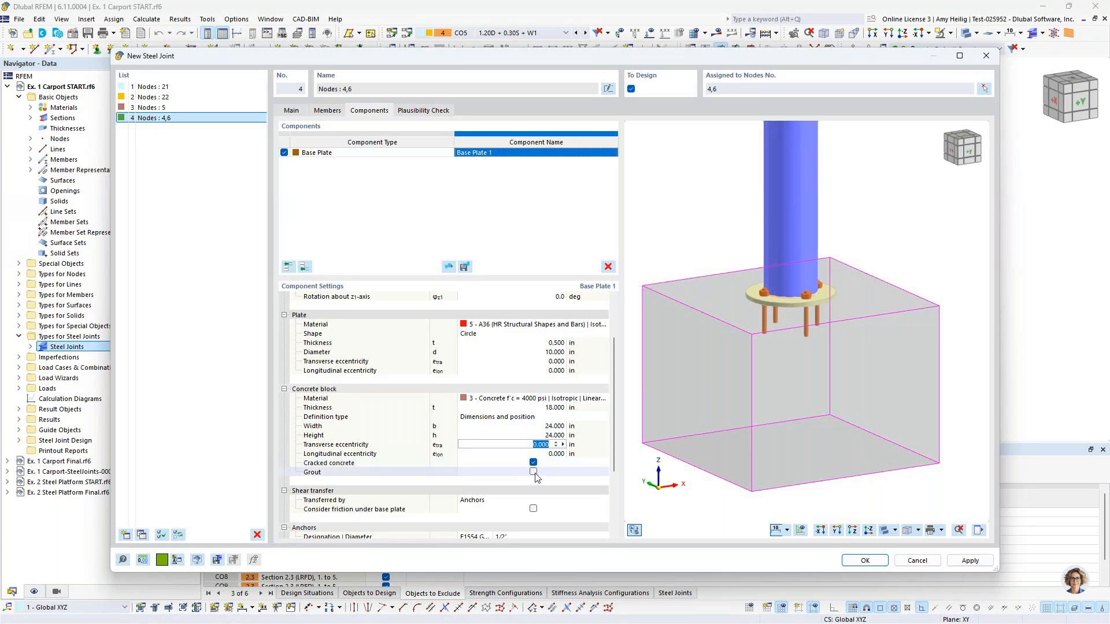
Try the concrete block's grout option and switch it off again.
click(534, 473)
click(533, 472)
click(532, 472)
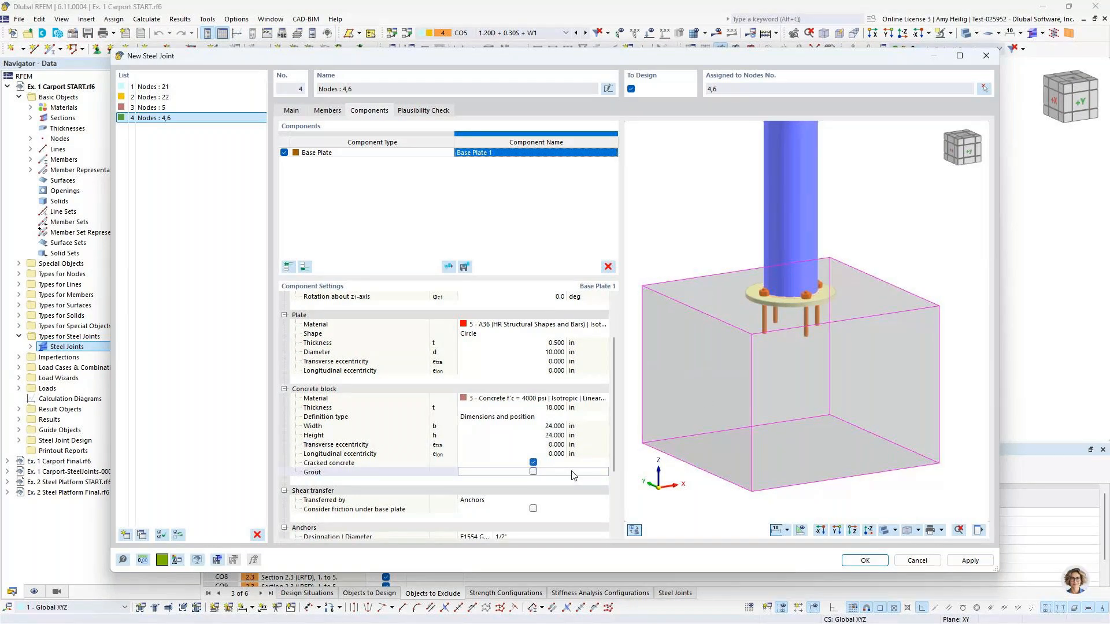
Set the base plate's shear transfer to a shear lug instead of the anchors.
scroll(611, 497, down, 3)
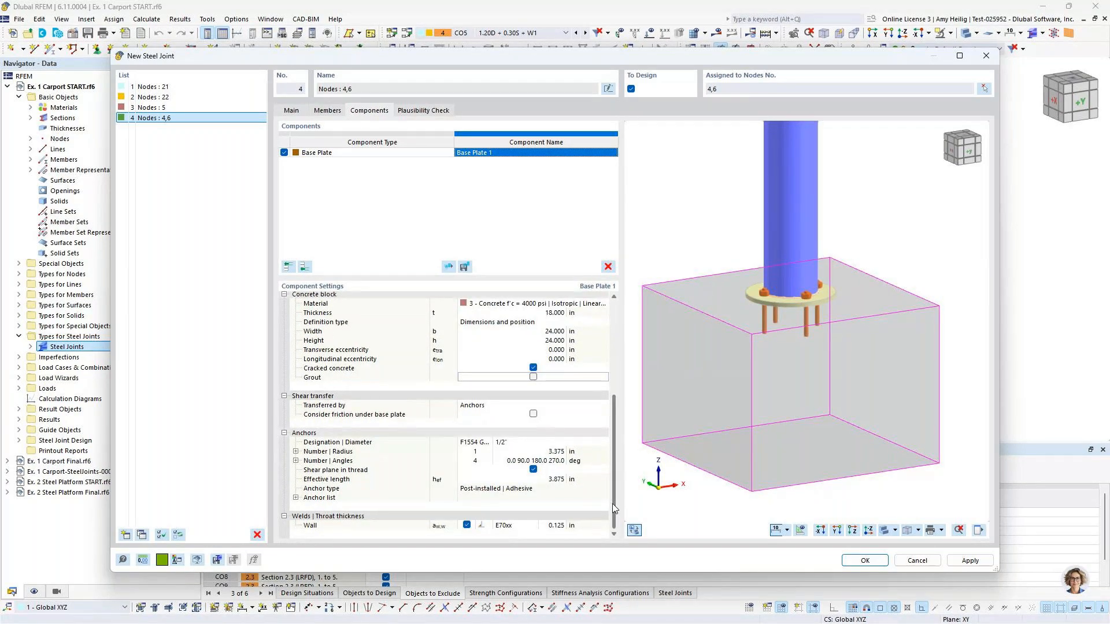
click(504, 407)
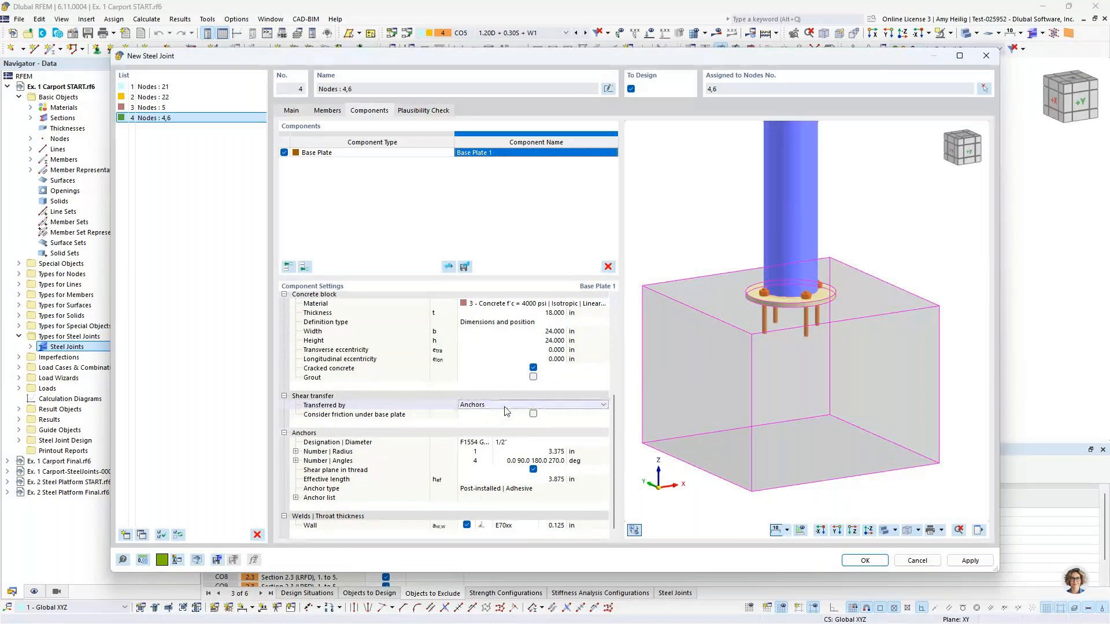
click(504, 406)
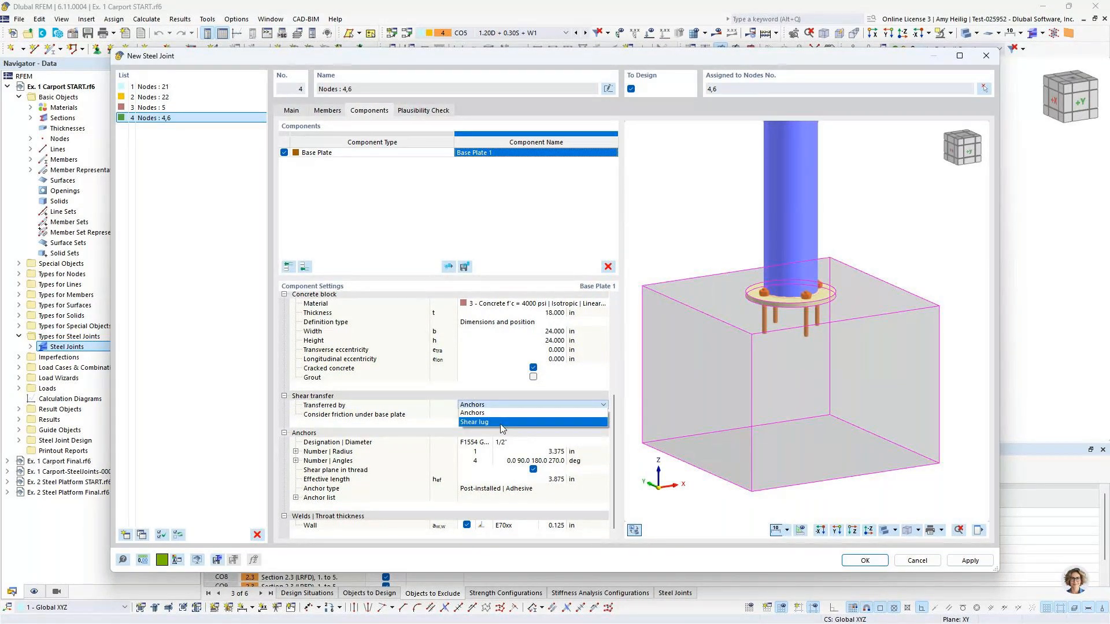
click(502, 423)
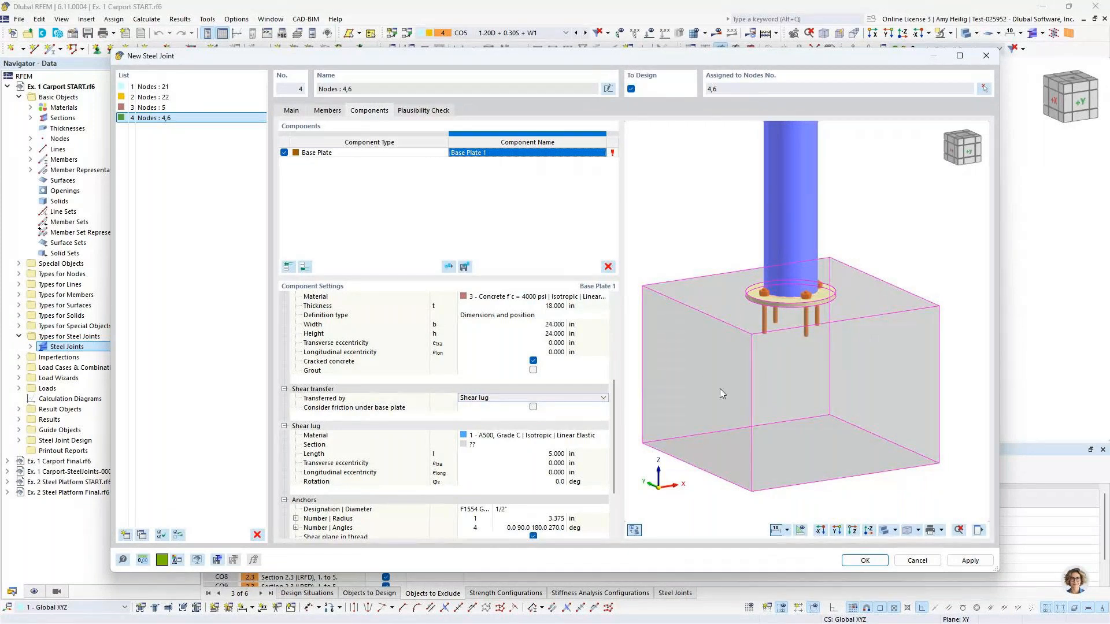
Assign material 5 - A36 (HR Structural Shapes and Bars) to the shear lug.
click(561, 437)
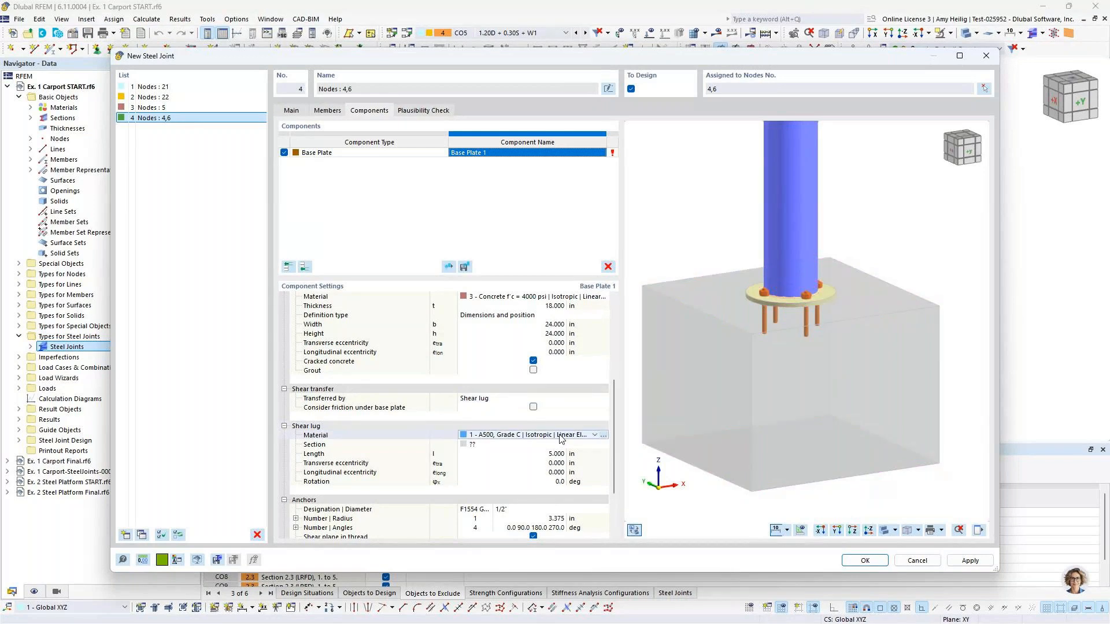
click(560, 437)
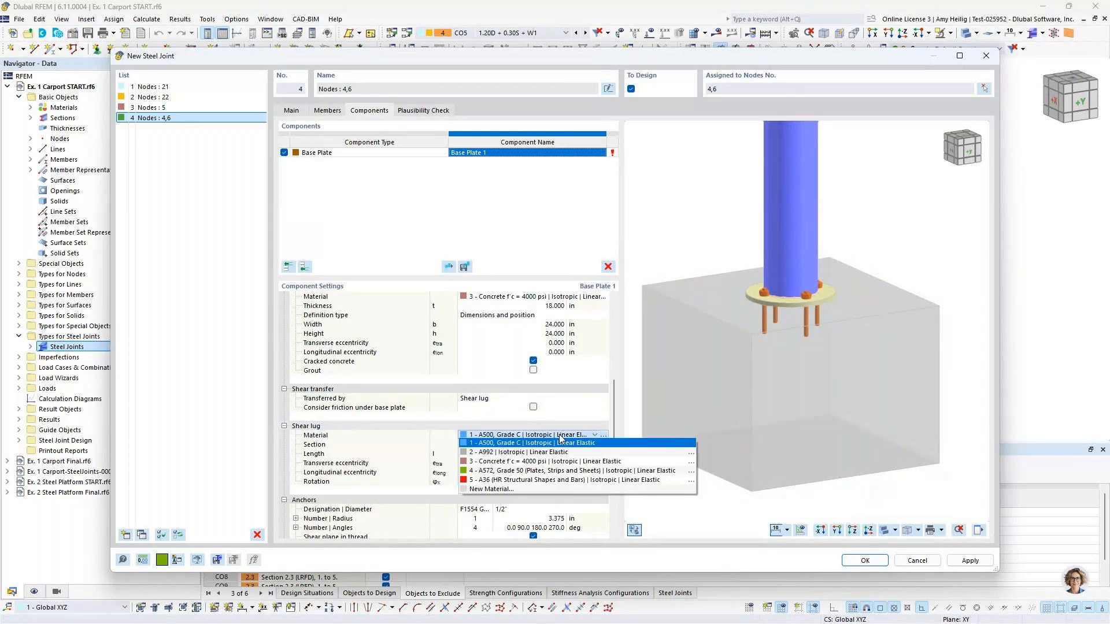
click(551, 480)
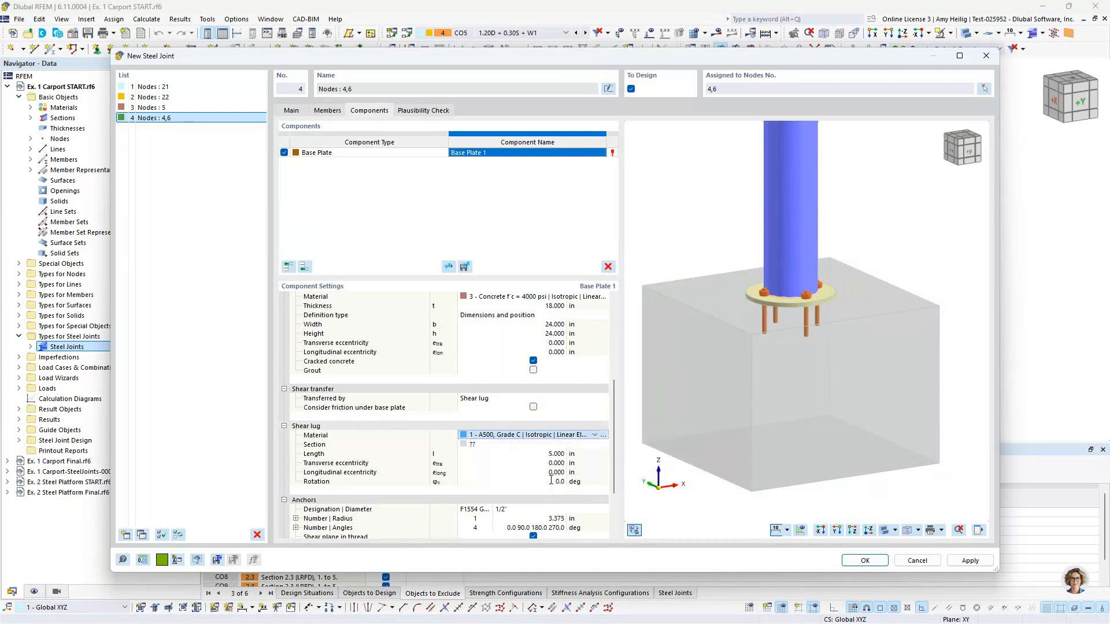
Assign the shear lug a parametric flat bar section with width b of 6 in and thickness d of 0.5 in.
click(492, 445)
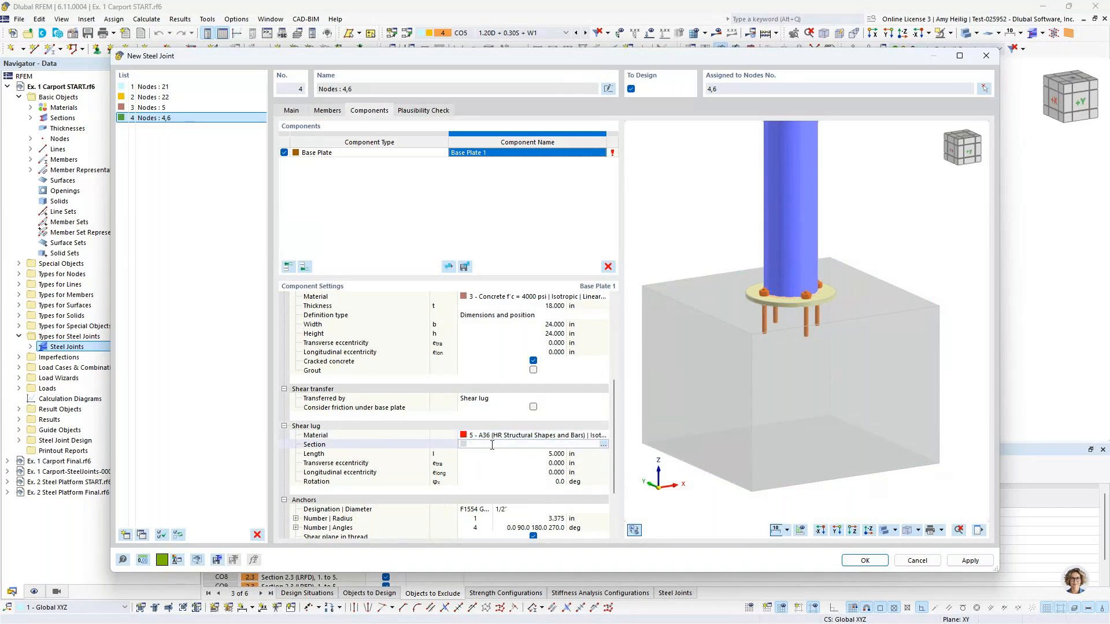
click(602, 445)
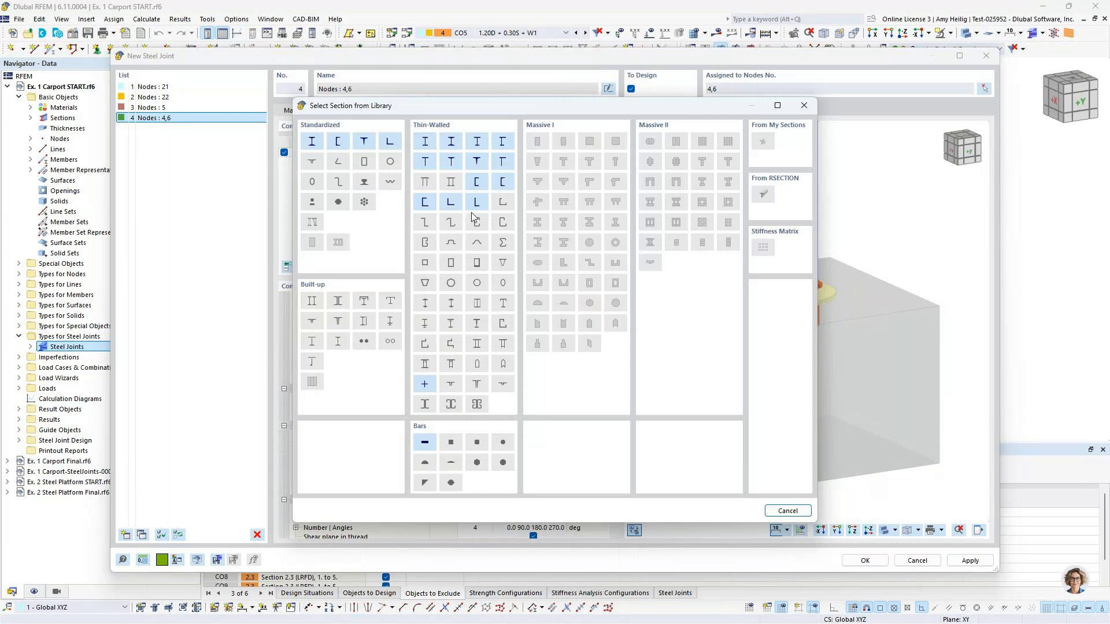
click(425, 442)
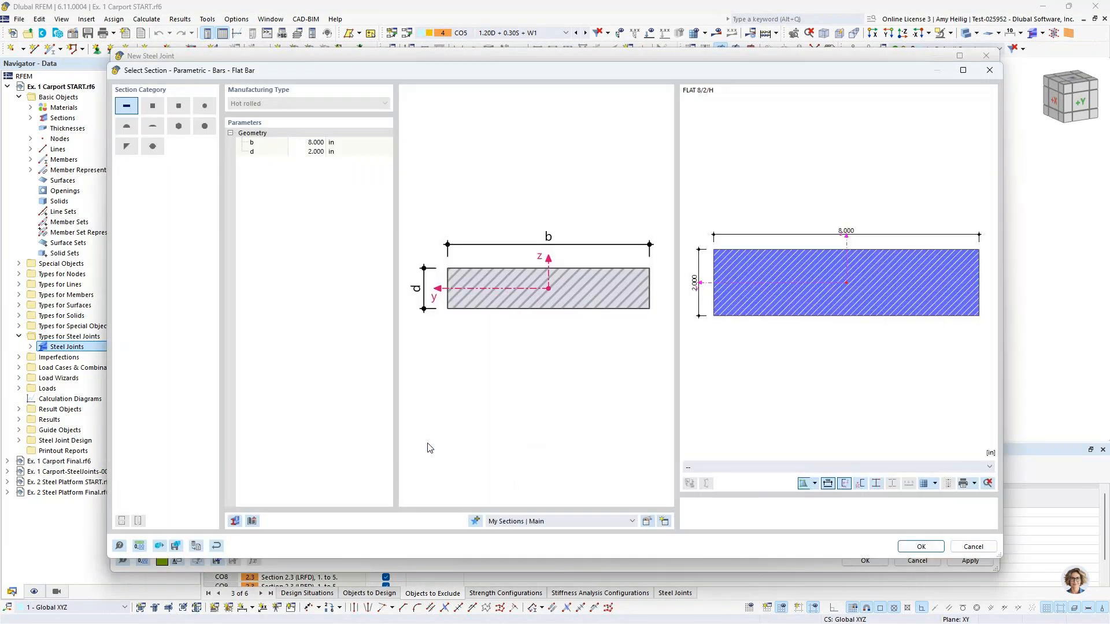
click(312, 142)
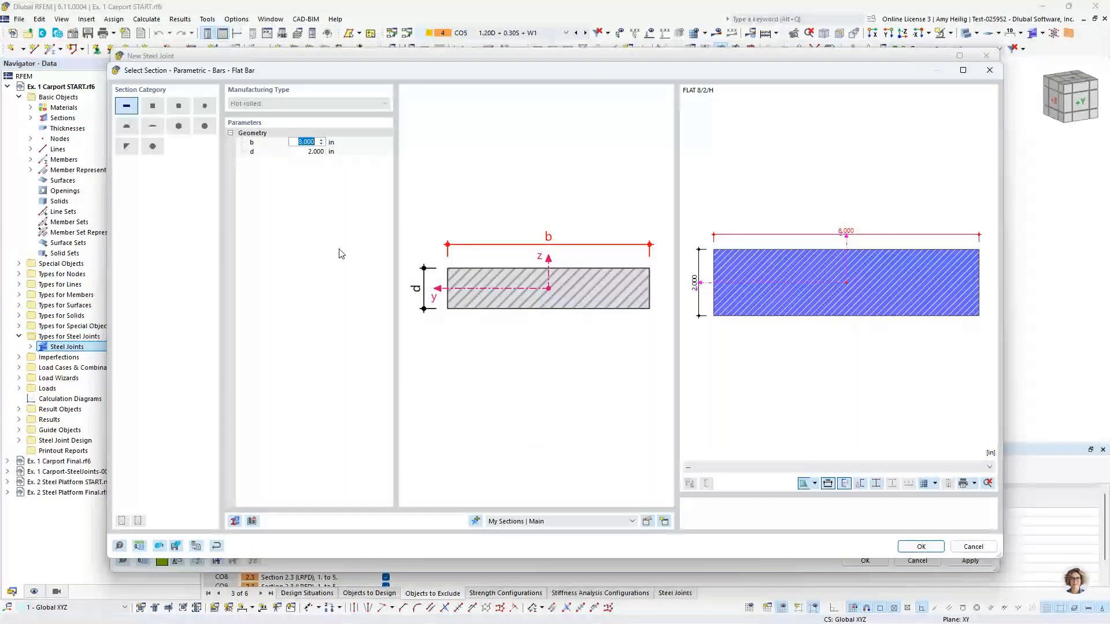
text(6)
key(Tab)
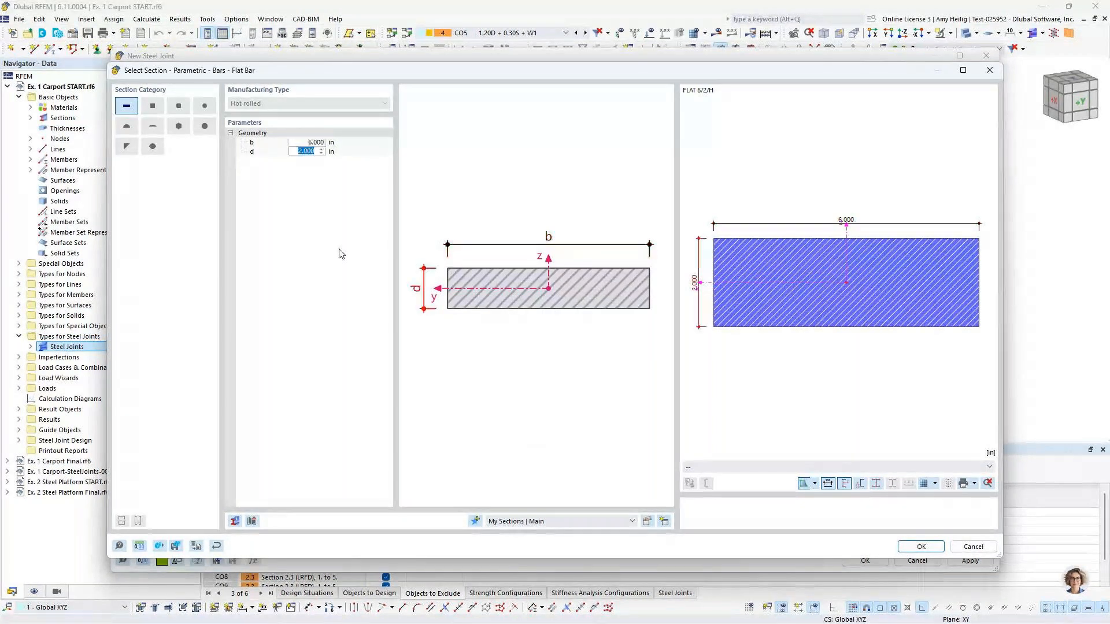
text(0)
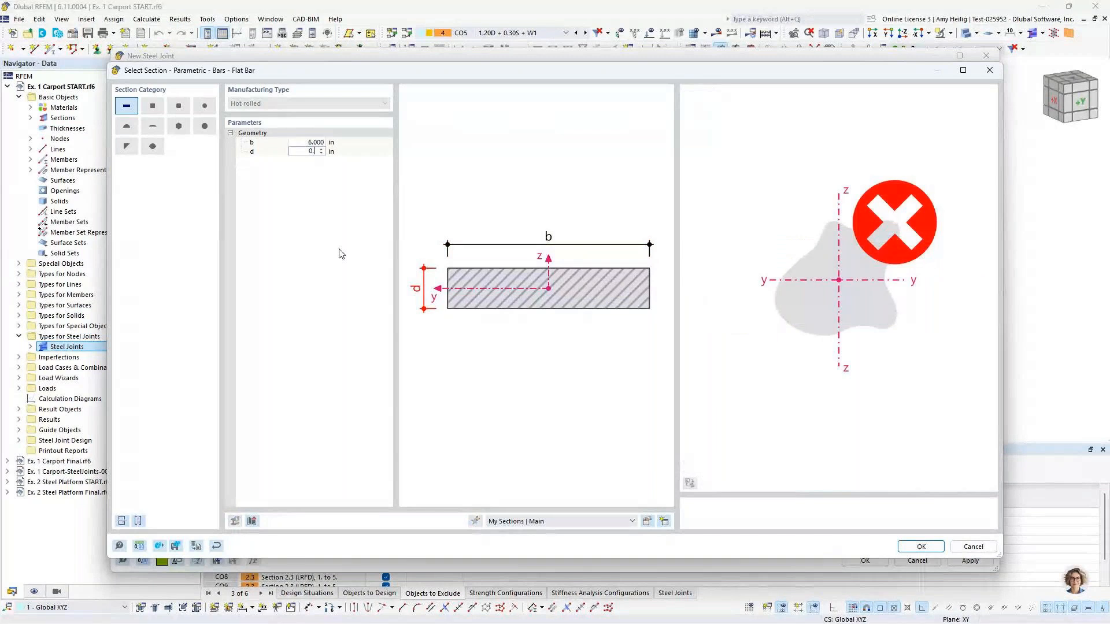
text(.5)
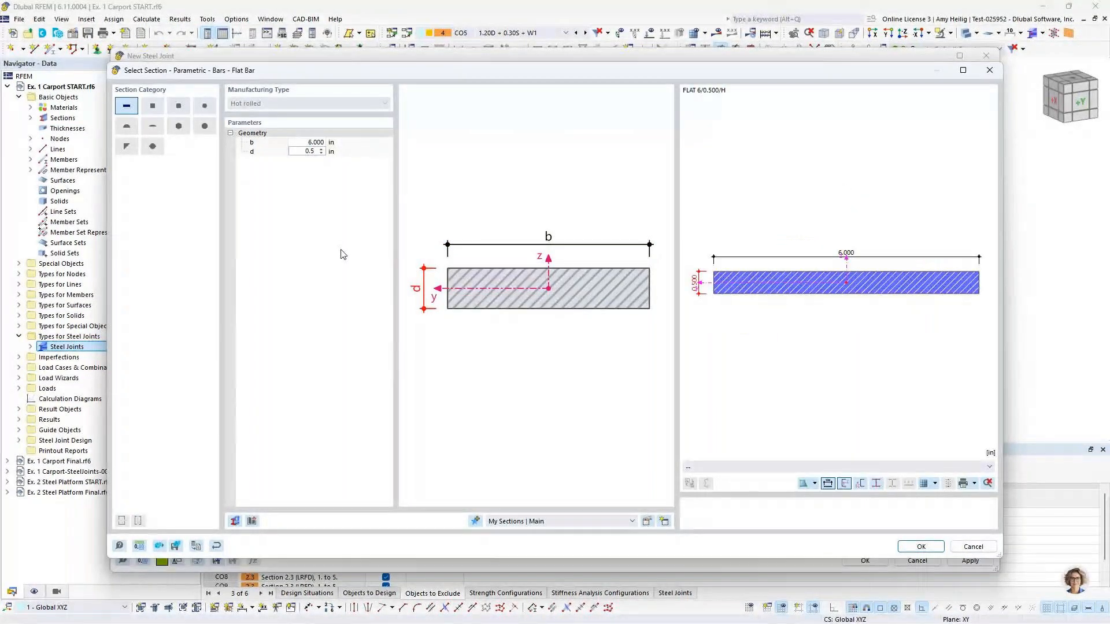
key(Return)
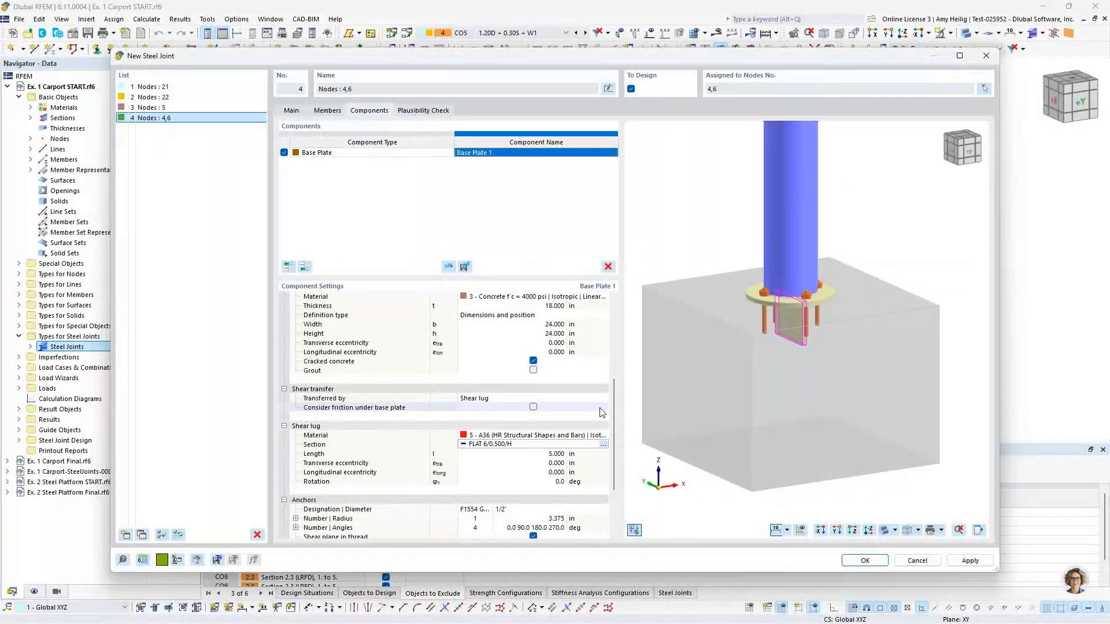
Set the shear lug's length to 4 in.
scroll(813, 321, up, 5)
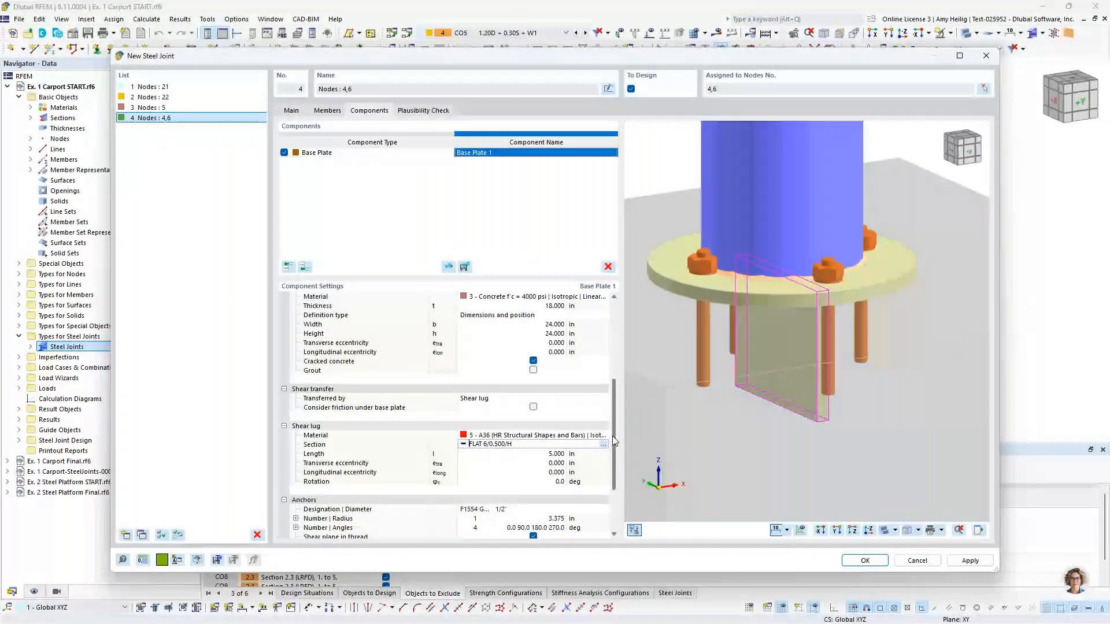
click(554, 454)
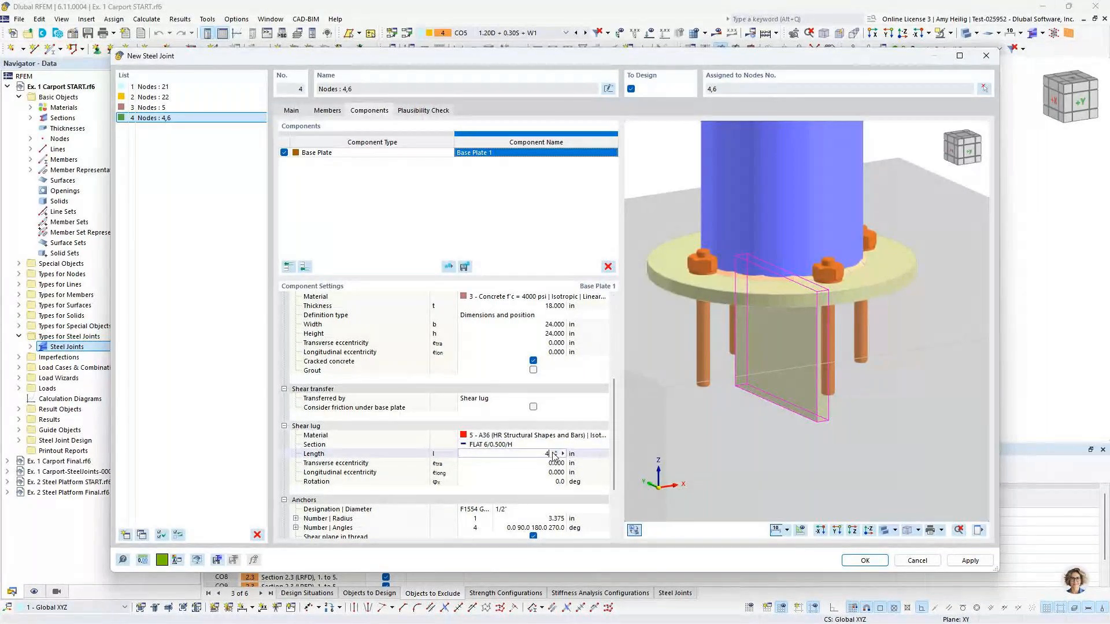
text(4)
key(Tab)
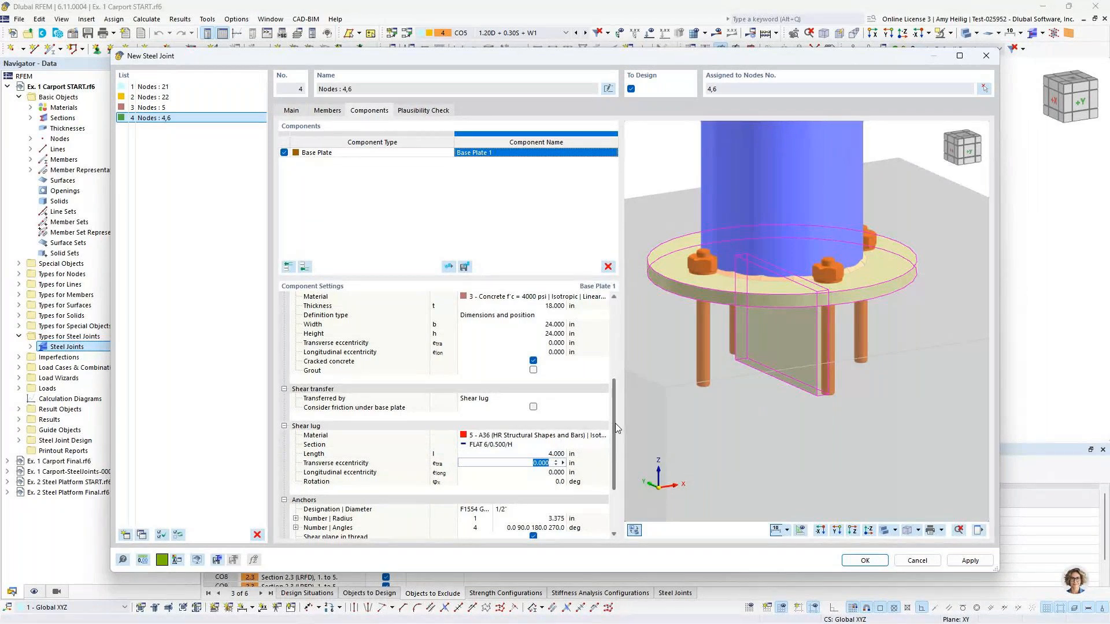
Choose F1554 Gr.36 as the base plate's anchor designation.
drag(615, 423, 615, 475)
click(487, 435)
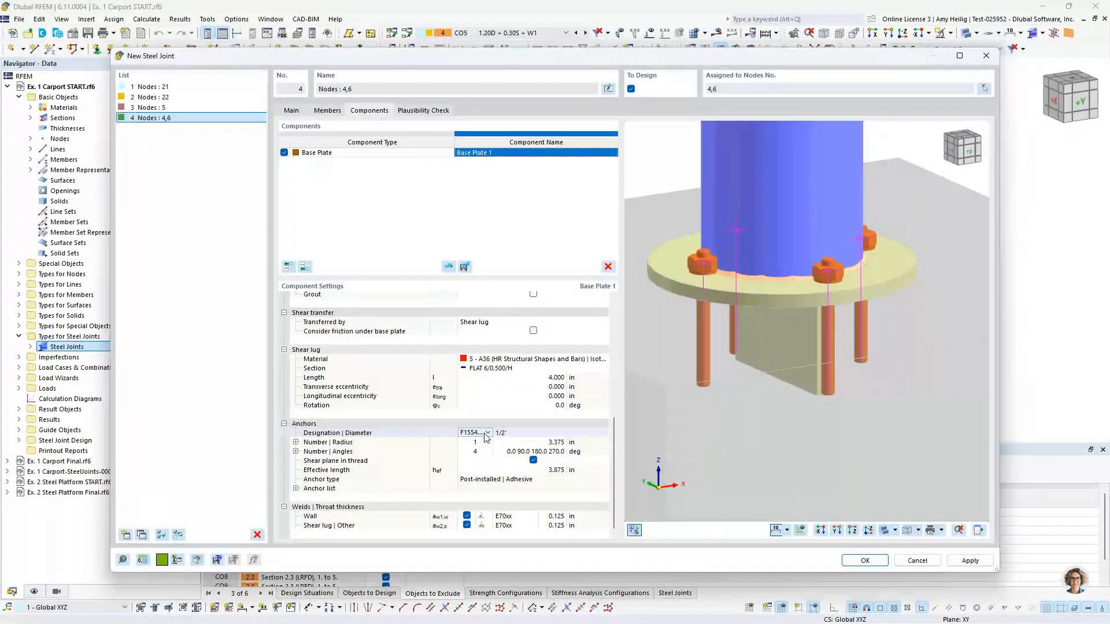
click(487, 435)
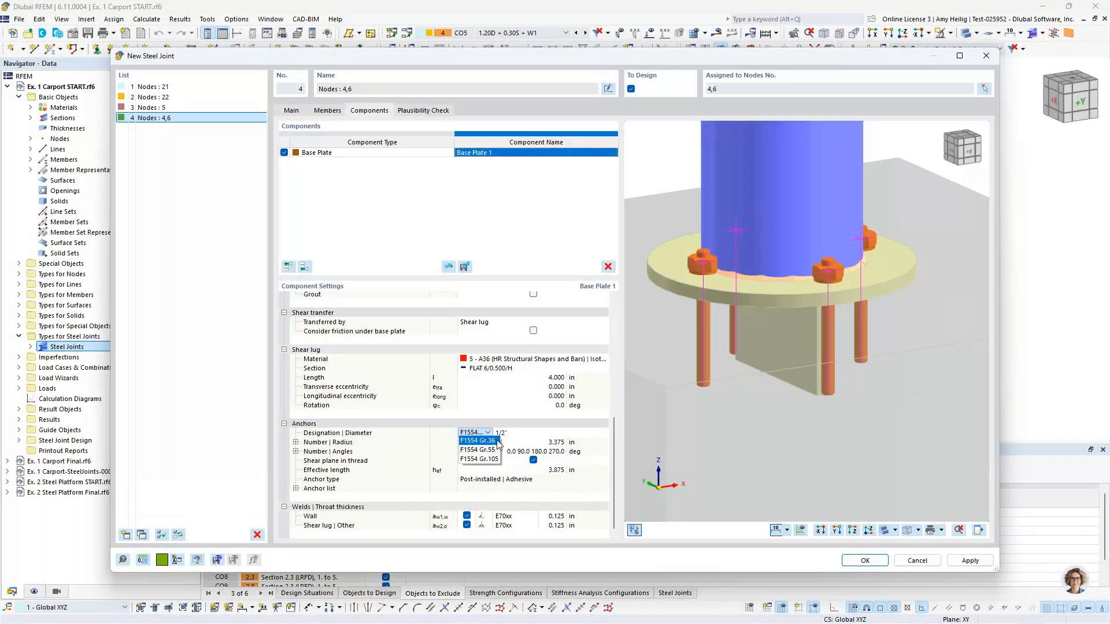
click(496, 441)
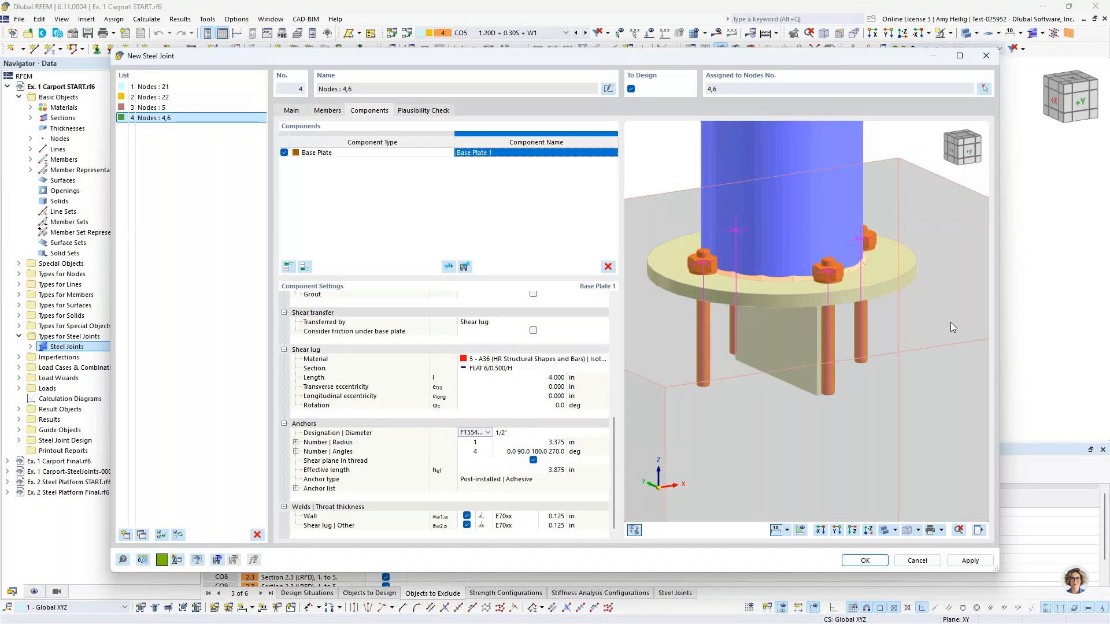
Set the anchor circle's radius to 4 in and distribute 5 anchors around it.
click(527, 443)
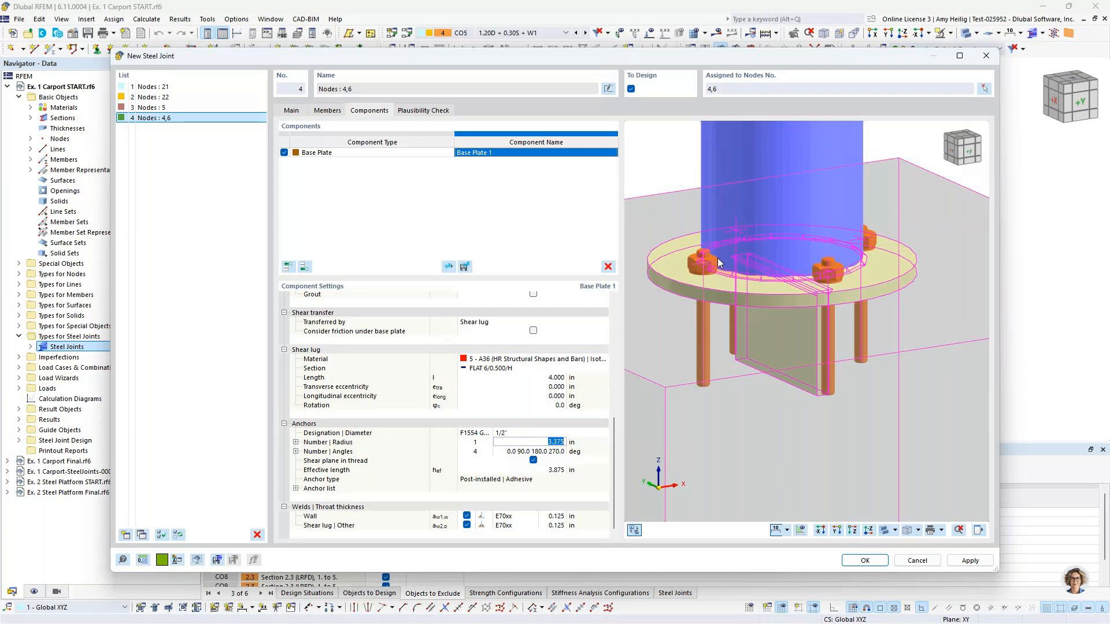
scroll(729, 280, up, 3)
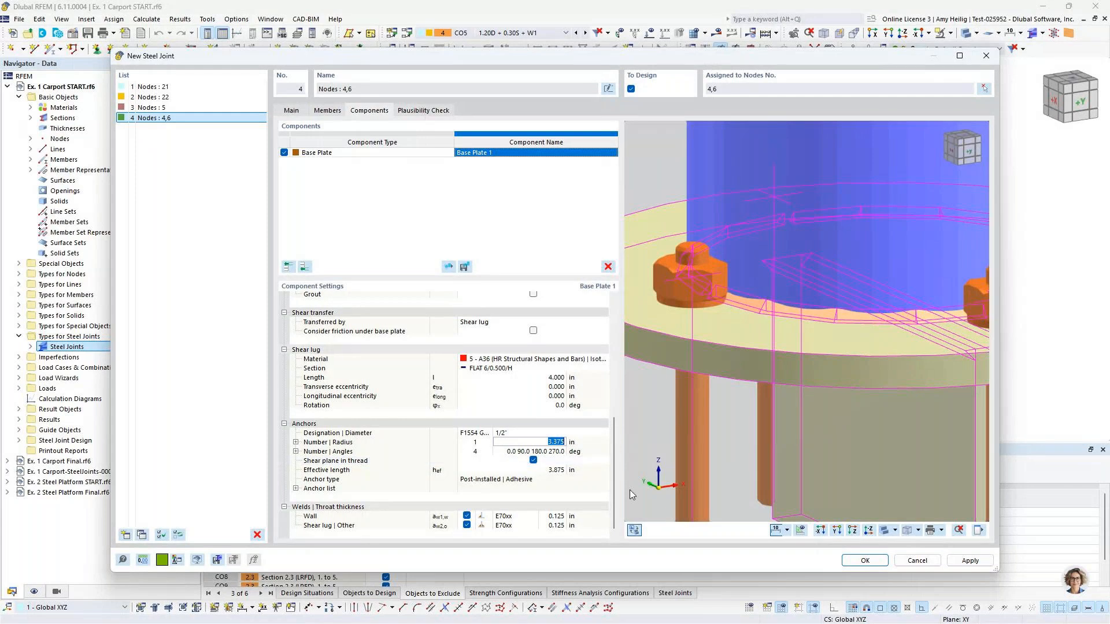
text(4)
key(Tab)
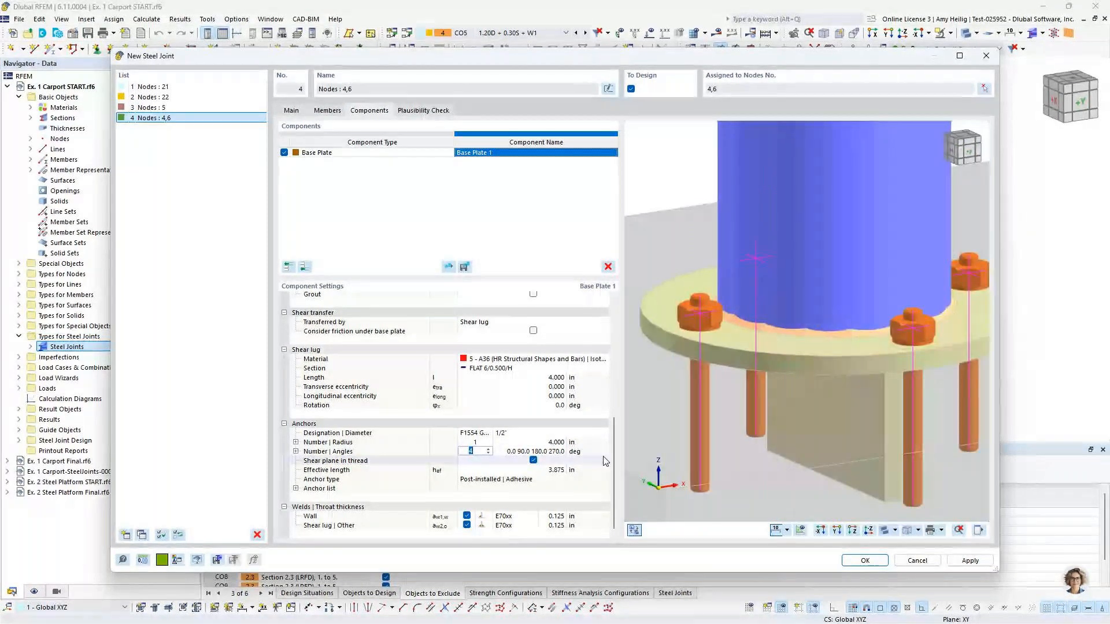
click(488, 450)
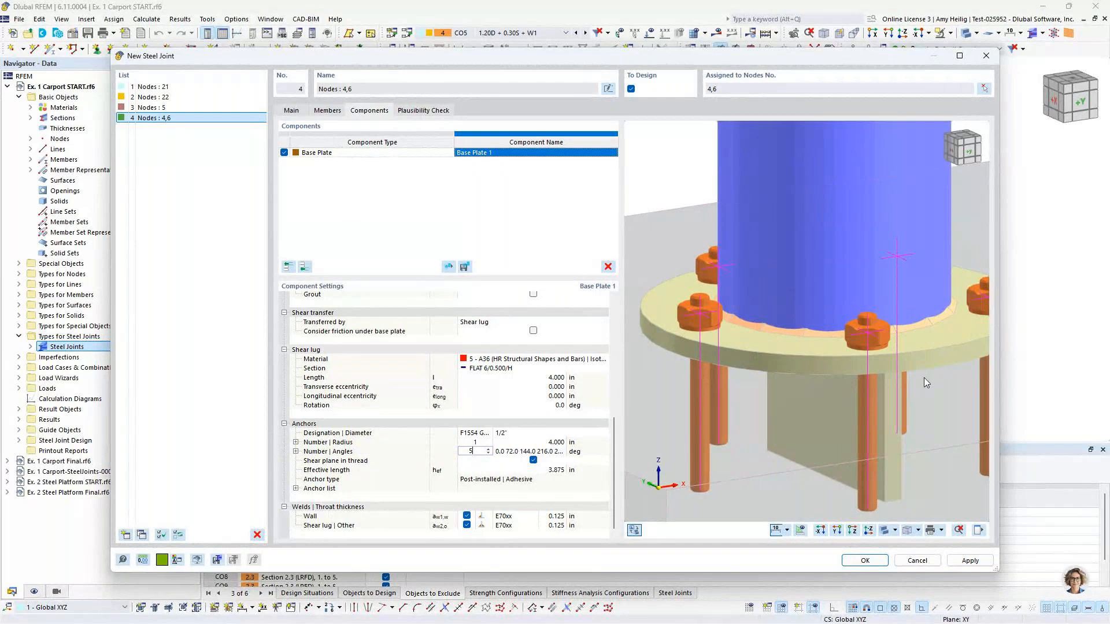
scroll(922, 337, down, 3)
middle_drag(921, 338, 745, 376)
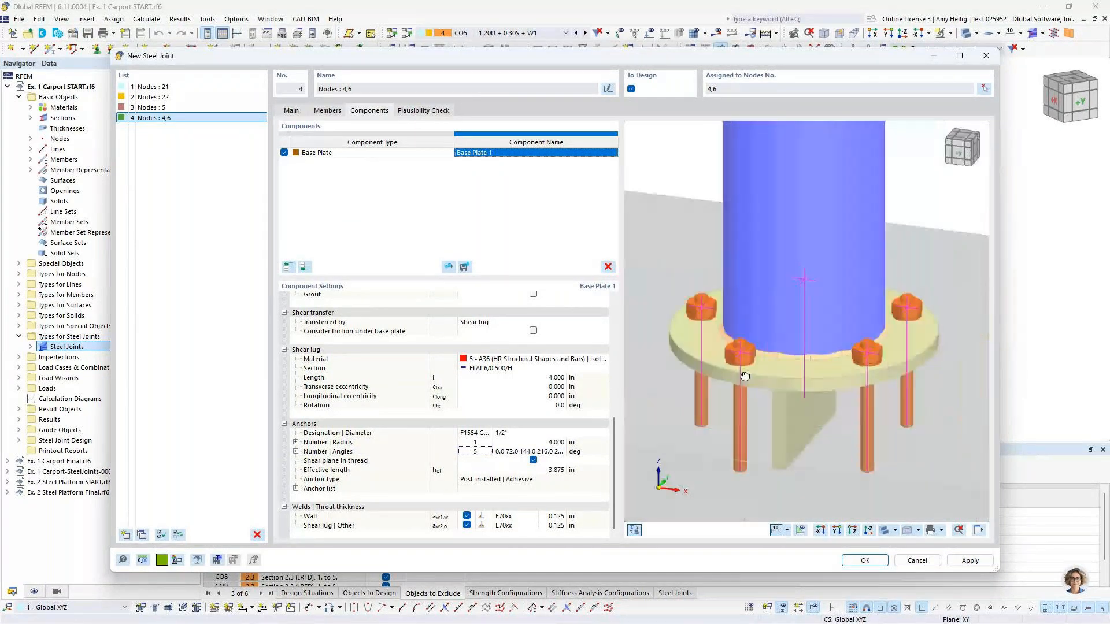
Switch off the anchors' shear plane in thread and set their effective length to 8 in.
click(533, 461)
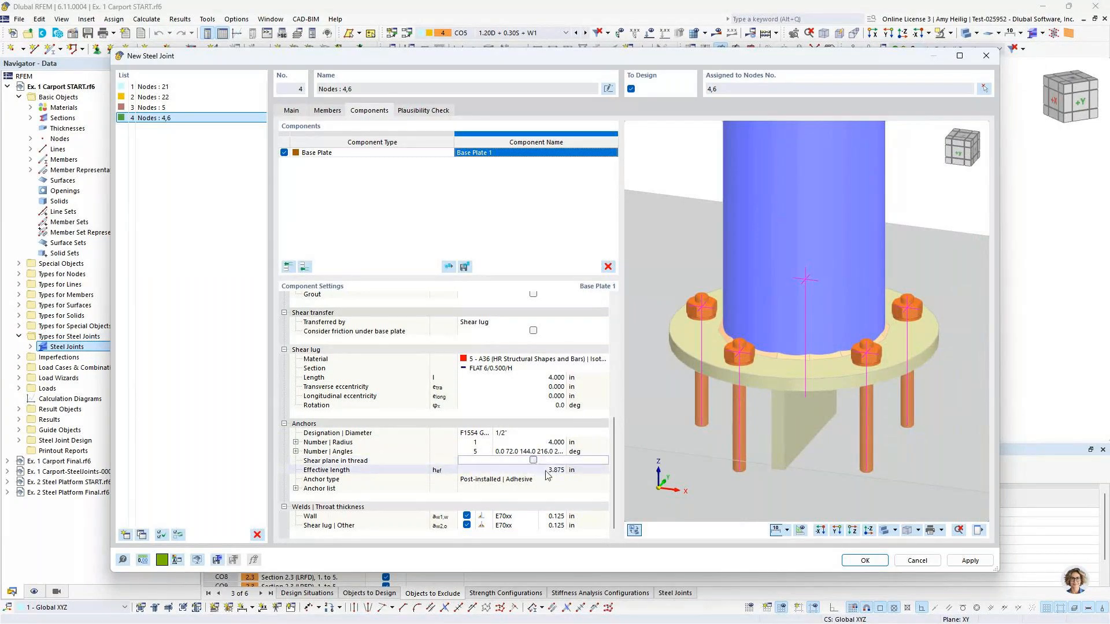
click(546, 470)
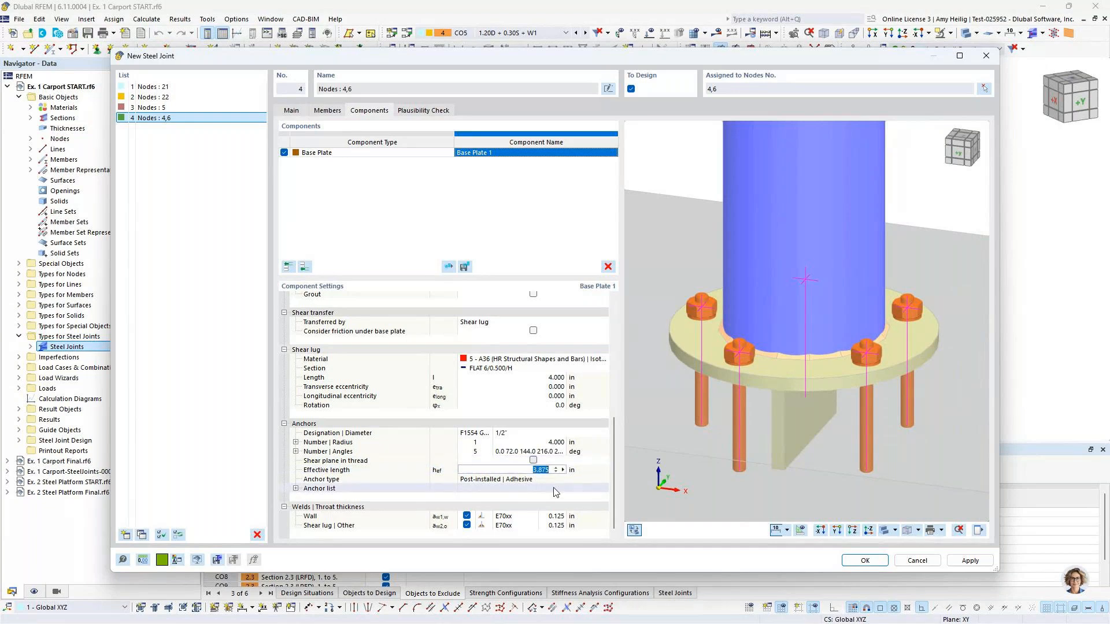
text(8)
Set the weld throat thickness to 0.177 in for both the column wall and the shear lug.
click(547, 516)
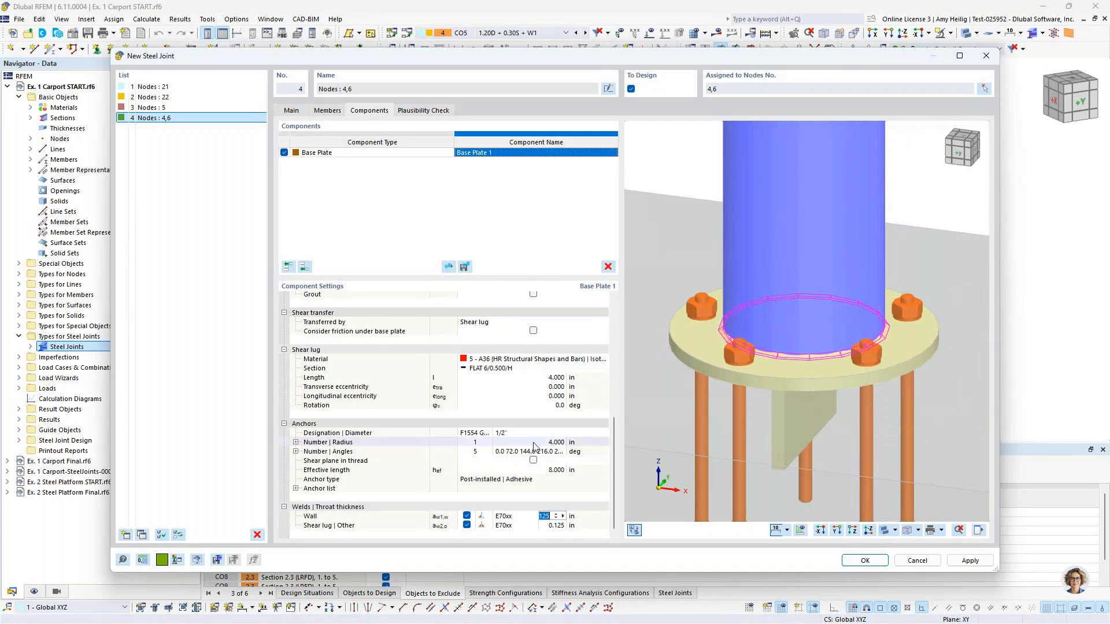
text(0.1)
key(Tab)
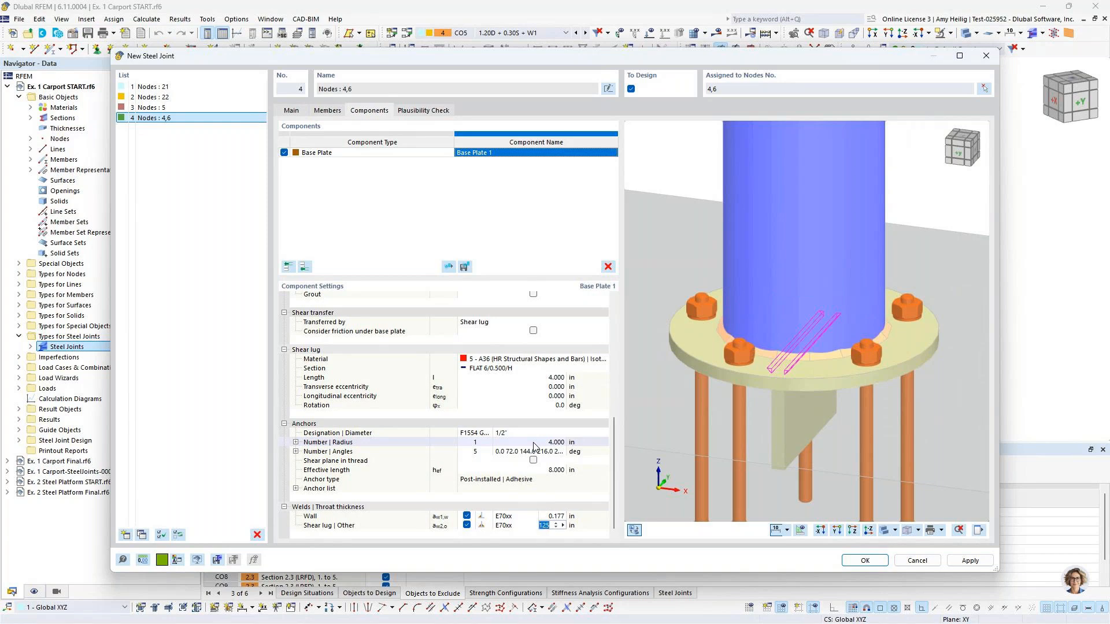
text(0.177)
key(Return)
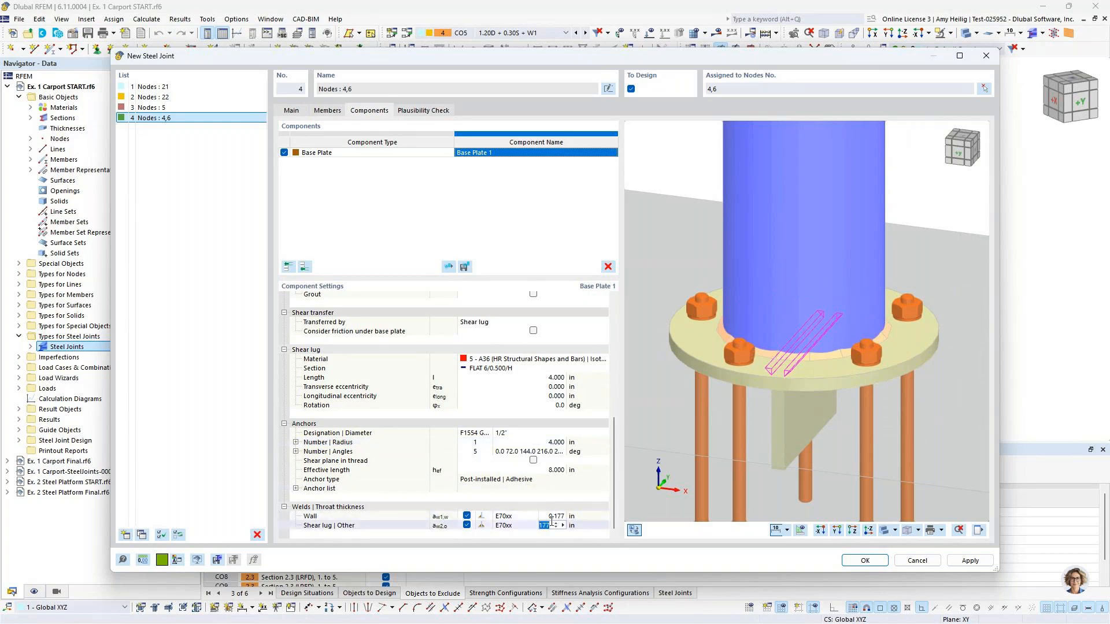
click(546, 539)
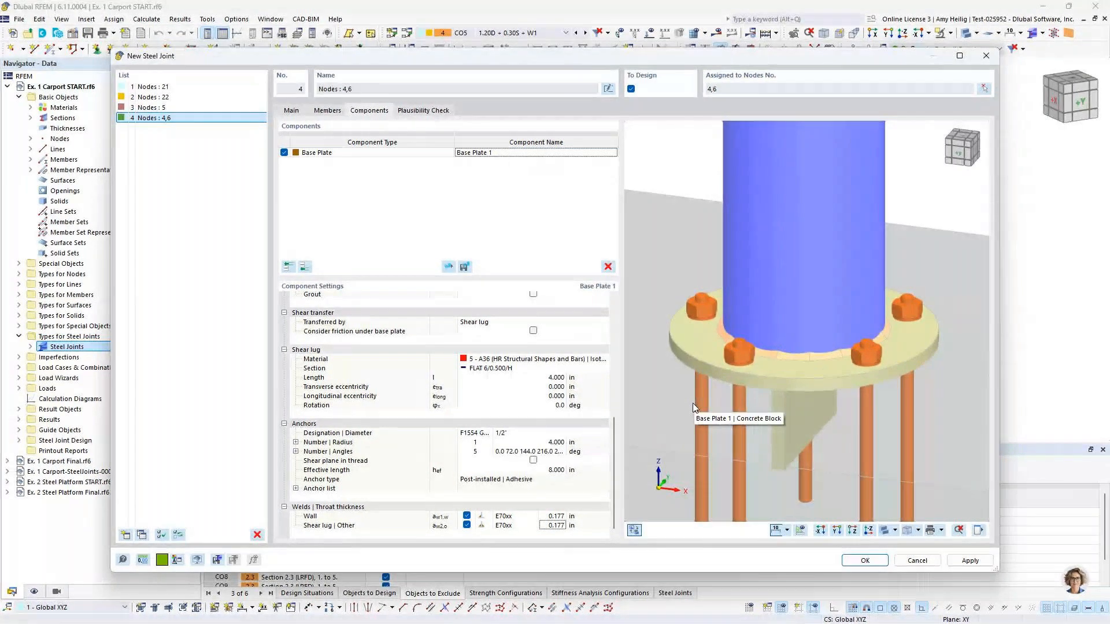
Add a Rib component after the base plate, stiffening the member plate Columns | Wall.
click(305, 267)
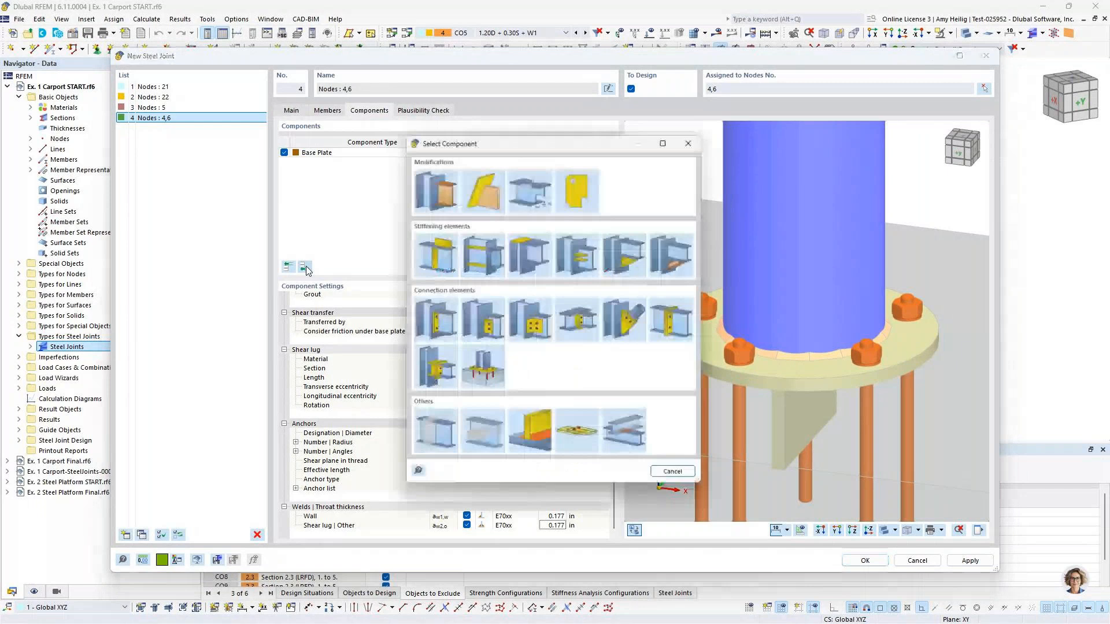
click(581, 258)
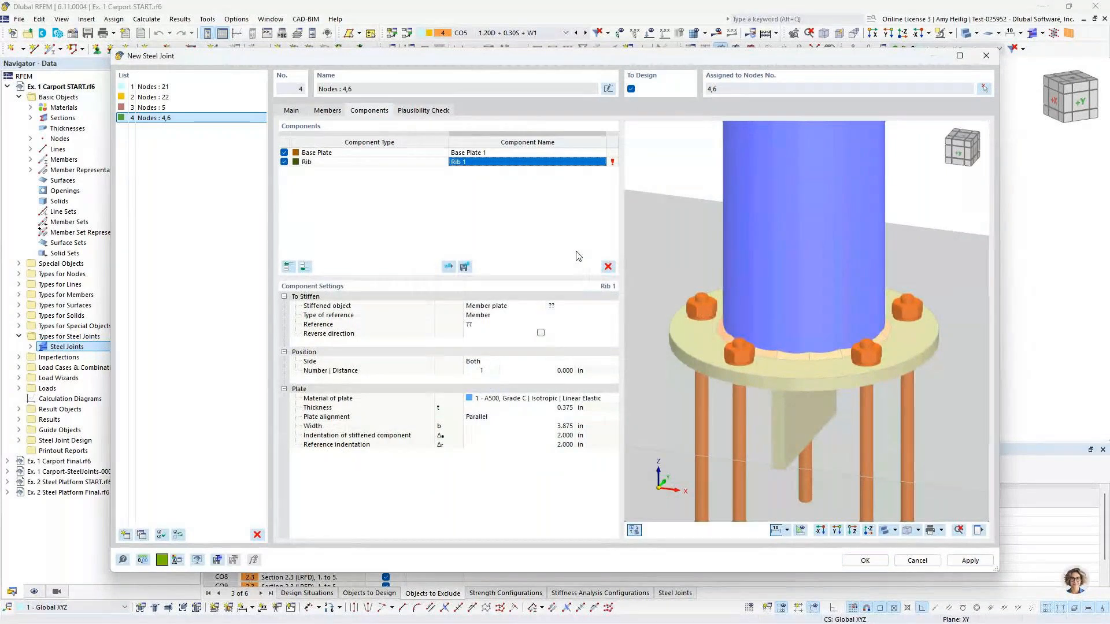
click(504, 306)
click(508, 306)
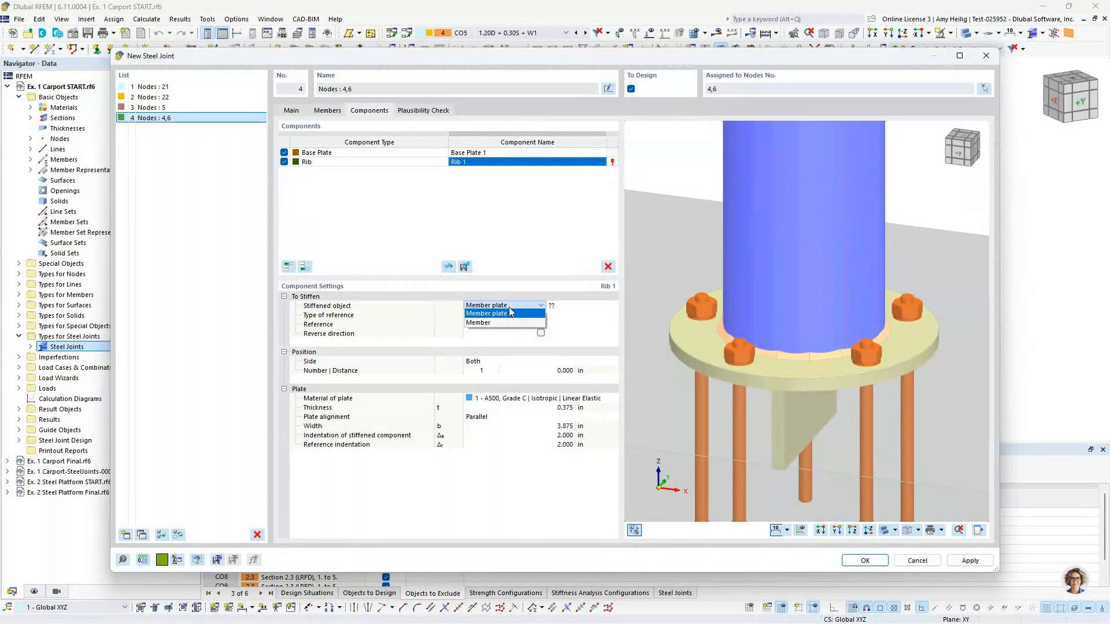
click(507, 315)
click(575, 306)
click(576, 305)
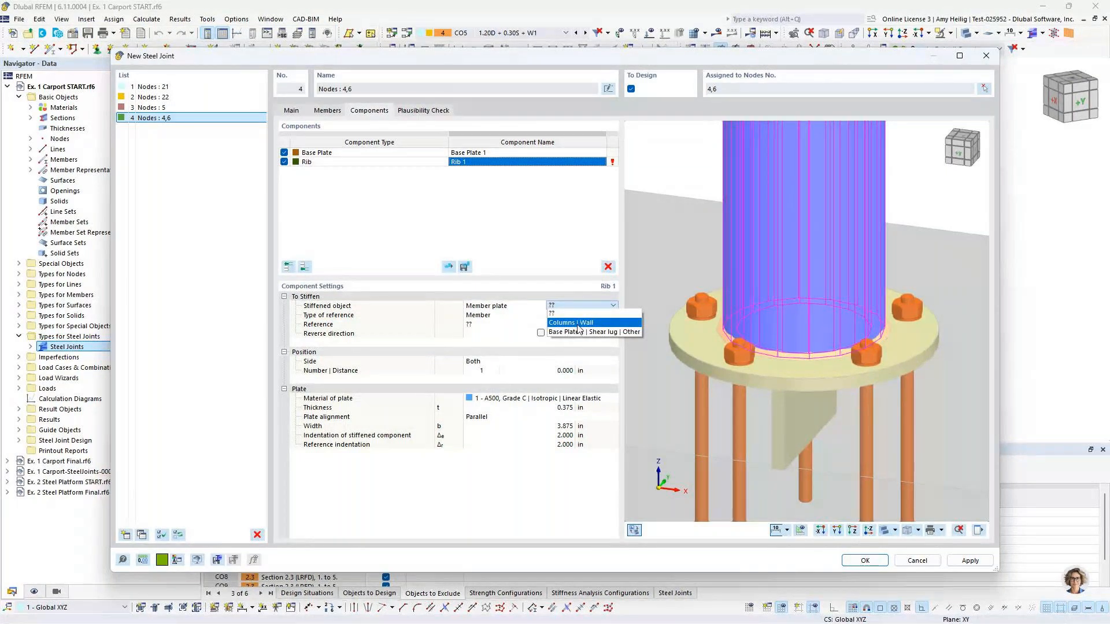
click(578, 322)
Set the rib's reference type to Plate and its reference to Base Plate 1 | Plate.
click(512, 315)
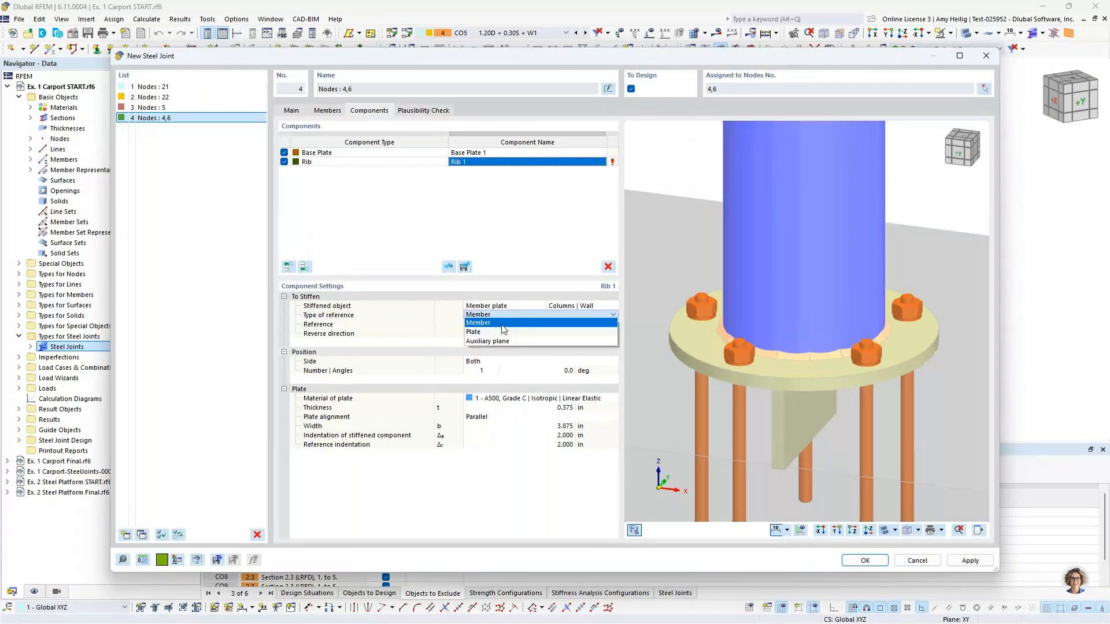
click(502, 331)
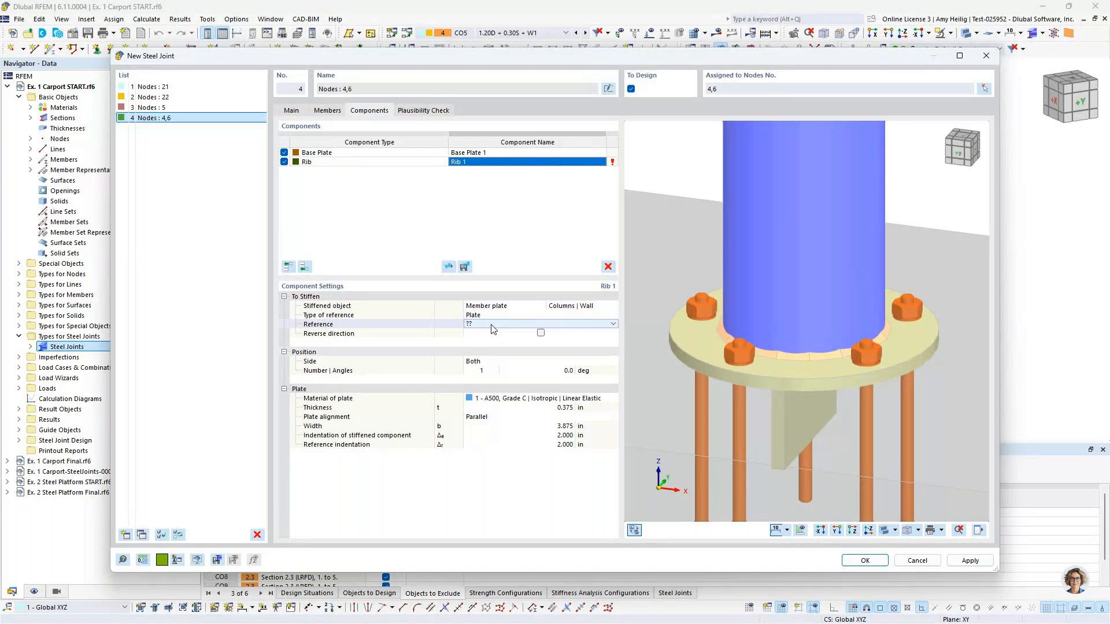
click(493, 327)
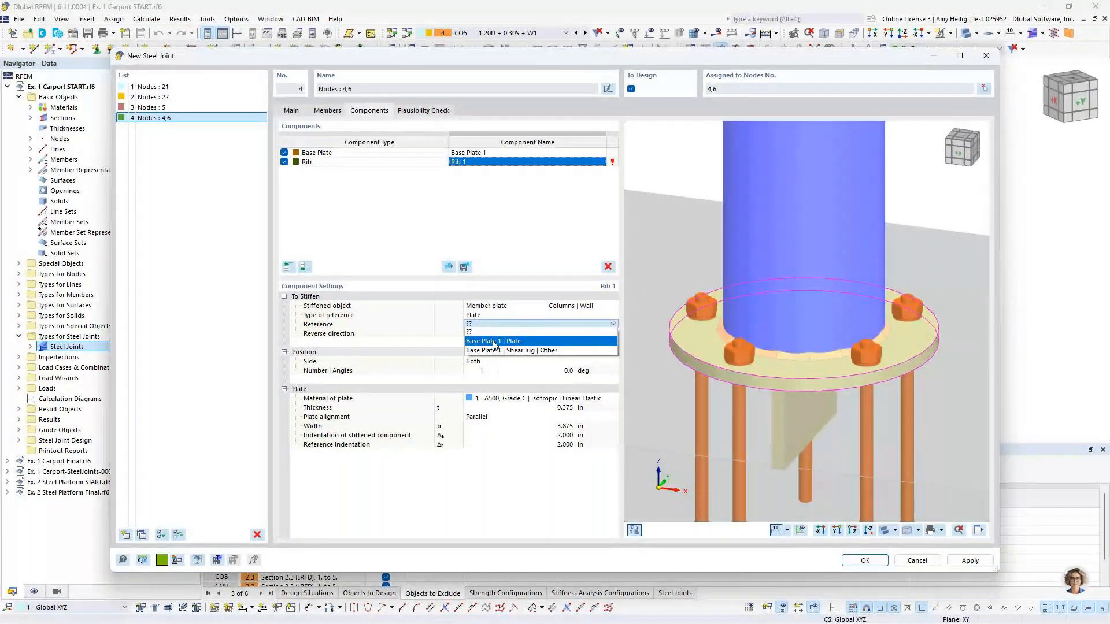
click(493, 341)
ctrl+middle_drag(677, 359, 853, 388)
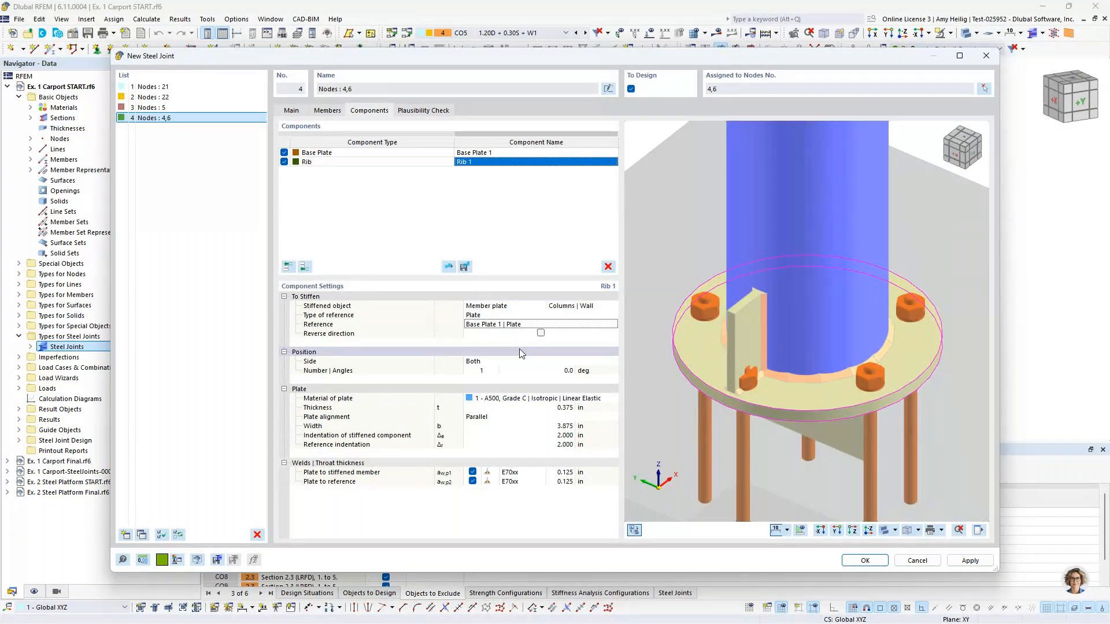
Set the rib's position side to Front and the number of ribs to 5.
click(481, 373)
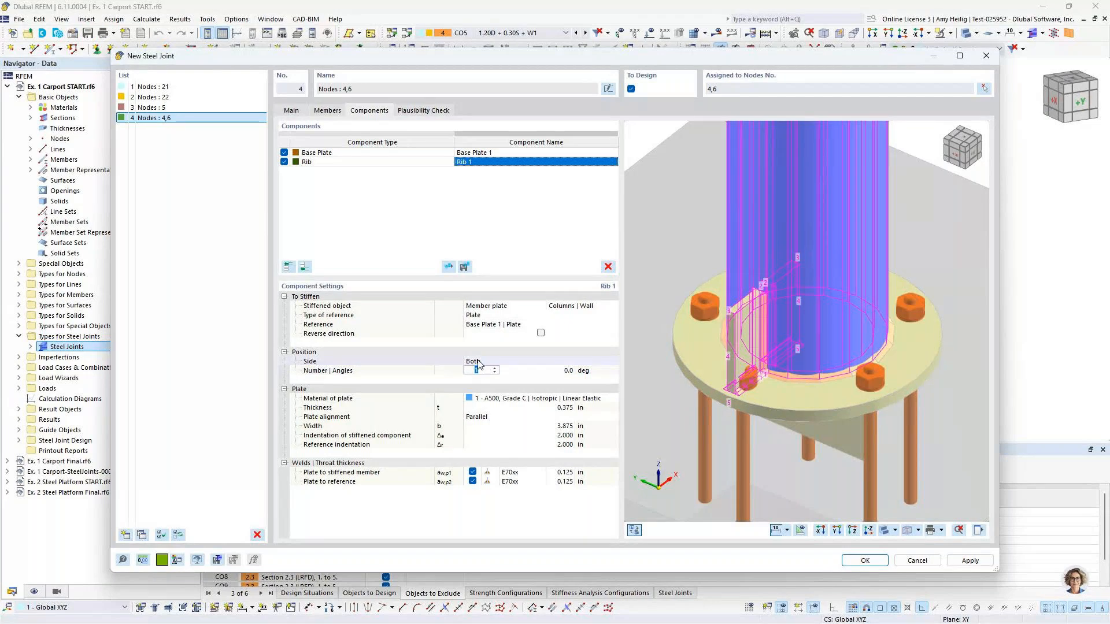
click(479, 362)
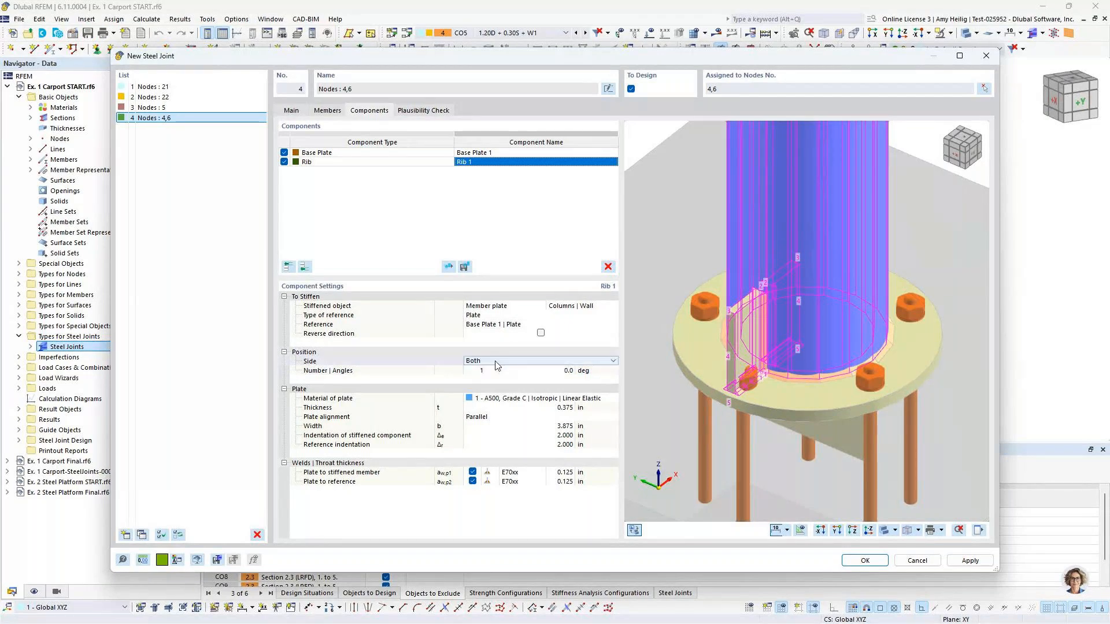
click(495, 361)
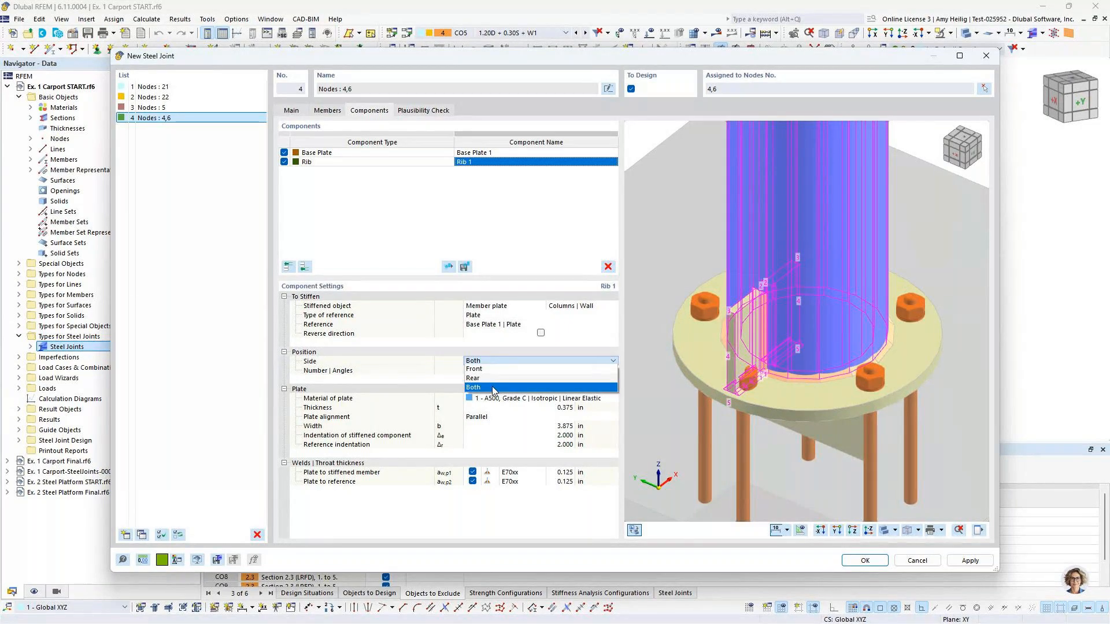
click(493, 387)
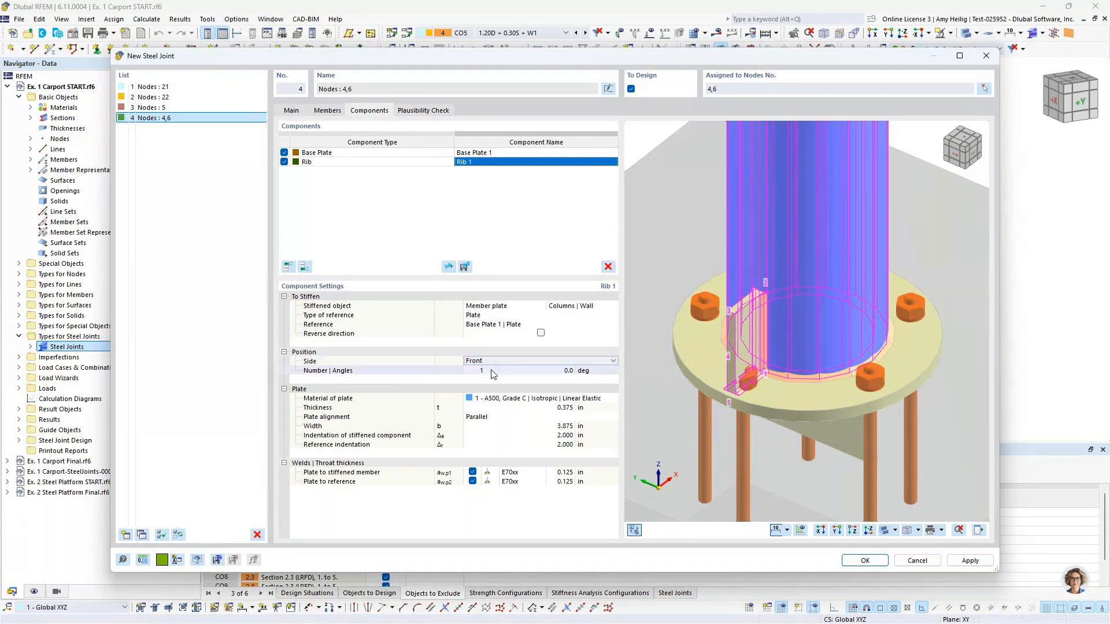
click(492, 371)
text(5)
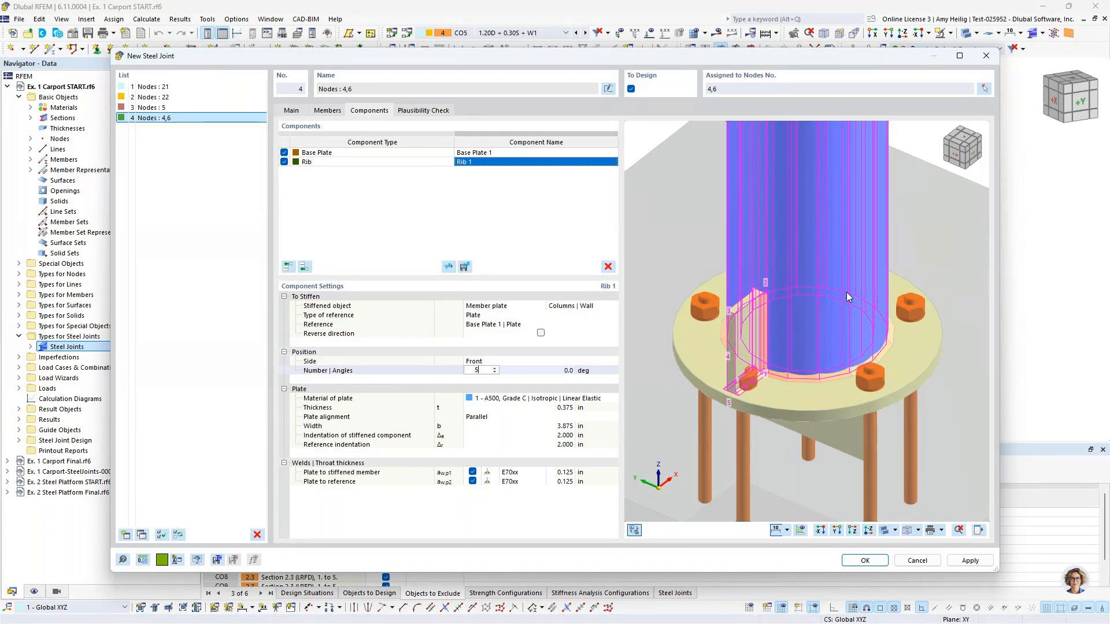
key(Tab)
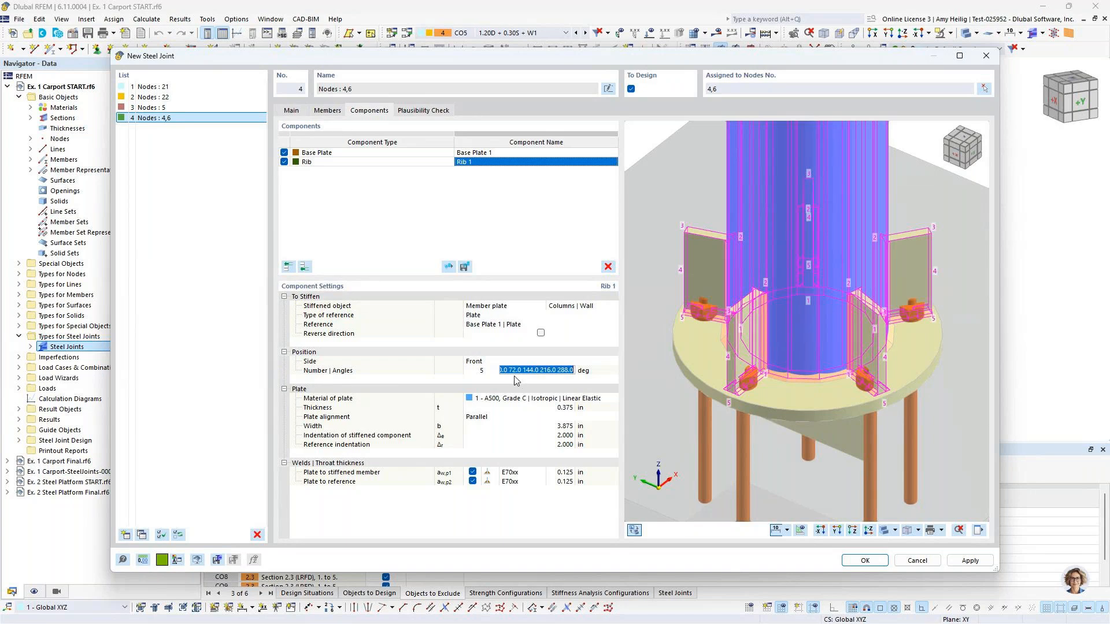
Shift the five ribs to angles starting at 36 degrees and spaced 72 degrees apart around the column.
text(36)
key(Tab)
ctrl+middle_drag(908, 369, 861, 366)
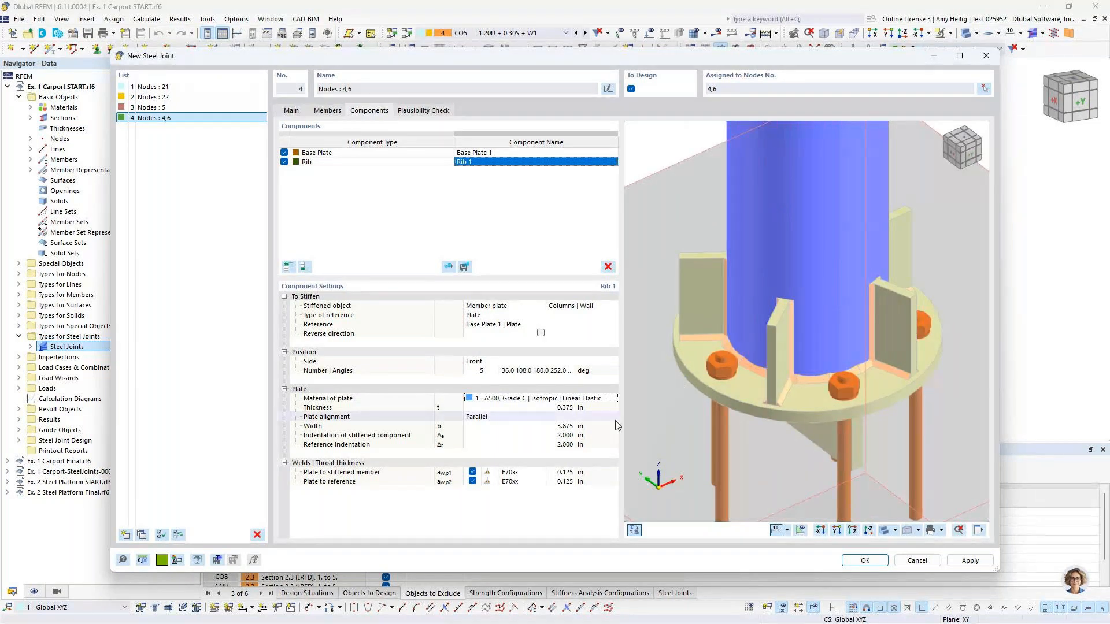
Assign material 5 - A36 (HR Structural Shapes and Bars) to the rib plates and set their thickness to 0.25 in.
click(521, 397)
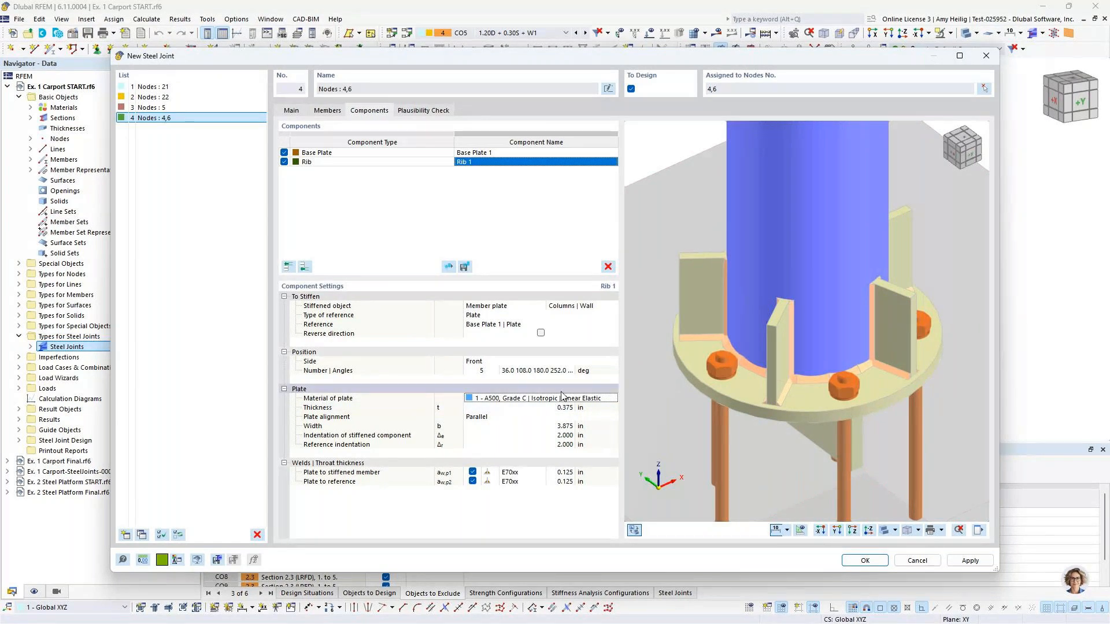
click(523, 397)
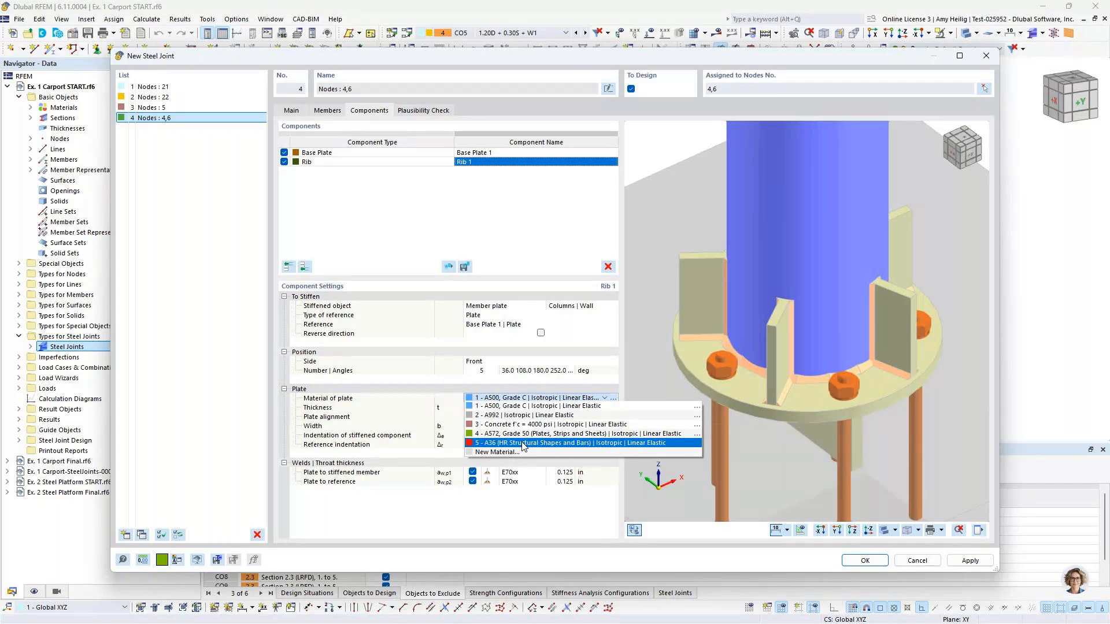
click(522, 443)
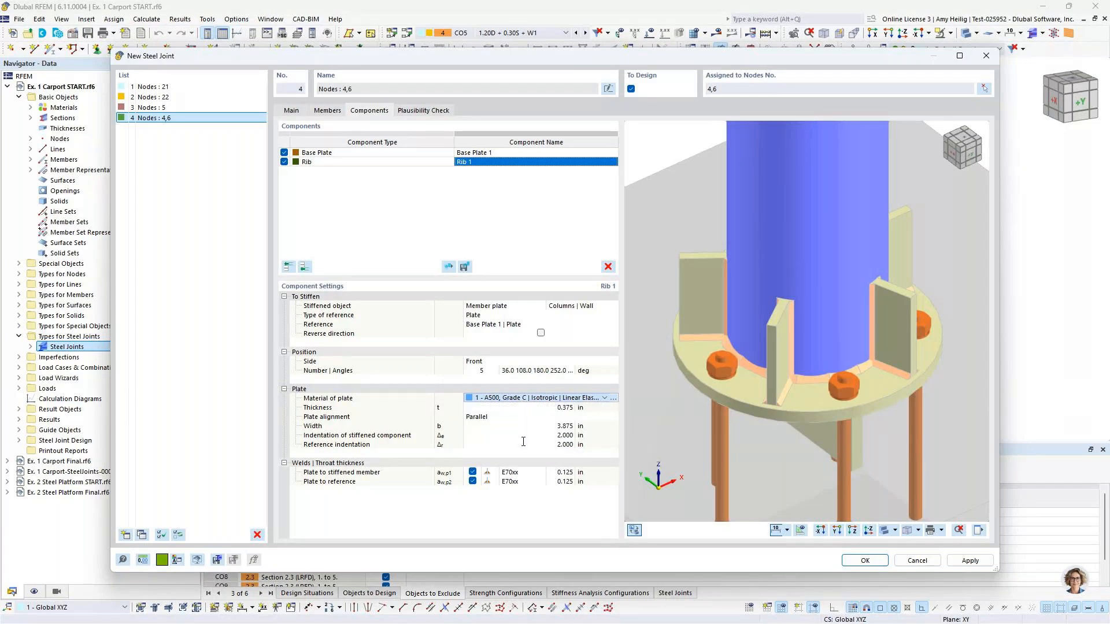
click(560, 411)
text(0.25)
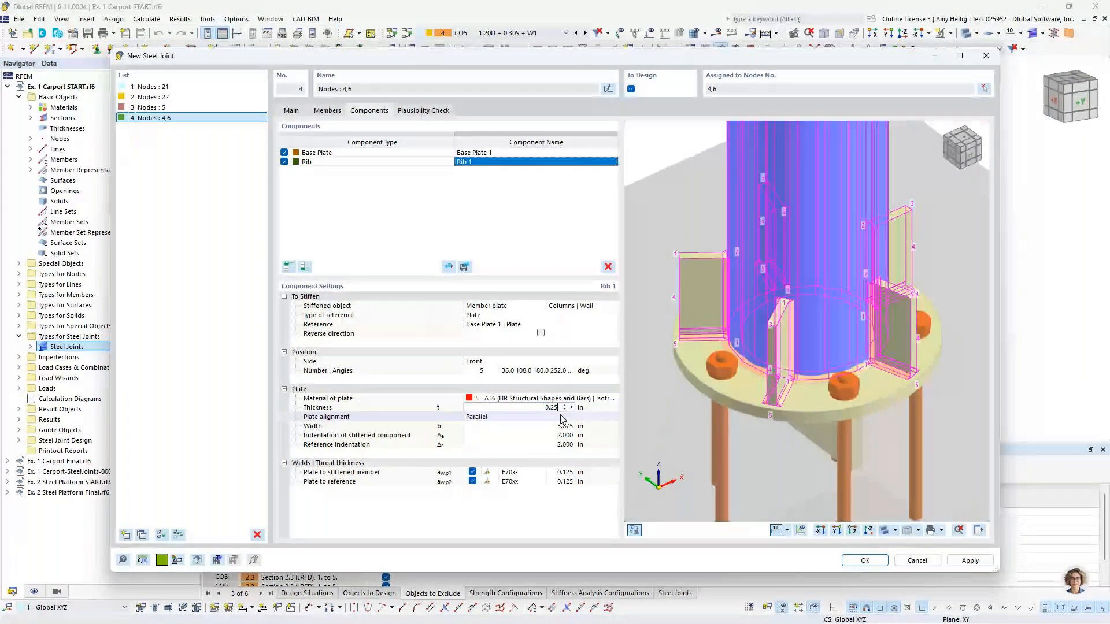
Change the rib plate alignment to Inclined, with a width of 4 in and a height of 2 in.
click(560, 417)
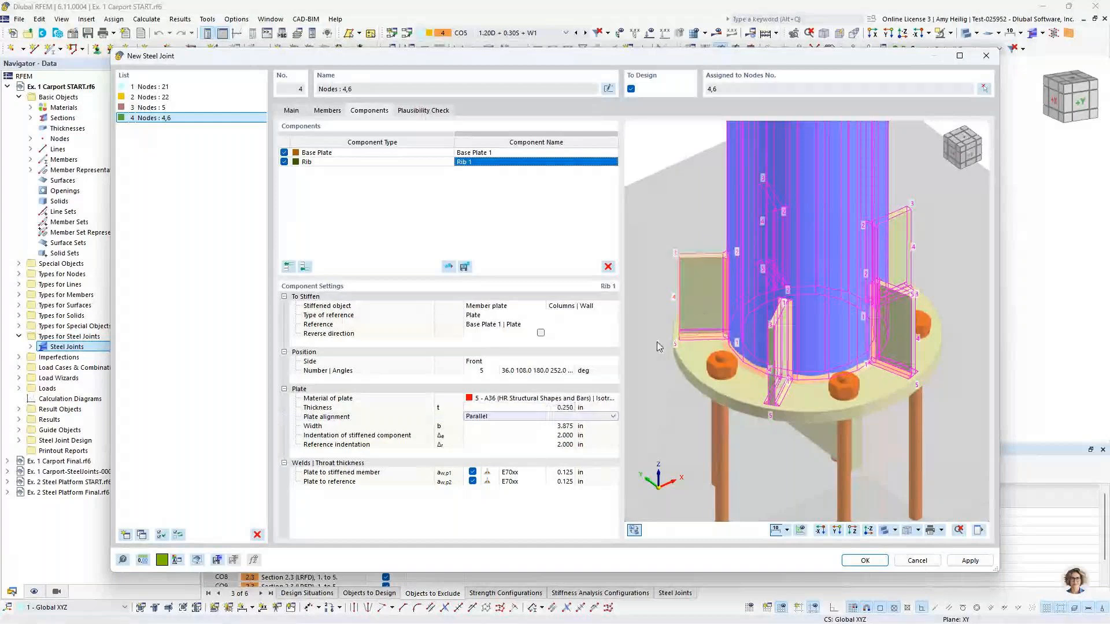
click(524, 417)
click(522, 419)
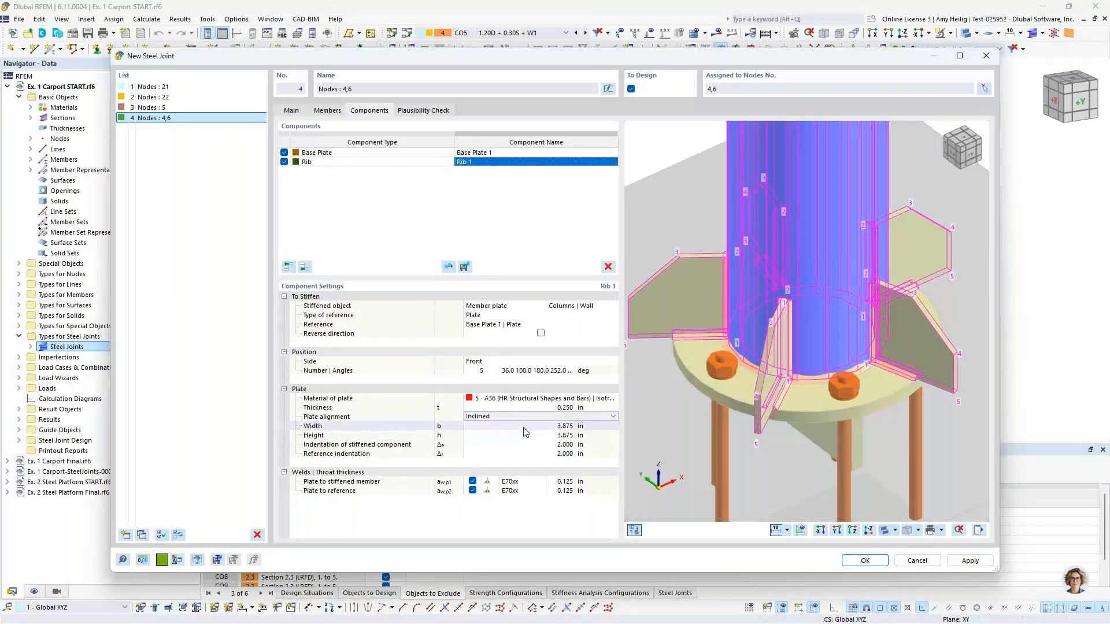
click(524, 427)
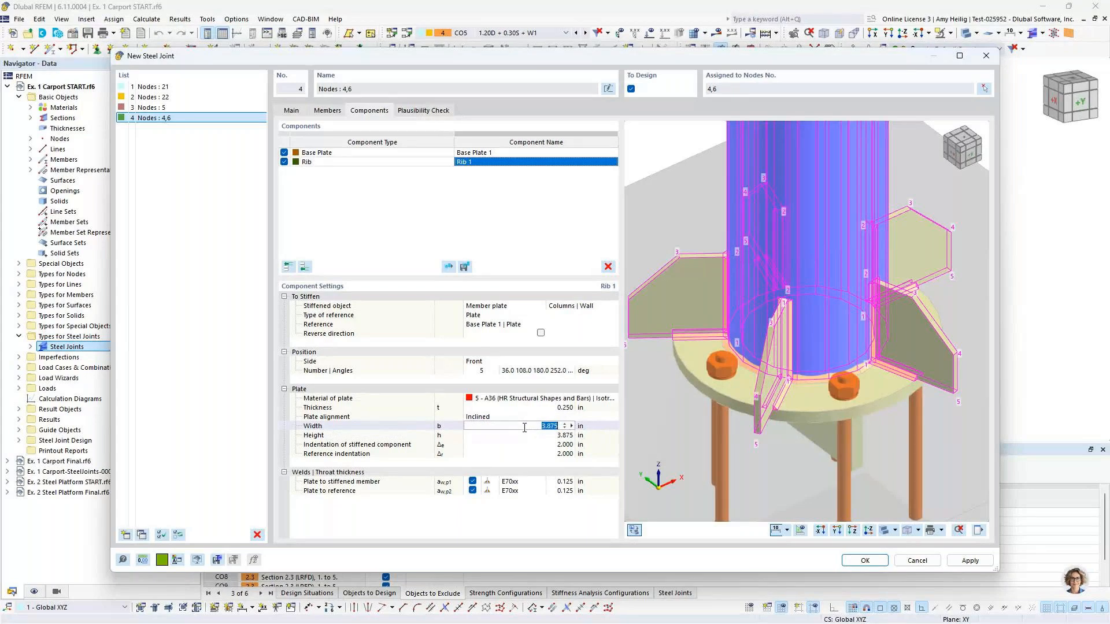
text(4)
key(Tab)
text(2)
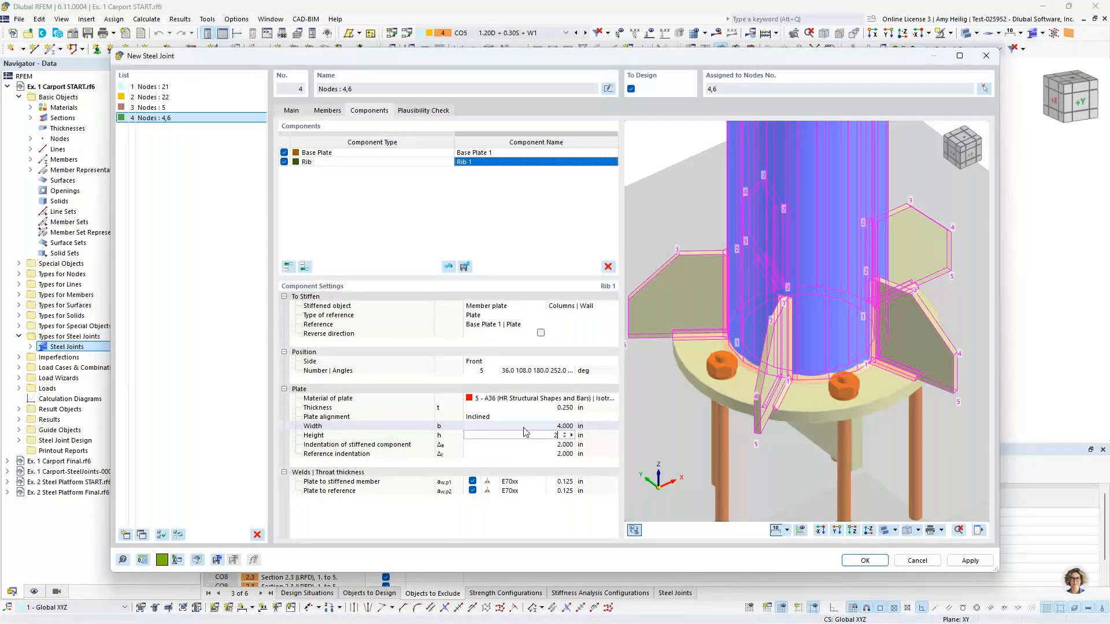
key(Tab)
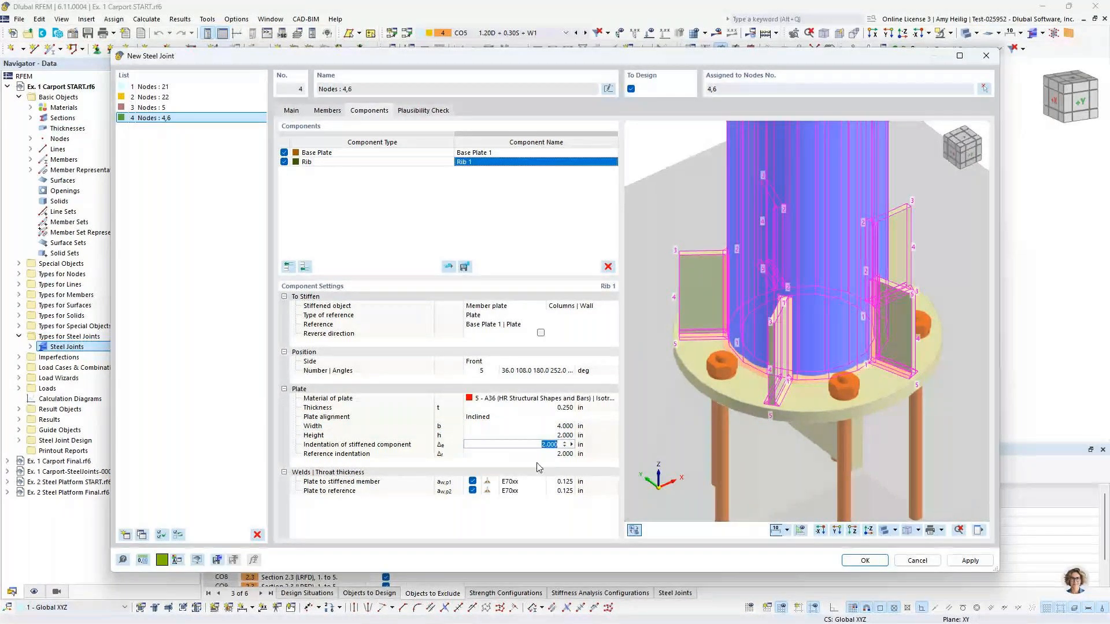
Set the rib's indentation of the stiffened component to 0.75 in and the reference indentation to 1.25 in.
text(0.75)
key(Tab)
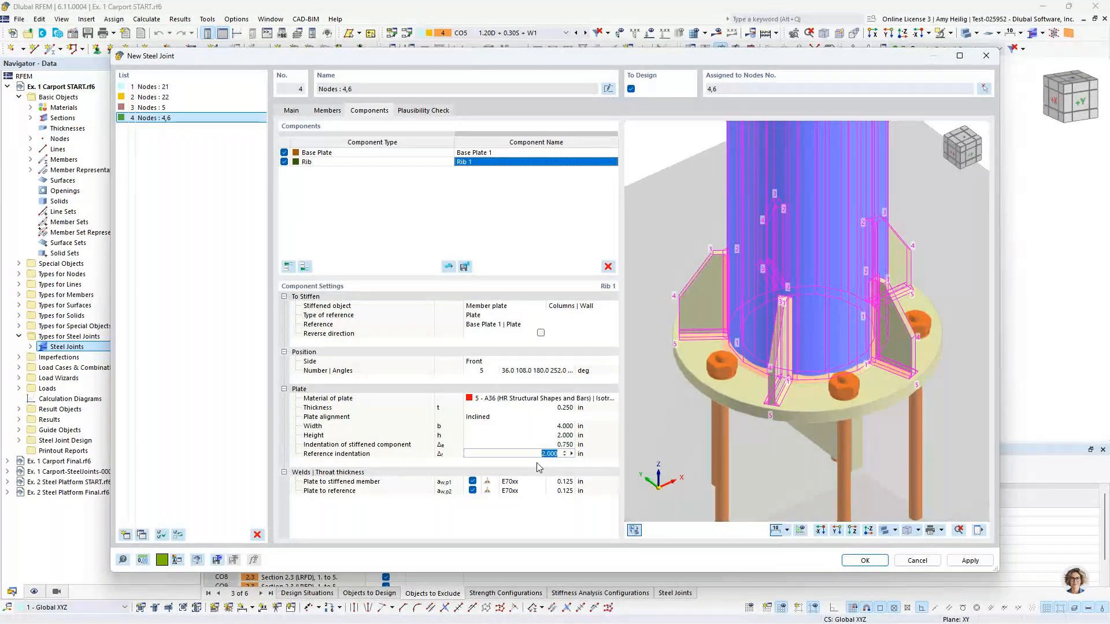
text(1.25)
key(Tab)
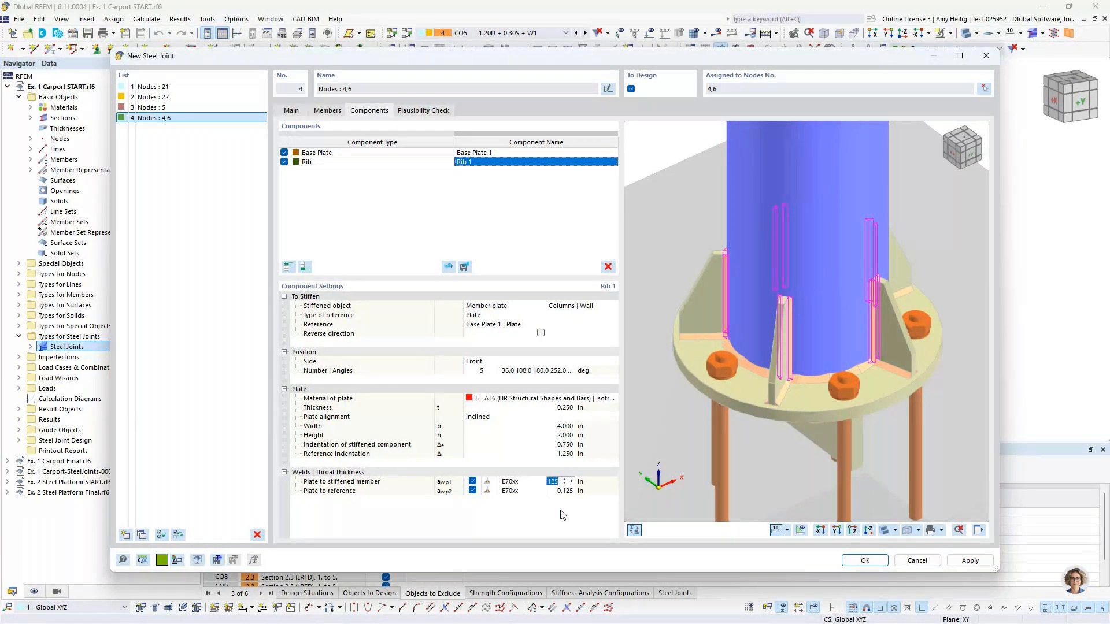
Set both rib weld throat thicknesses, to the stiffened member and to the reference, to 0.177 in and accept the joint.
text(0.1)
key(Tab)
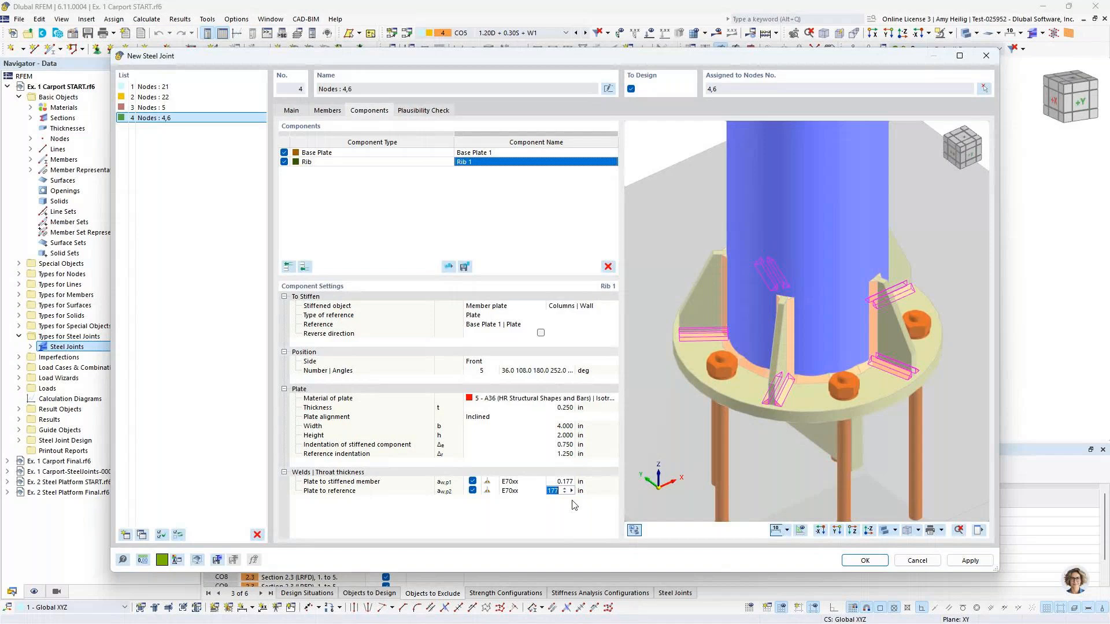
click(594, 482)
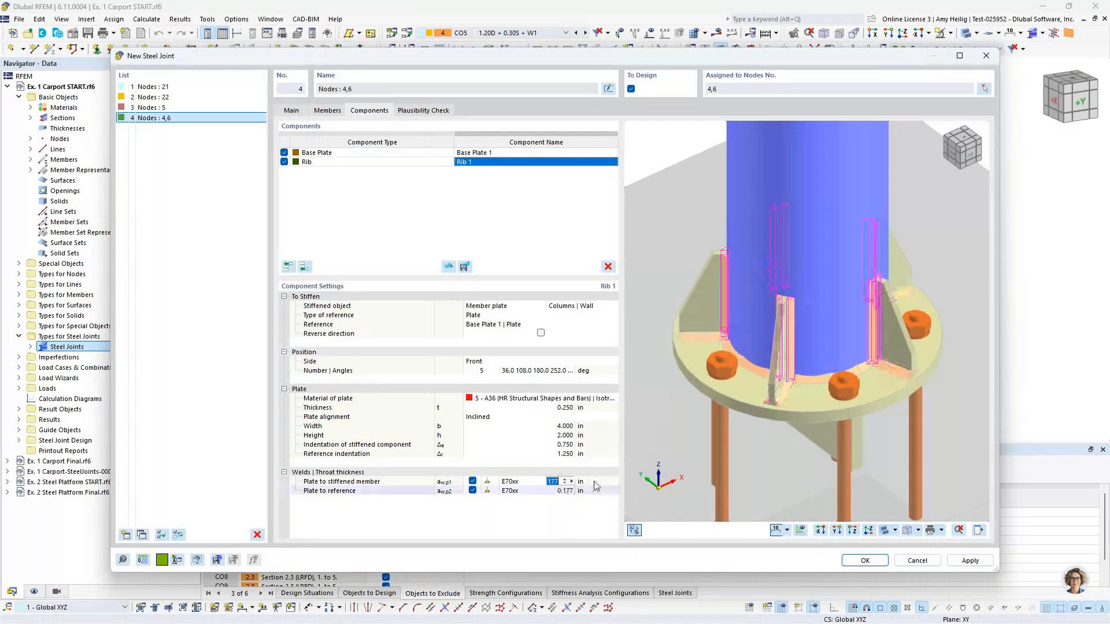
drag(813, 446, 934, 372)
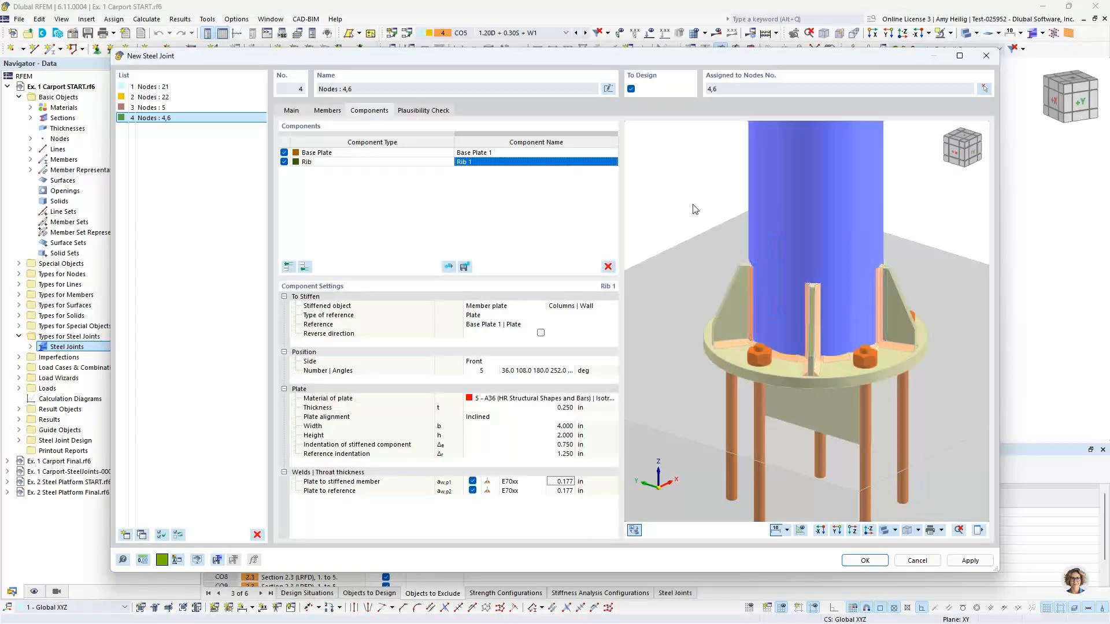
scroll(705, 218, down, 2)
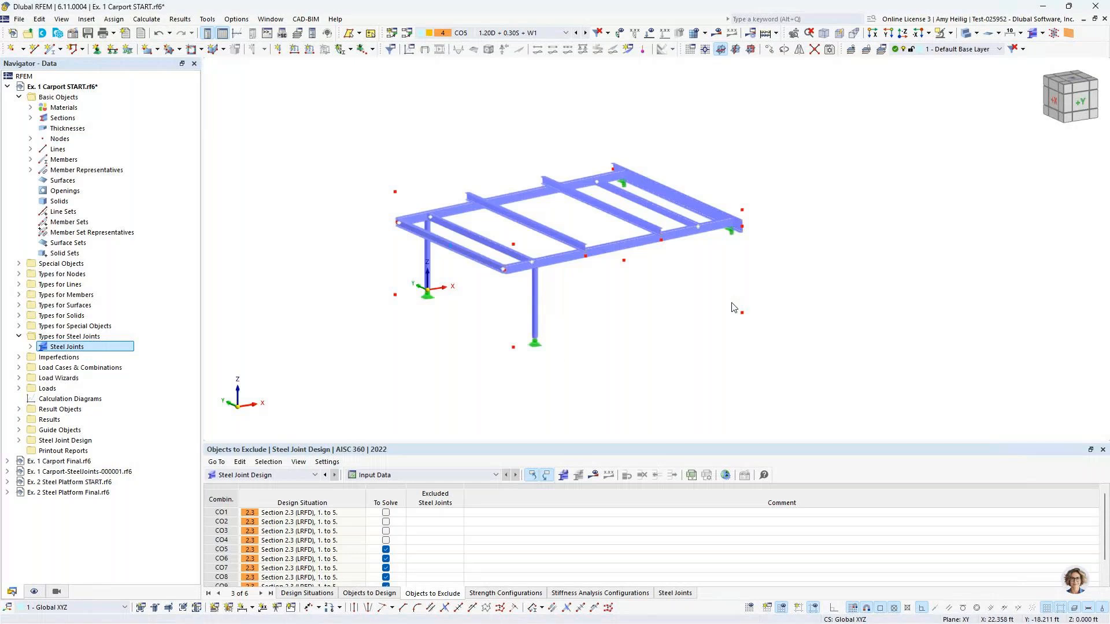
Display the carport's steel joints in the model as the Detailed Joint Model.
scroll(683, 337, up, 5)
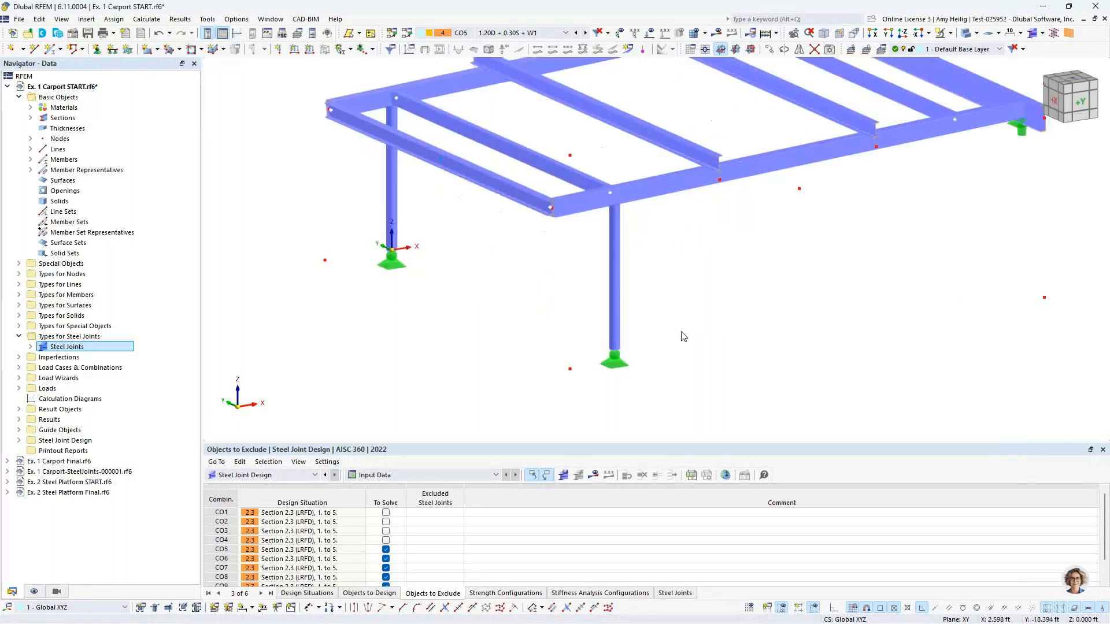
middle_drag(703, 302, 628, 354)
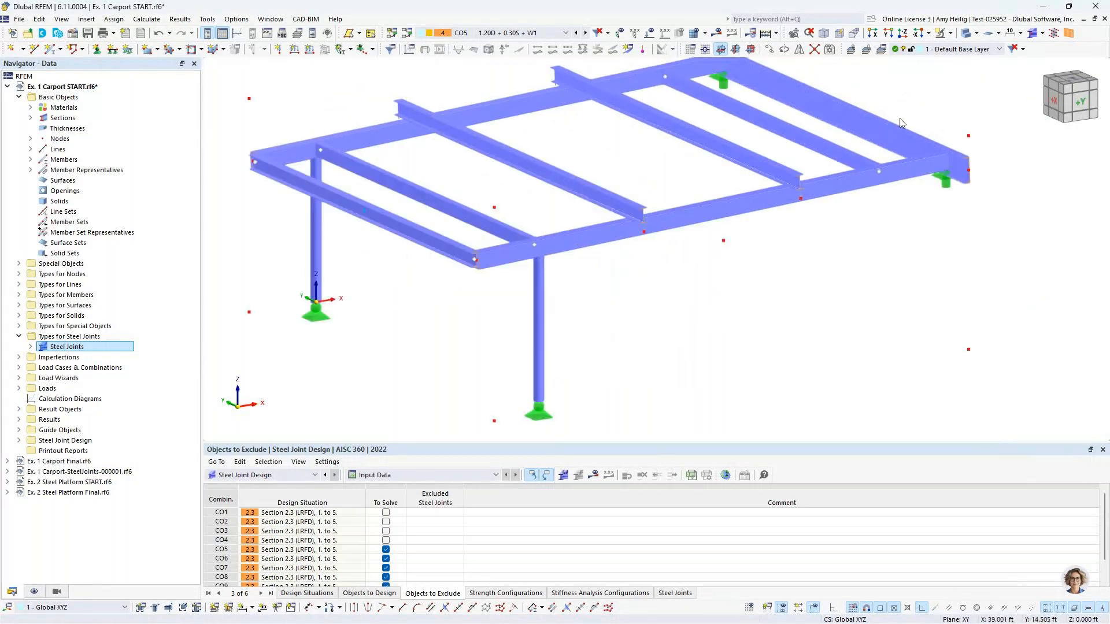
click(1042, 35)
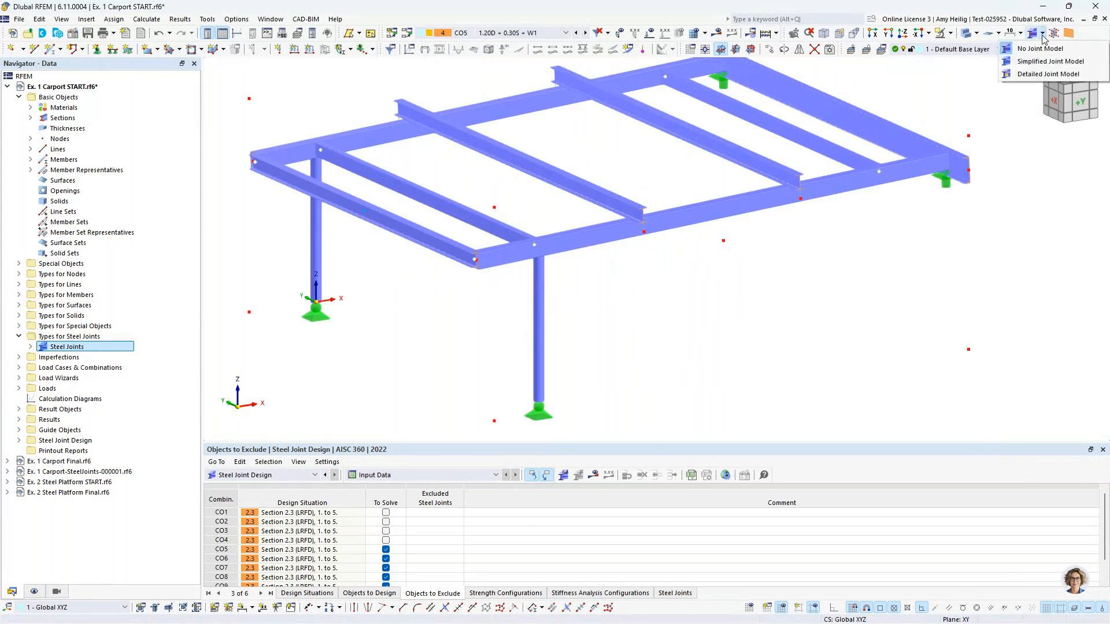
click(1041, 75)
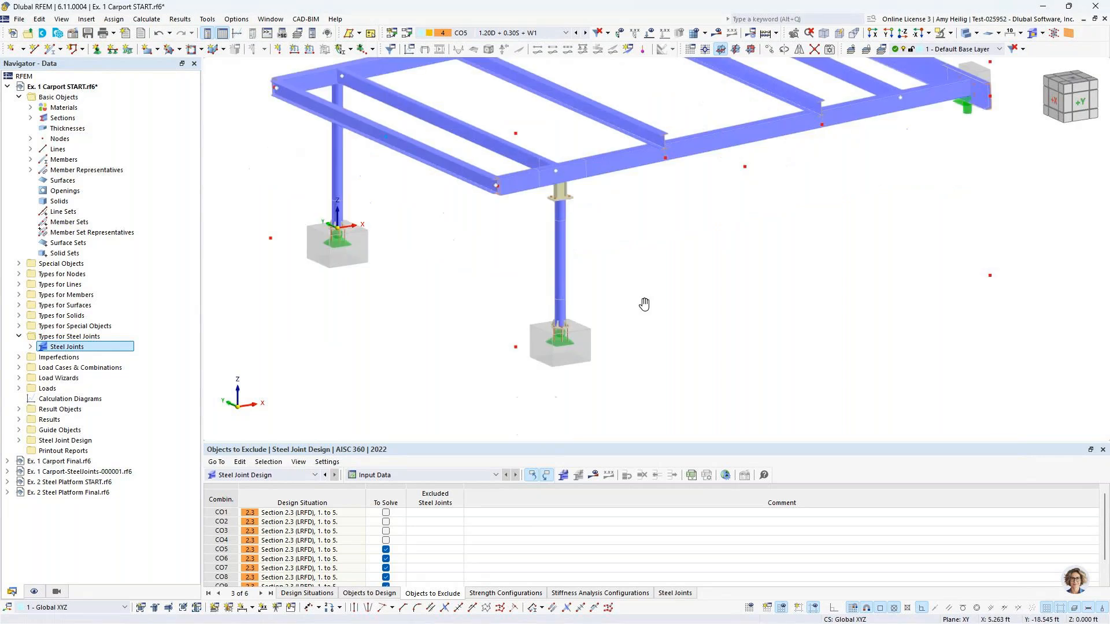
Hide the Types for Nodes display so the nodal supports no longer cover the column base joints.
scroll(554, 349, up, 5)
scroll(555, 350, up, 1)
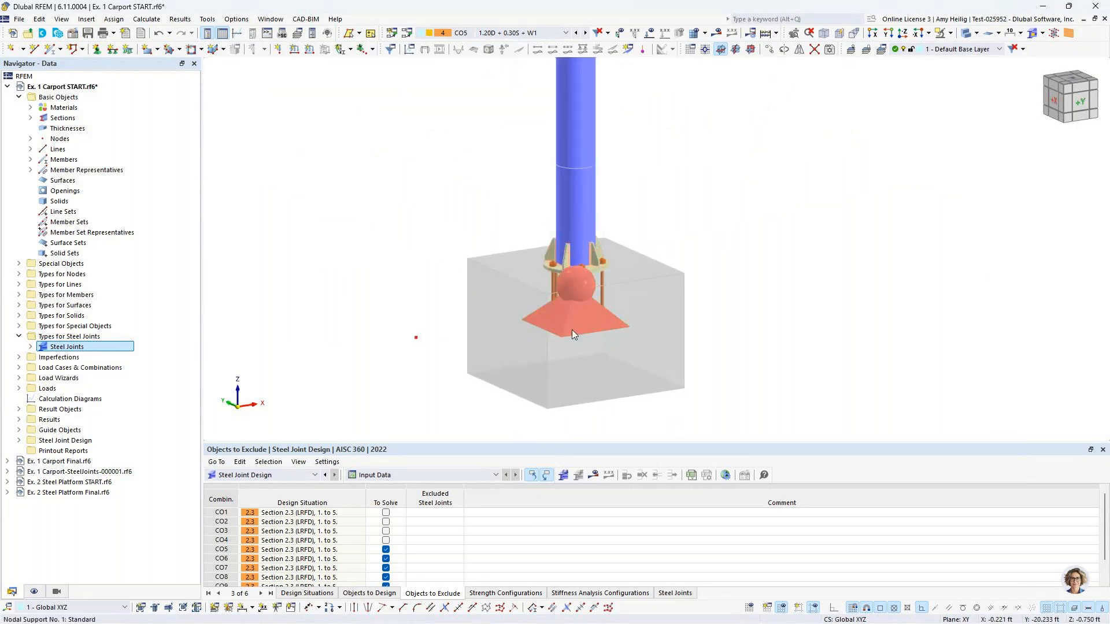
click(34, 591)
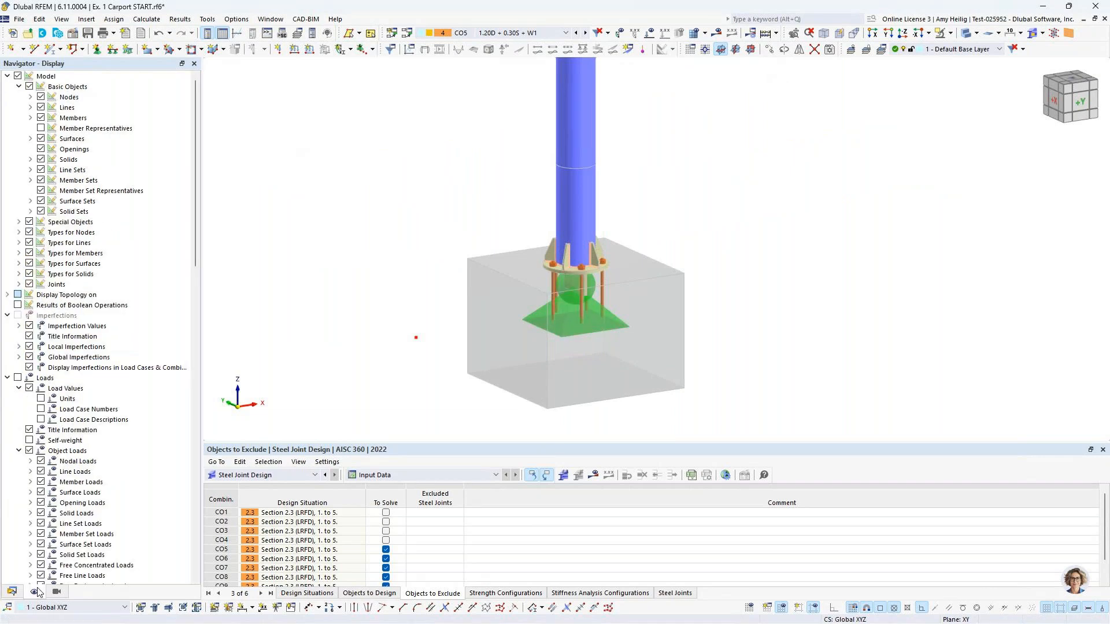
click(74, 232)
click(30, 232)
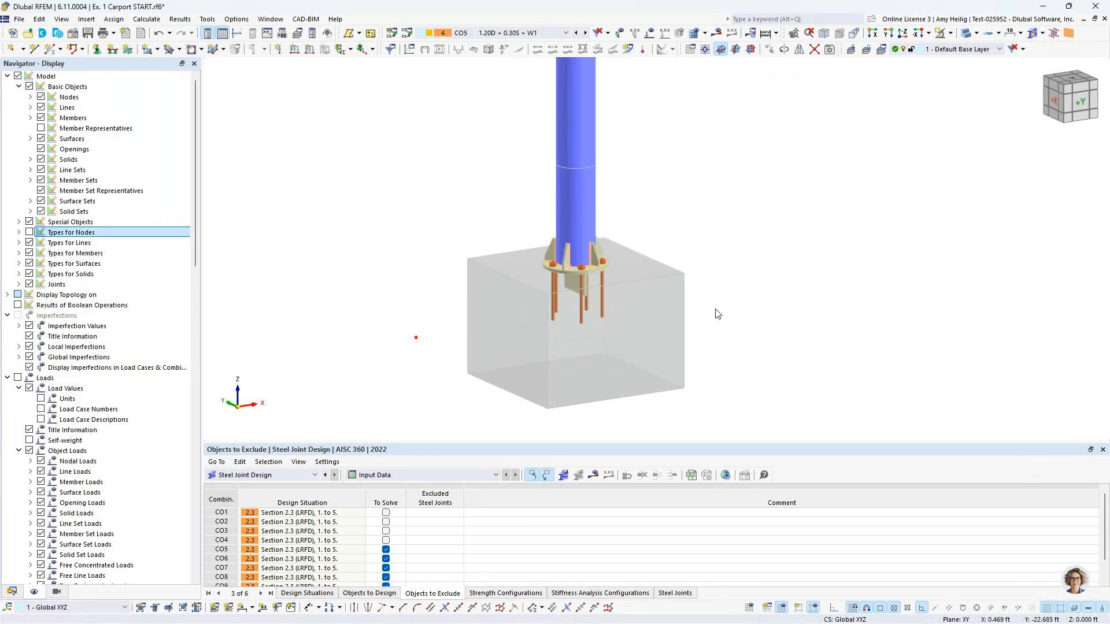
scroll(699, 227, down, 5)
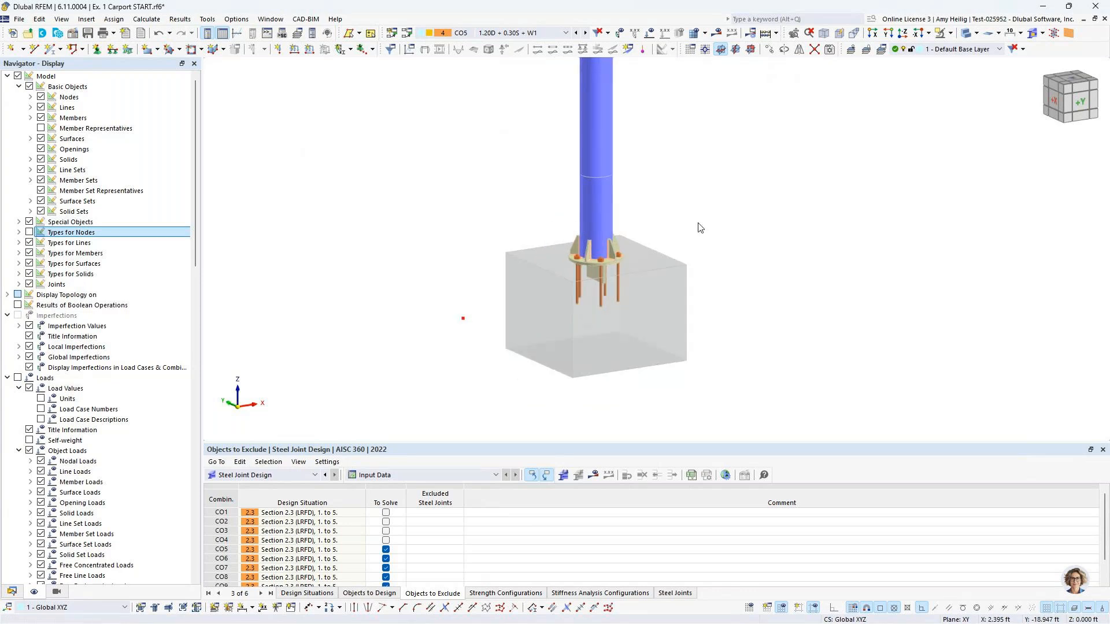
middle_drag(717, 161, 613, 318)
scroll(702, 320, down, 1)
middle_drag(703, 320, 633, 319)
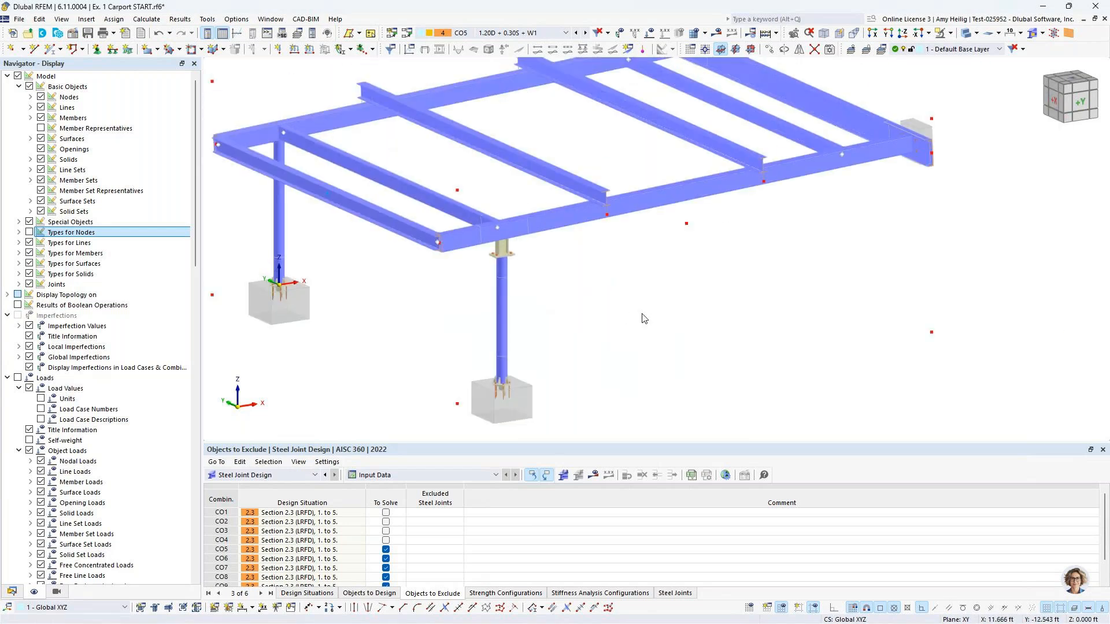
Switch to the PowerPoint slide show and view the Ex. 1 New Features slide.
key(super+Tab)
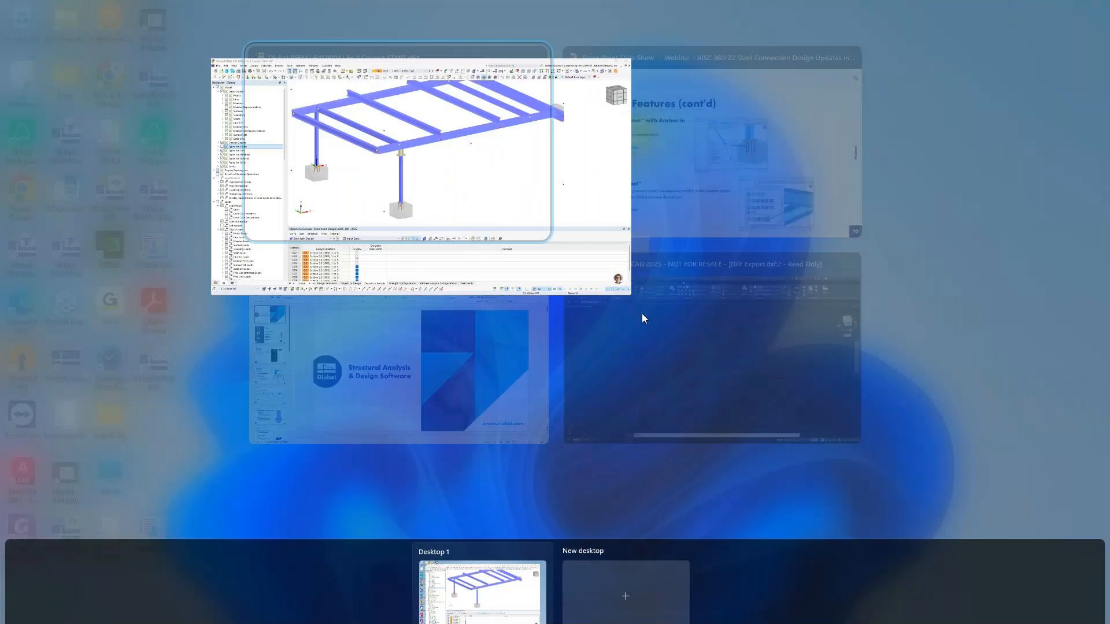
click(655, 195)
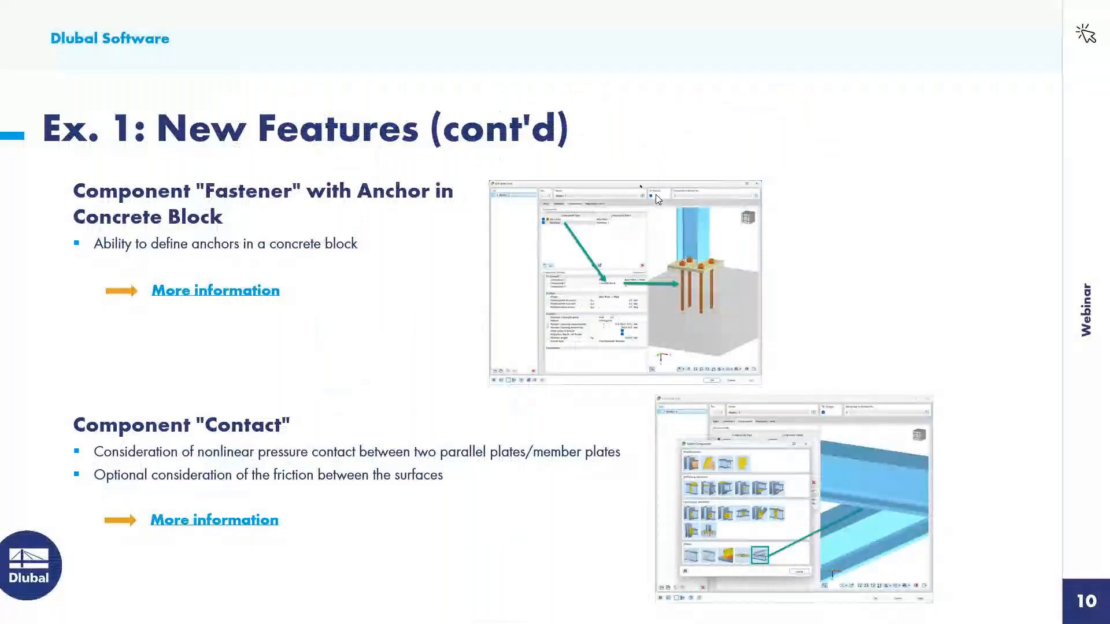
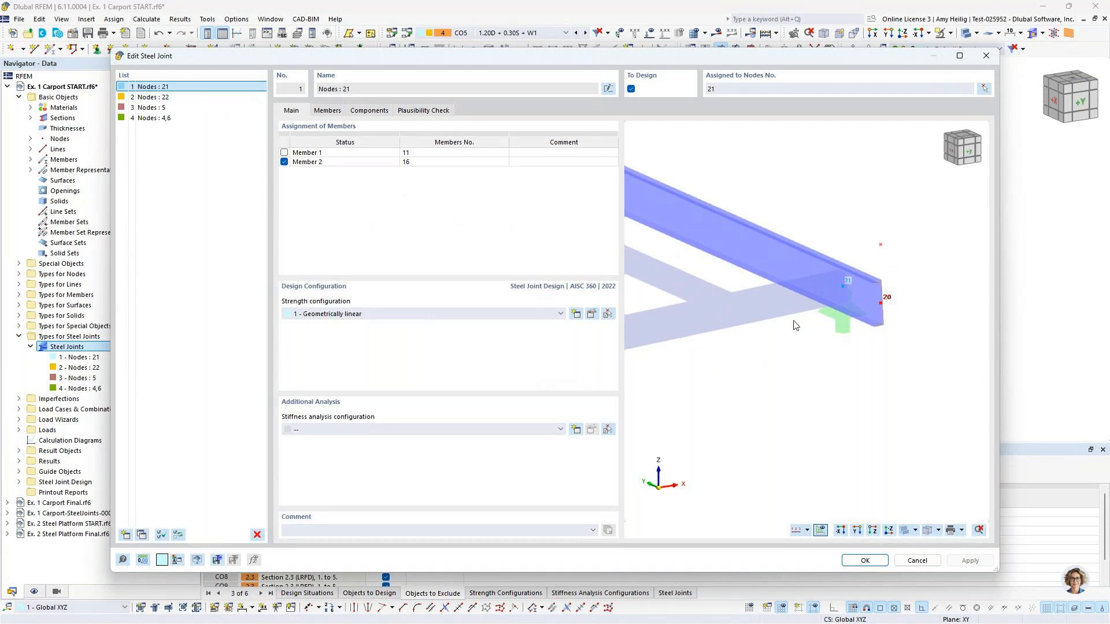
Temporarily include member 11 in the steel joint at node 21, then exclude it again.
click(283, 153)
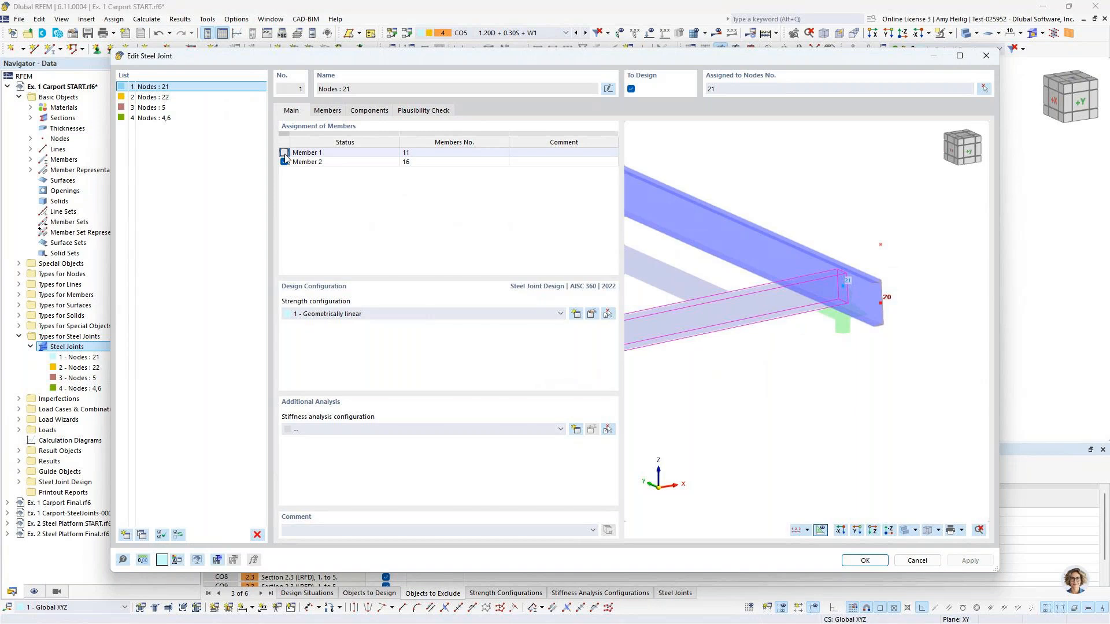
scroll(814, 330, down, 2)
middle_drag(816, 333, 859, 363)
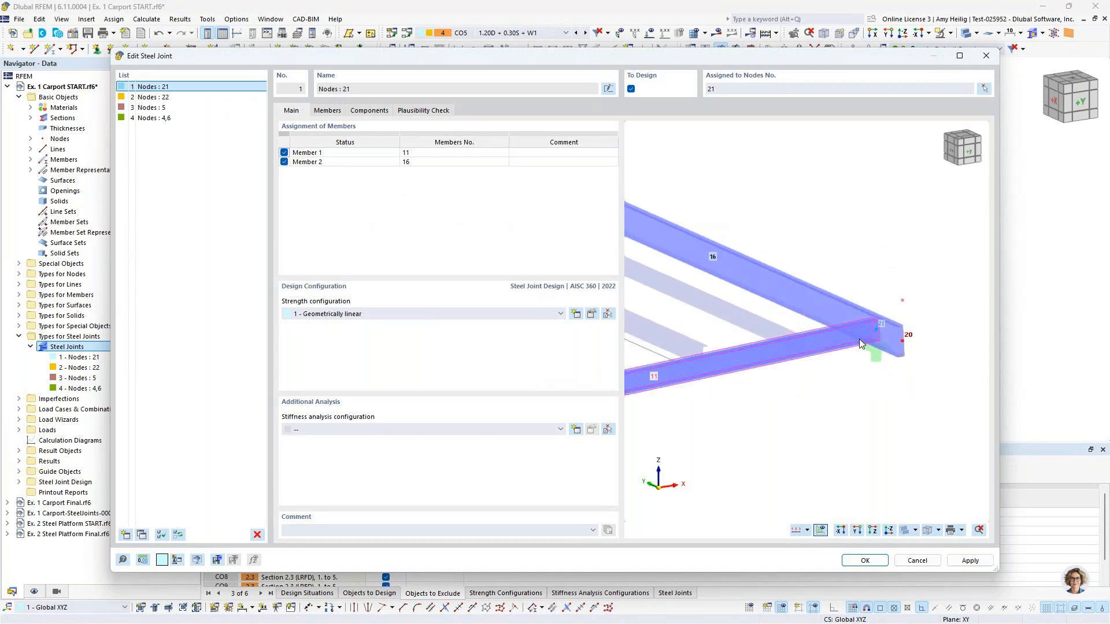
click(283, 154)
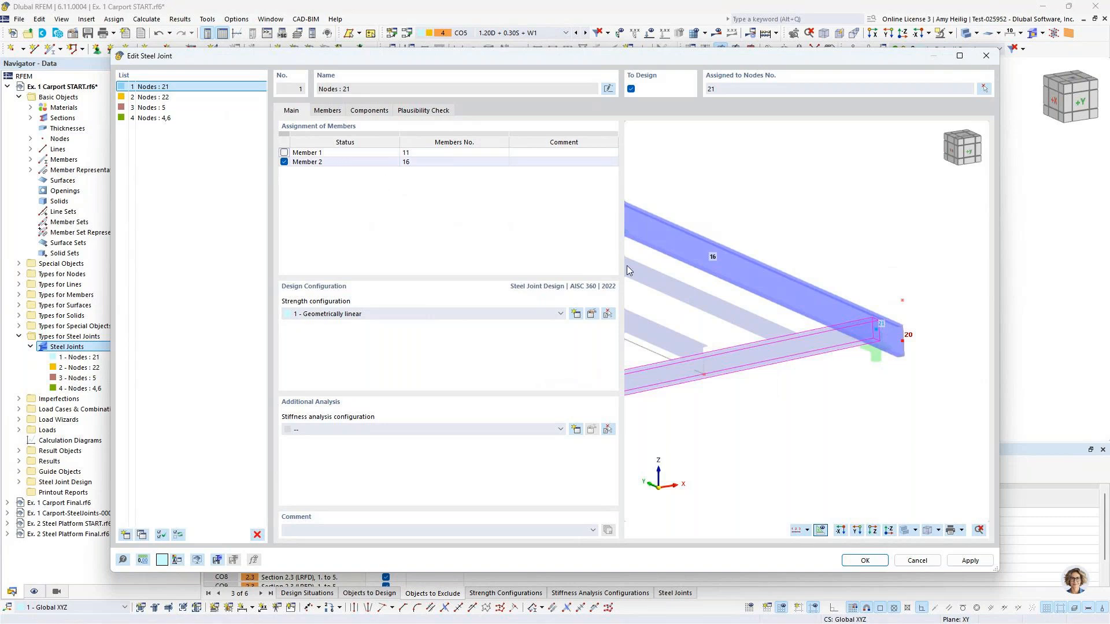
middle_drag(887, 383, 792, 390)
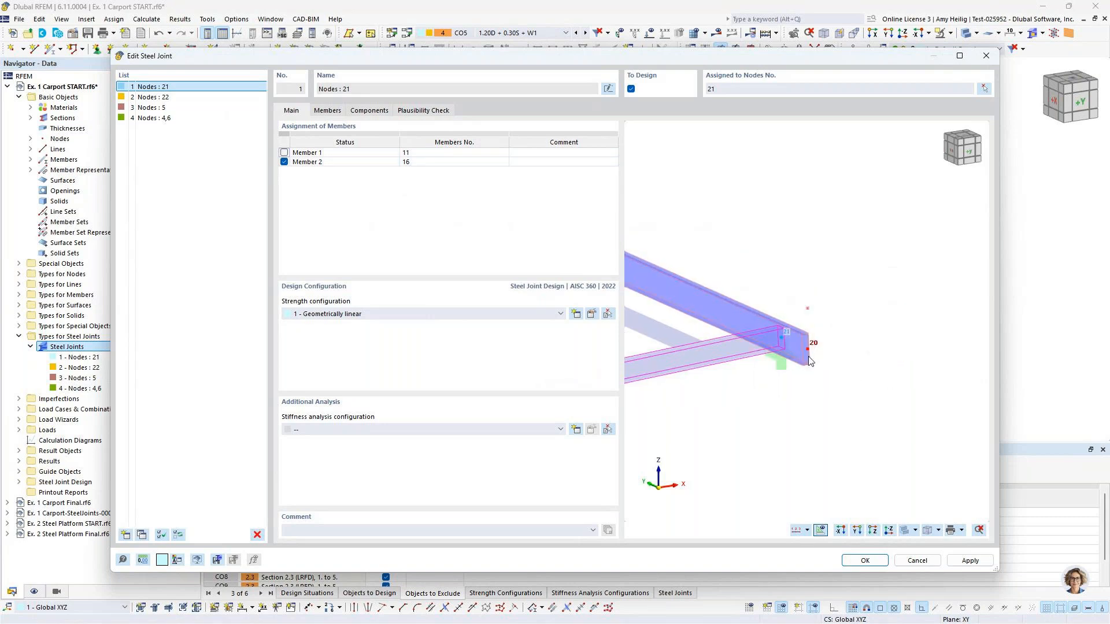
Review the node 21 joint's members, its Fasteners component and the component types available for insertion.
click(327, 110)
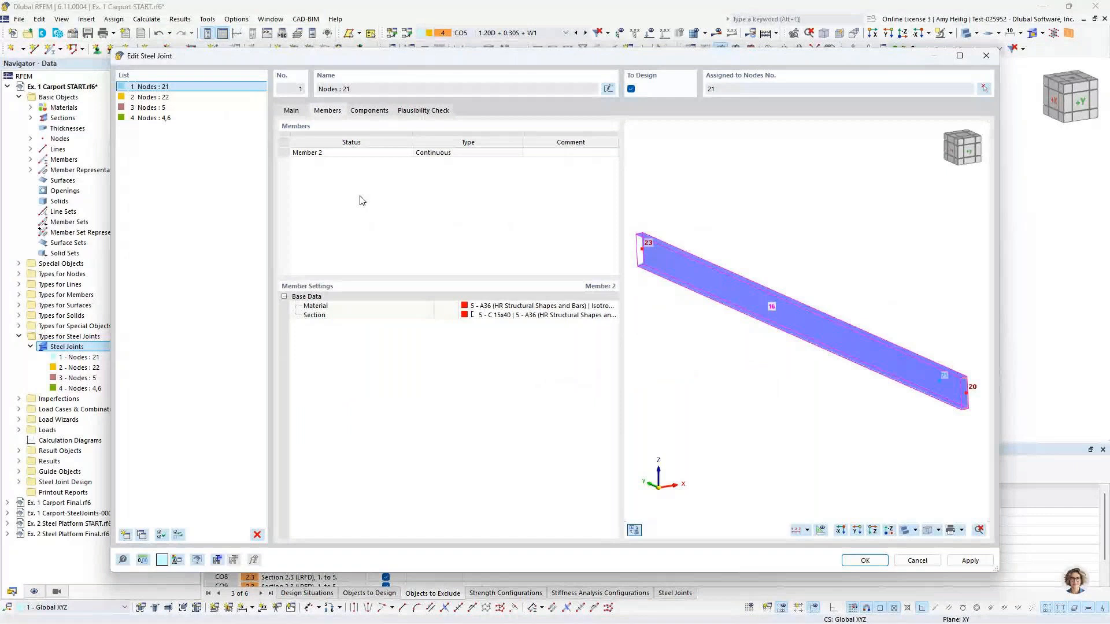
click(367, 111)
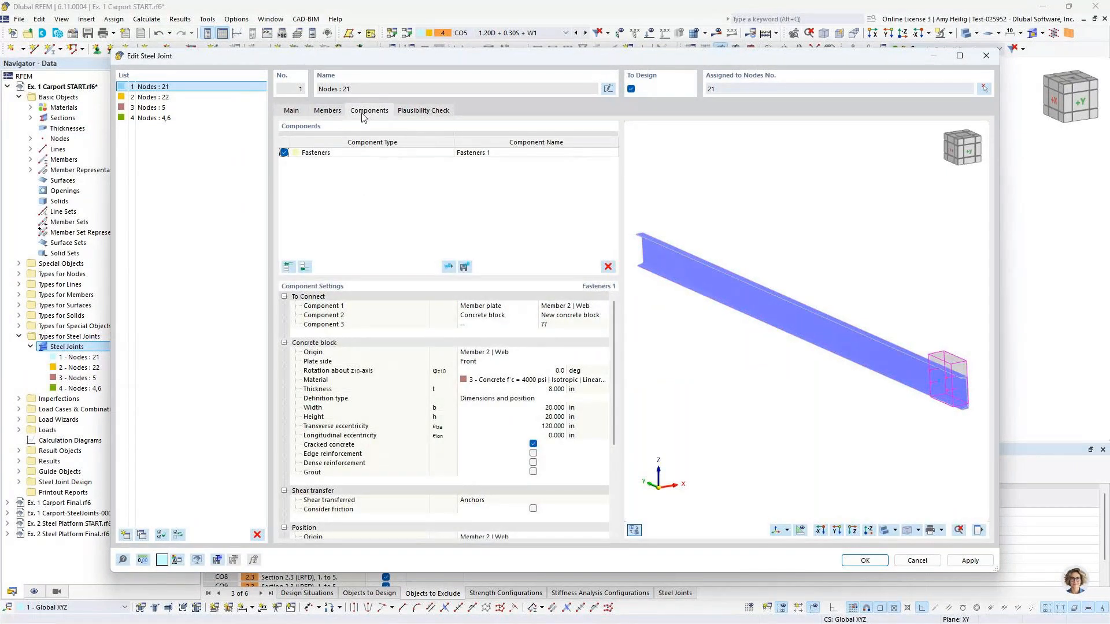
click(305, 267)
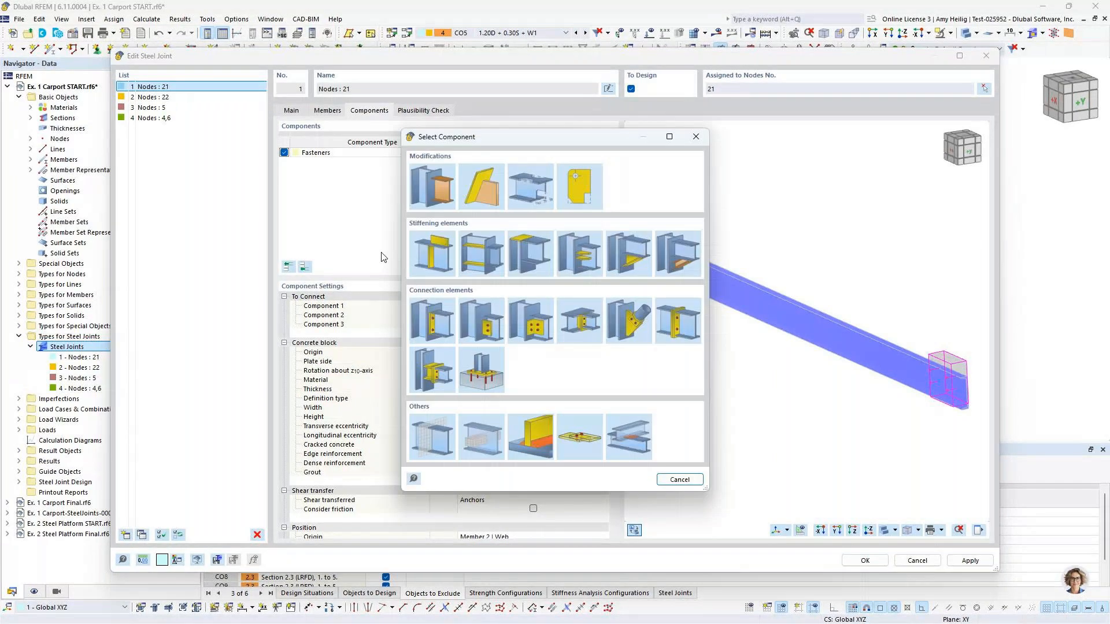
click(680, 480)
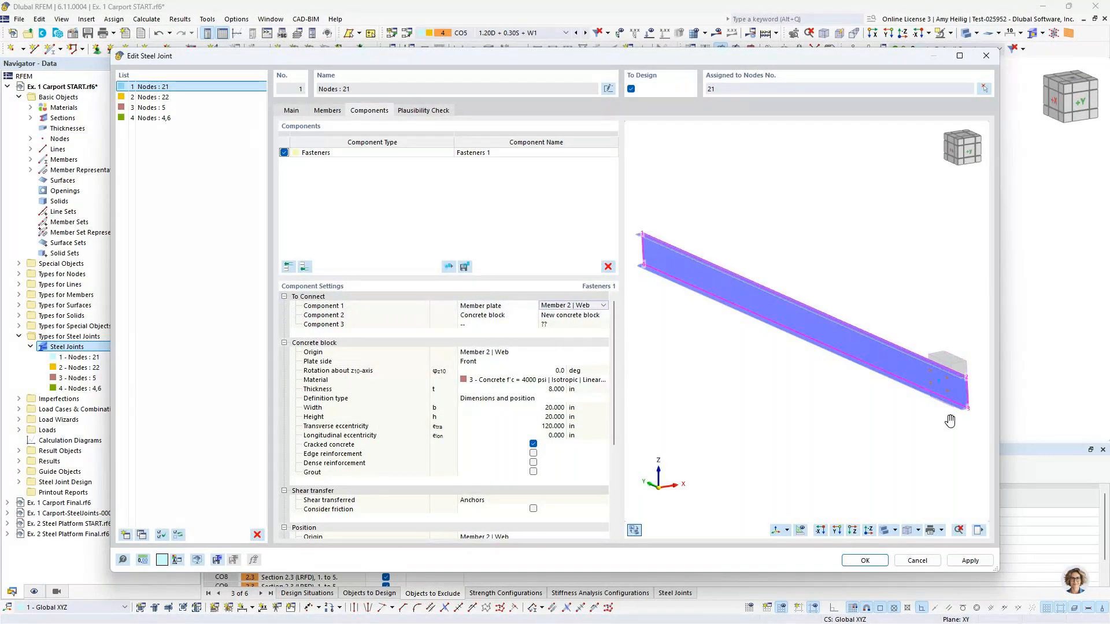
scroll(844, 362, up, 5)
scroll(844, 362, up, 3)
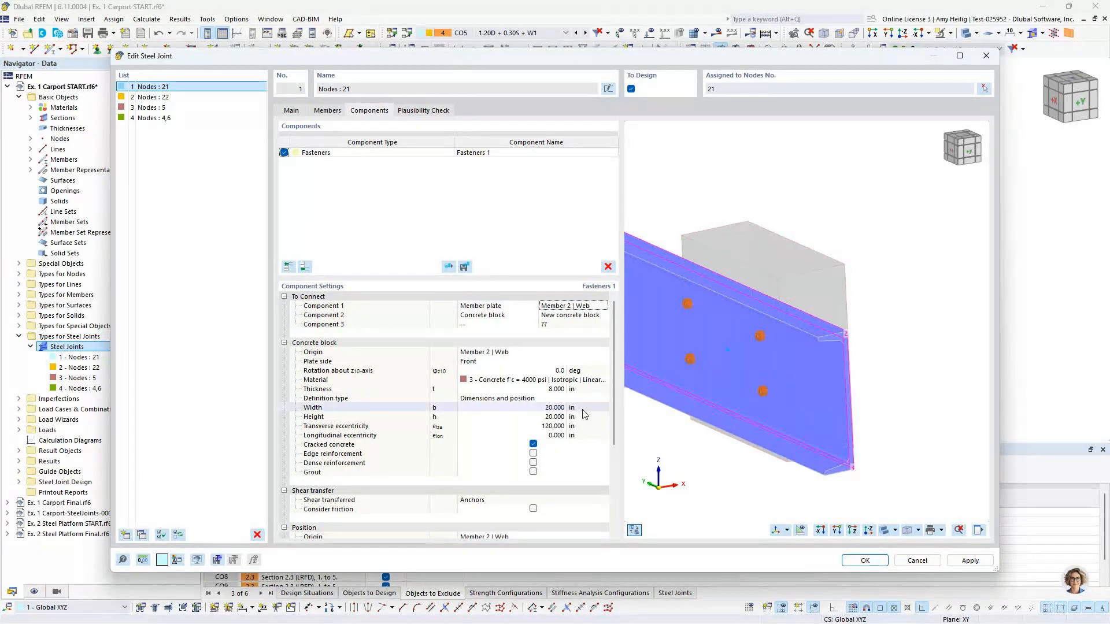
Examine the concrete block, shear transfer and position settings of the node 21 joint's fasteners.
click(502, 315)
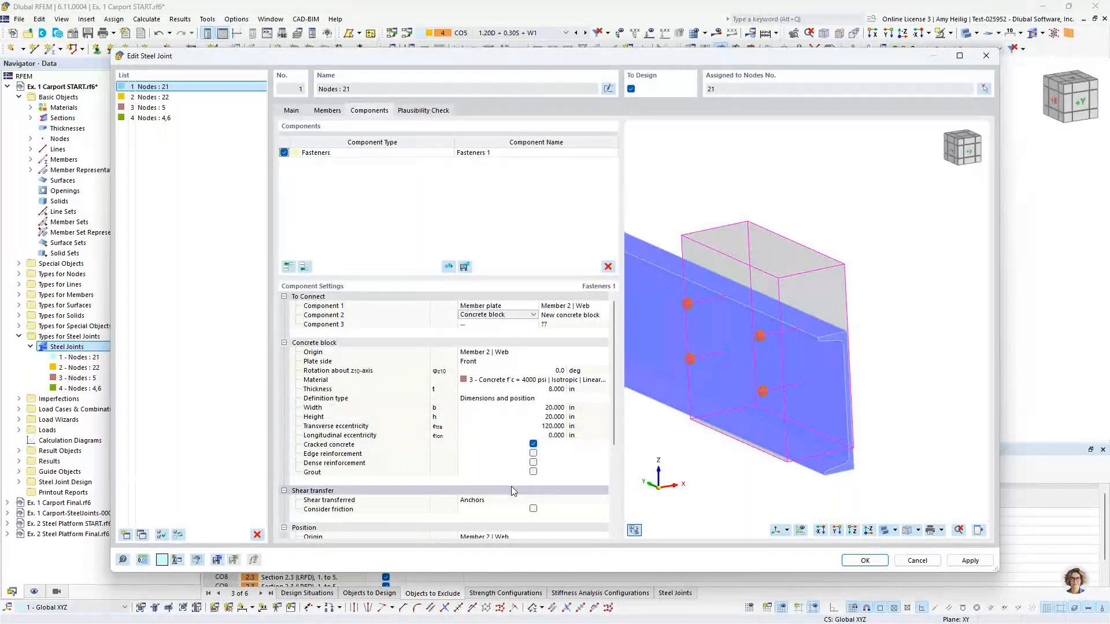
scroll(511, 490, down, 1)
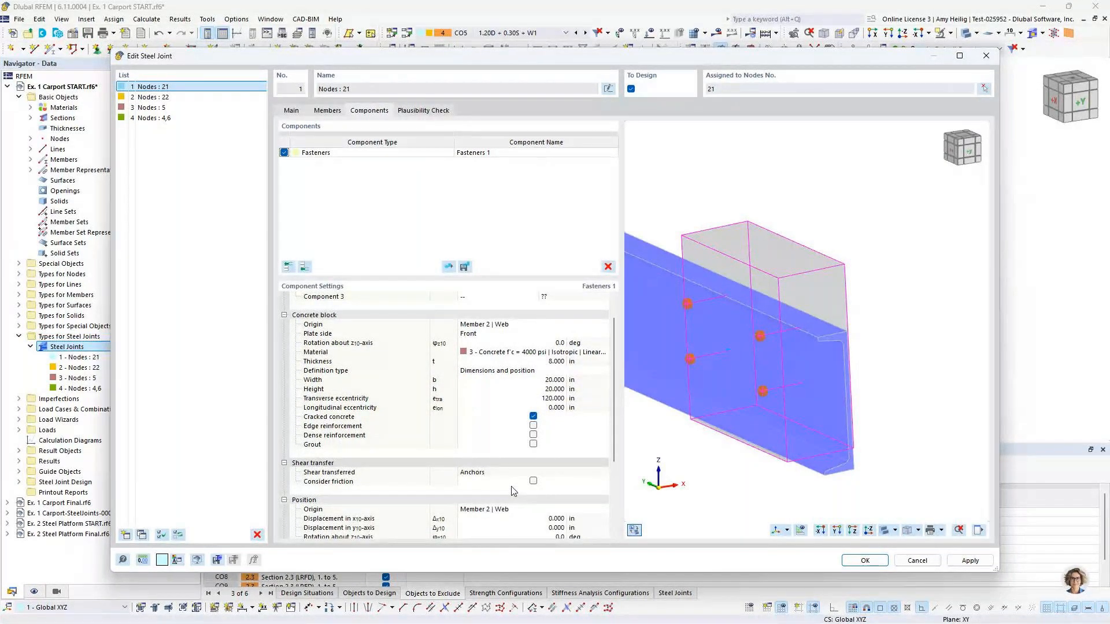
scroll(511, 490, down, 1)
scroll(511, 490, down, 1)
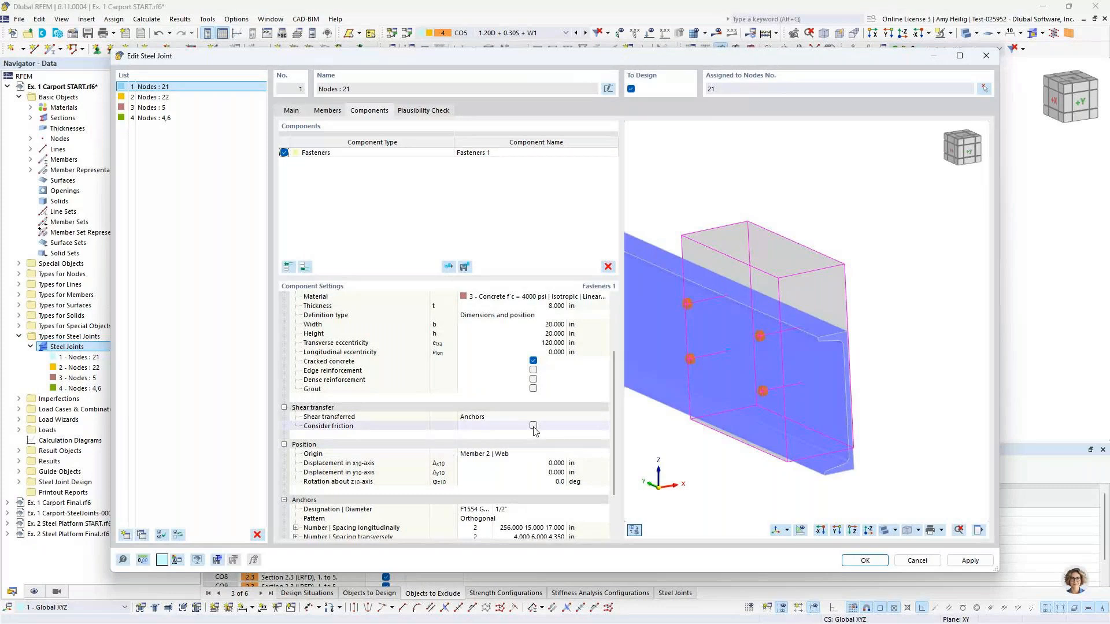
scroll(534, 430, down, 2)
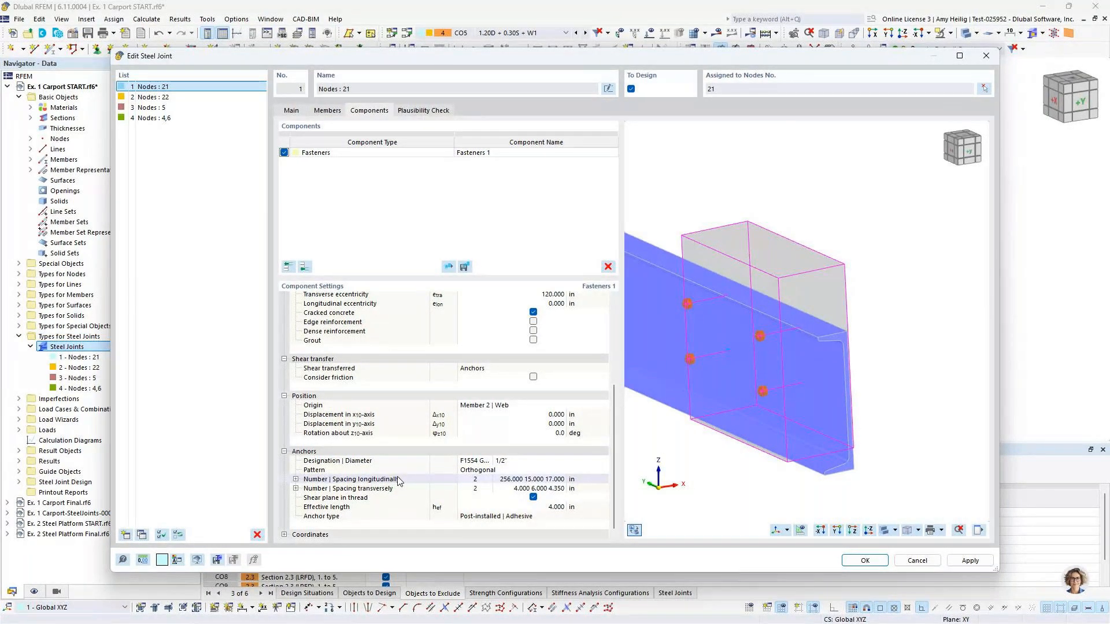
Examine the longitudinal anchor spacing of the node 21 joint against the anchors in the 3D preview.
click(506, 479)
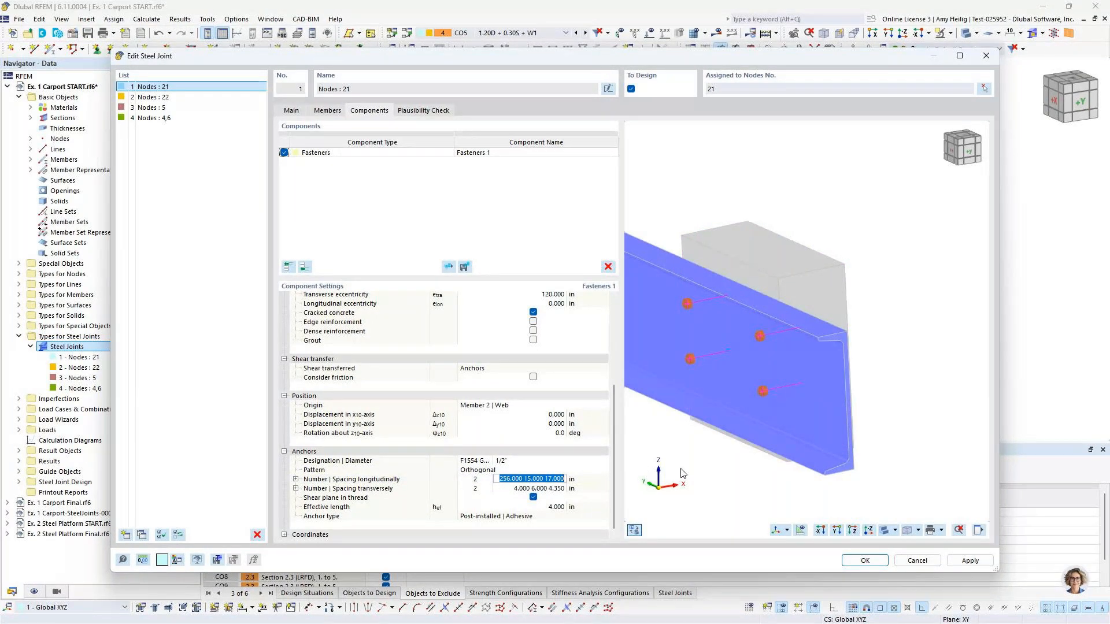
scroll(705, 456, down, 2)
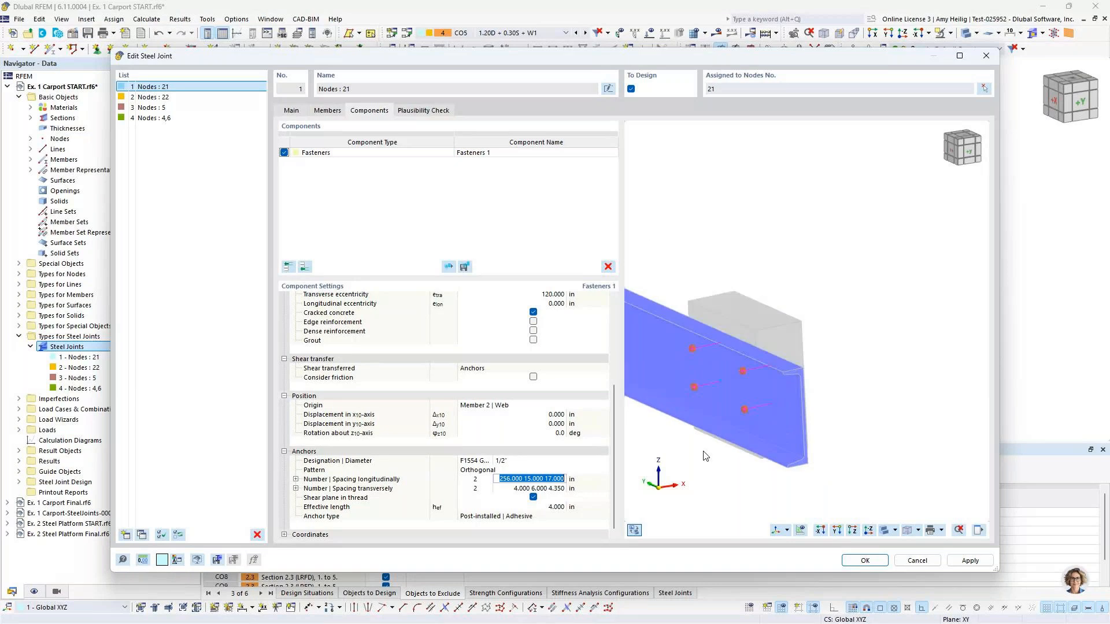
click(508, 482)
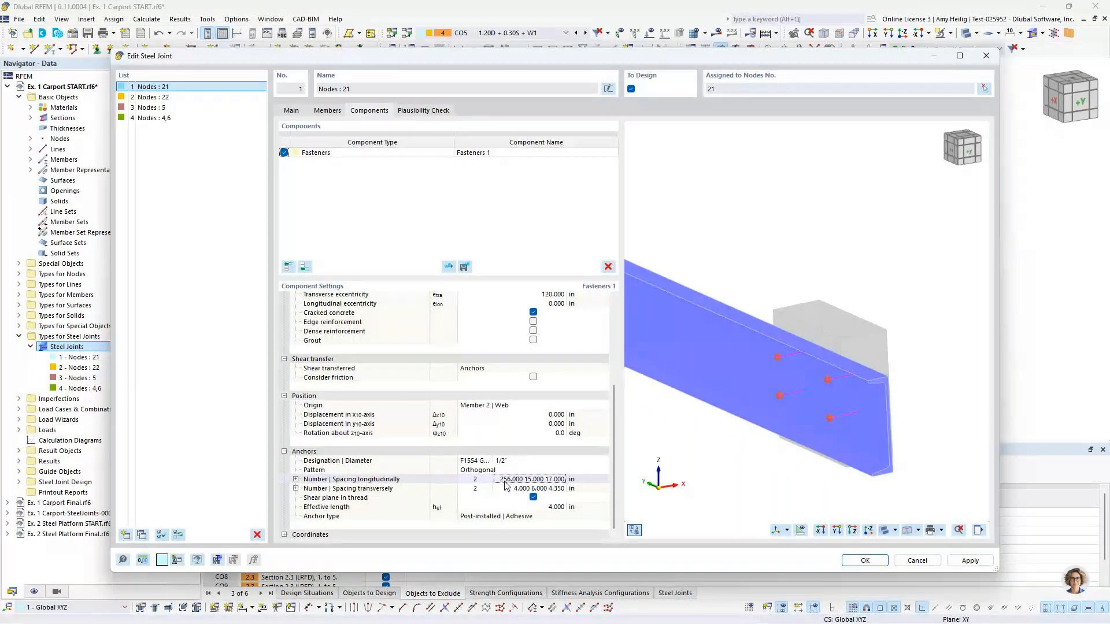
scroll(826, 411, down, 4)
mouse_move(795, 413)
middle_down()
mouse_move(917, 434)
mouse_move(808, 398)
middle_up()
scroll(884, 407, up, 5)
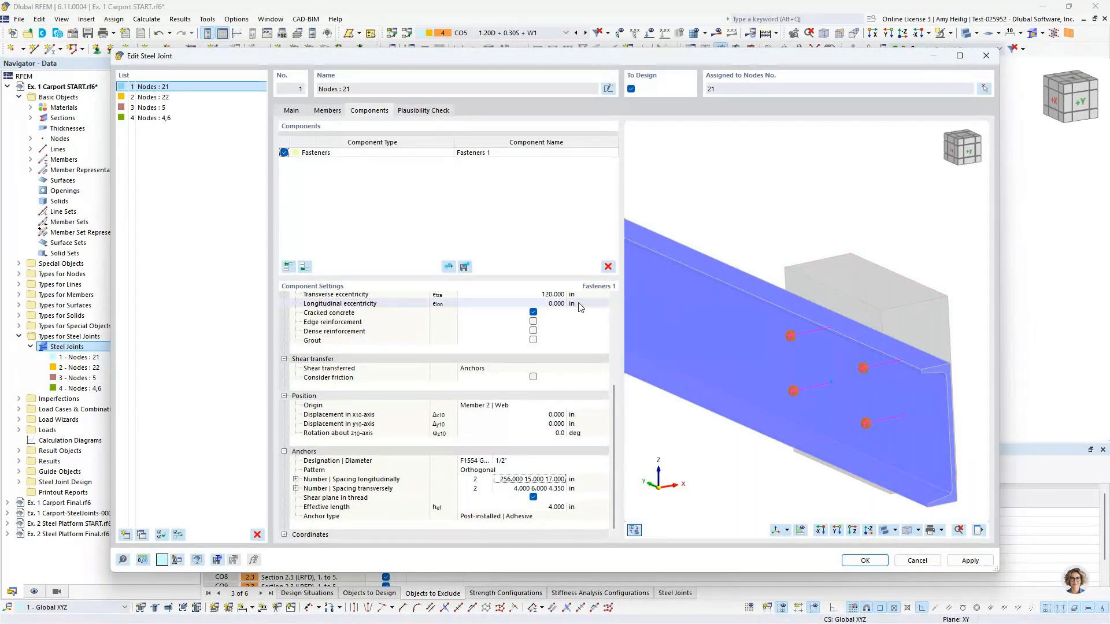
Examine the fasteners and anchor arrangement of the steel joint at node 22.
click(179, 98)
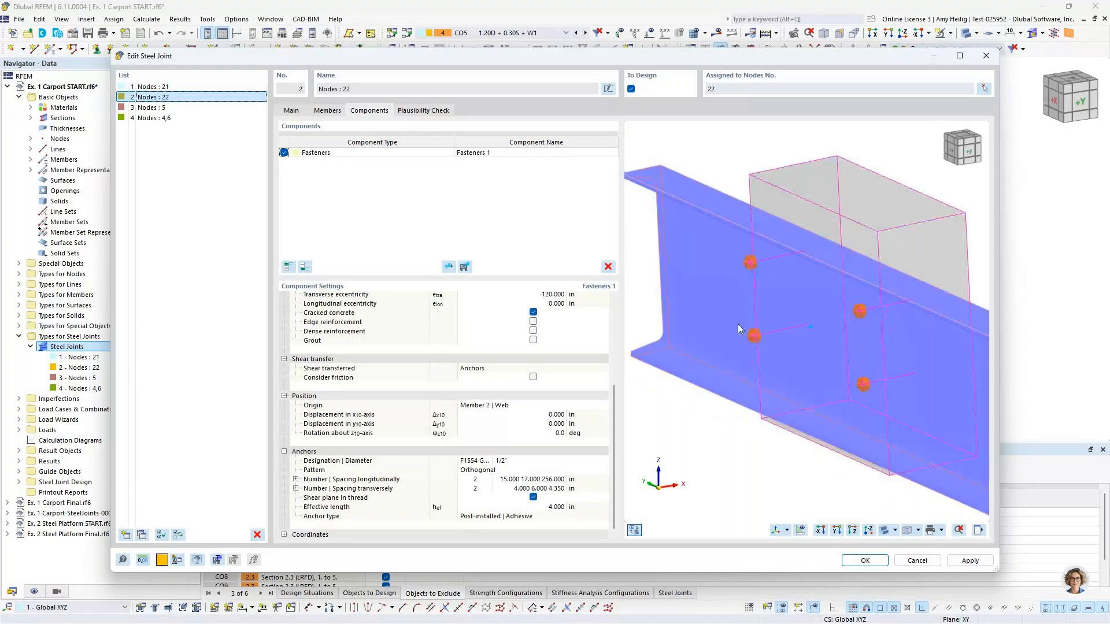
scroll(871, 450, down, 2)
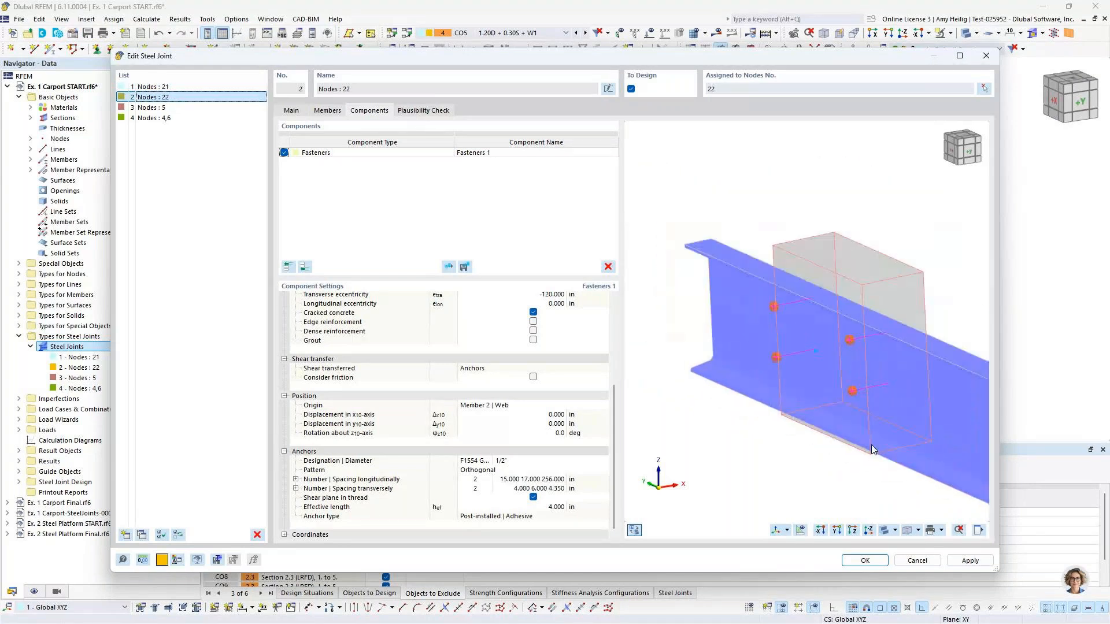
middle_drag(872, 449, 787, 420)
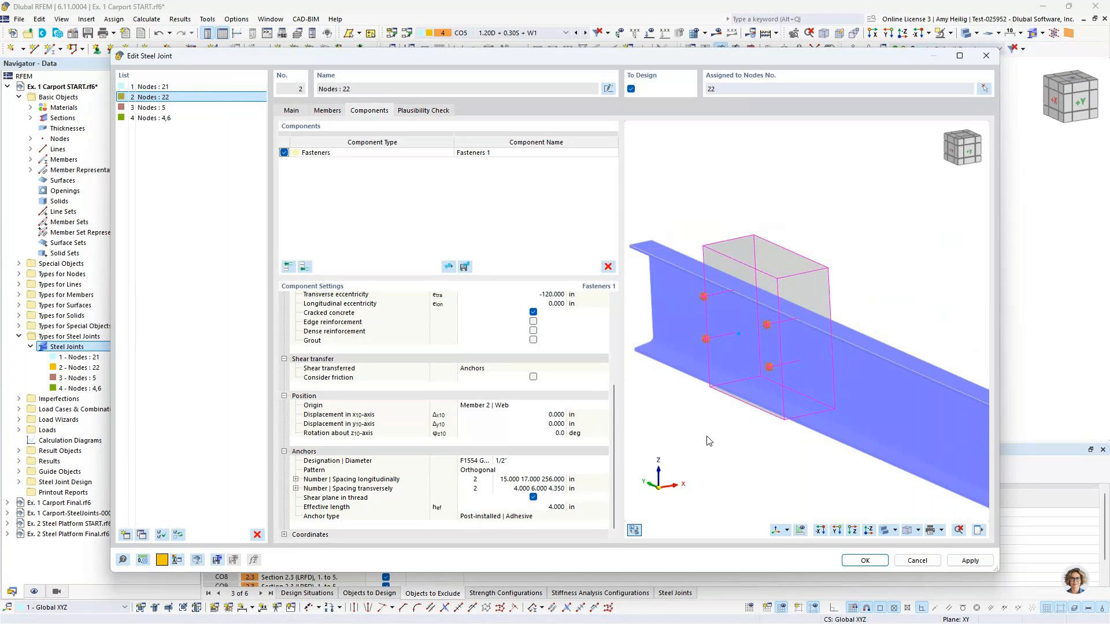
mouse_move(710, 58)
mouse_down()
mouse_move(704, 109)
mouse_move(756, 326)
mouse_move(706, 449)
mouse_move(732, 289)
mouse_move(712, 69)
mouse_up()
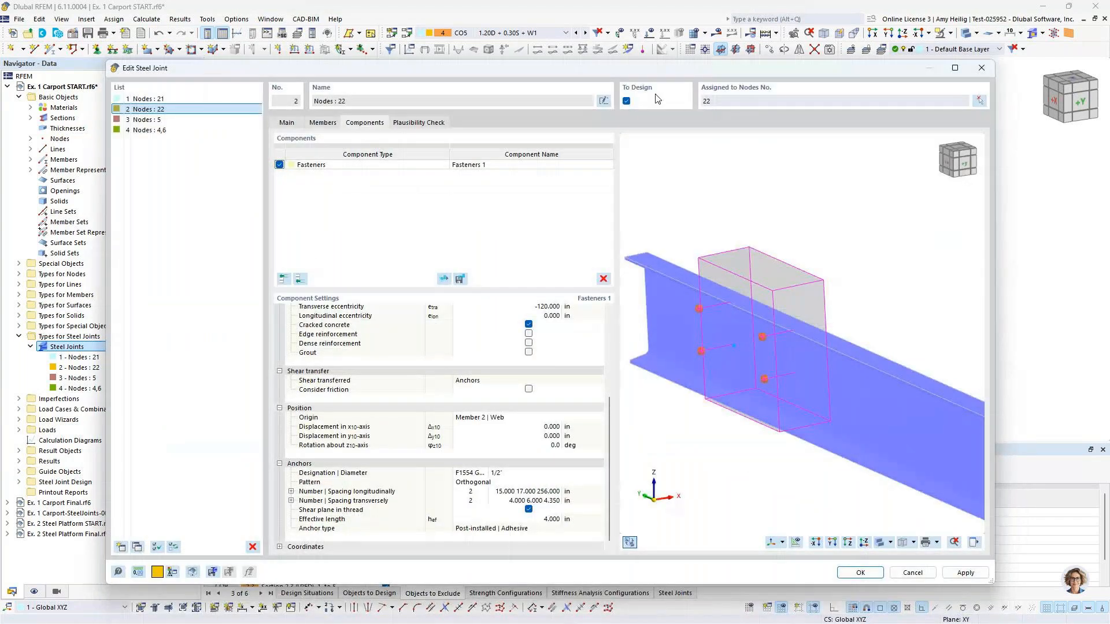
Create a new steel joint and assign it to node 9 on the carport's edge beam.
click(121, 547)
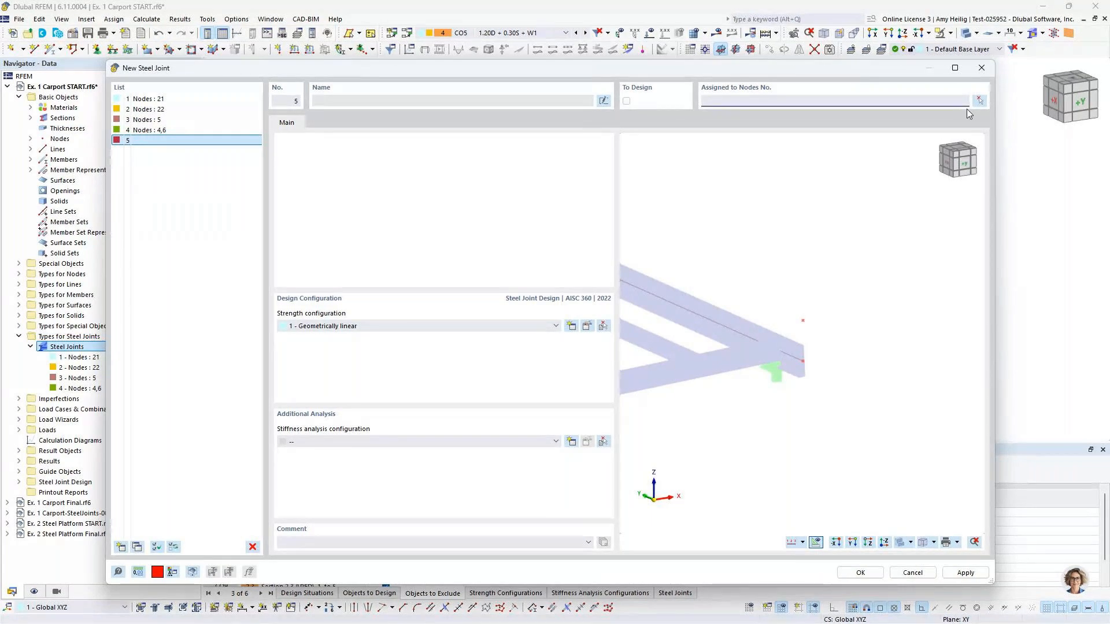
click(979, 101)
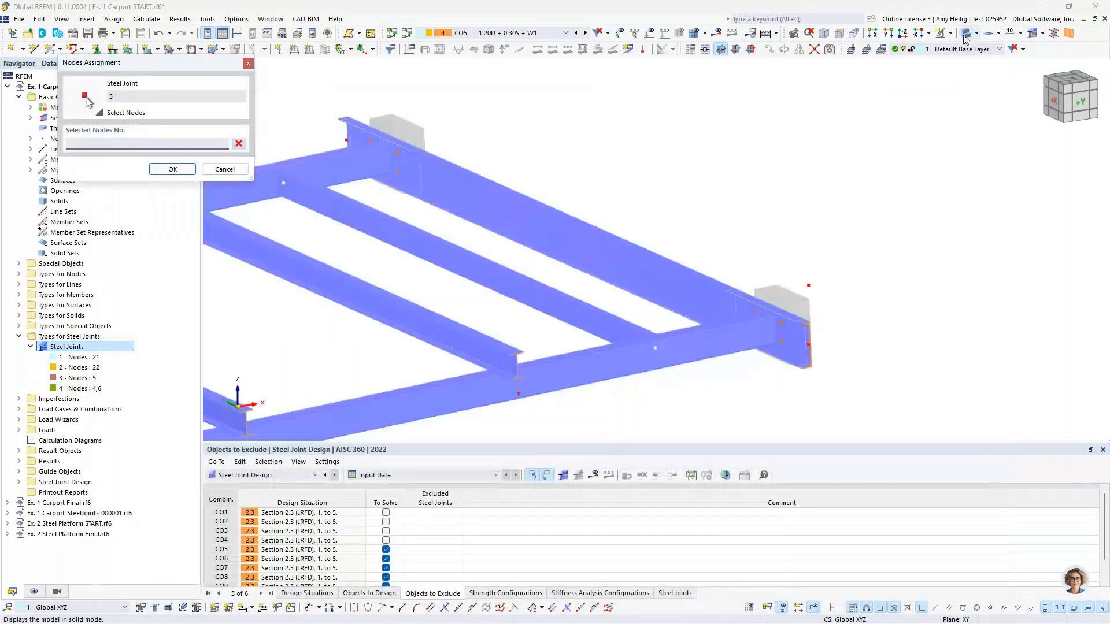
middle_drag(608, 418, 948, 270)
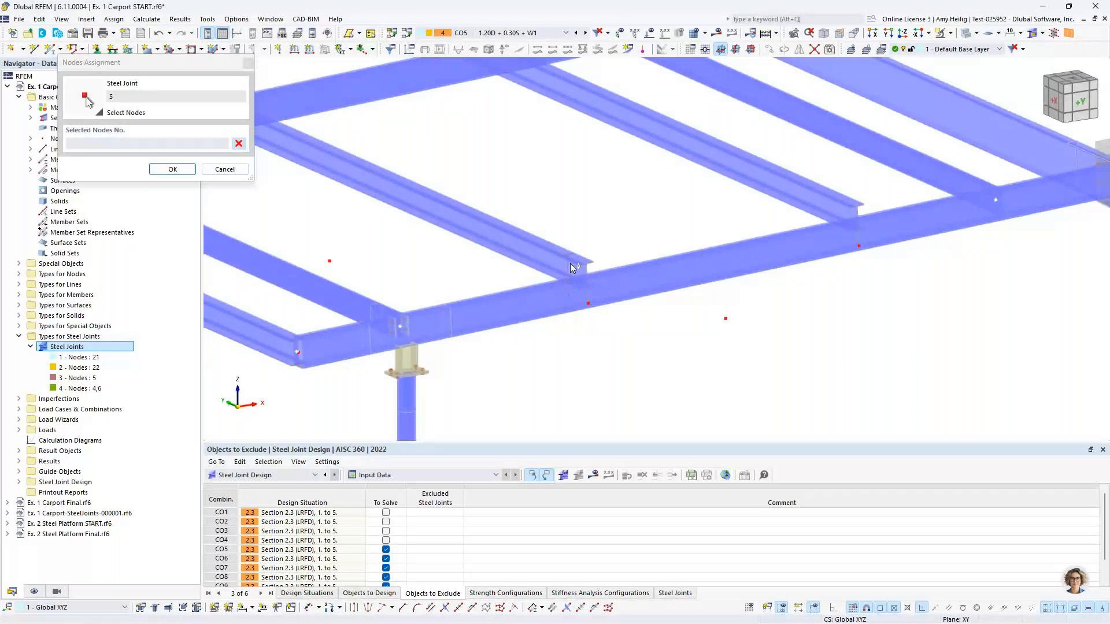
click(572, 299)
click(173, 170)
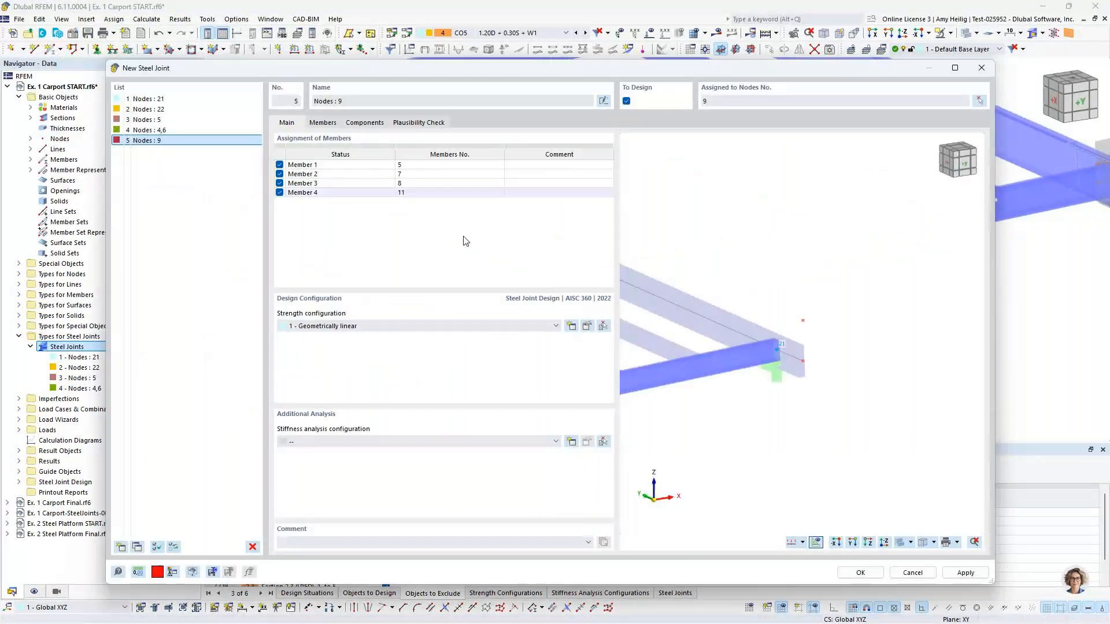
Set Member 1 and Member 2 of the node 9 joint to the Continuous type.
scroll(788, 359, down, 3)
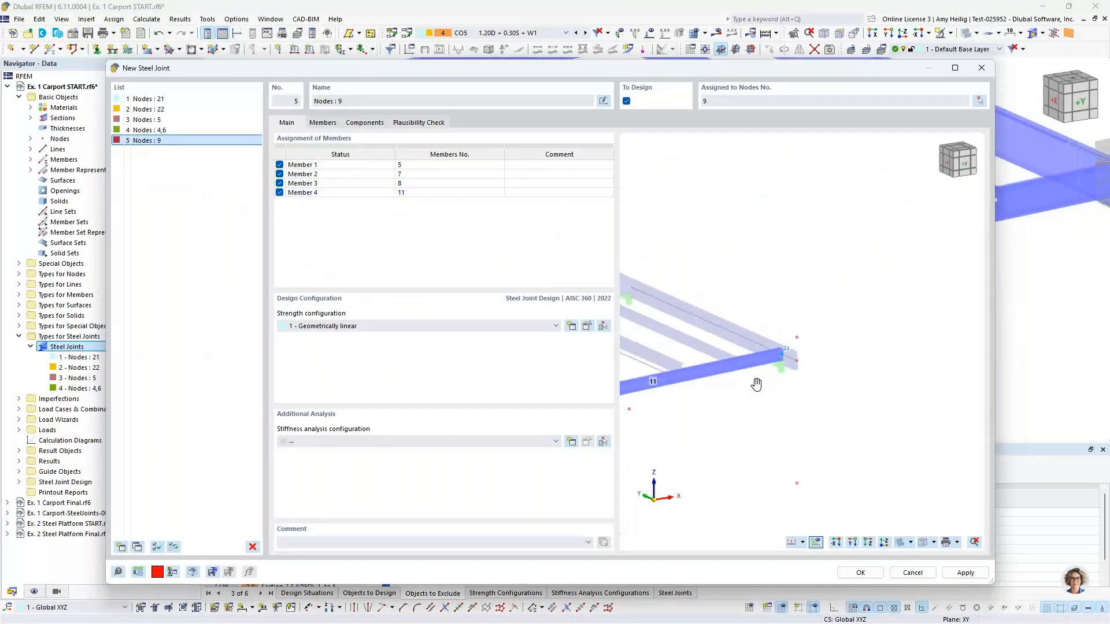
scroll(755, 384, down, 3)
scroll(772, 378, up, 5)
scroll(774, 382, up, 2)
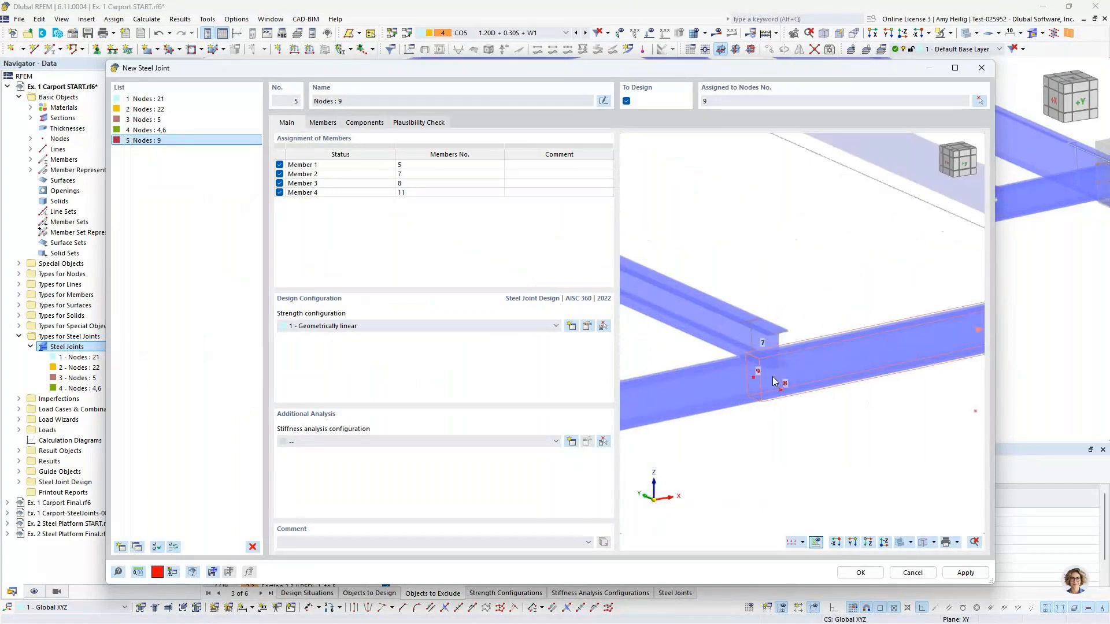
scroll(773, 381, up, 1)
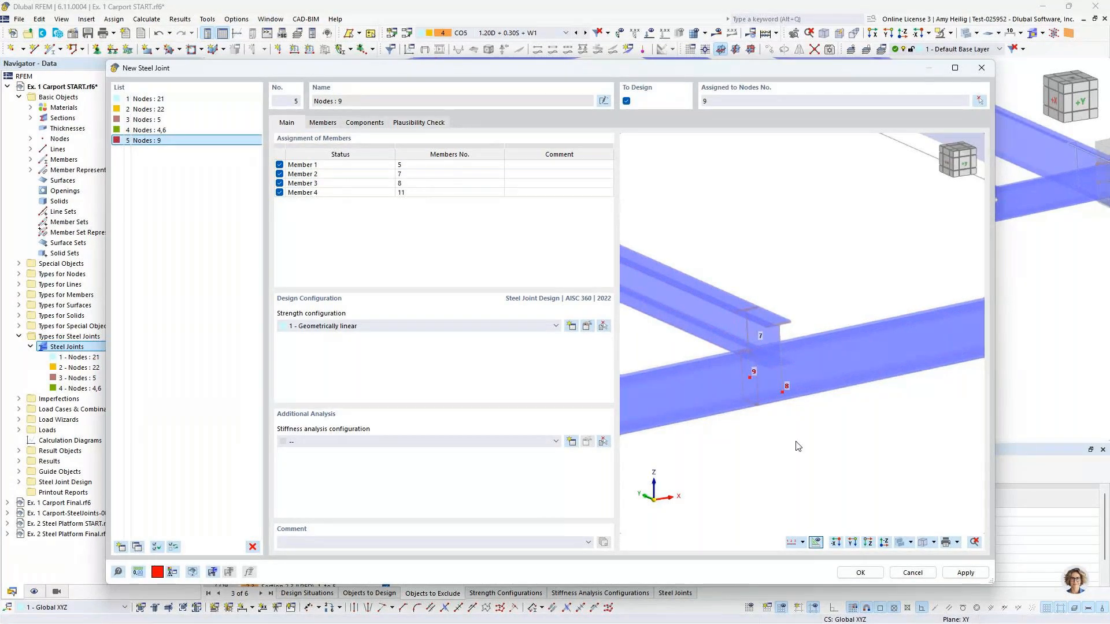
click(323, 124)
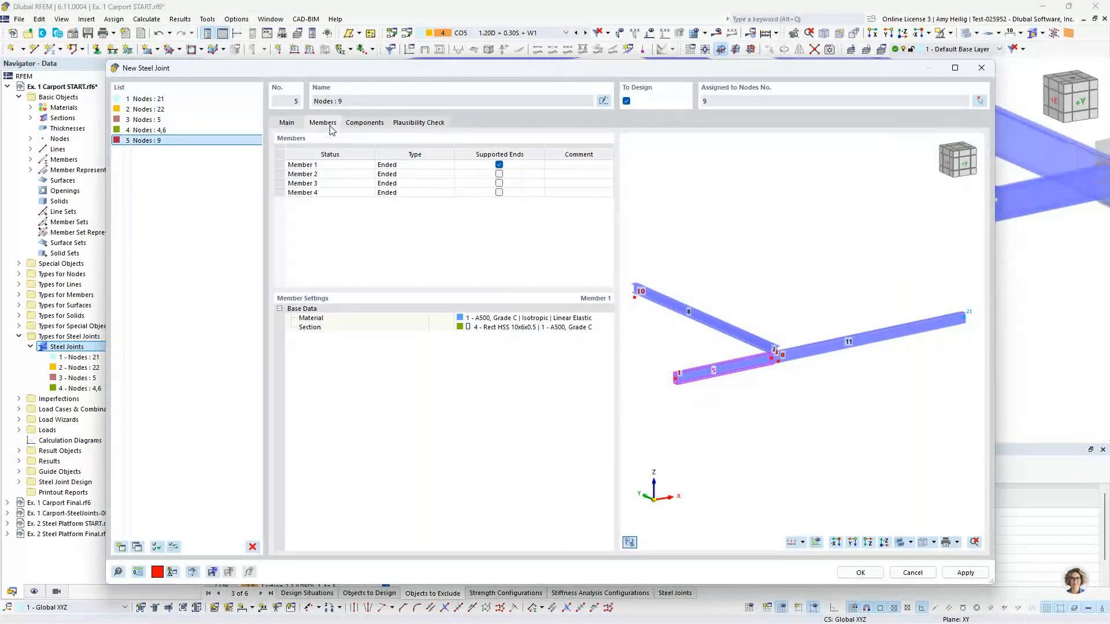
click(413, 165)
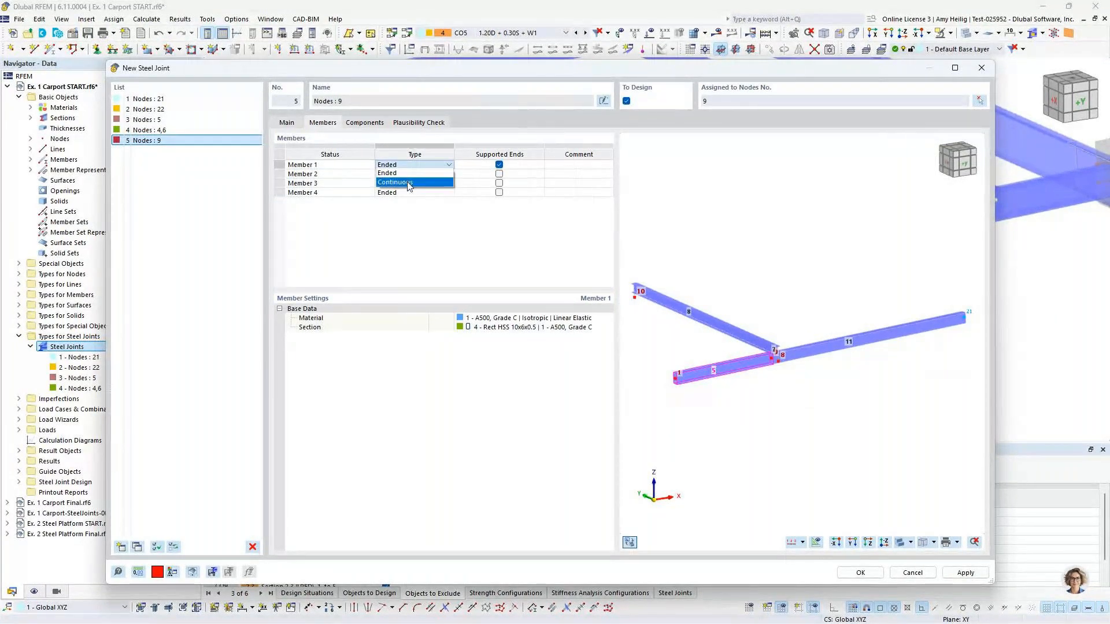
click(407, 182)
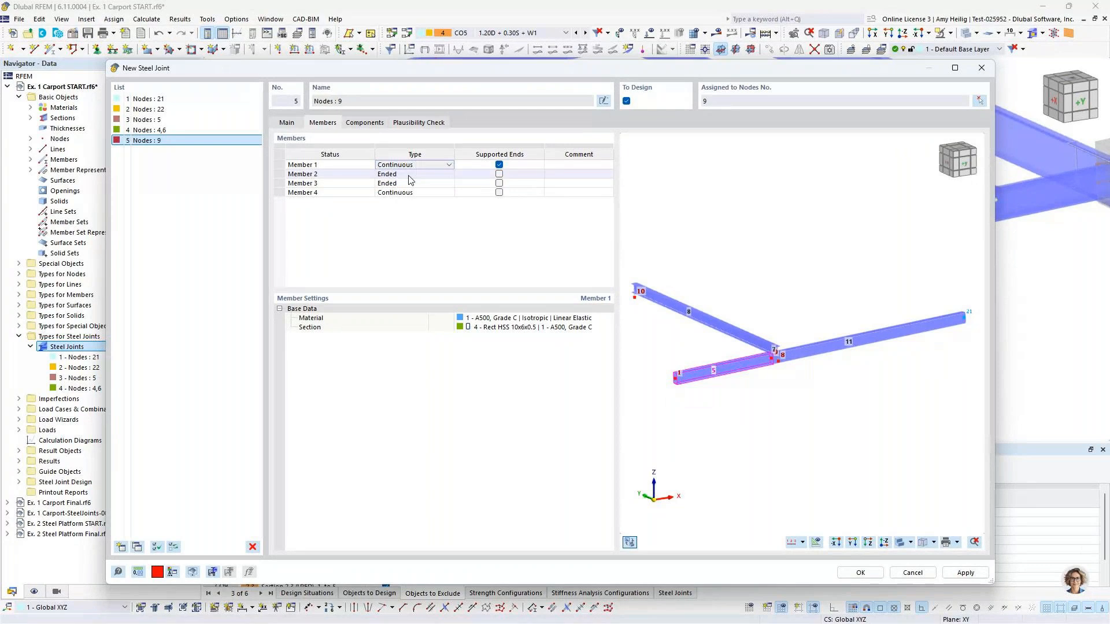
click(409, 175)
click(408, 179)
click(404, 193)
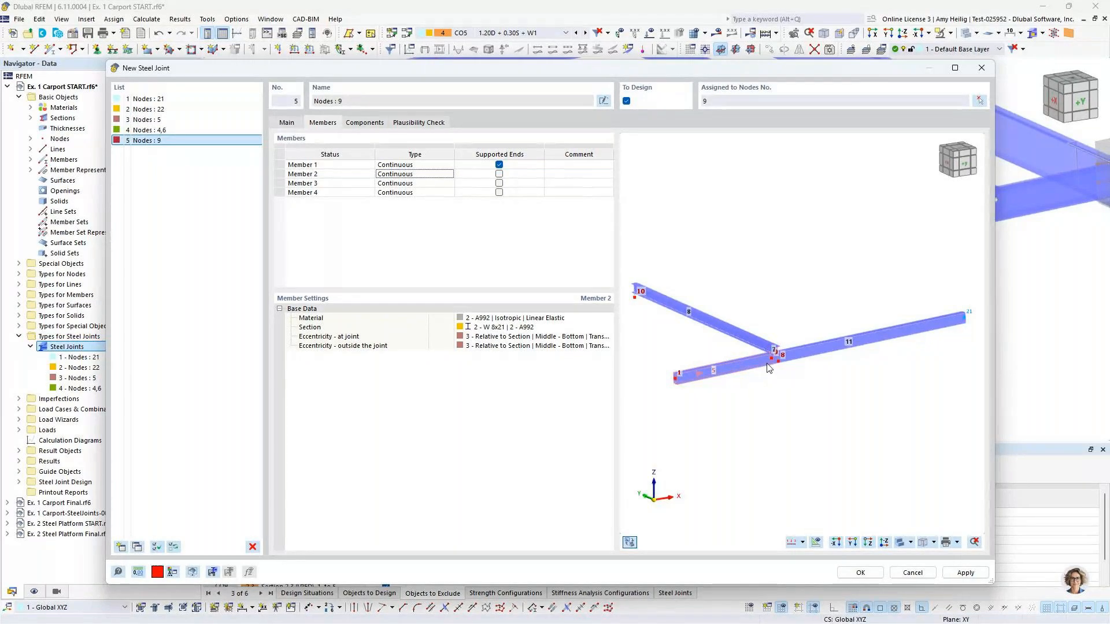
Switch the supported end of the node 9 joint from Member 1 to Member 3 and show the joint's component list.
scroll(768, 368, up, 5)
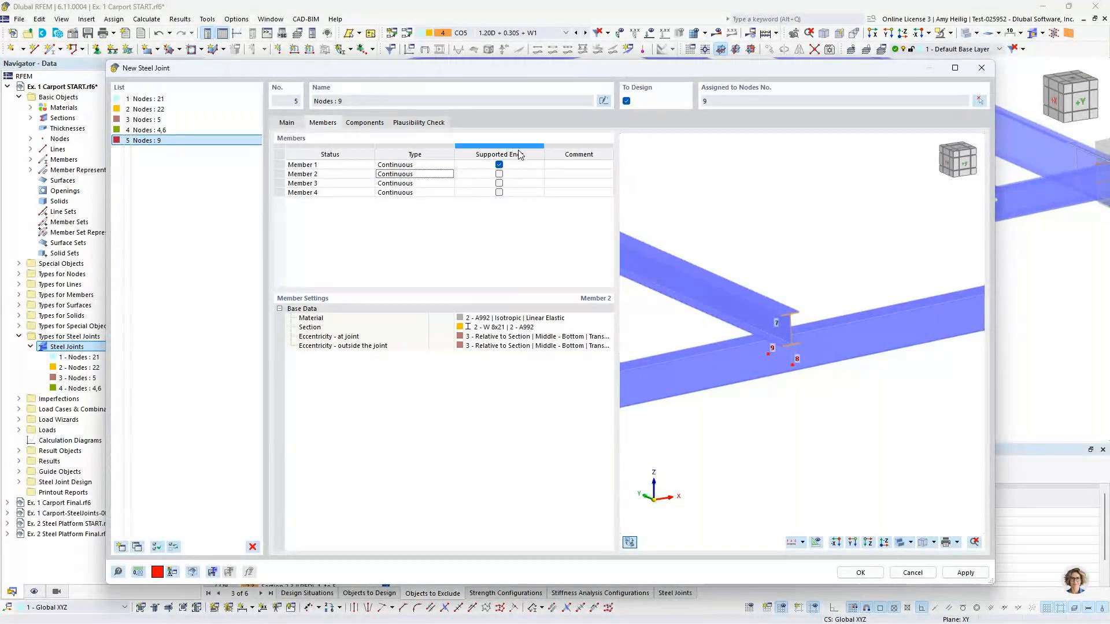
click(499, 165)
click(499, 183)
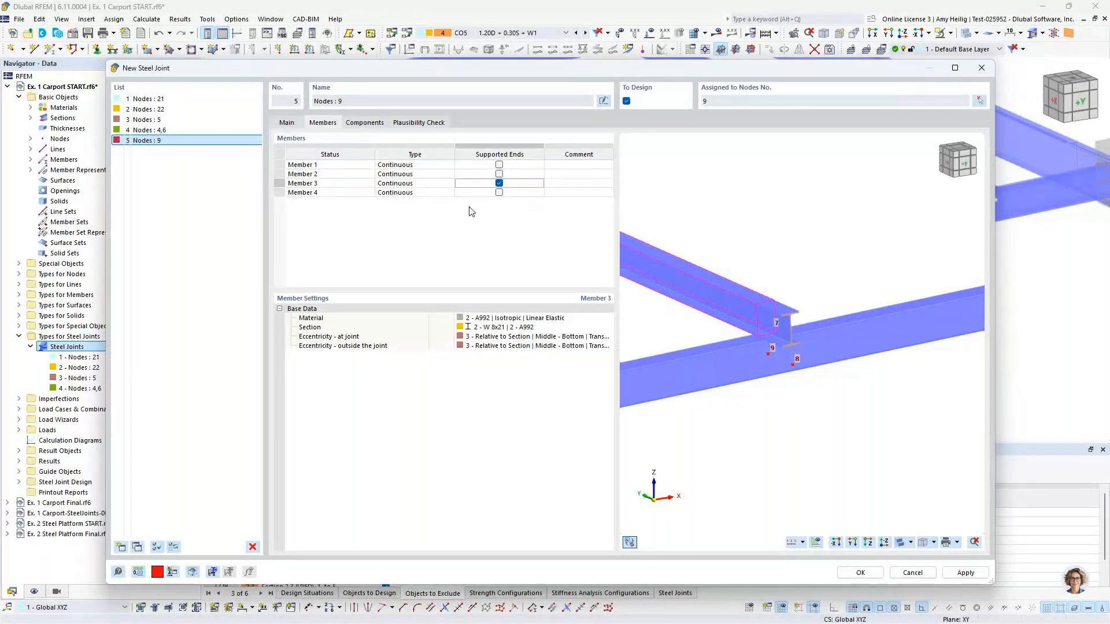
click(364, 121)
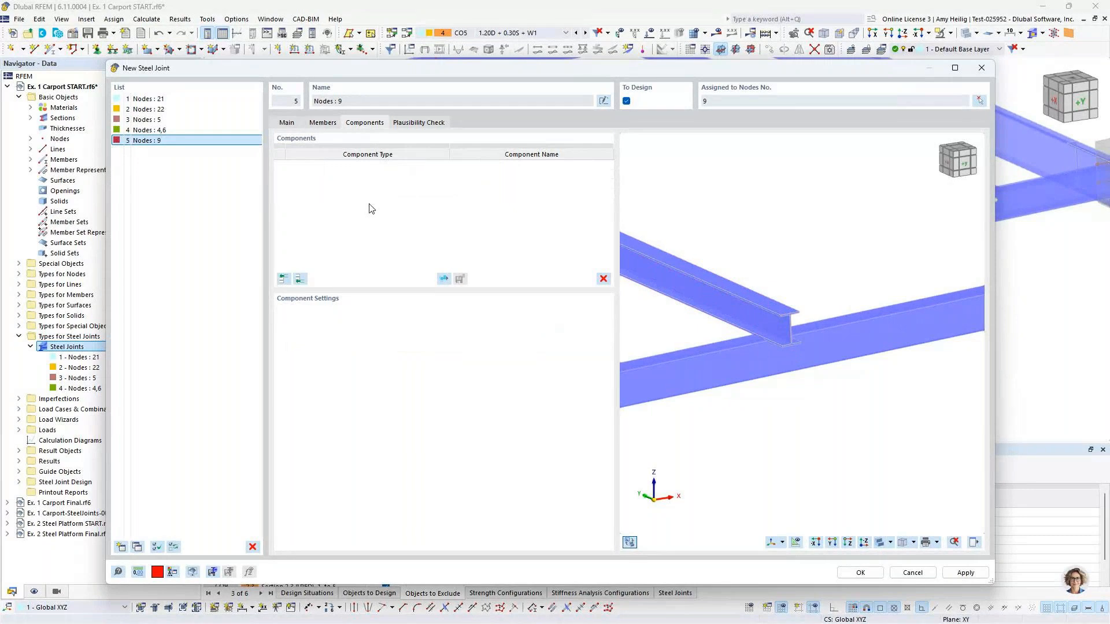
Add a Contact component to the node 9 joint between member plates Member 2, 3 | Flange 2 and Member 1, 4 | Flange 1.
click(301, 280)
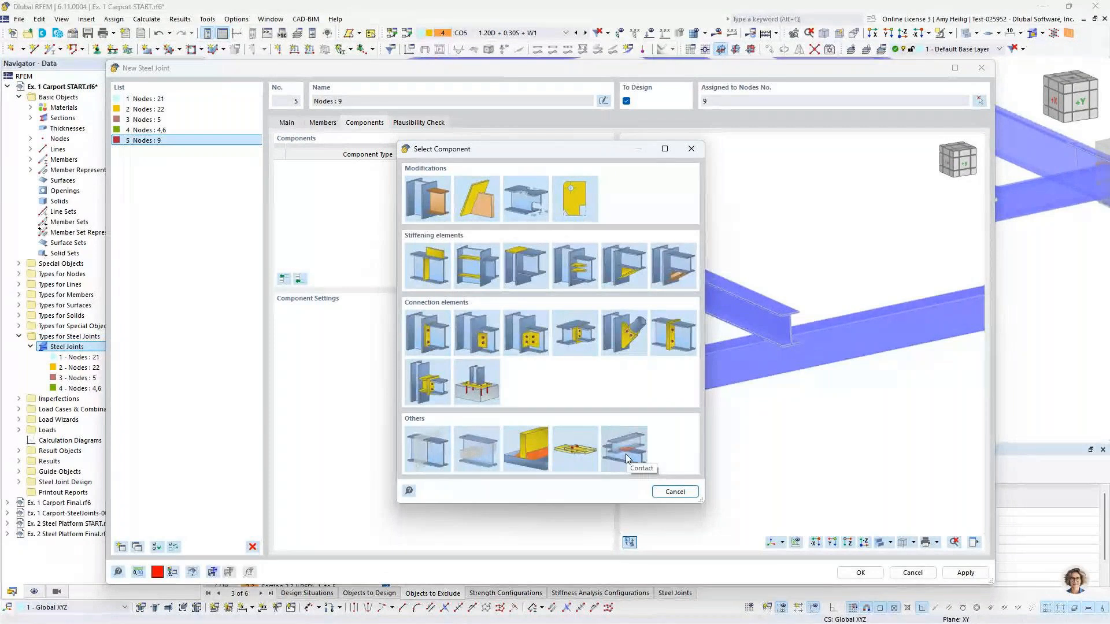
click(626, 457)
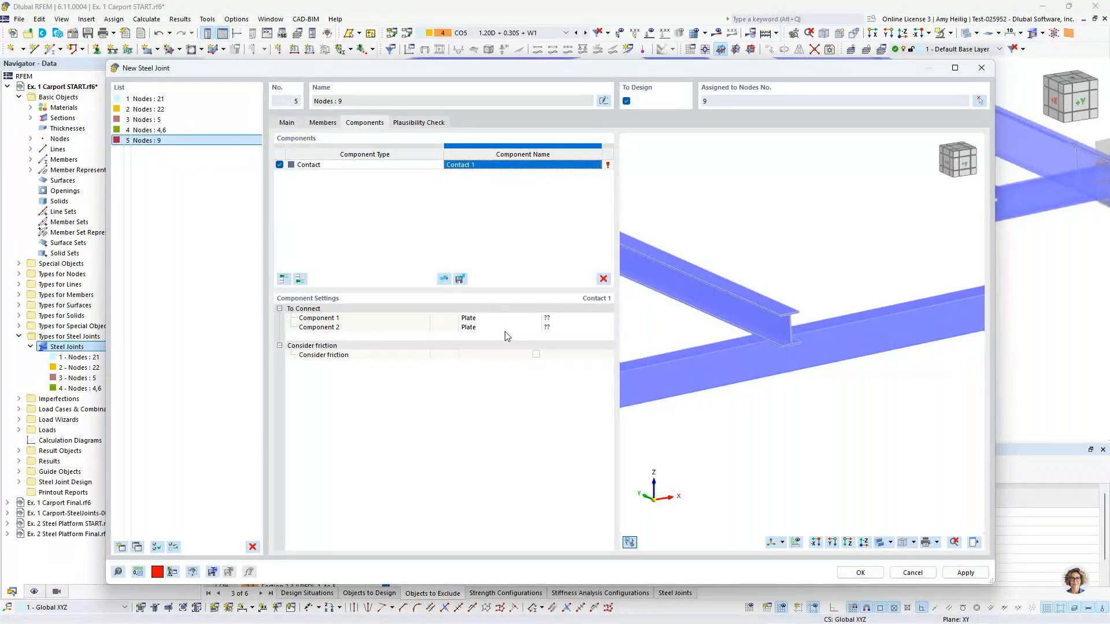
click(493, 320)
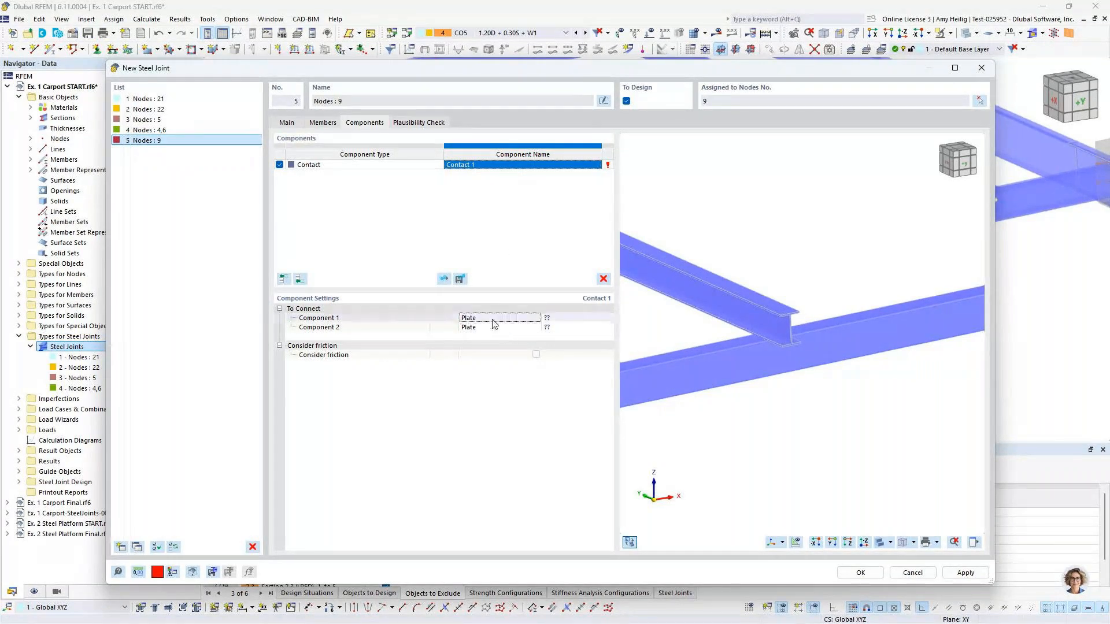
click(495, 320)
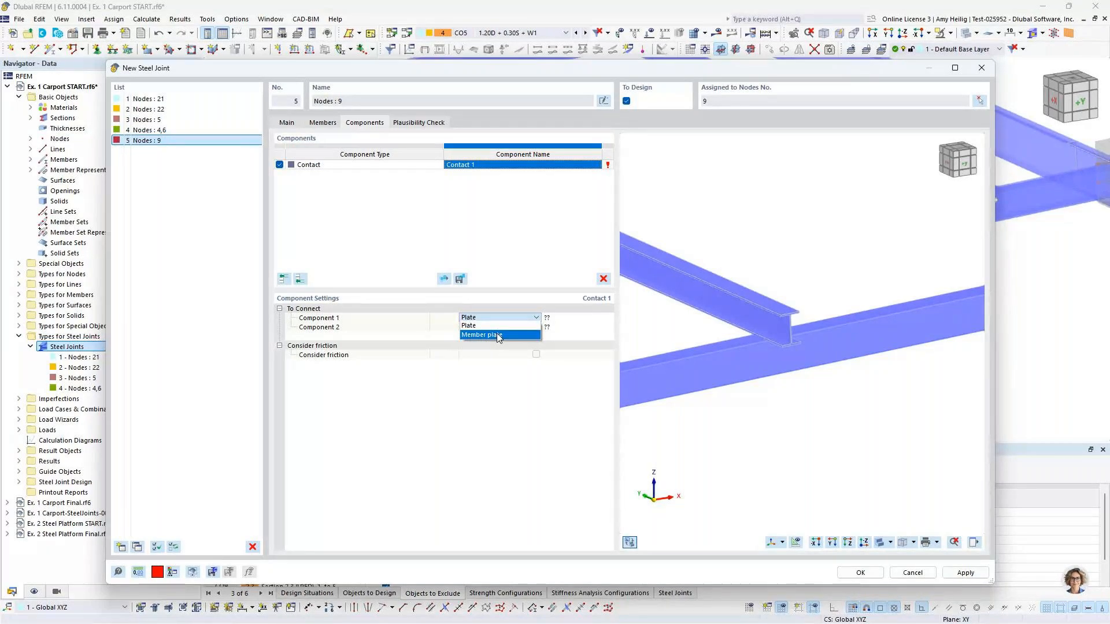
click(497, 335)
click(558, 319)
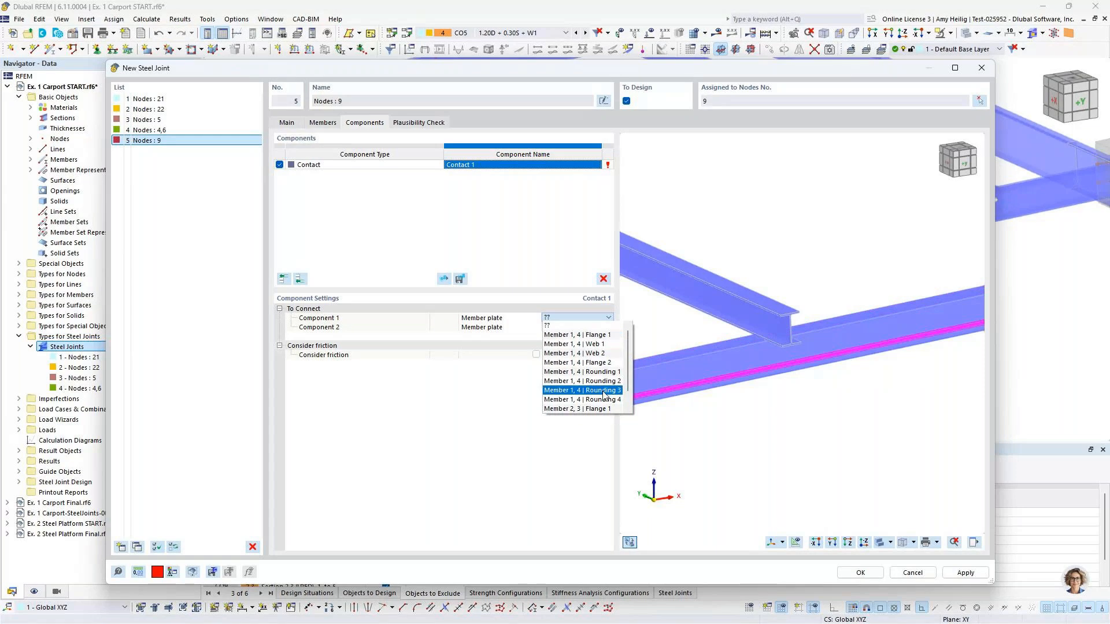
scroll(604, 395, down, 1)
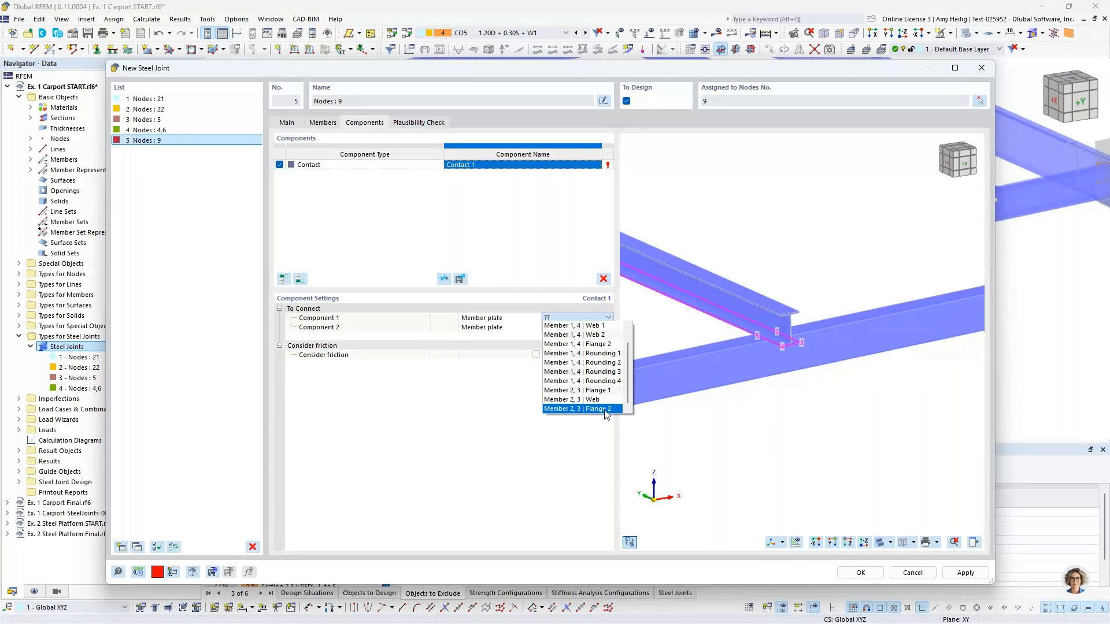
click(606, 408)
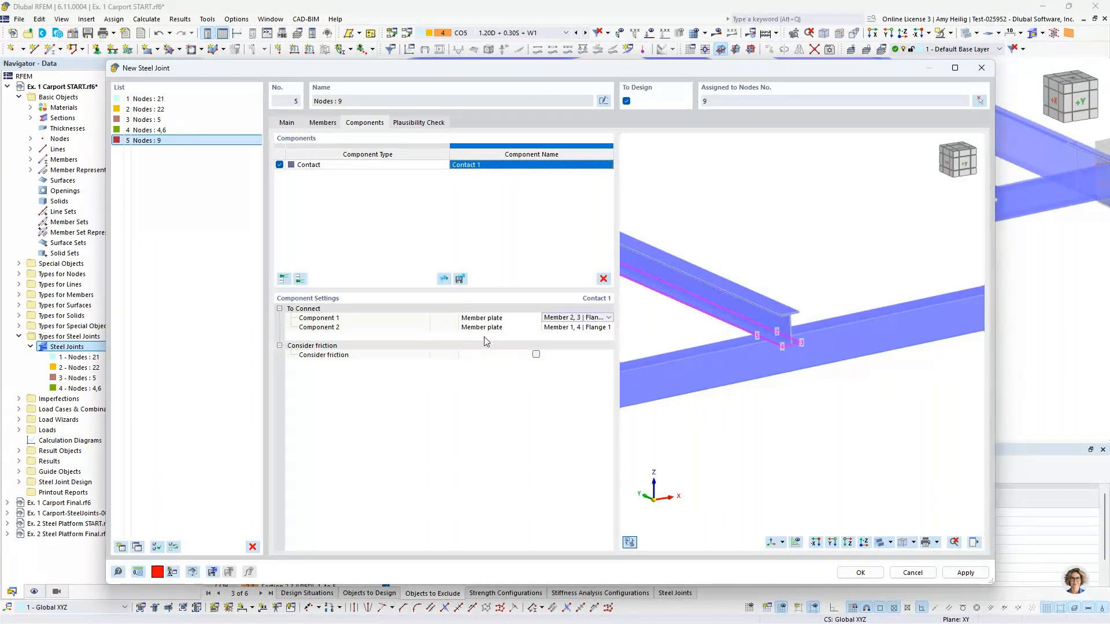
click(568, 328)
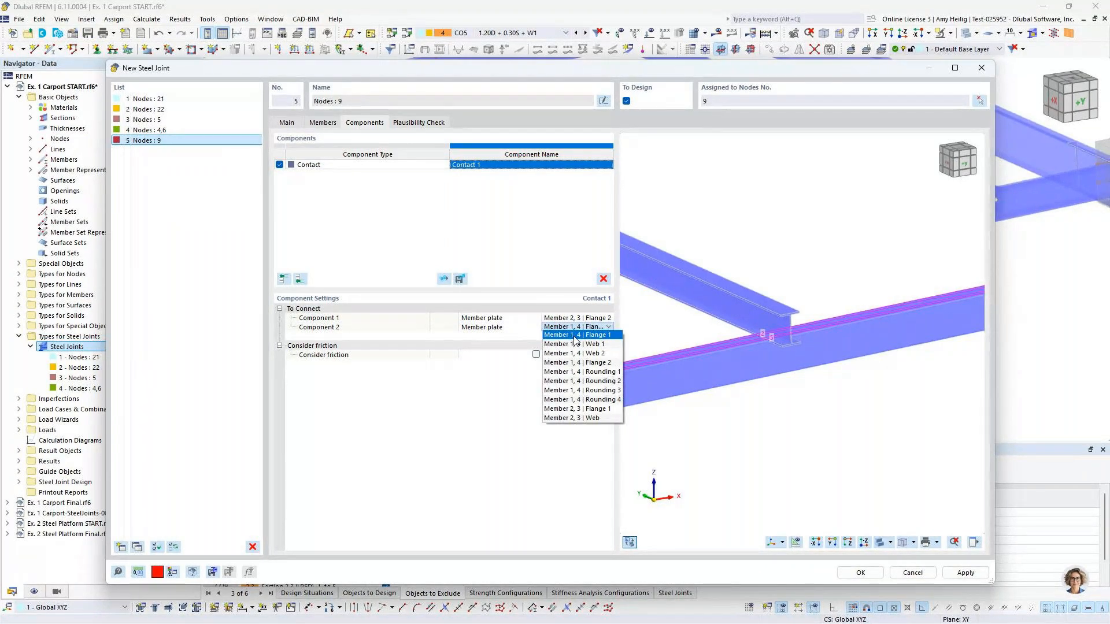
click(596, 336)
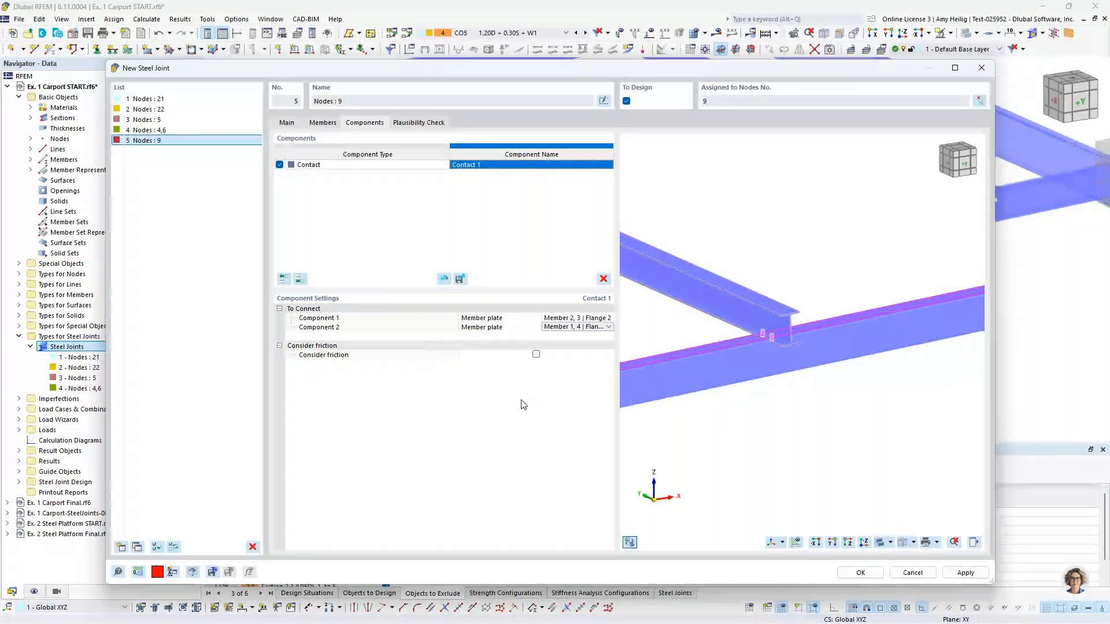
Consider friction in the contact with a friction coefficient of 0.30 and apply the new joint at node 9.
click(536, 355)
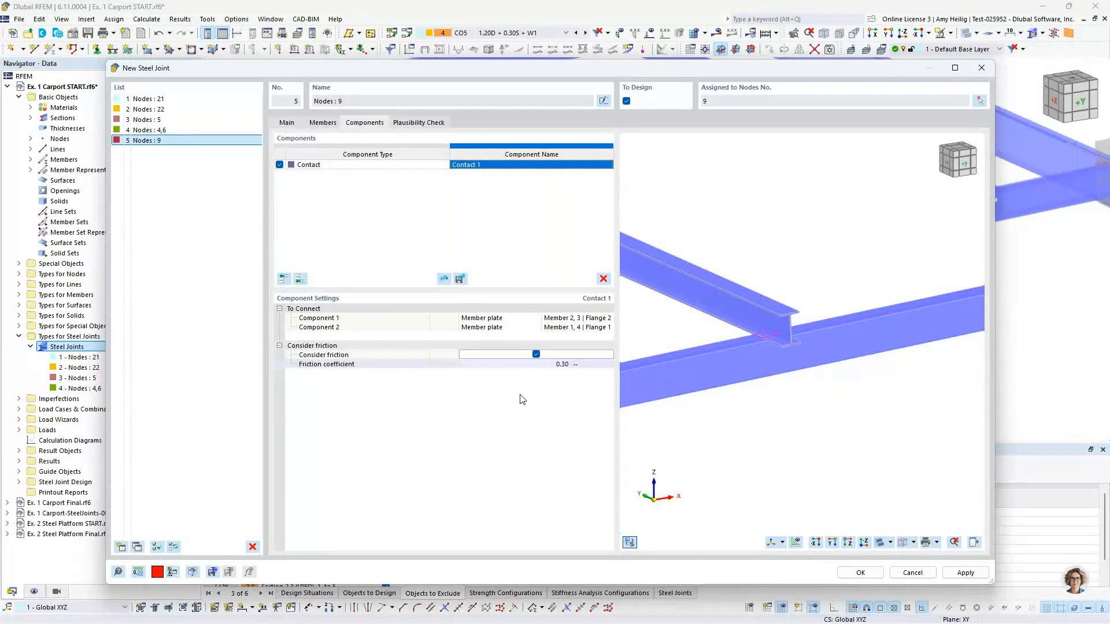
click(540, 364)
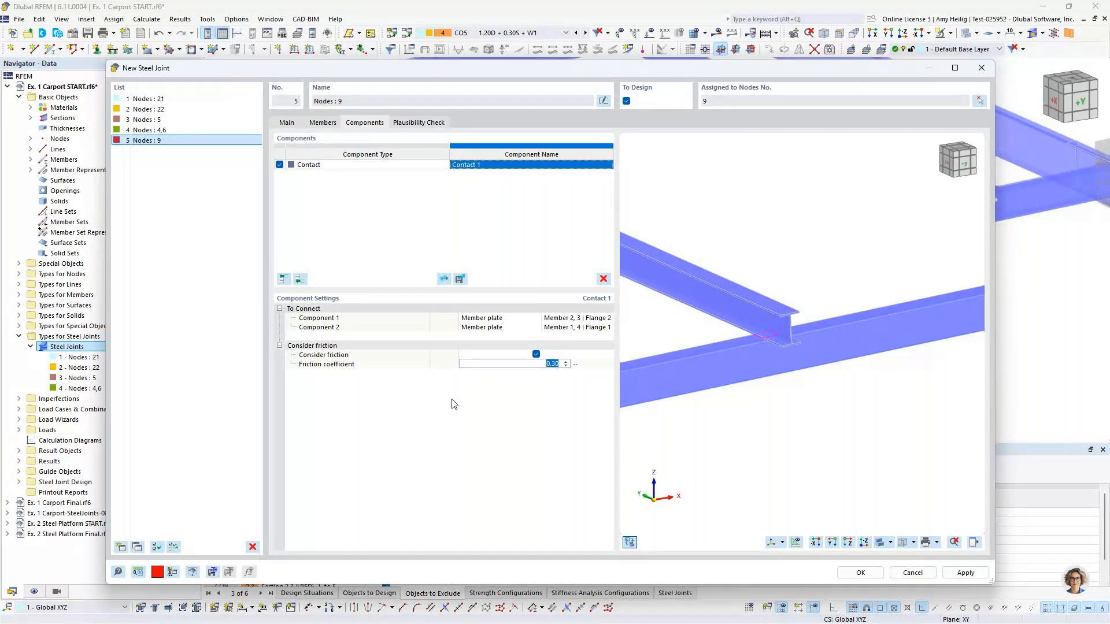
drag(657, 68, 642, 180)
click(977, 575)
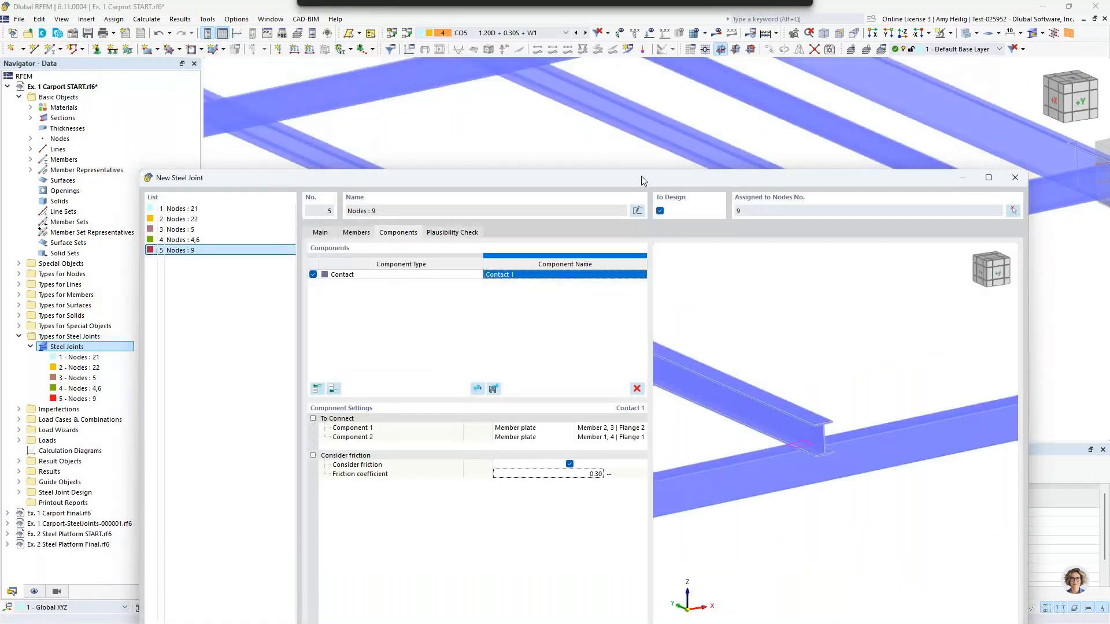
drag(641, 175, 647, 57)
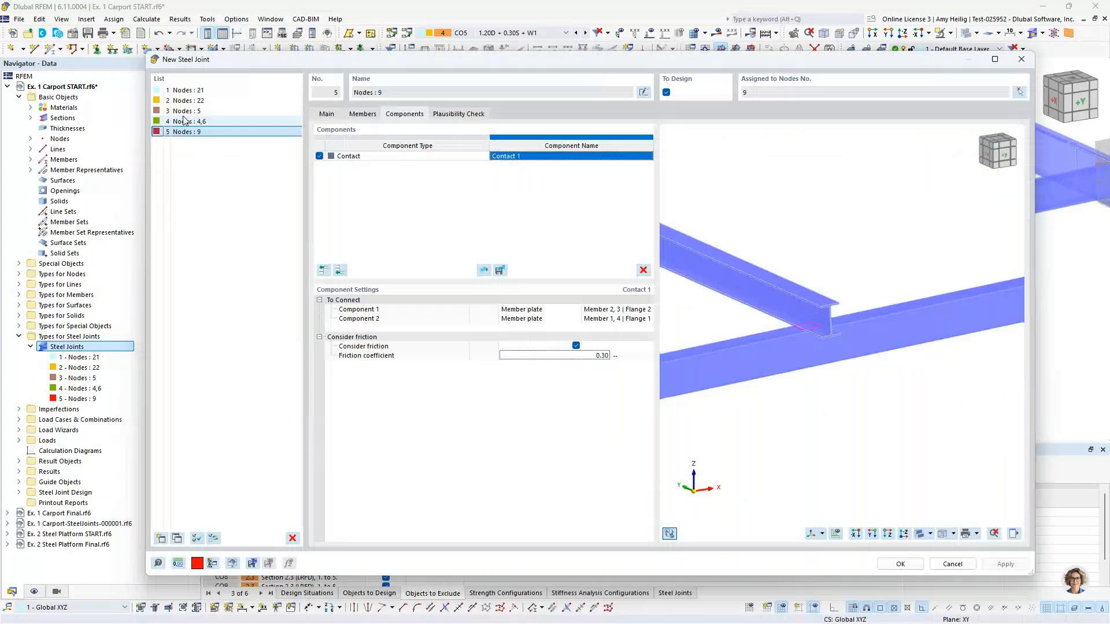
Select the steel joint at node 5 and, back from the slide show in RFEM, locate it in the carport model.
click(185, 110)
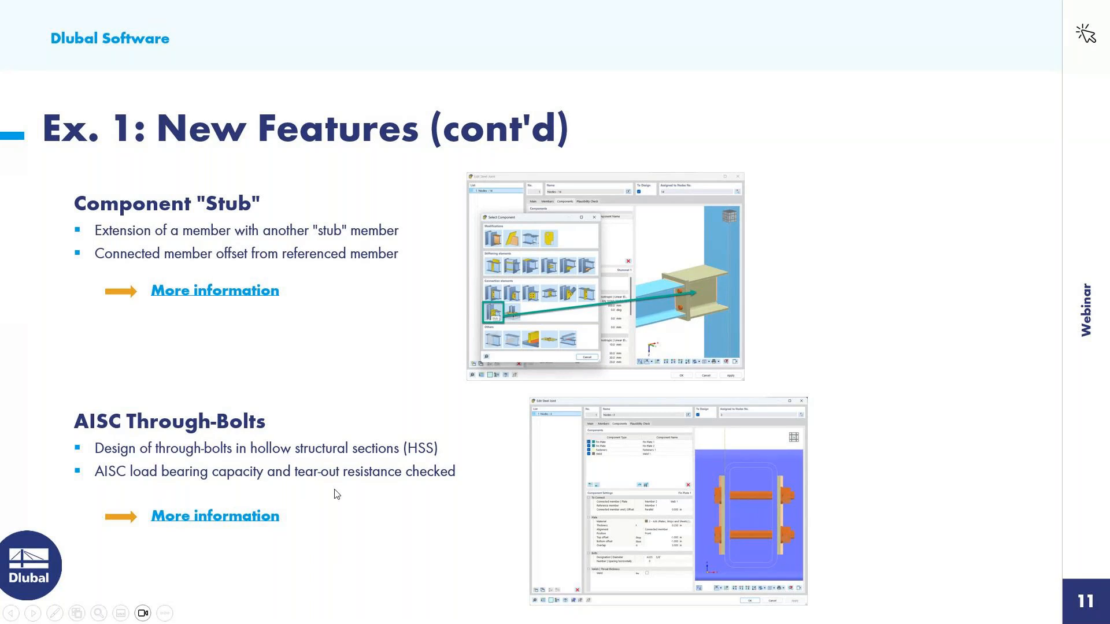
key(Right)
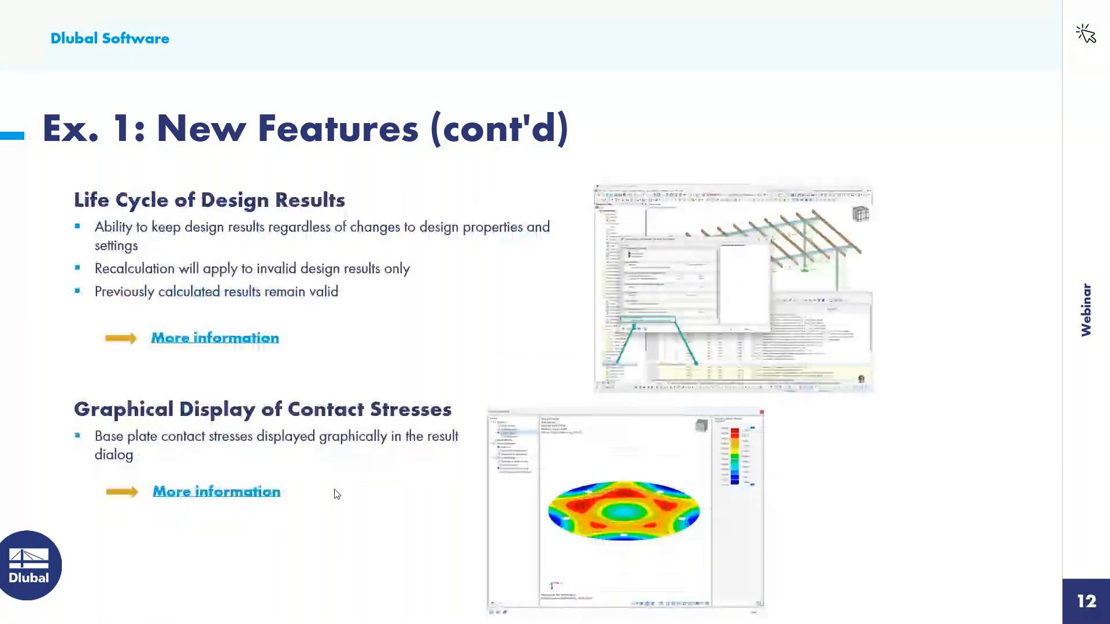
key(super+Tab)
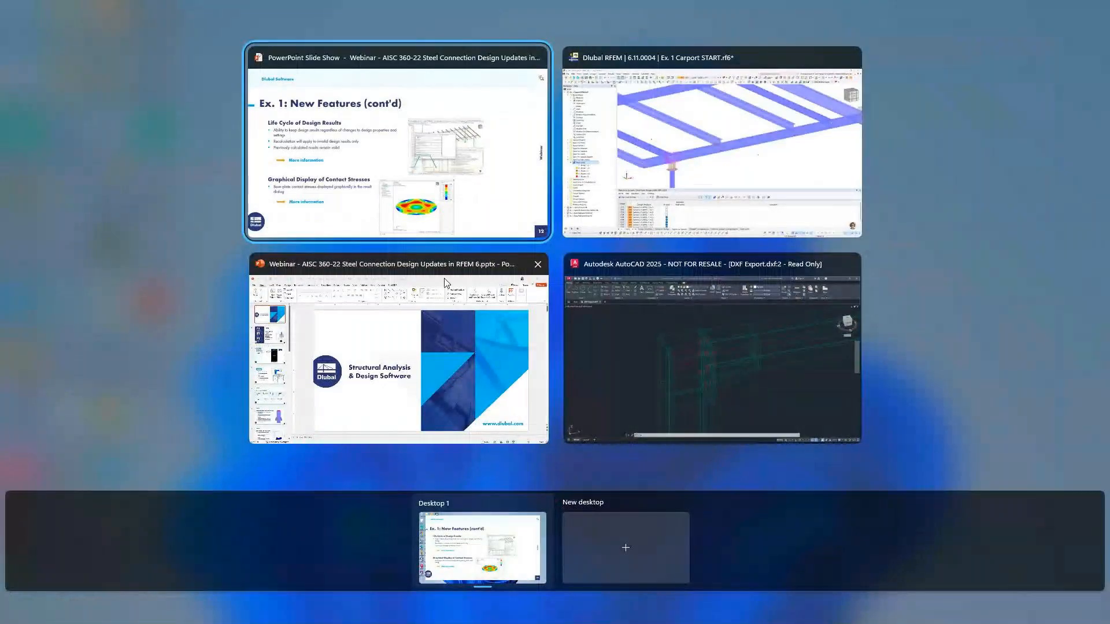
click(694, 165)
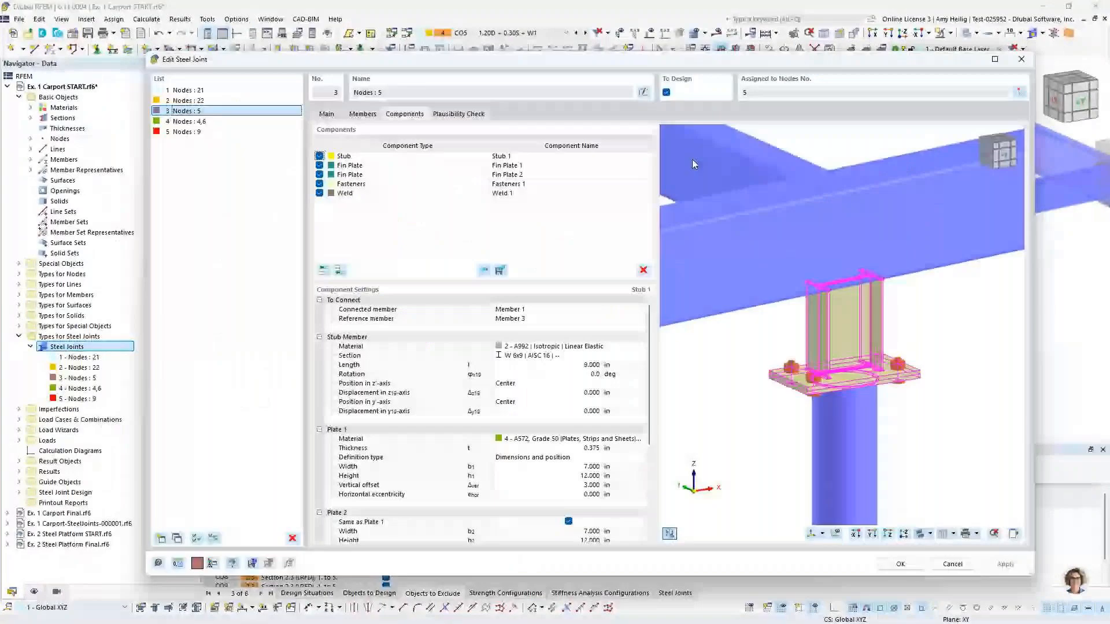
drag(675, 60, 616, 531)
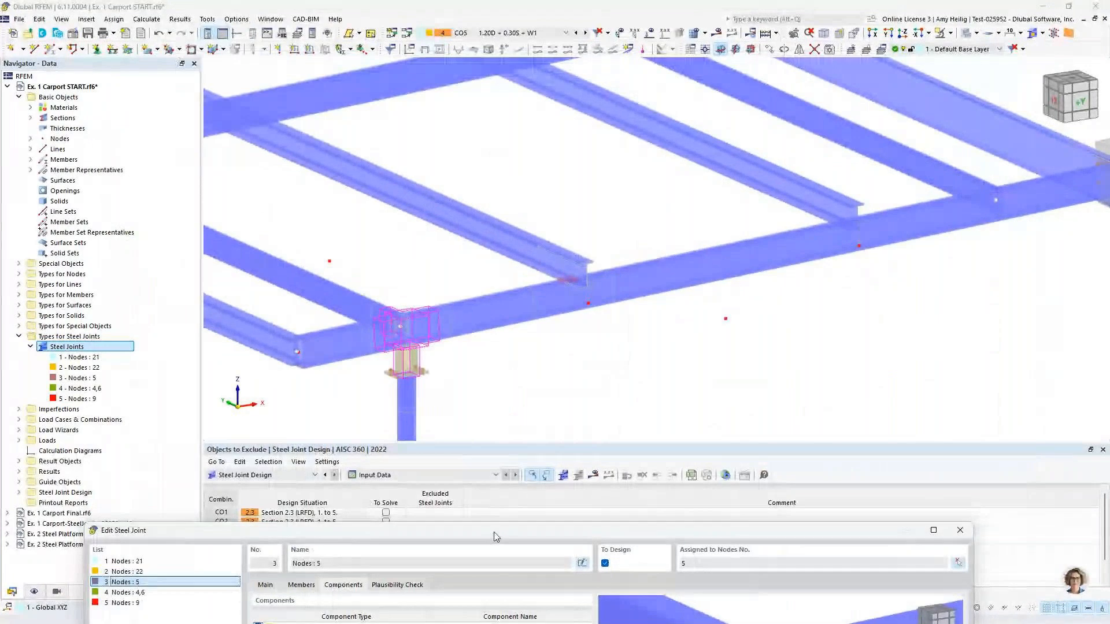
drag(493, 531, 515, 63)
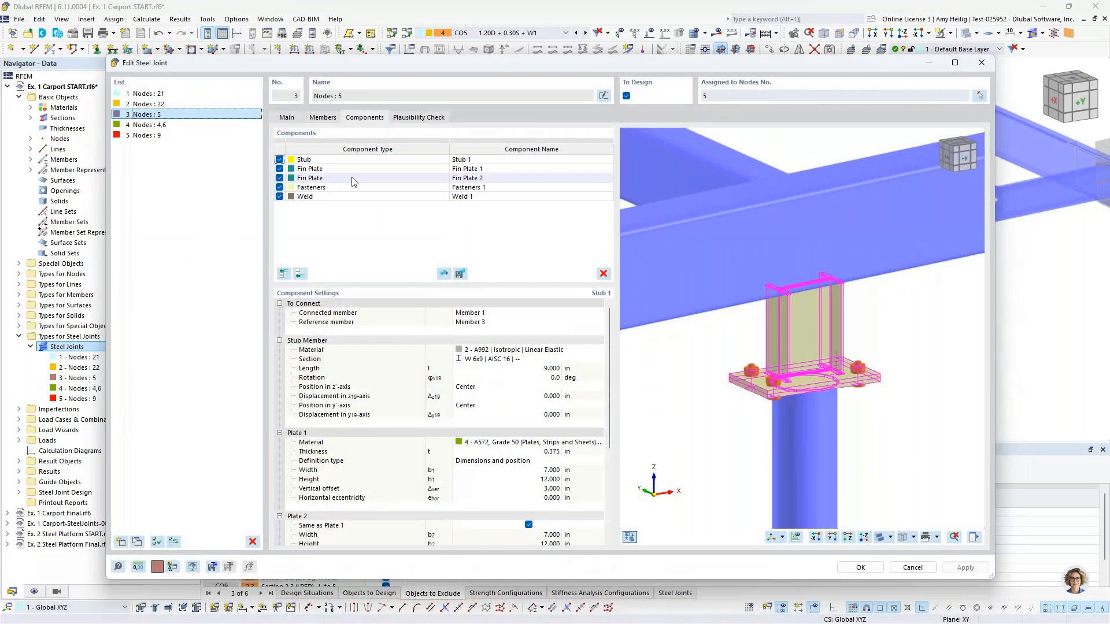
Examine the stub component of the node 5 joint, including its component type, section and length.
click(356, 160)
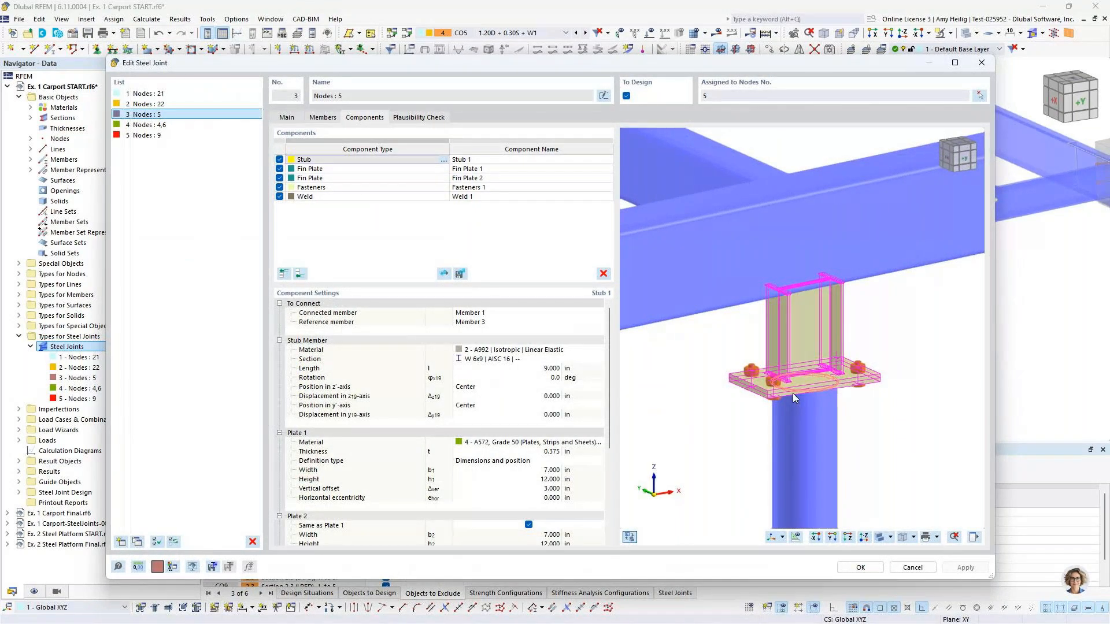
click(444, 160)
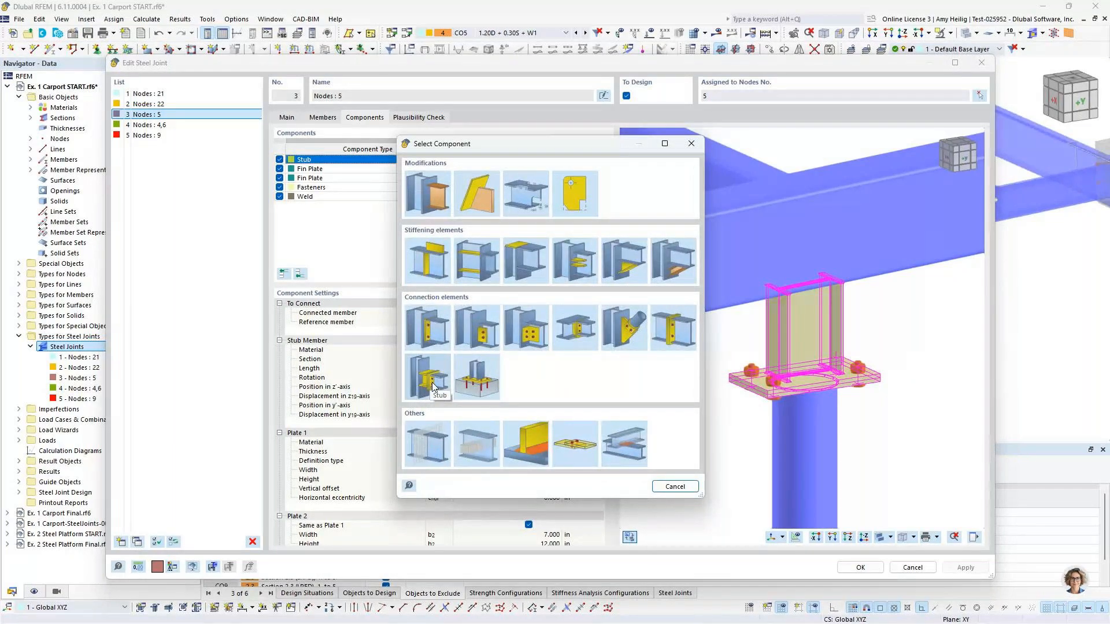
click(675, 486)
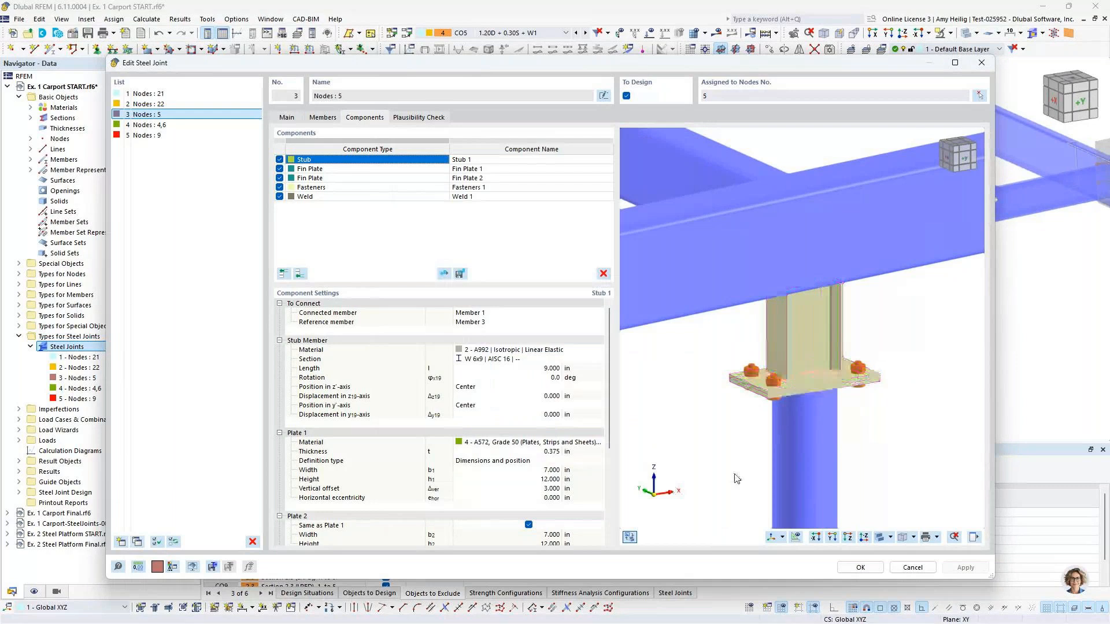
scroll(812, 370, up, 3)
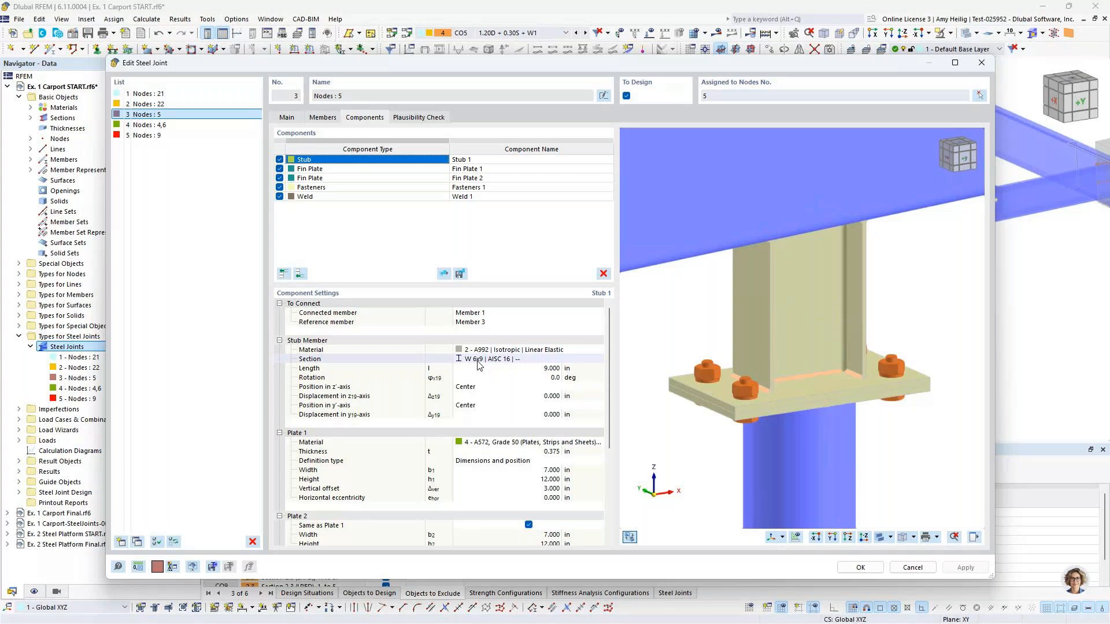
click(576, 360)
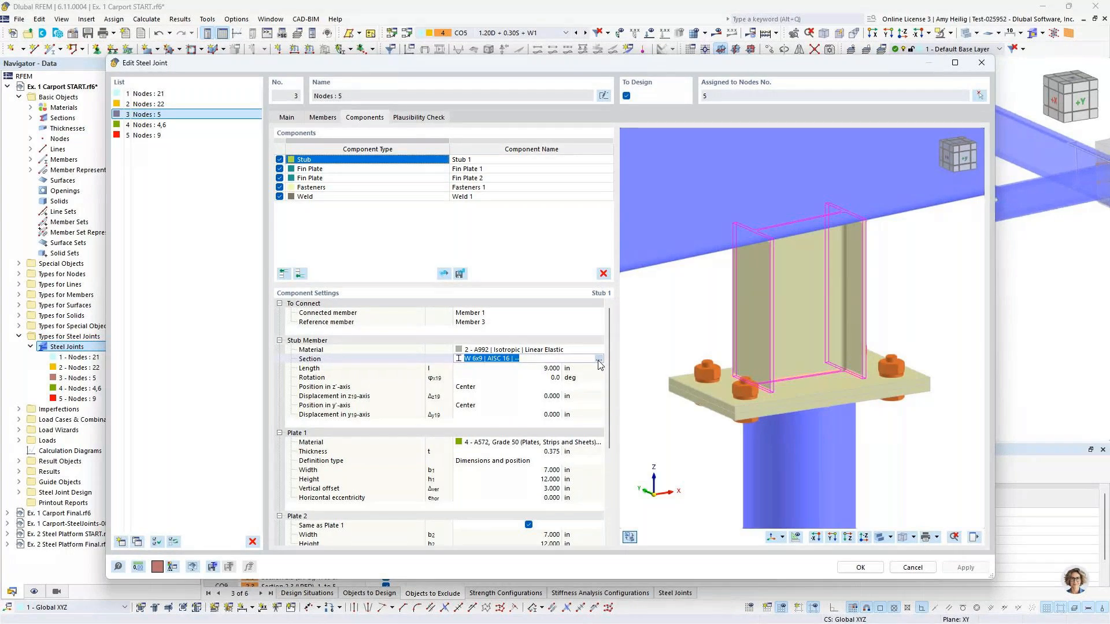
click(532, 368)
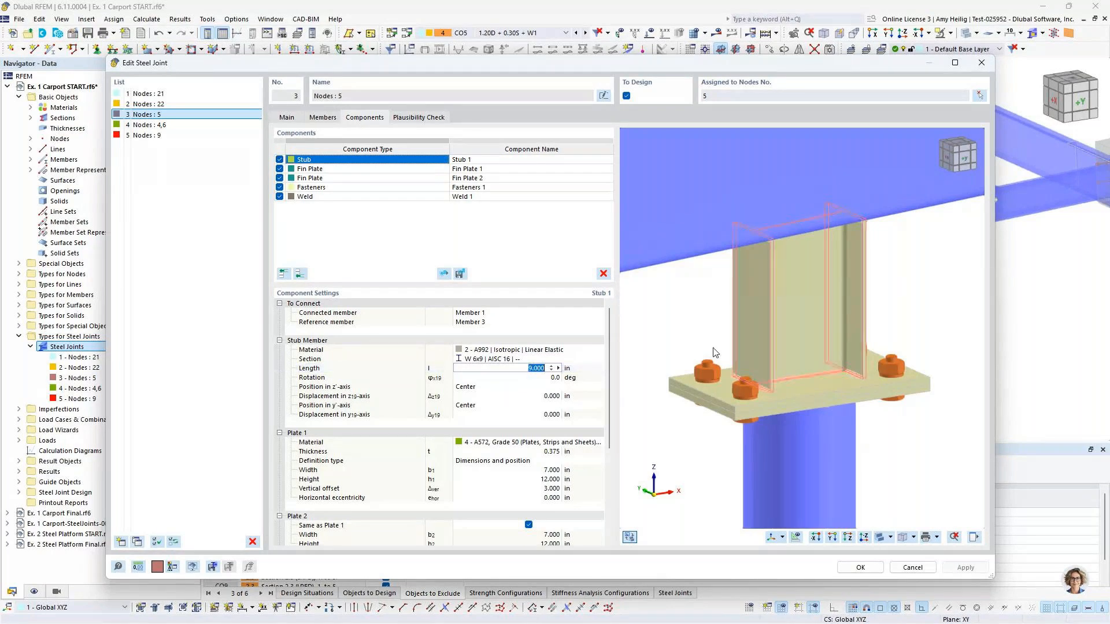
Review the stub's Plate 1, Plate 2, bolt and weld settings and the weld types available for the Member 1 wall to Plate 1 weld.
scroll(526, 410, down, 3)
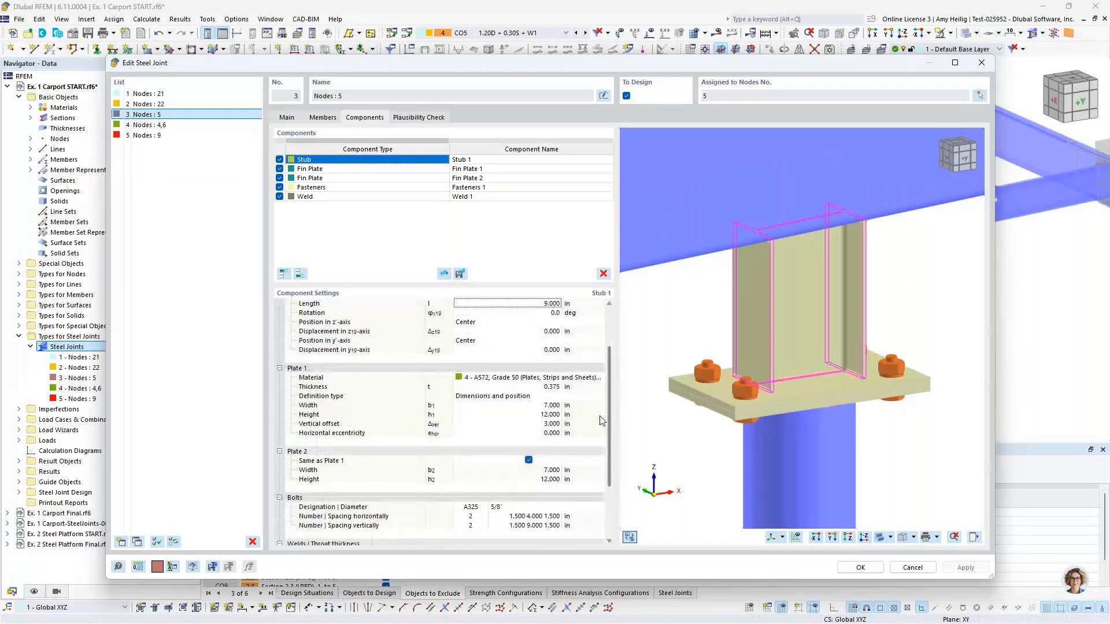
mouse_move(609, 392)
mouse_down()
mouse_move(608, 435)
mouse_move(614, 409)
mouse_up()
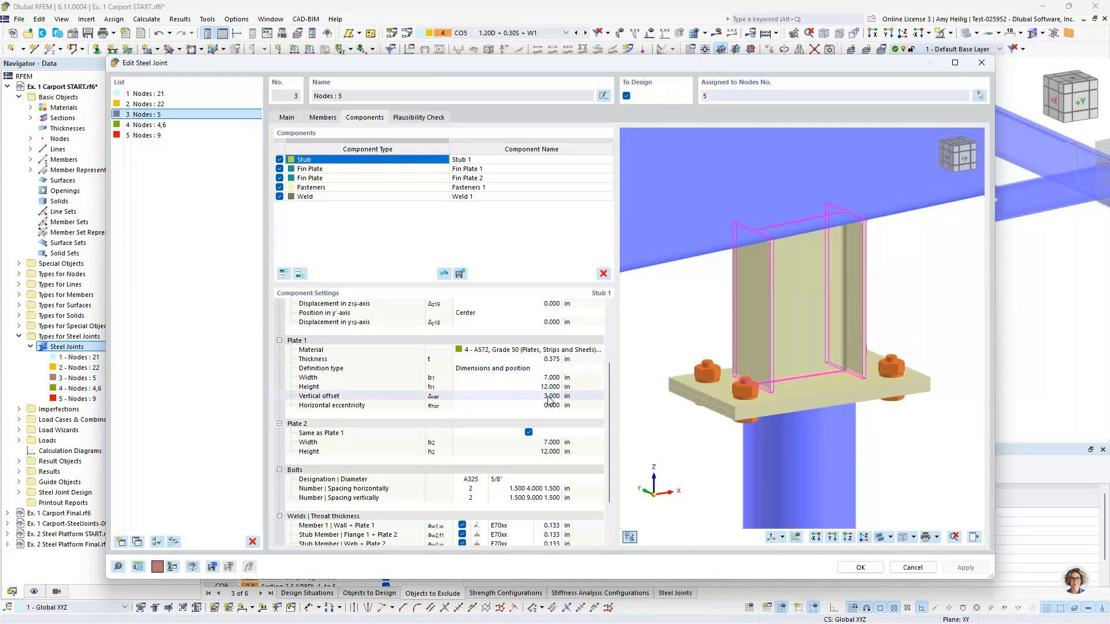
click(550, 441)
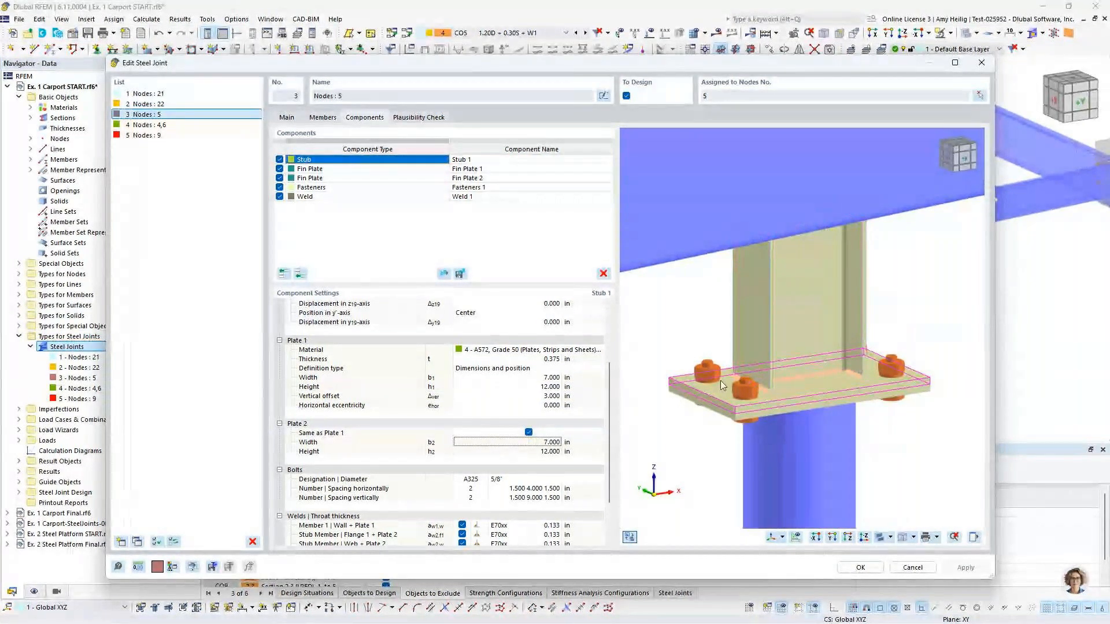
scroll(473, 440, down, 2)
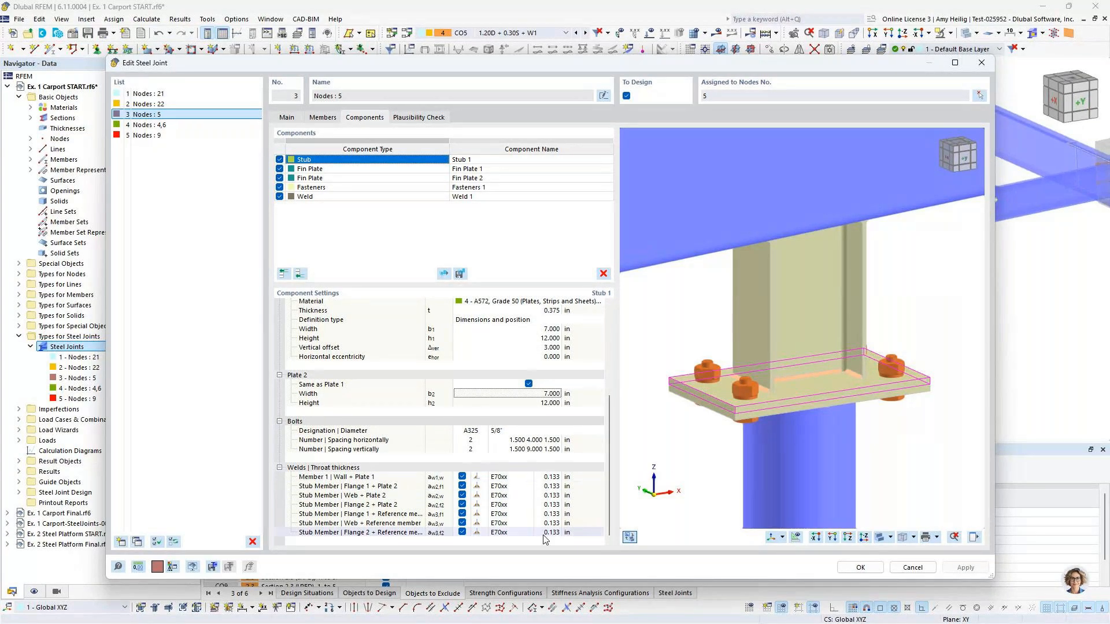
click(477, 476)
click(483, 478)
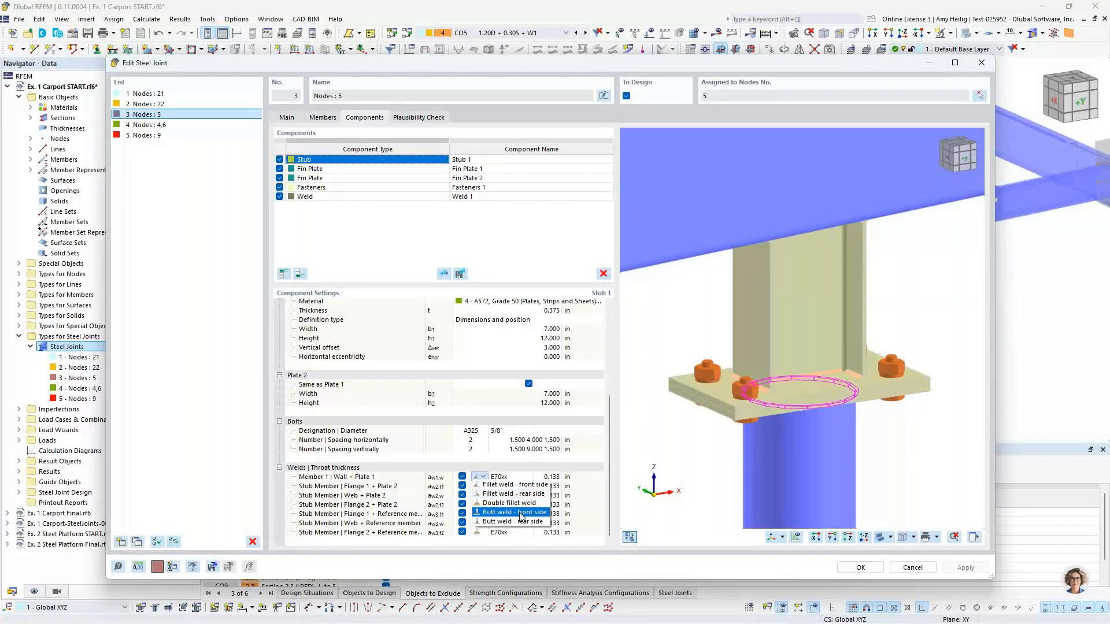
click(520, 547)
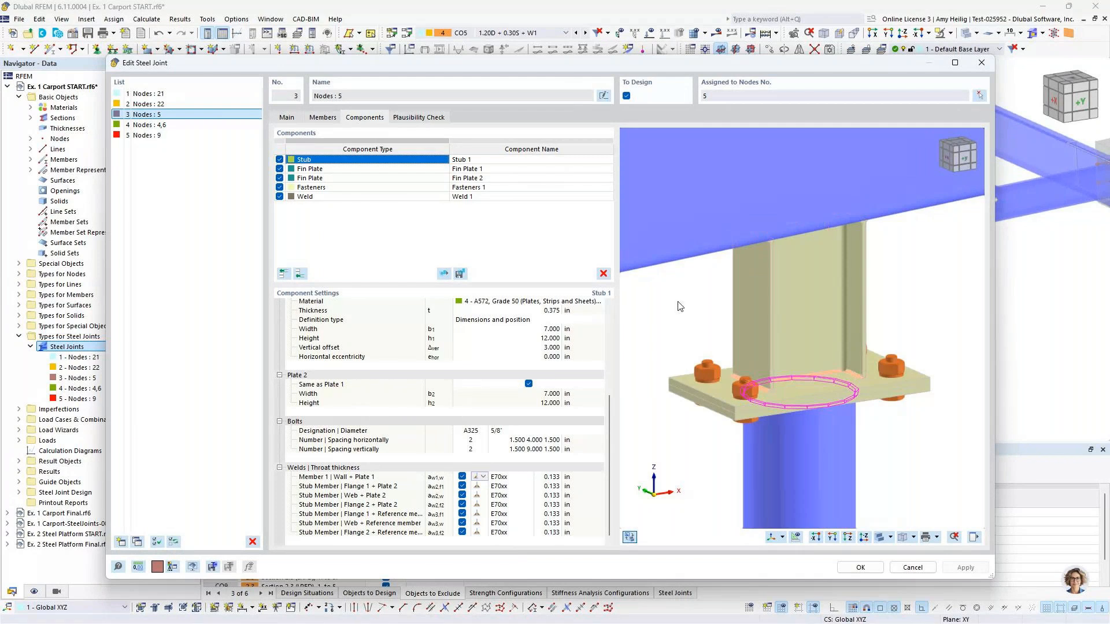
Inspect the bolted fin plates above the stub from the opposite side and show the settings of Fin Plate 1.
scroll(723, 323, down, 3)
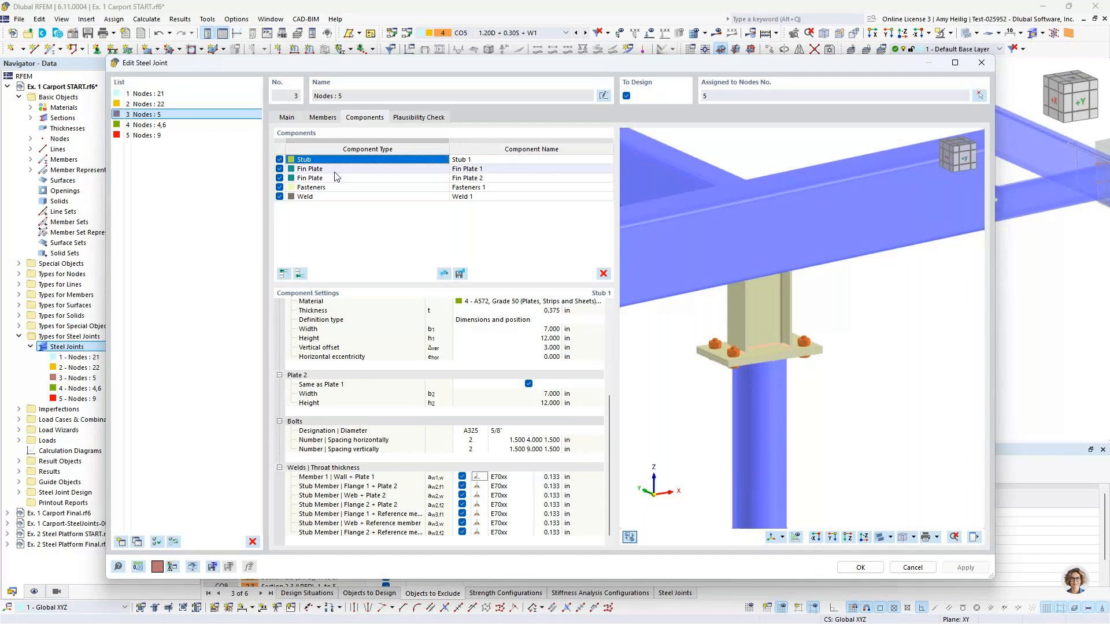
scroll(711, 306, down, 3)
ctrl+middle_drag(711, 306, 824, 319)
click(879, 537)
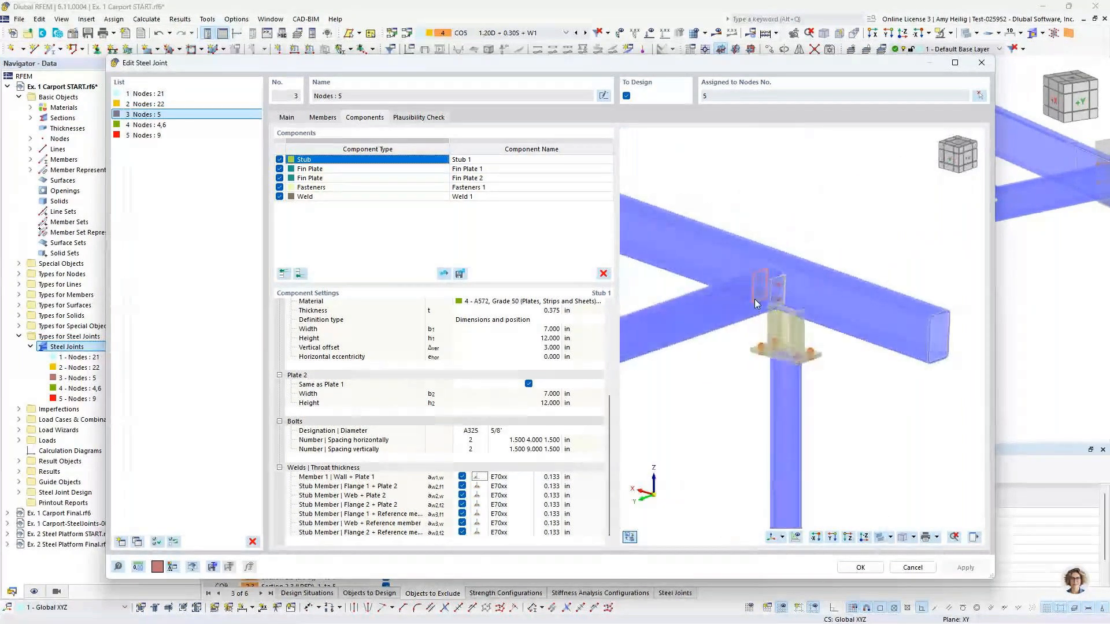
scroll(754, 292, up, 1)
scroll(756, 285, up, 3)
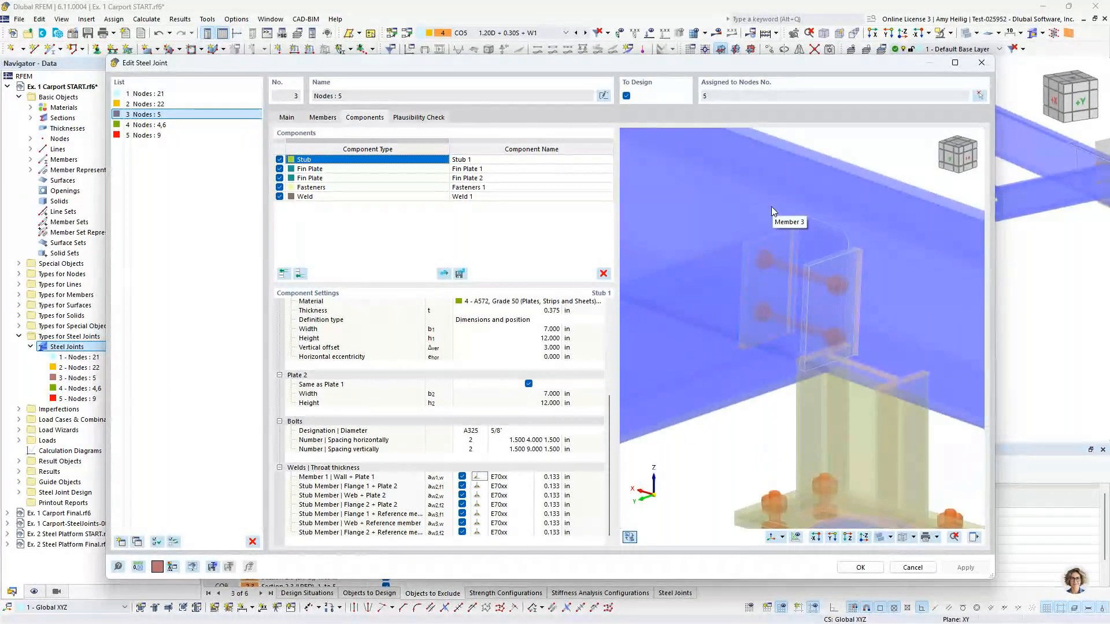
click(337, 170)
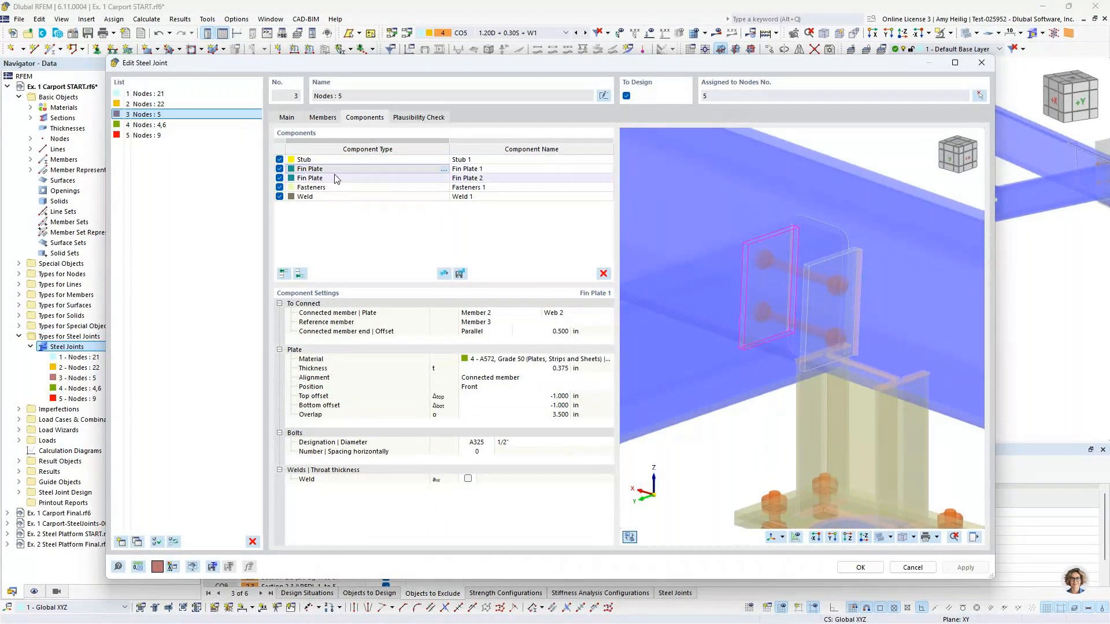
Review the settings of Fin Plate 2, Fasteners 1 and Weld 1 in the node 5 joint, and close the joint's settings.
click(336, 179)
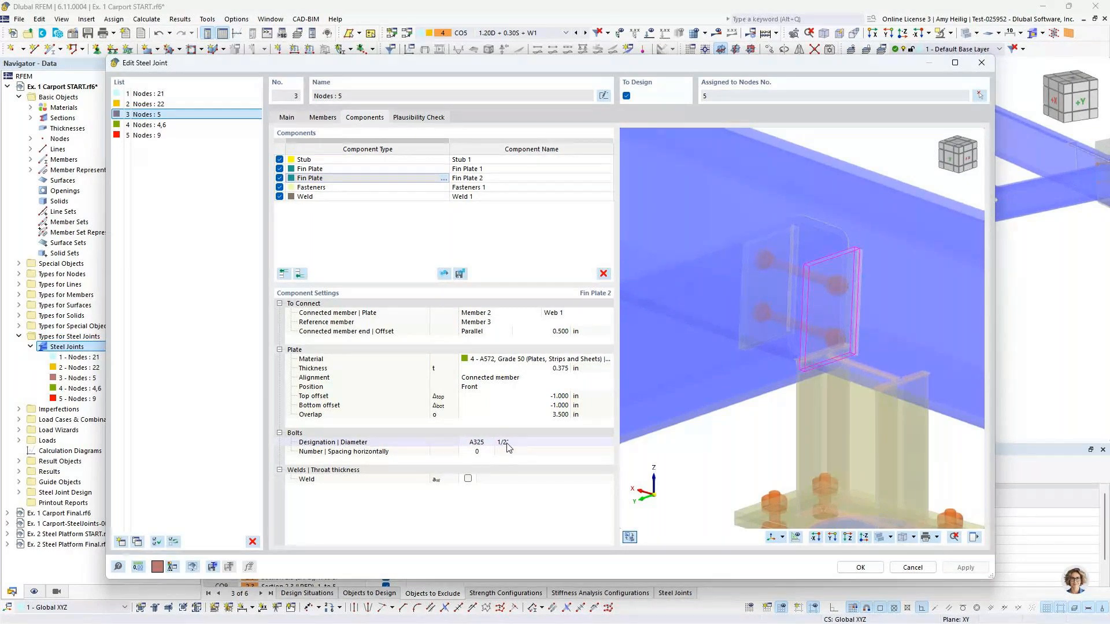
click(338, 188)
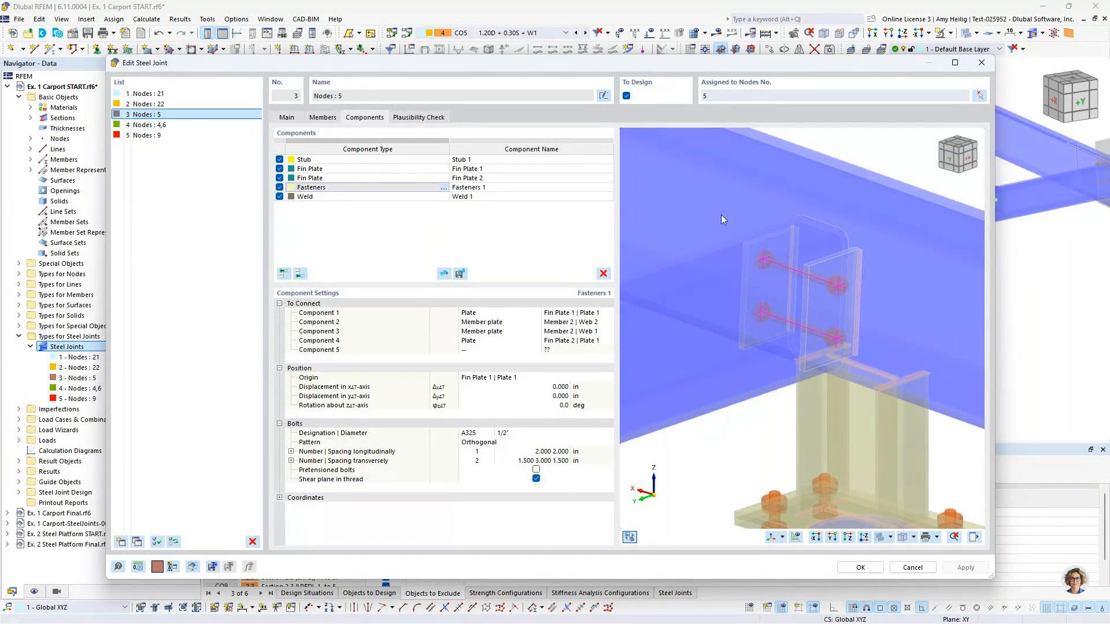
click(373, 197)
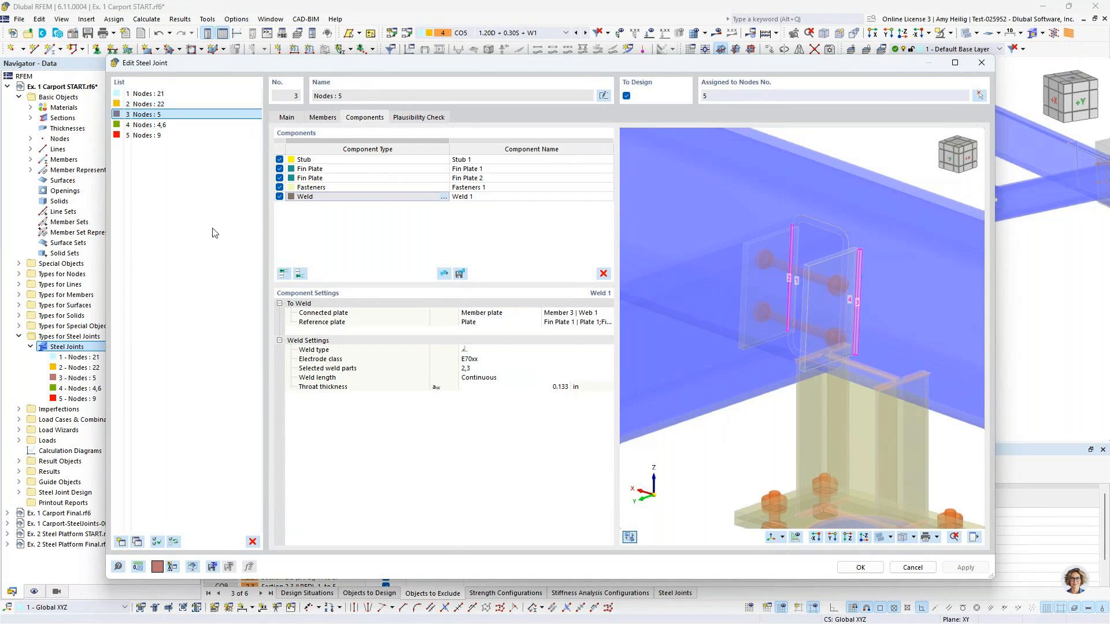
click(691, 513)
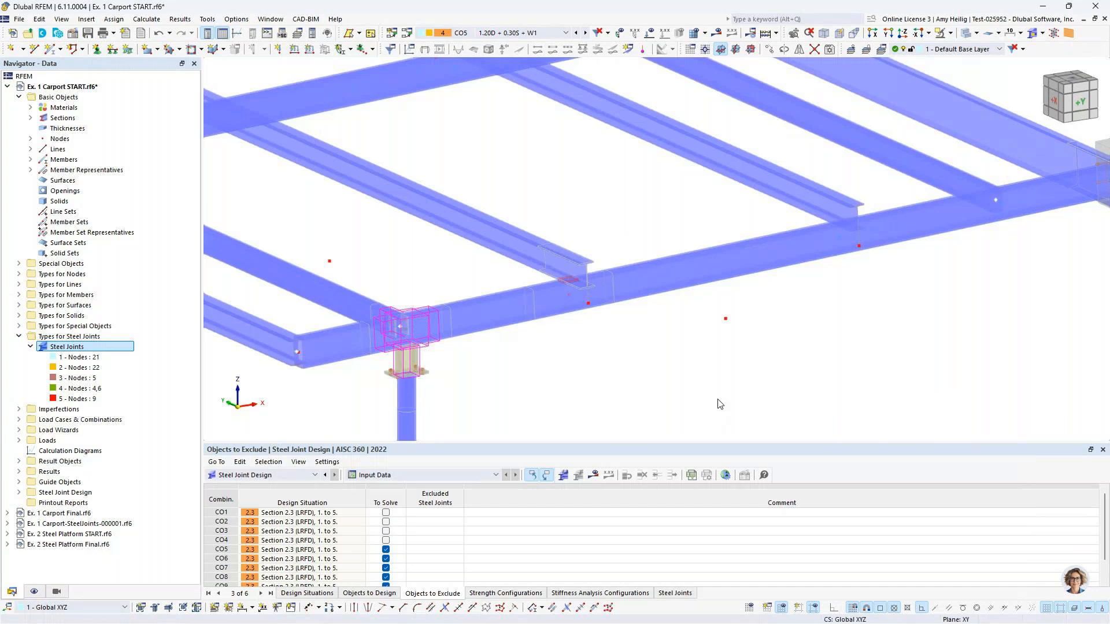
Visit the slide show and, back in RFEM, review the Steel Joint Design input for design situations and objects to design.
key(super+Tab)
click(710, 199)
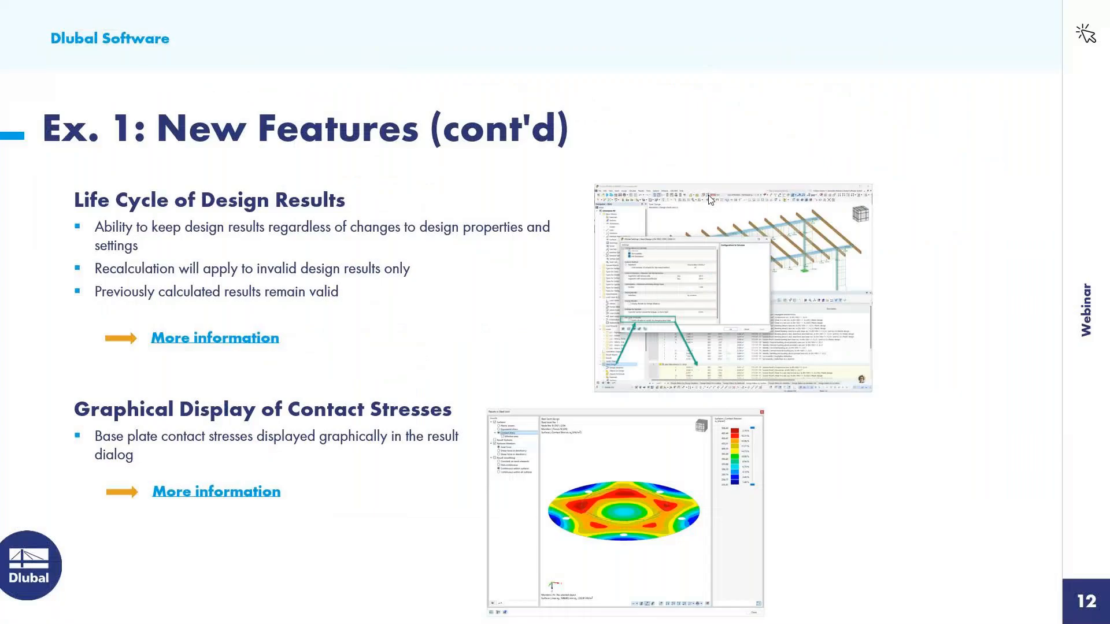
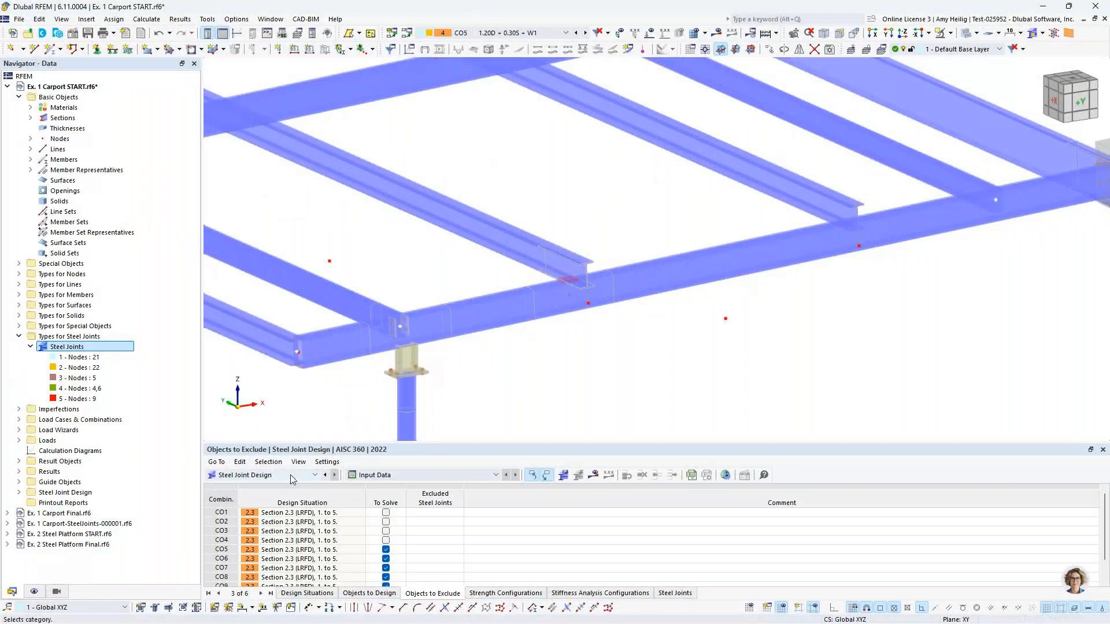
click(289, 475)
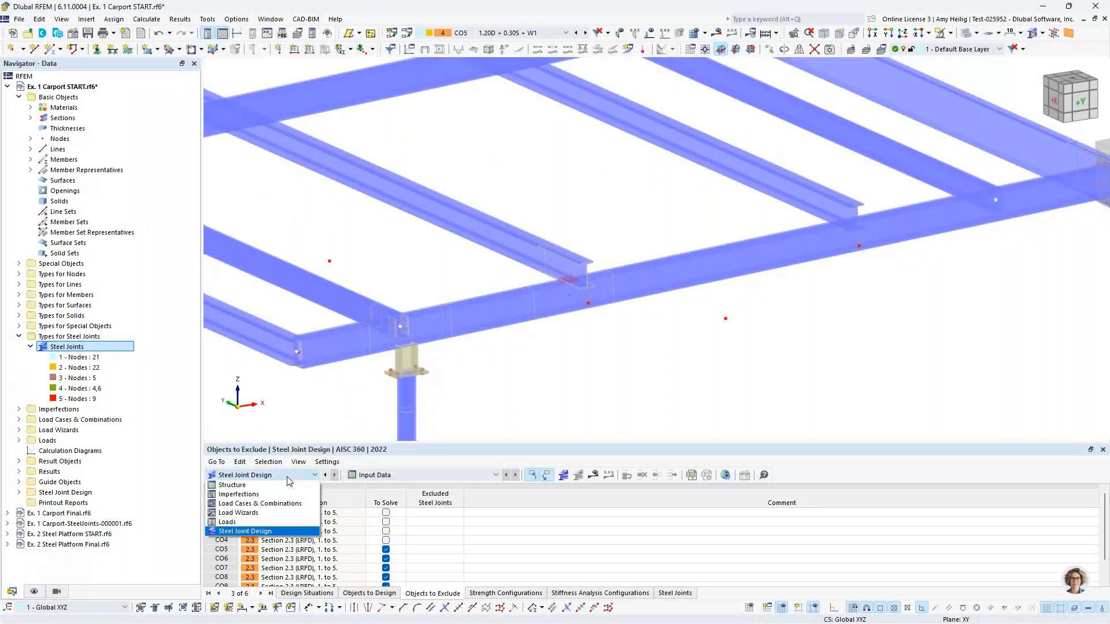
click(263, 531)
click(310, 593)
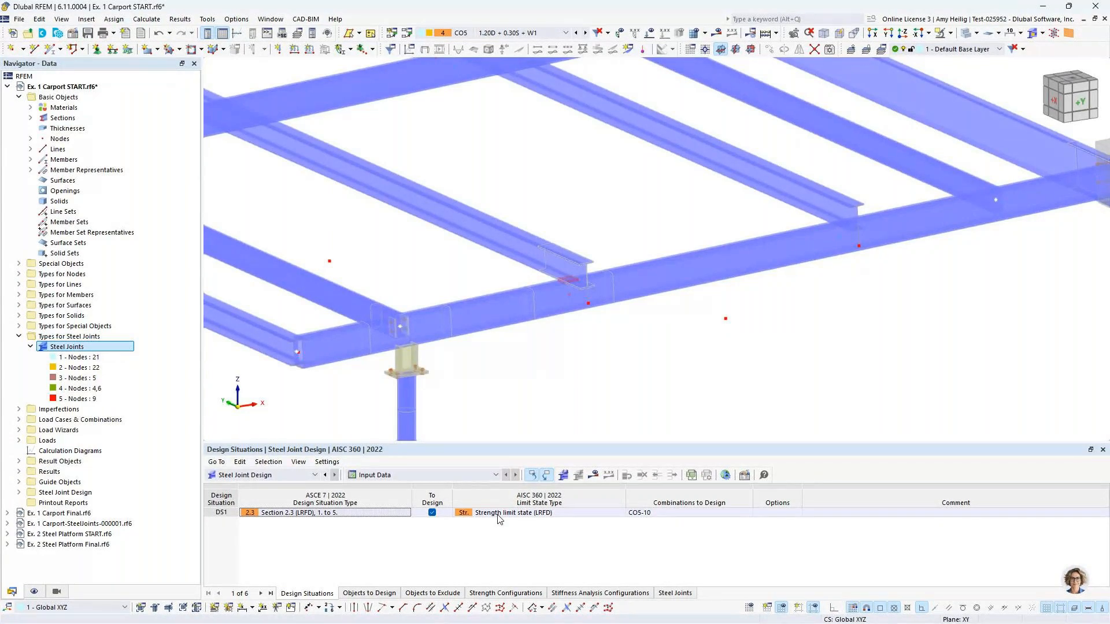
click(369, 593)
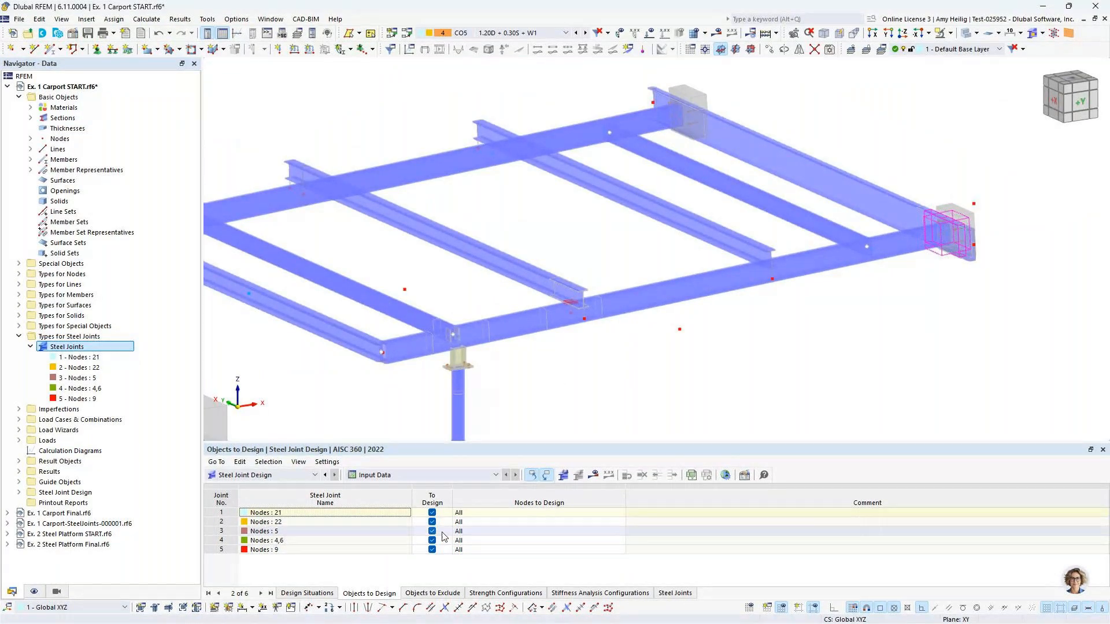
Exclude steel joints 4 and 5 from the design for load combinations CO9 and CO10.
click(432, 593)
drag(471, 450, 479, 348)
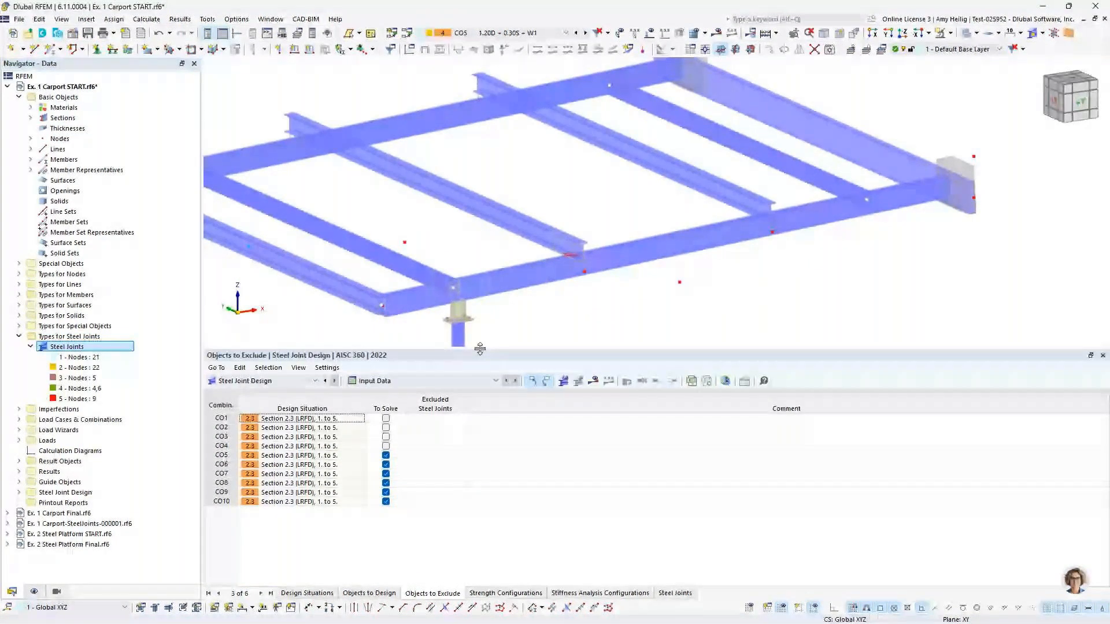
click(225, 502)
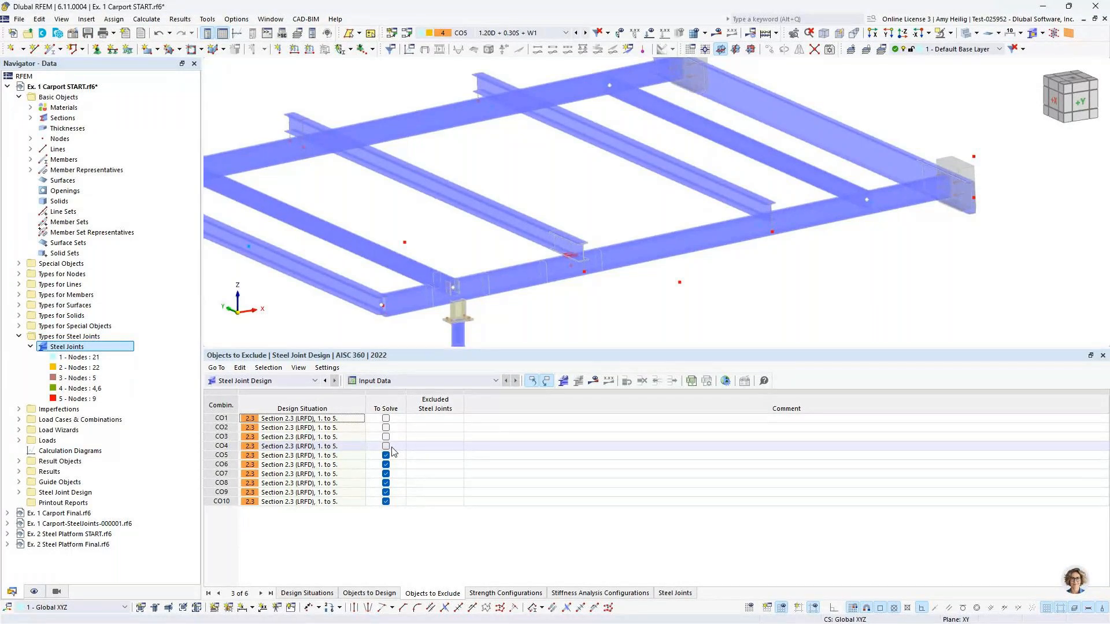
click(421, 491)
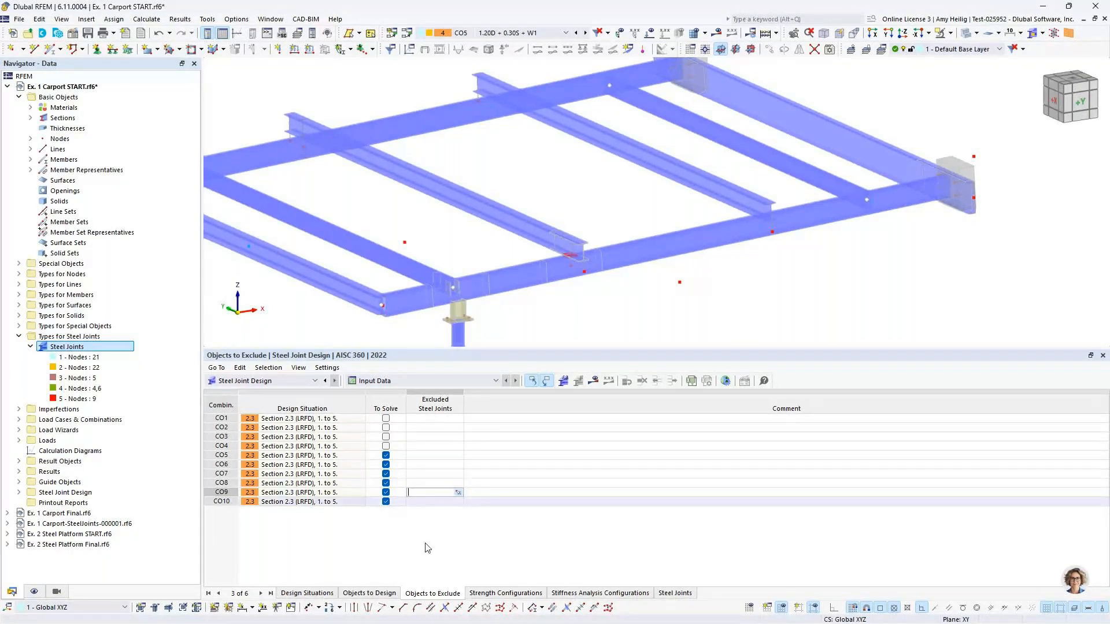
text(4, 5)
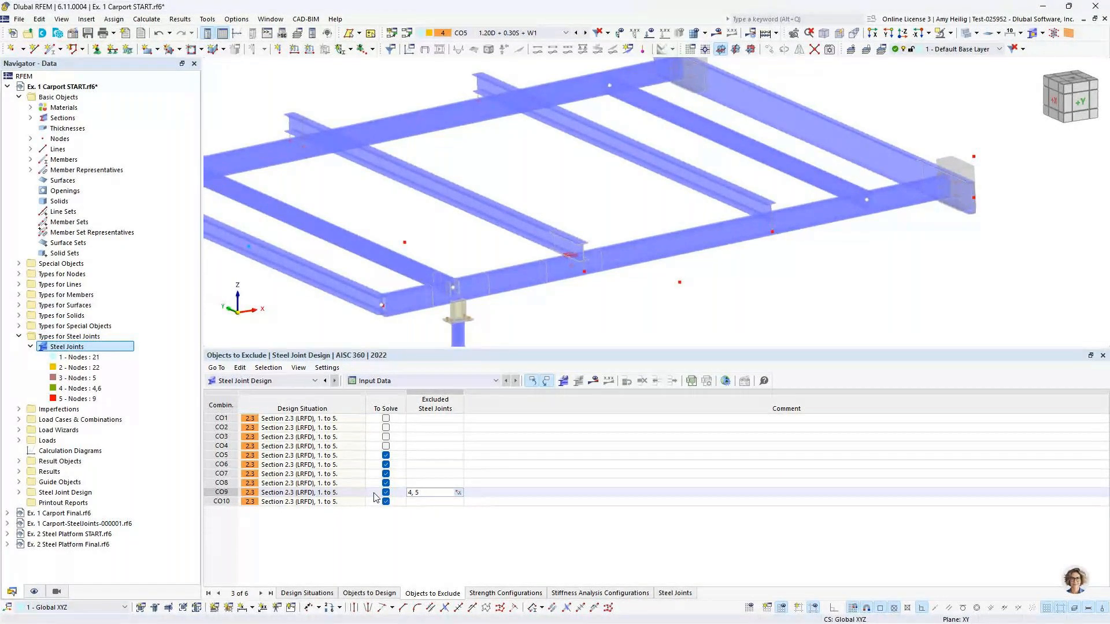
click(423, 503)
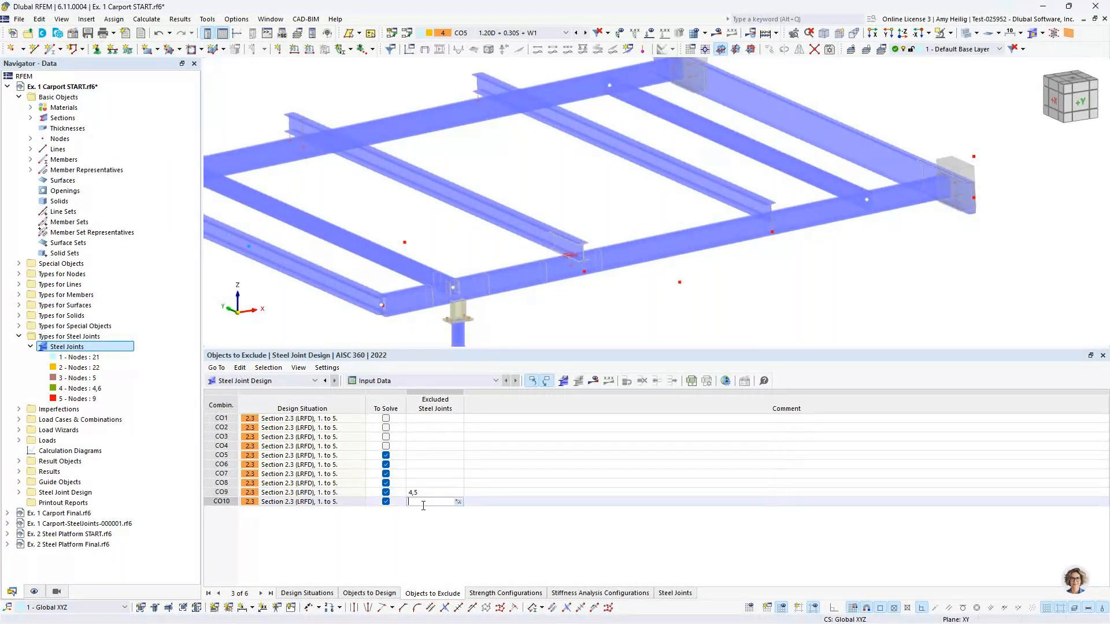
key(F8)
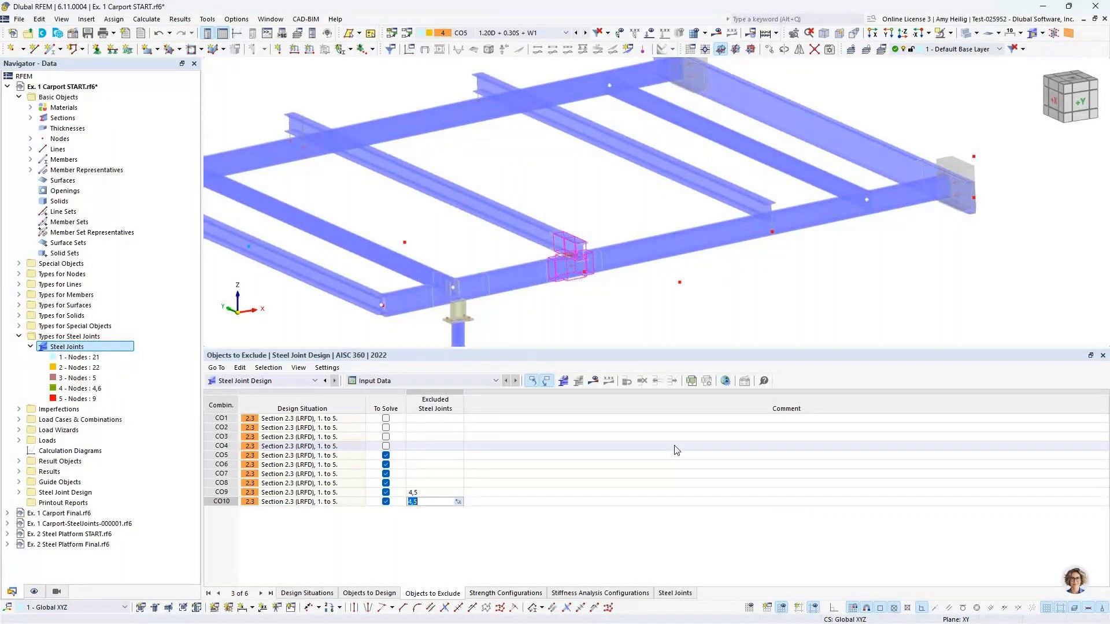
Turn off deleting all add-on results by changing input data in the Steel Joint Design global settings.
click(724, 381)
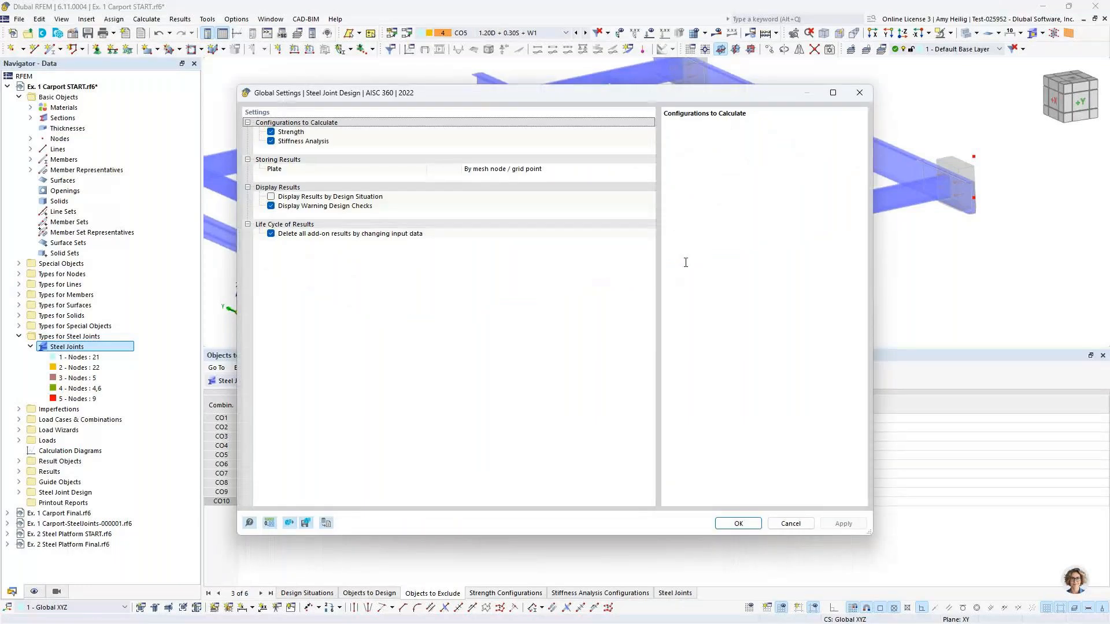
mouse_move(699, 91)
mouse_down()
mouse_move(697, 348)
mouse_move(711, 96)
mouse_up()
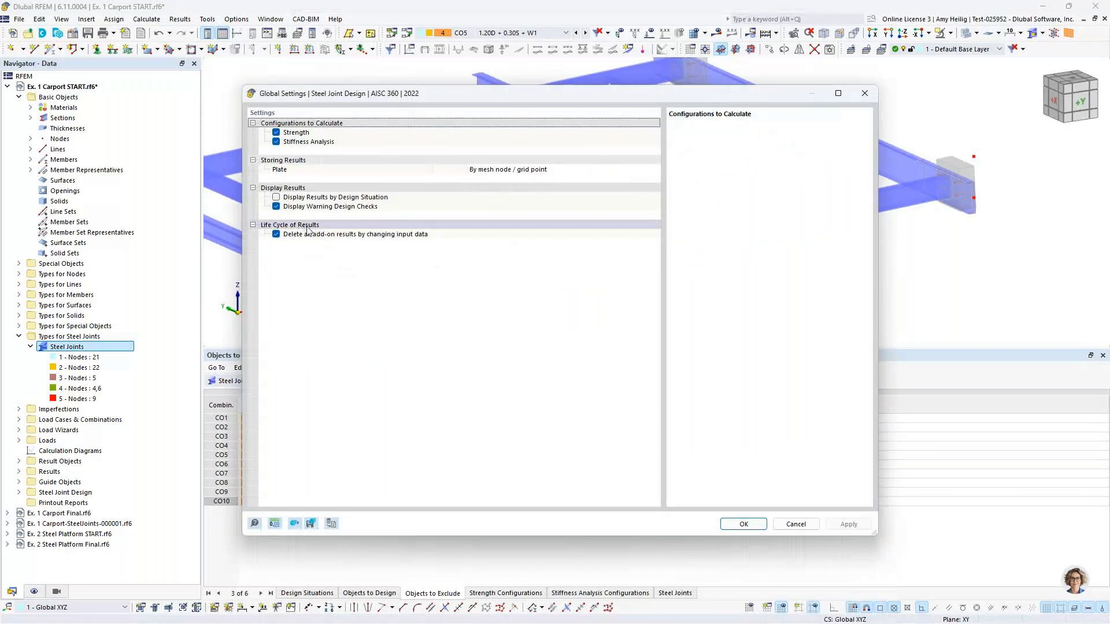
click(276, 234)
click(276, 235)
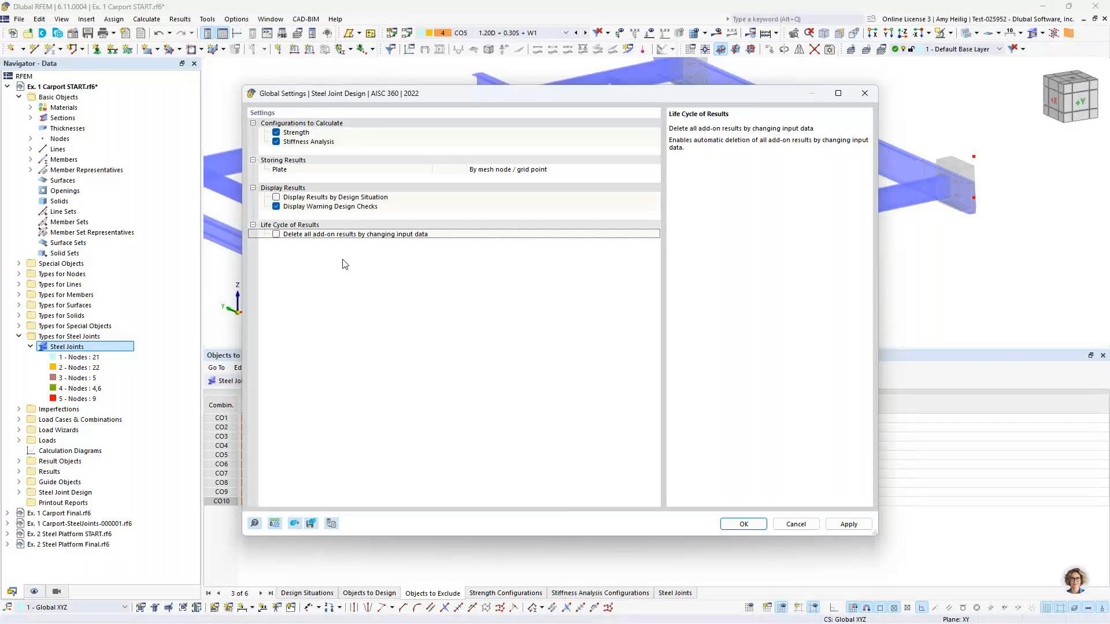
click(744, 520)
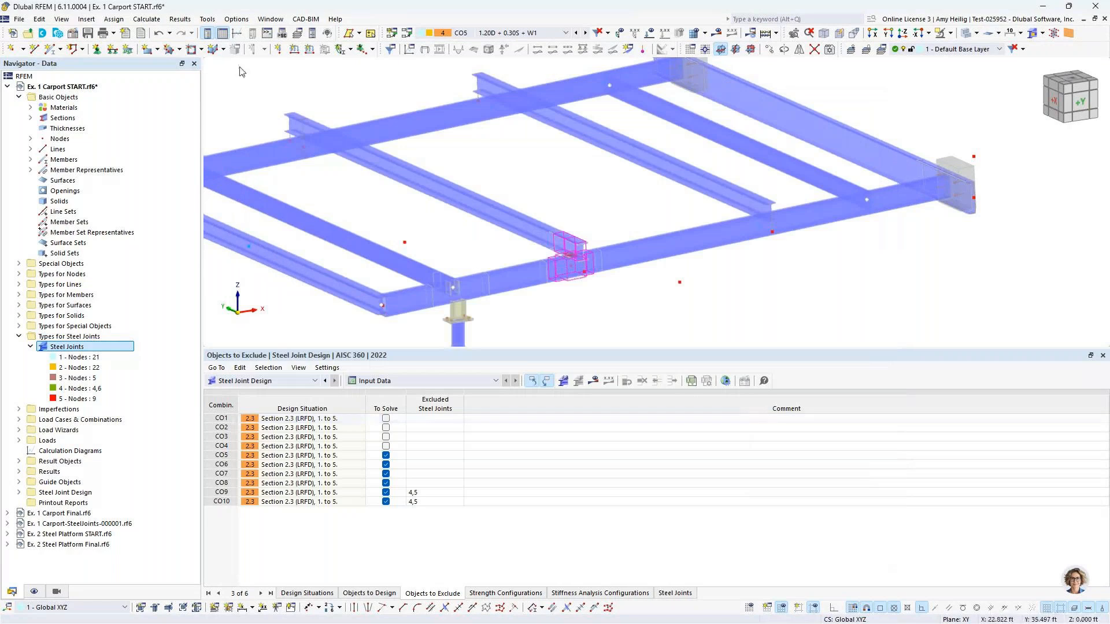
Switch to the Ex. 1 Carport Final.rf6 model and show its steel joint stress-strain analysis design ratios by node.
click(268, 21)
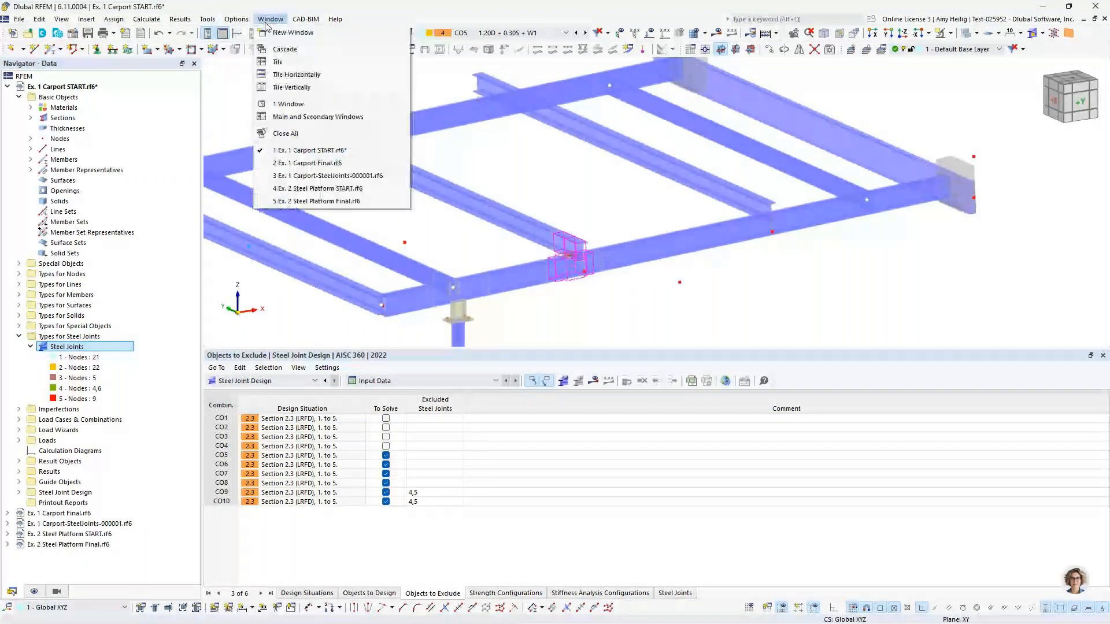
click(307, 163)
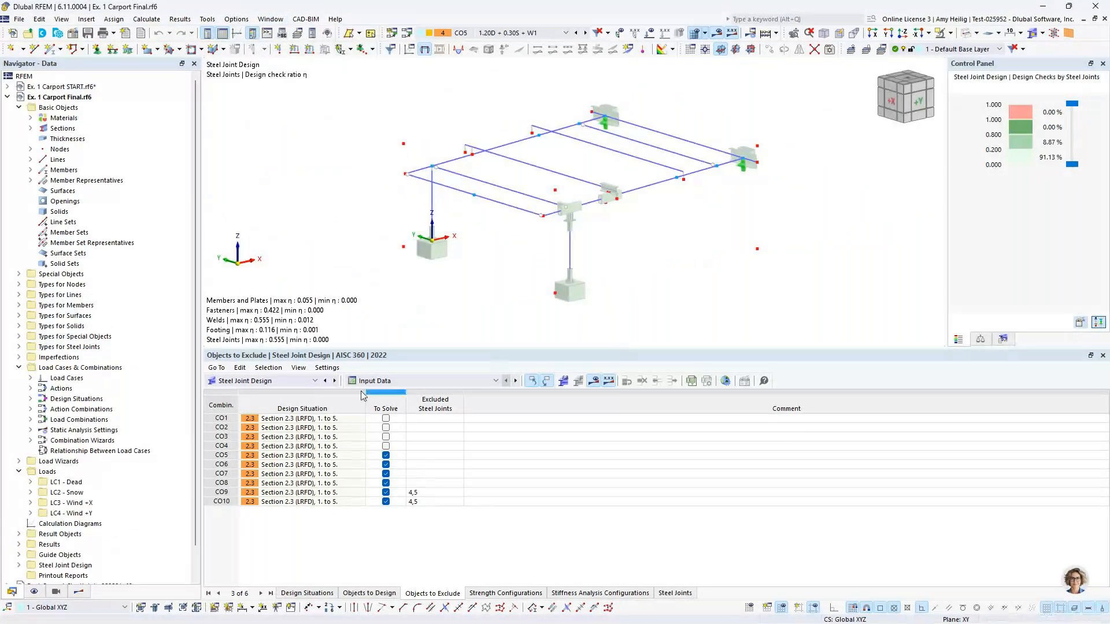
click(381, 380)
click(375, 406)
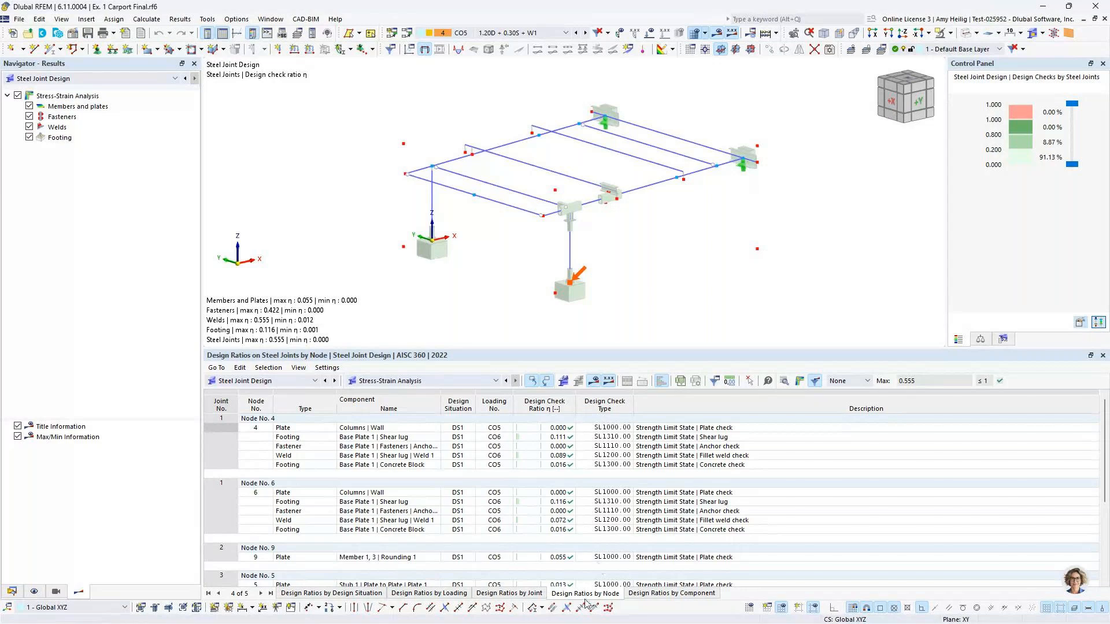
Locate the base plate joint in the model and show the design check details of node 4's Base Plate 1 shear lug.
click(684, 430)
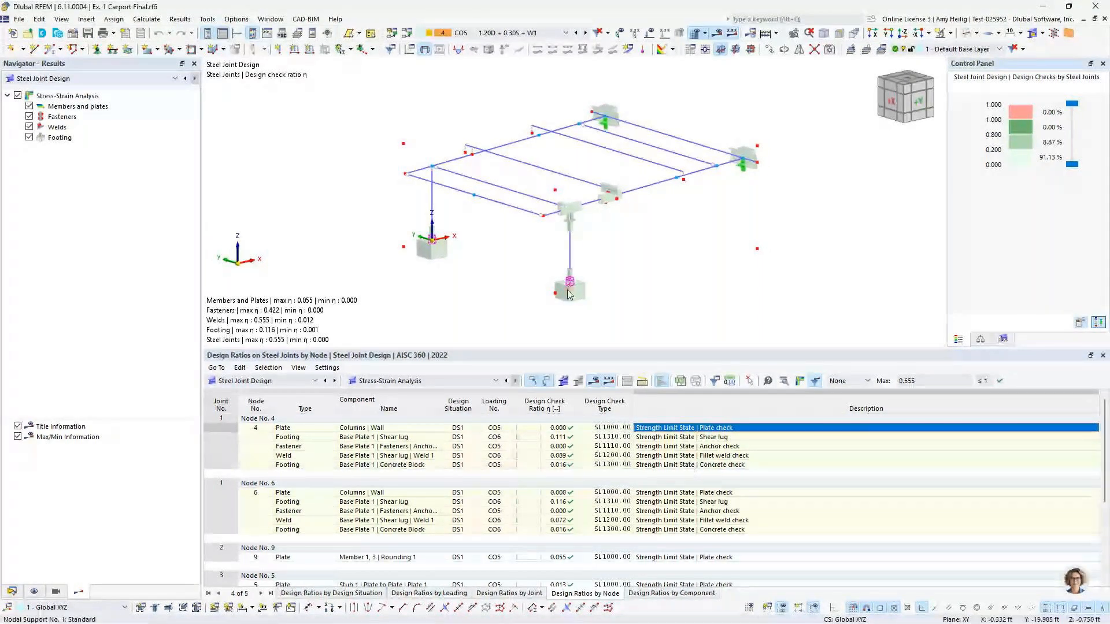
scroll(567, 292, up, 10)
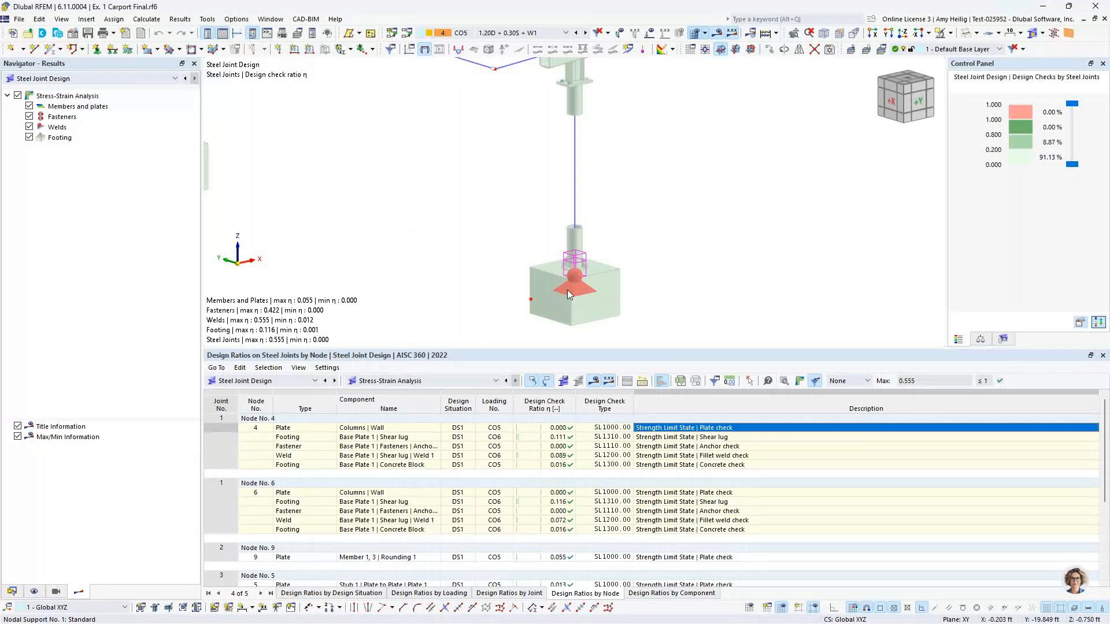
click(722, 440)
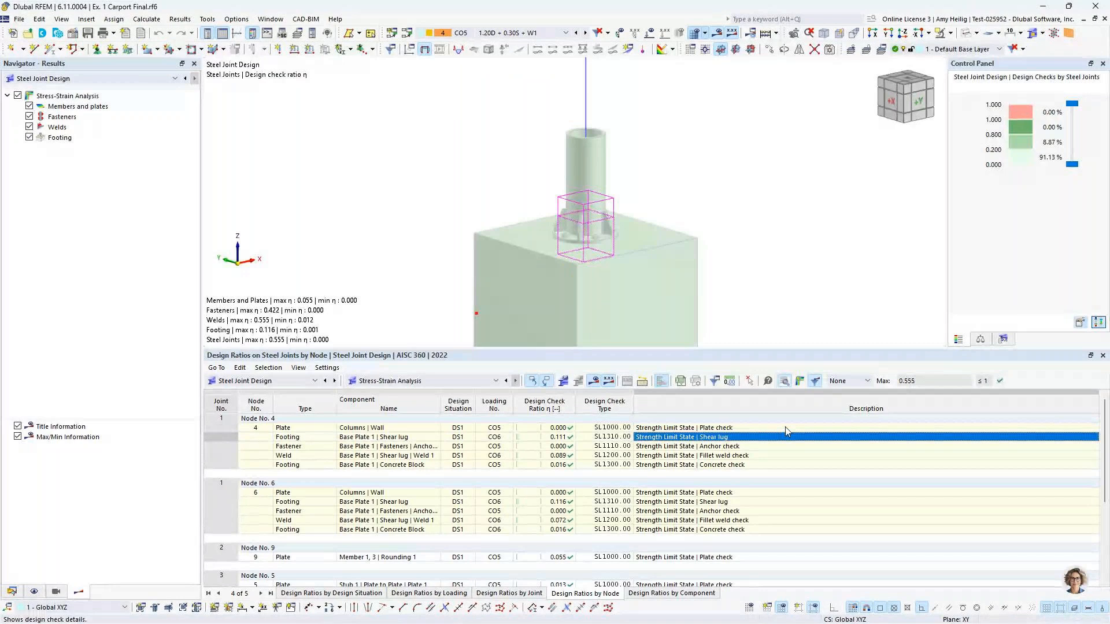
click(768, 381)
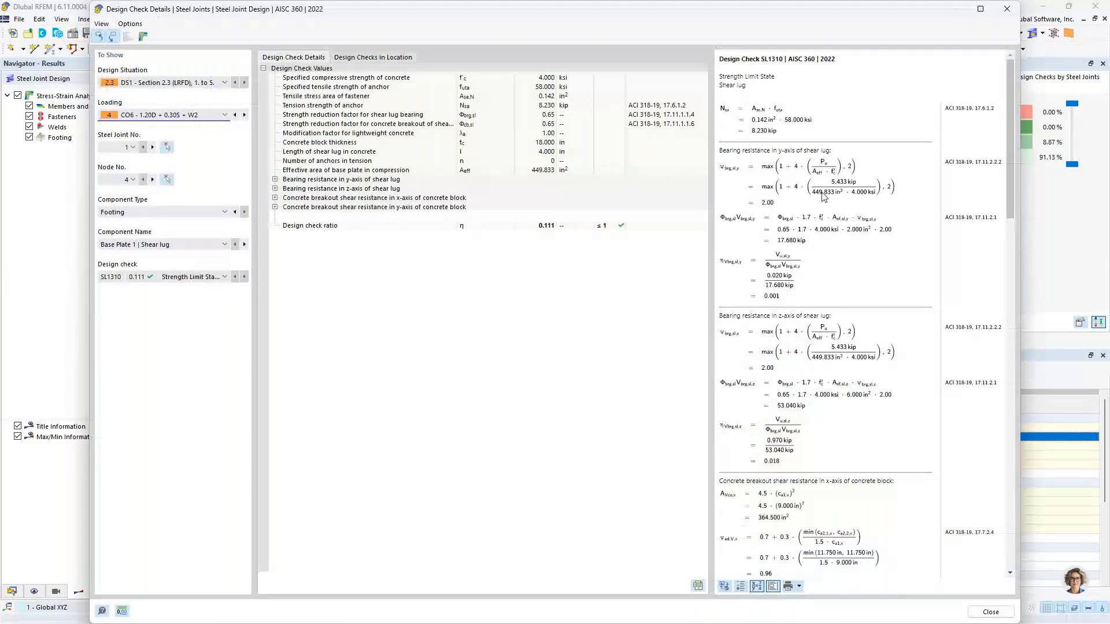
Read through the shear lug's bearing and concrete breakout resistance formulas down to the final design ratio, and close the details.
ctrl+scroll(824, 196, up, 2)
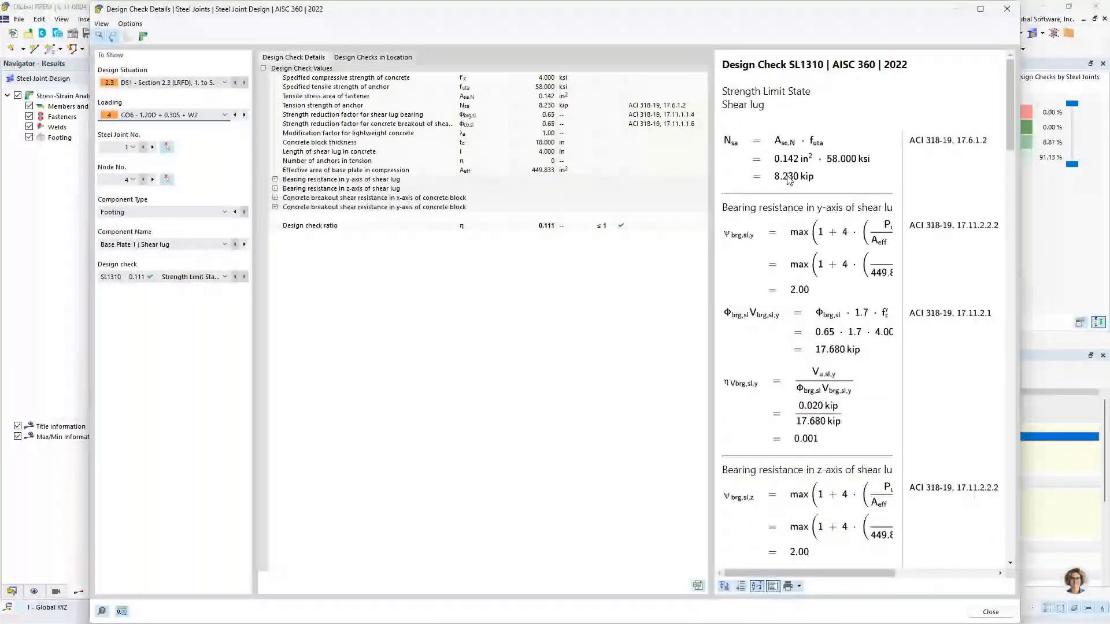
scroll(791, 190, down, 7)
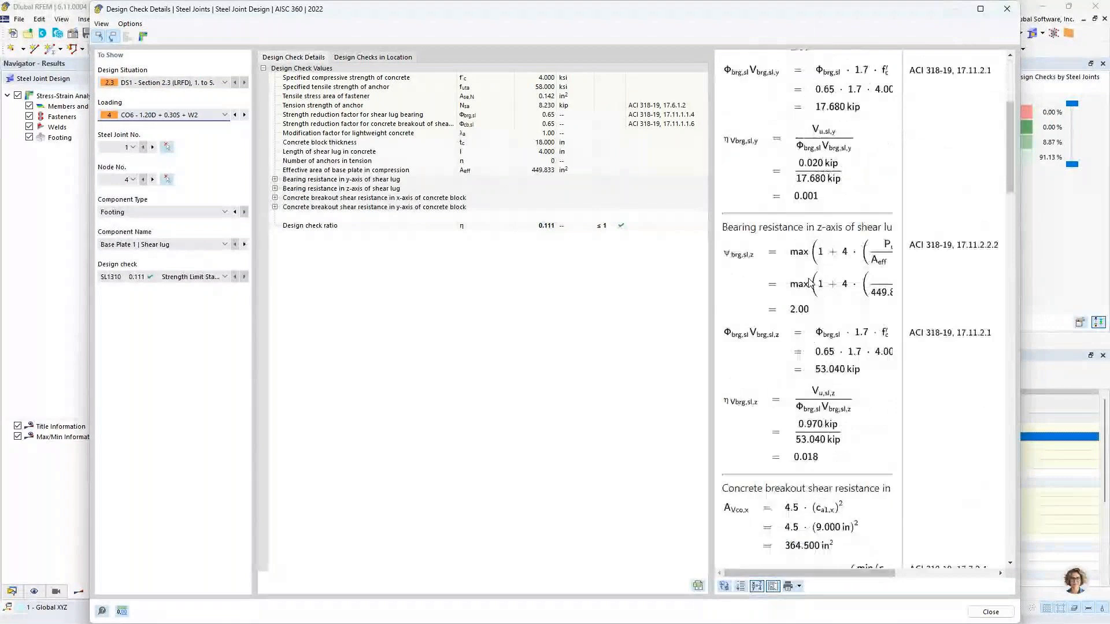
scroll(811, 284, down, 1)
mouse_move(796, 573)
mouse_down()
mouse_move(843, 586)
mouse_move(800, 581)
mouse_up()
scroll(793, 439, down, 3)
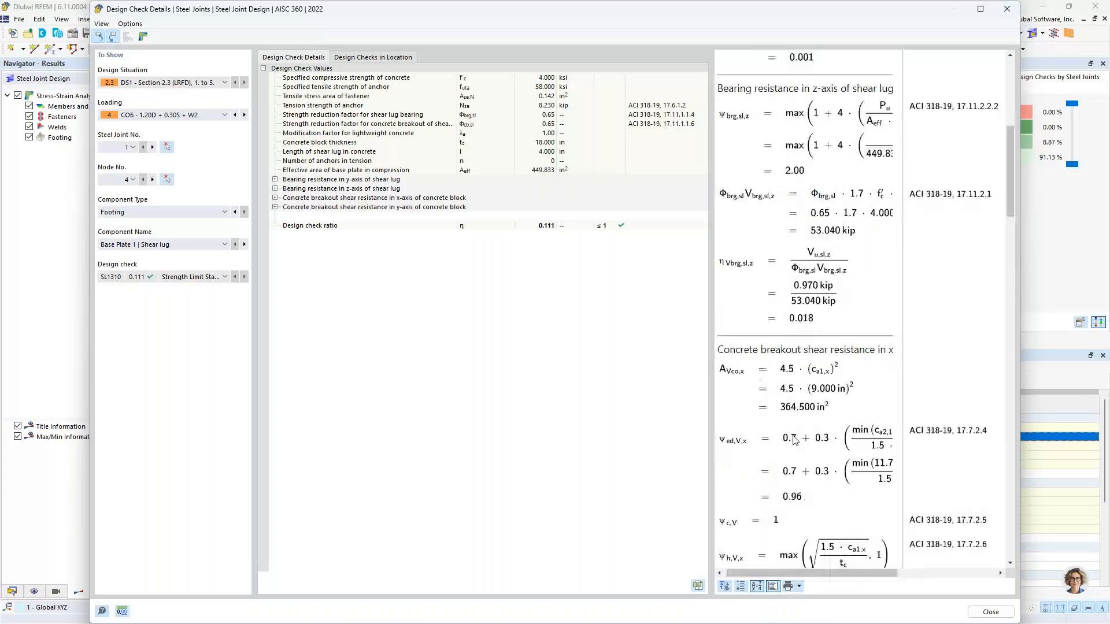
scroll(793, 439, down, 19)
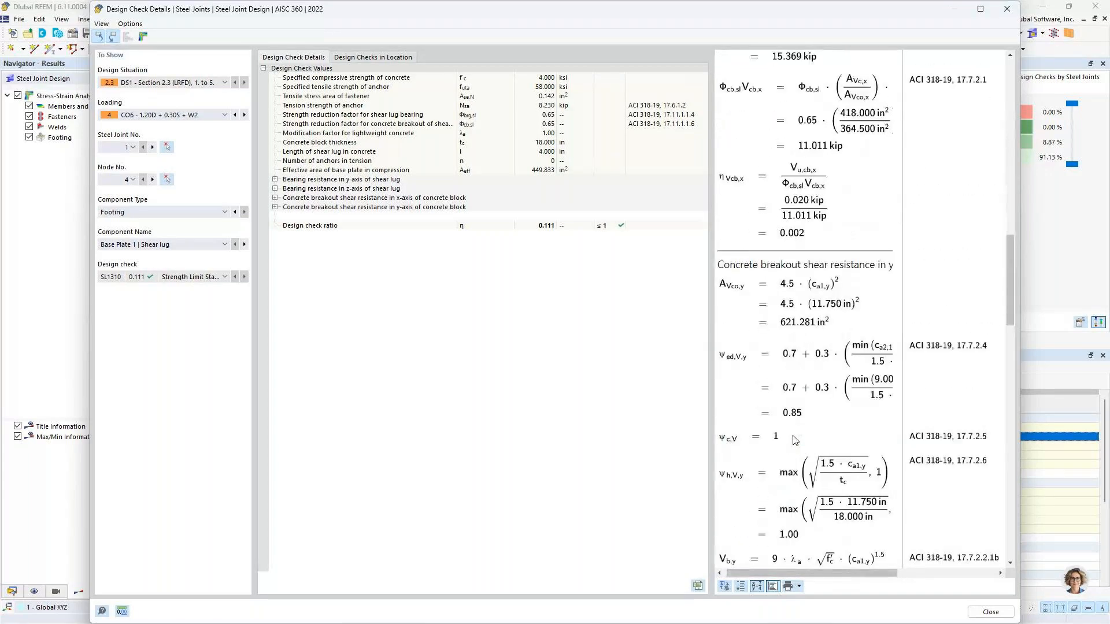
scroll(793, 440, down, 14)
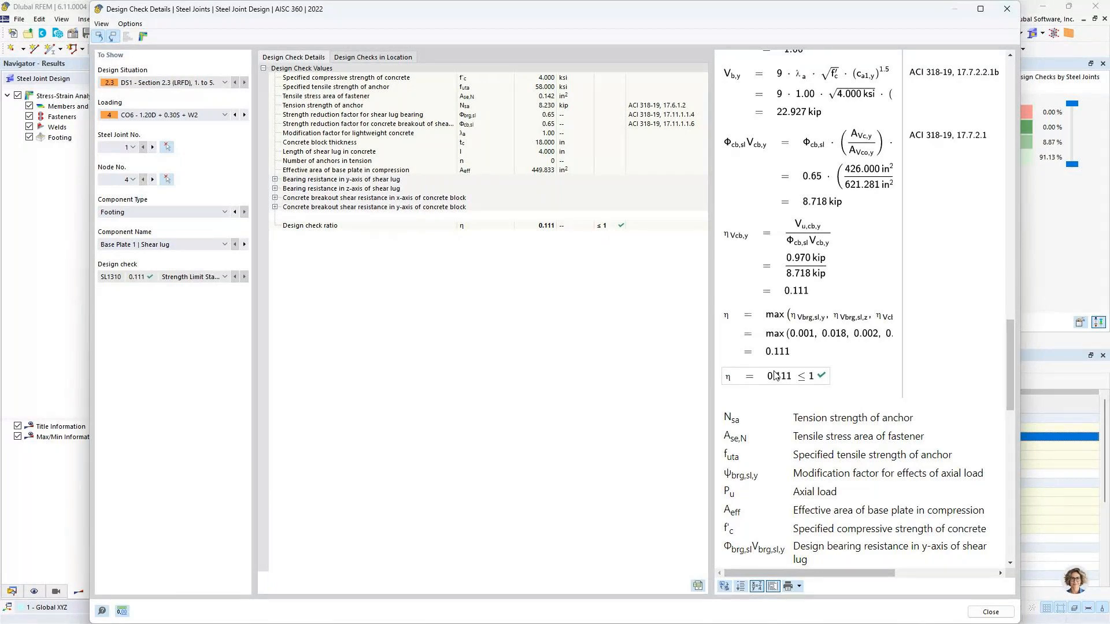
click(990, 612)
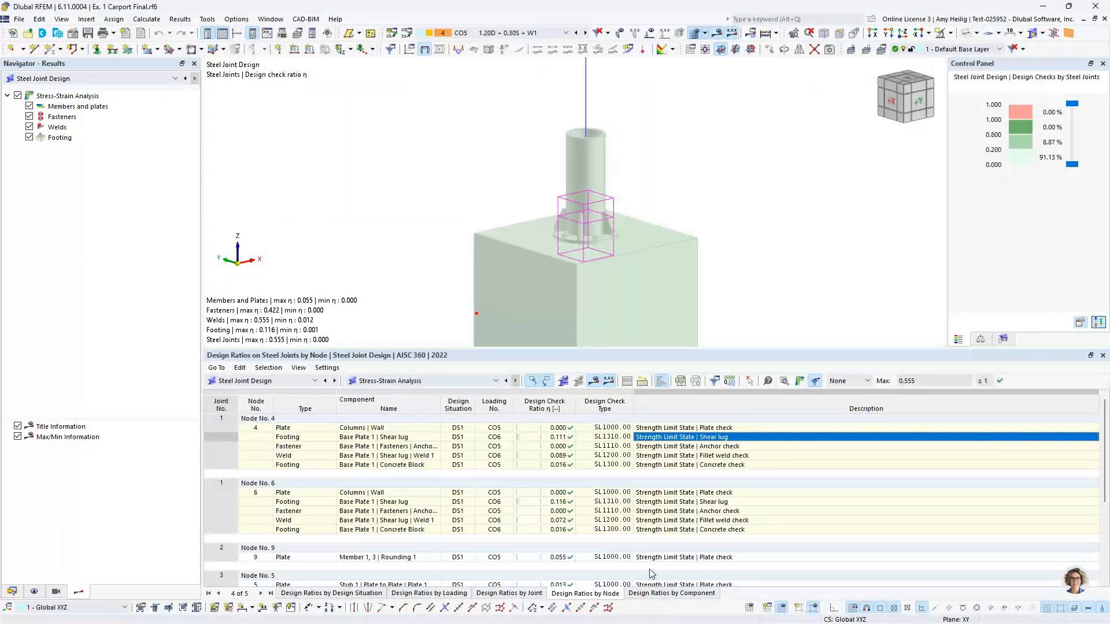
Show the graphical steel joint results for node 4 and display the finite element mesh on the base plate connection.
click(801, 382)
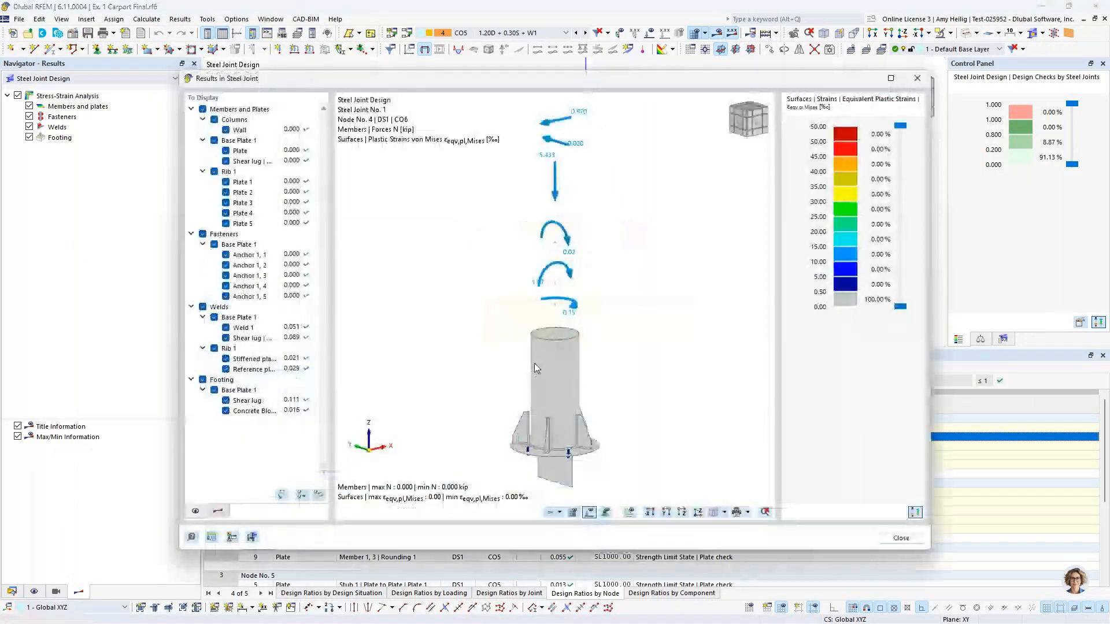
scroll(551, 487, up, 4)
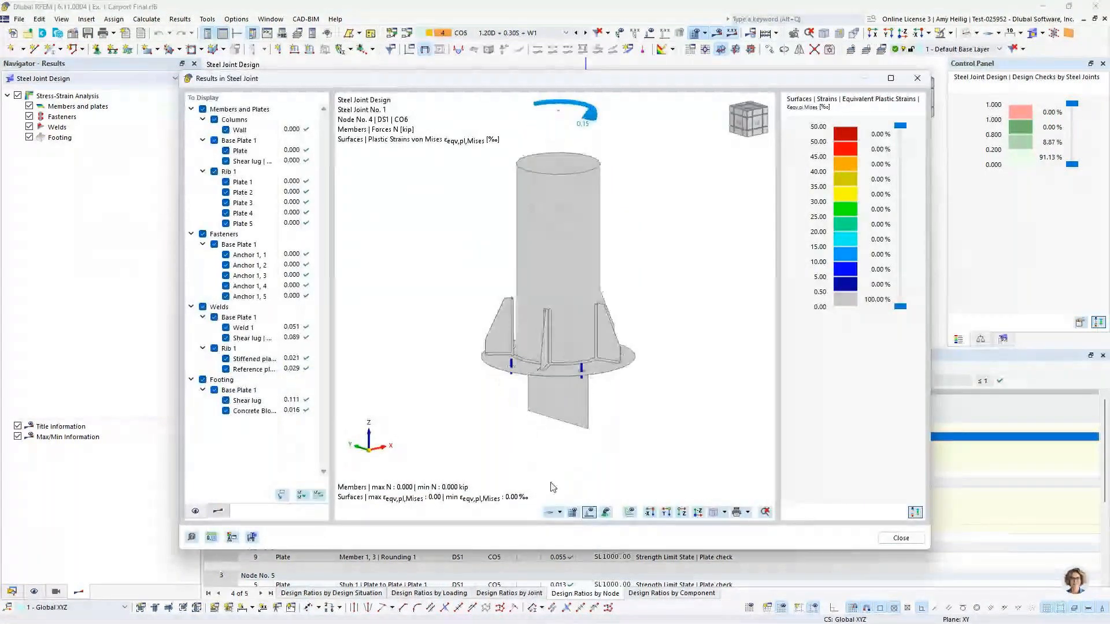
click(572, 512)
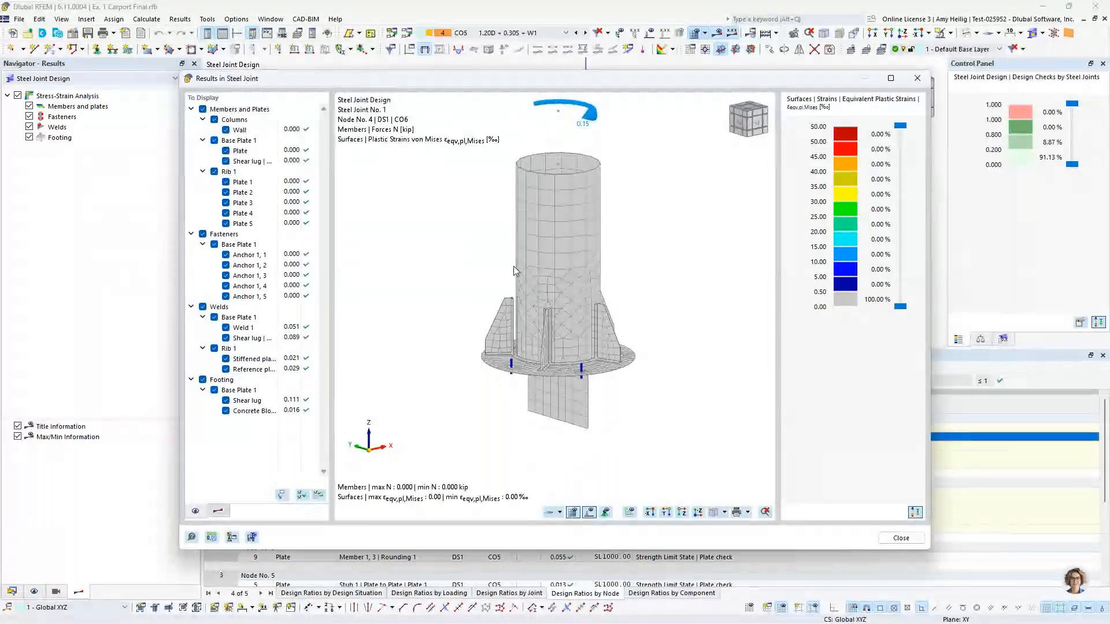
Inspect the meshed base plate connection from several angles, hide the finite element mesh, and display the equivalent stresses on the surfaces.
ctrl+middle_drag(513, 266, 584, 456)
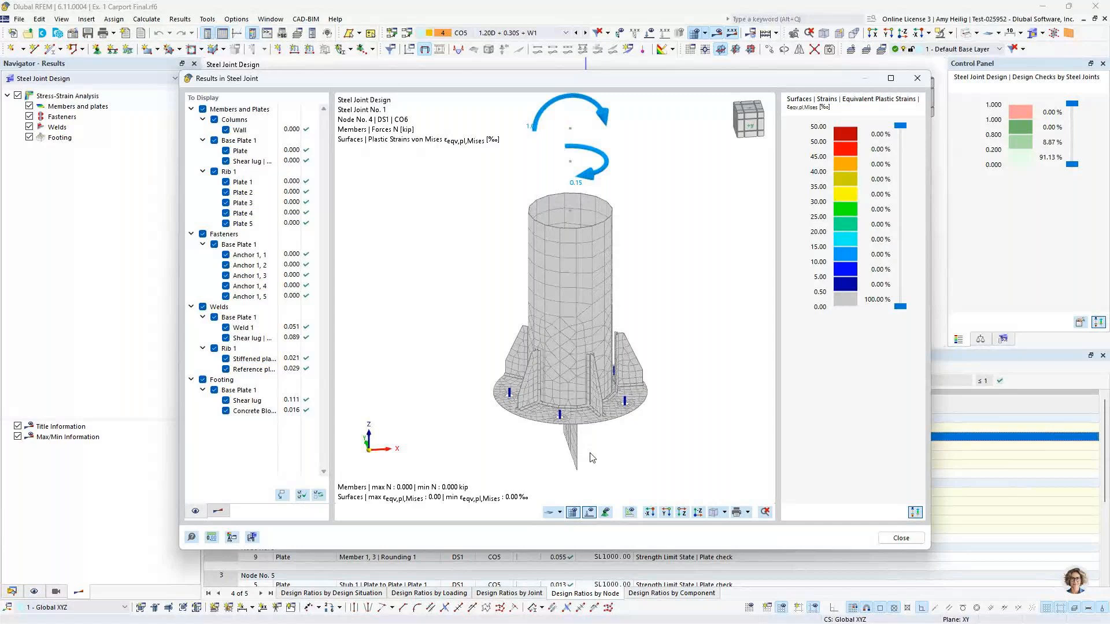
scroll(591, 457, down, 2)
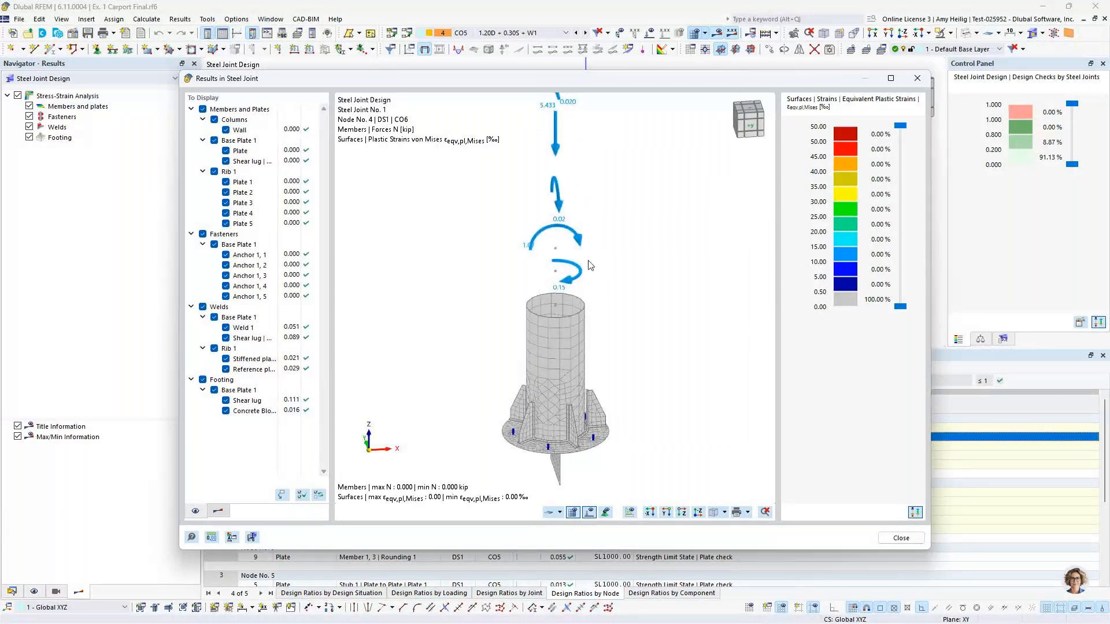
scroll(542, 400, up, 5)
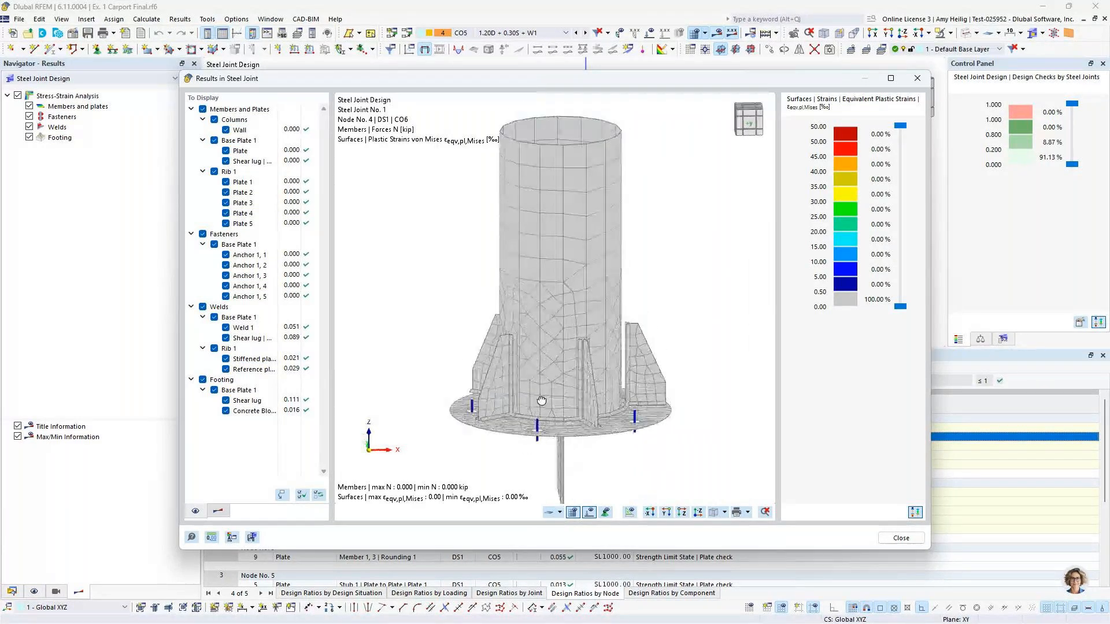
click(571, 514)
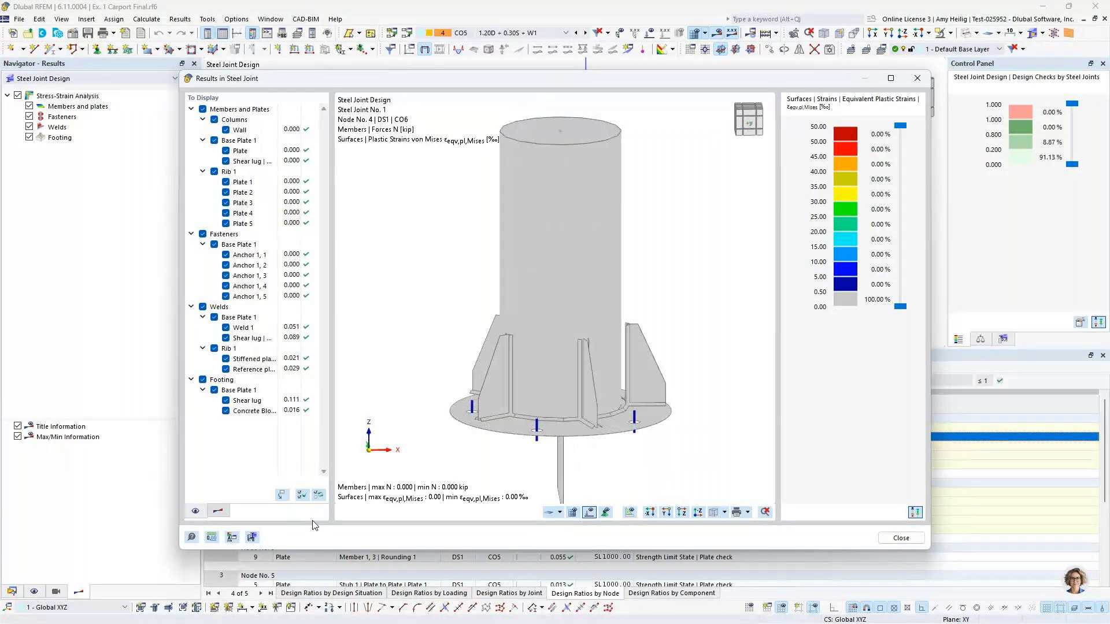
click(217, 510)
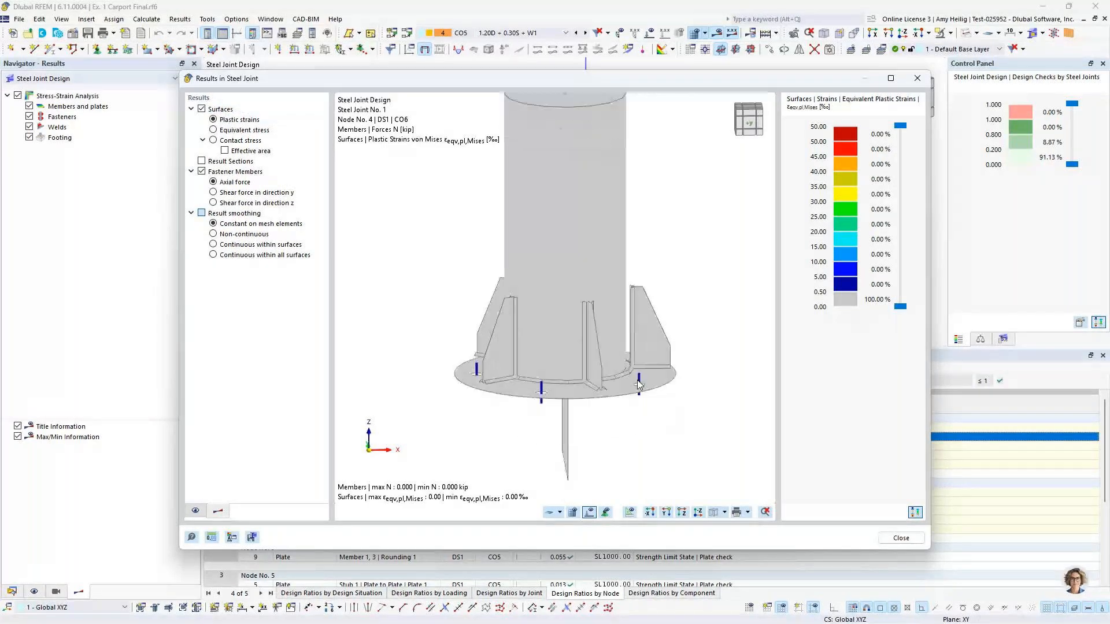
click(214, 130)
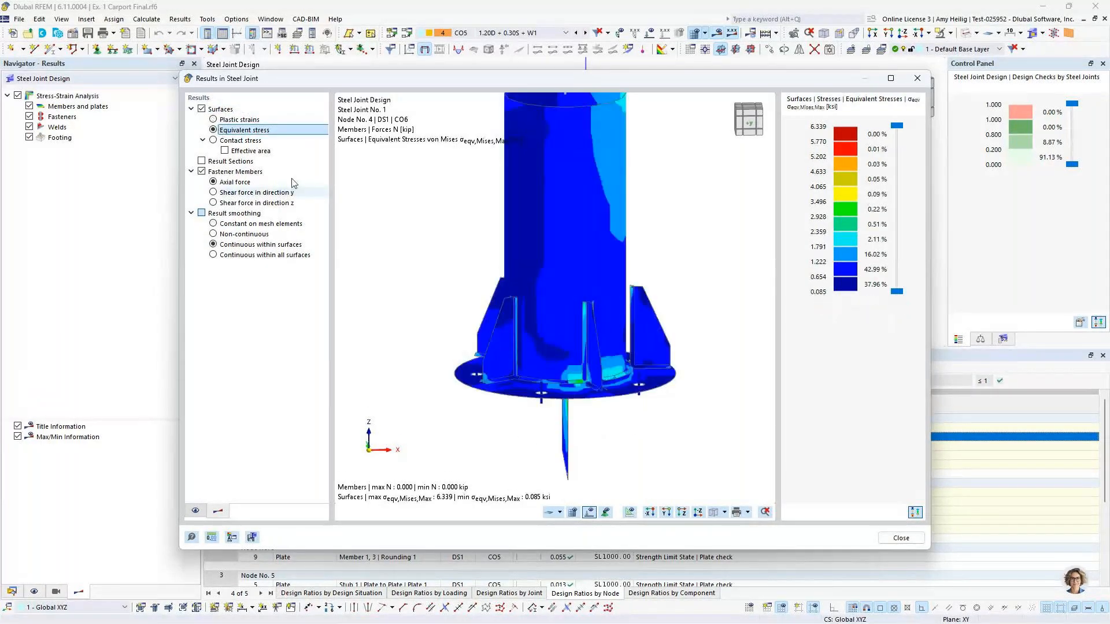
Examine the equivalent stress distribution on the base plate and the shear lug beneath it.
ctrl+middle_drag(624, 429, 528, 412)
scroll(528, 413, up, 3)
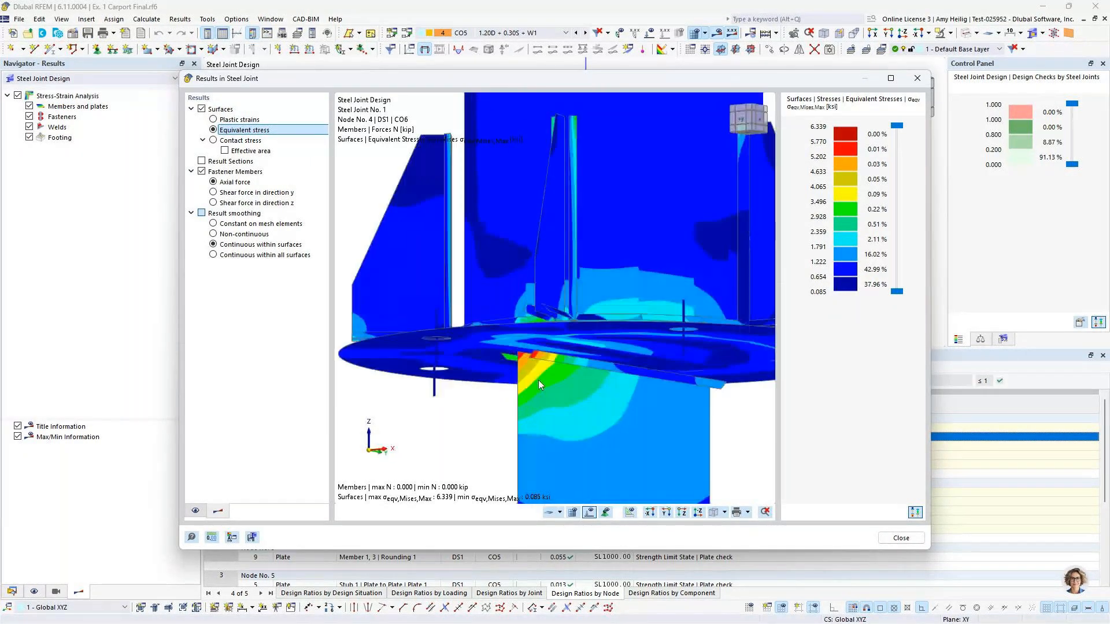
scroll(557, 386, down, 2)
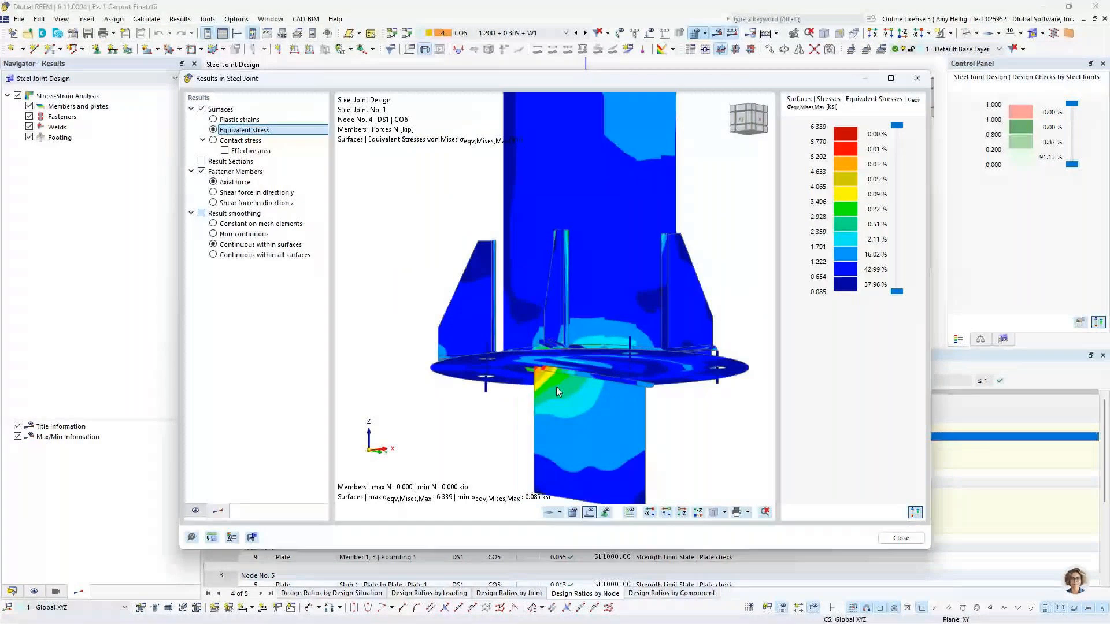
scroll(593, 276, down, 2)
middle_drag(592, 277, 510, 345)
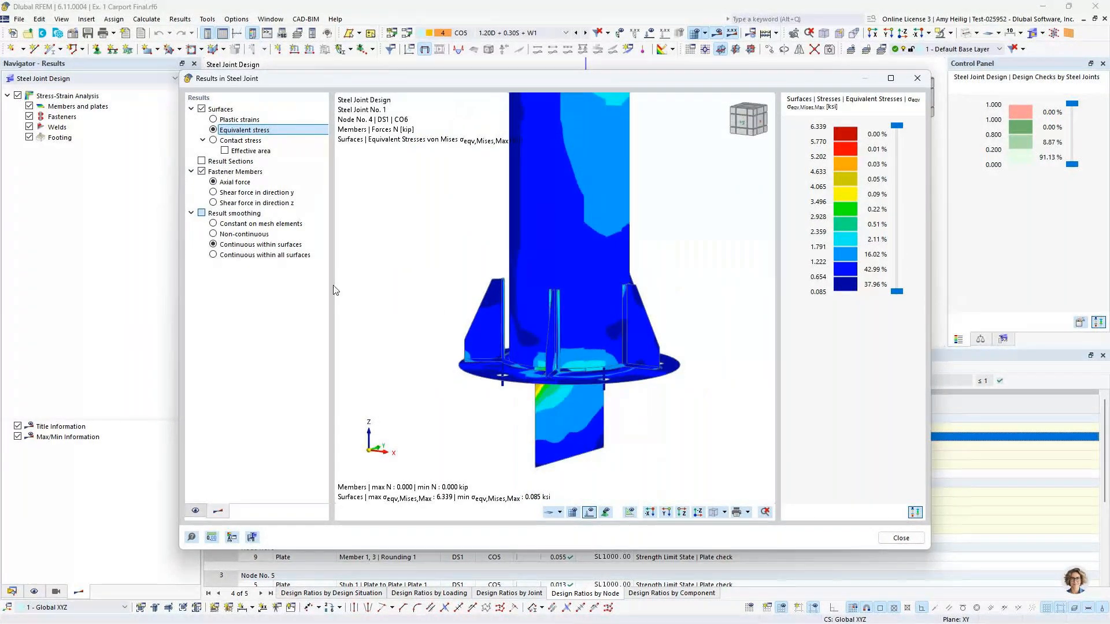
Display the base plate's contact stresses viewed from above, and switch the effective area on and back off.
click(214, 141)
ctrl+middle_drag(538, 313, 580, 398)
ctrl+middle_drag(564, 303, 585, 404)
middle_drag(574, 357, 555, 410)
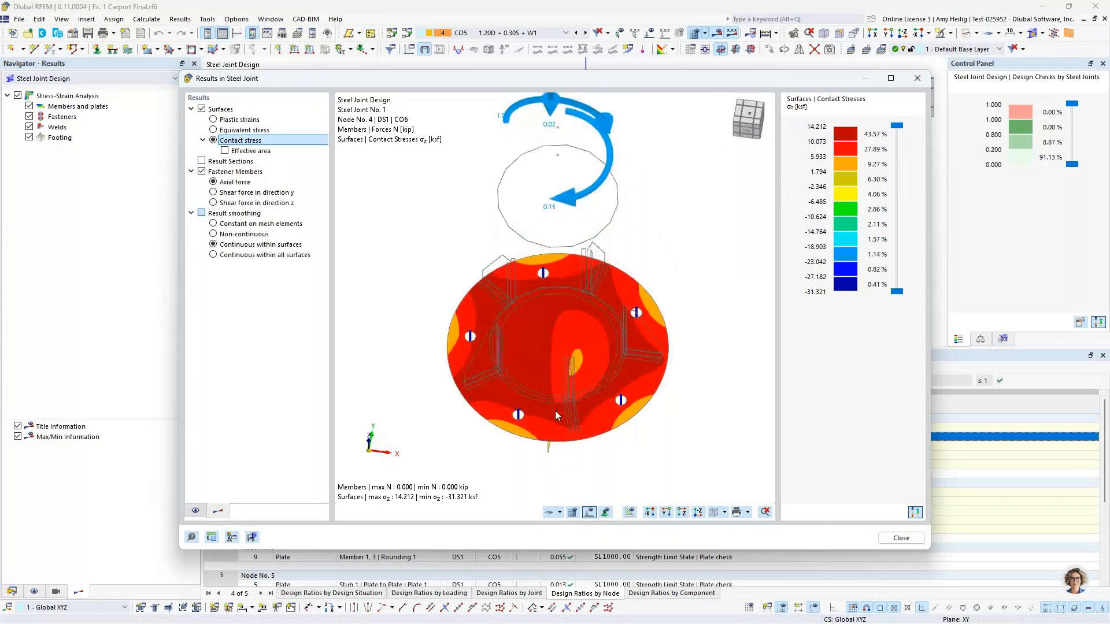
click(226, 153)
click(224, 151)
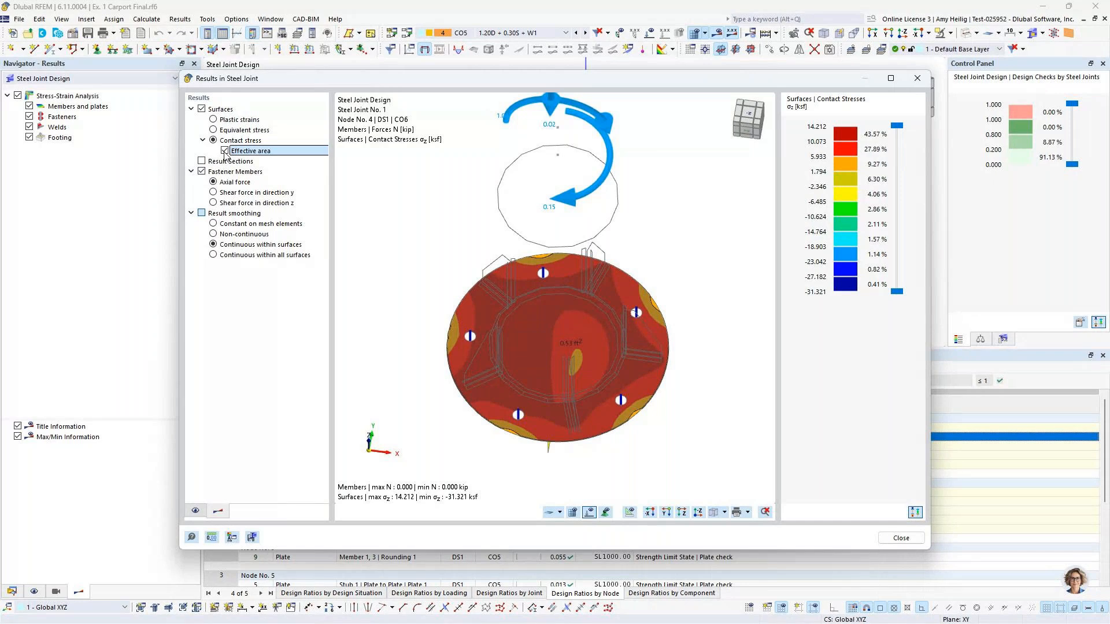
click(225, 151)
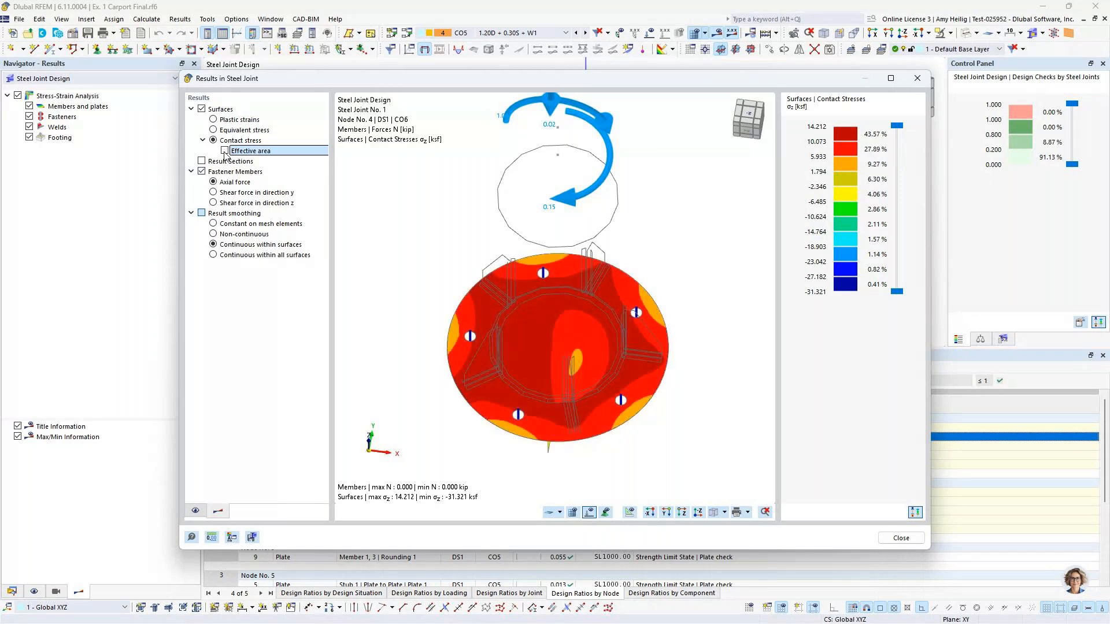
Hide the loads, return the surface results to equivalent stress, and close the steel joint results.
click(588, 512)
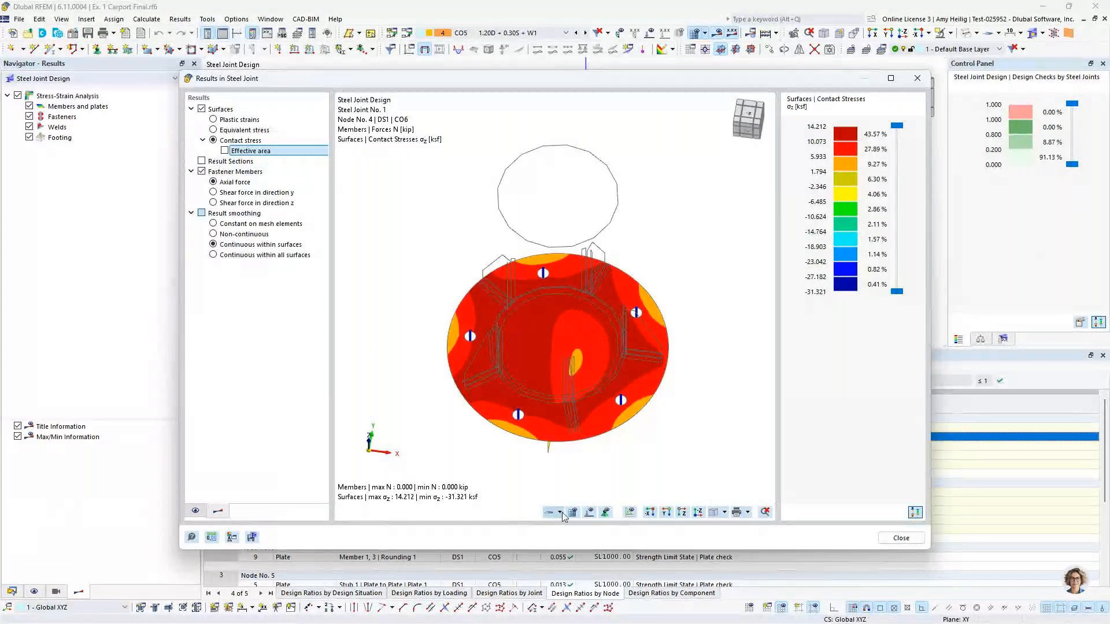
click(213, 130)
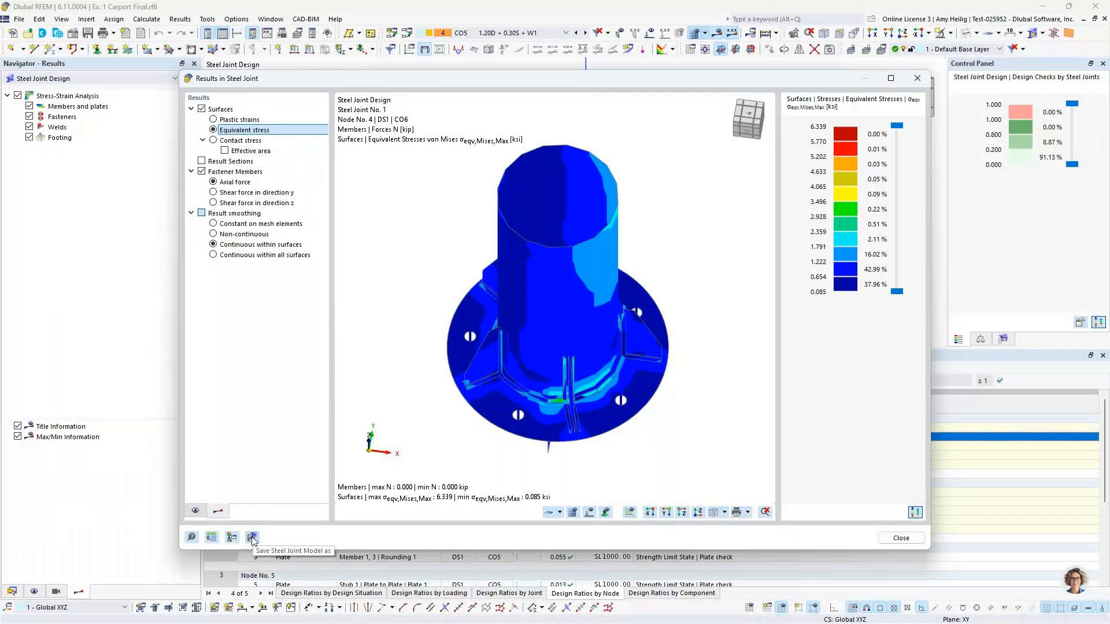
click(901, 537)
Switch to the model Ex. 1 Carport-SteelJoints-000001.rf6 and shrink the table area to enlarge the model view.
click(257, 19)
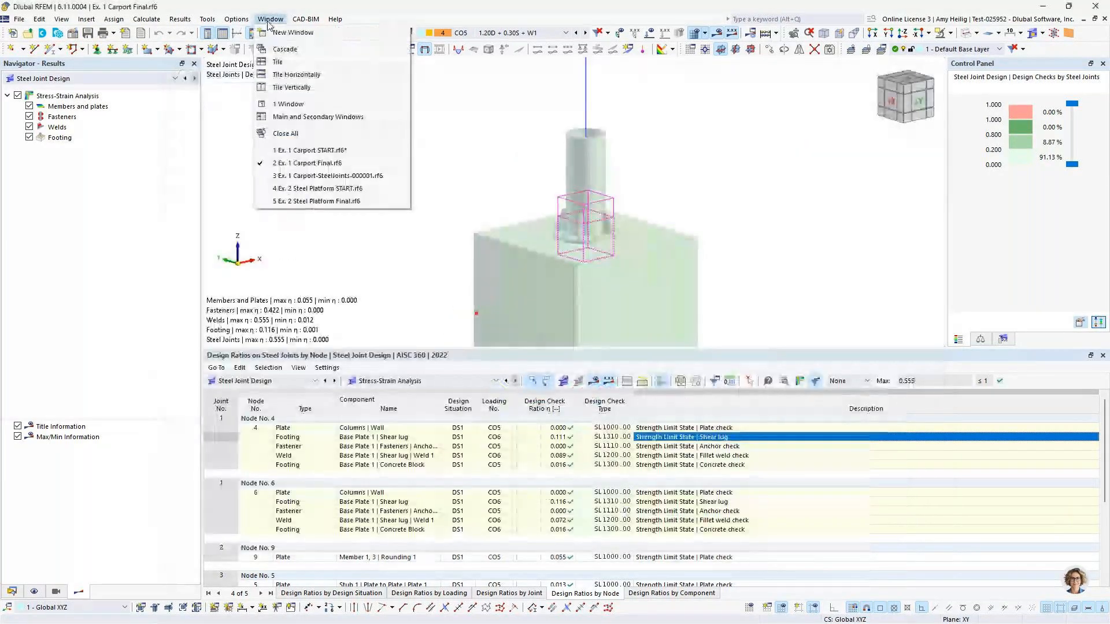
click(305, 176)
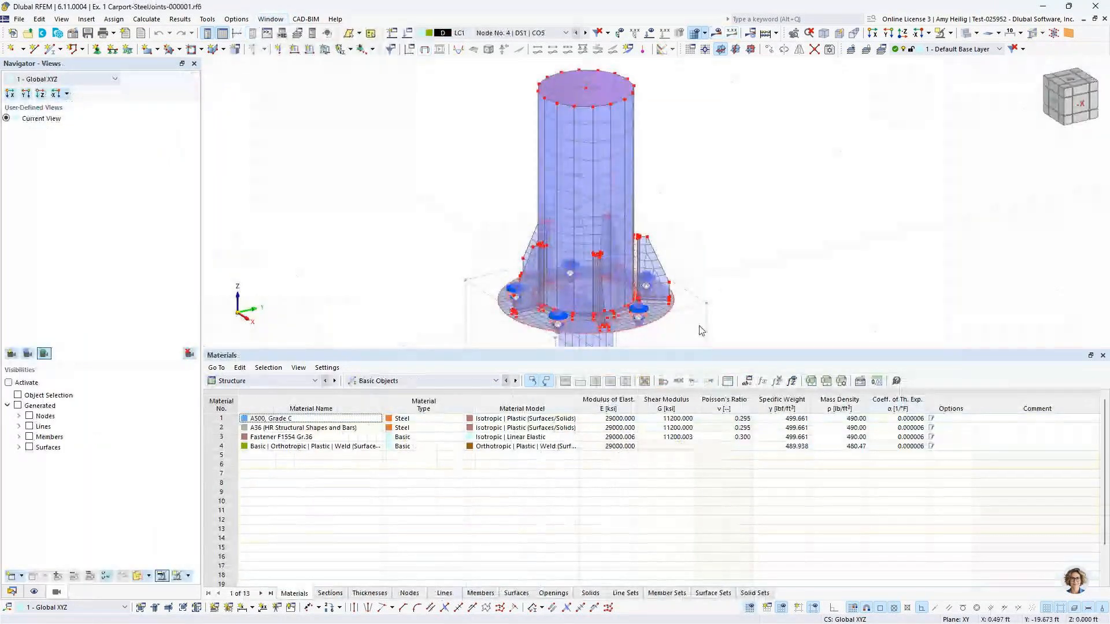
drag(684, 350, 663, 456)
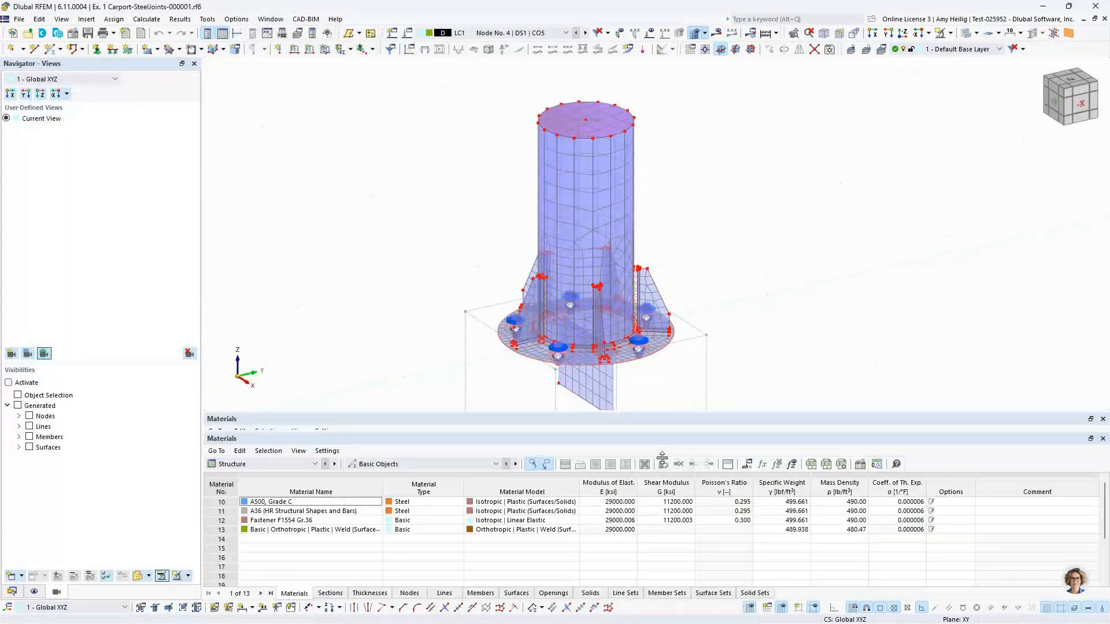
Examine the meshed column base with its shear lug, and review the joint's applied loads through load case LC3.
ctrl+middle_drag(644, 394, 606, 390)
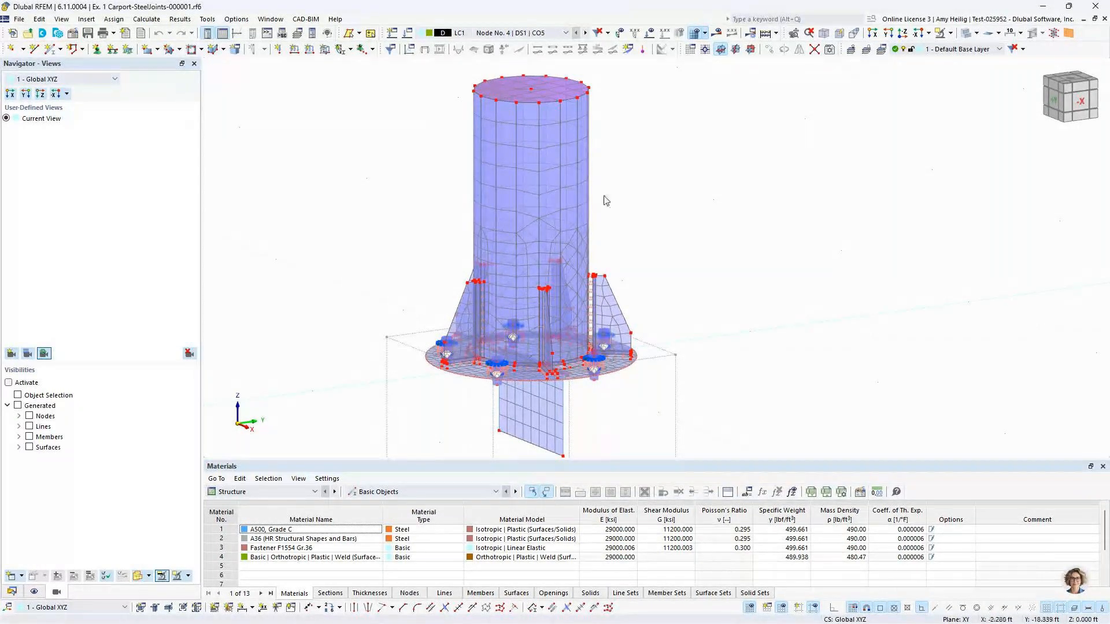
middle_drag(502, 414, 496, 395)
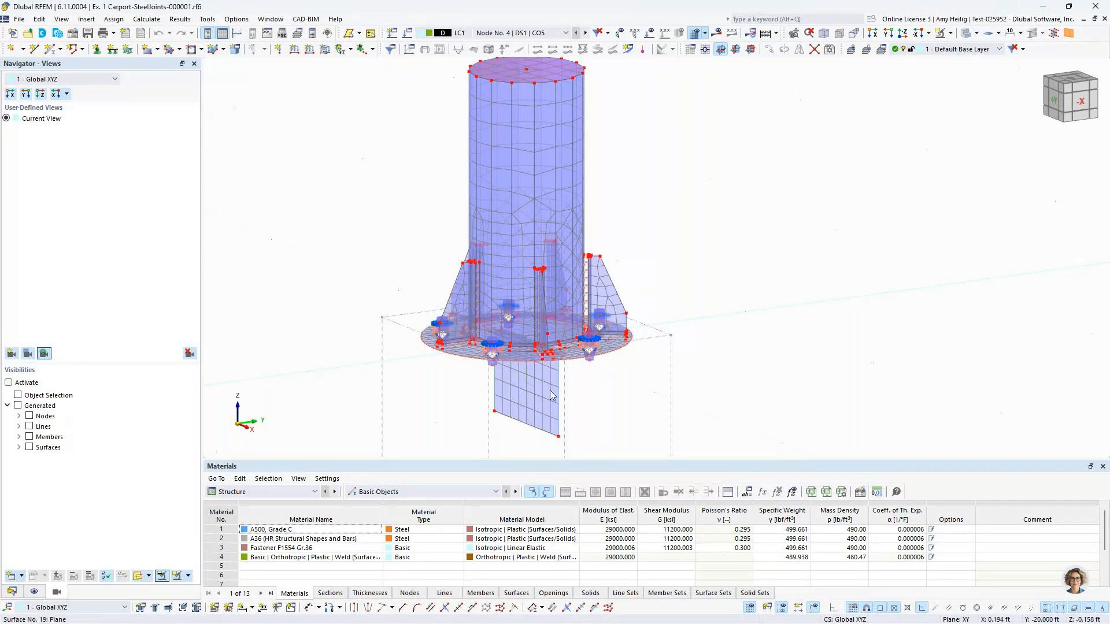
scroll(539, 375, up, 2)
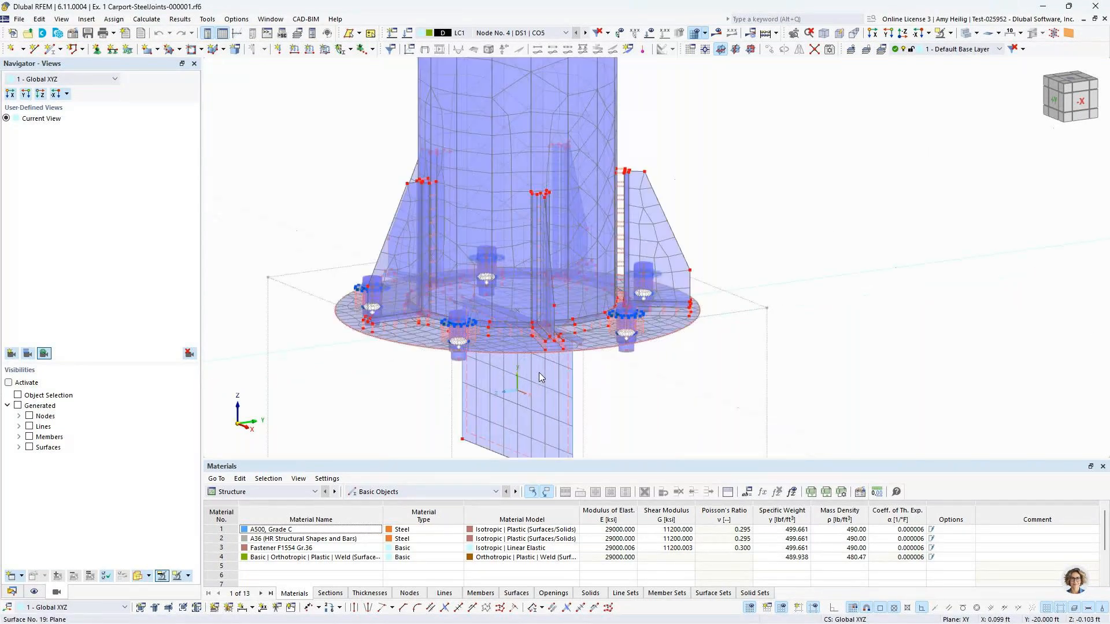
scroll(380, 404, down, 2)
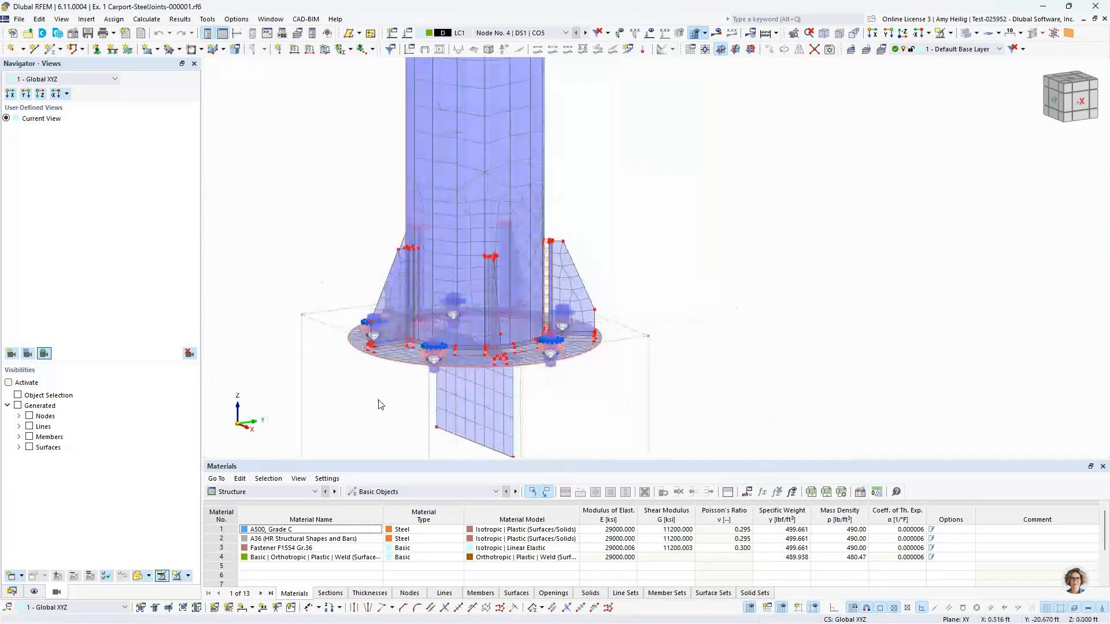
scroll(380, 404, down, 2)
scroll(527, 329, down, 2)
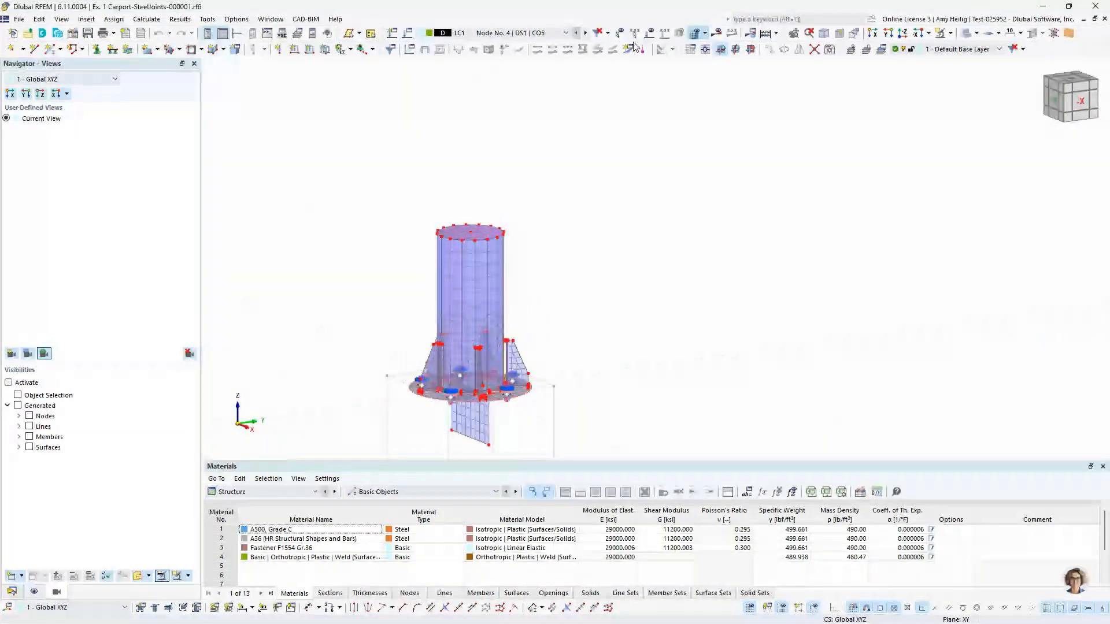
click(585, 33)
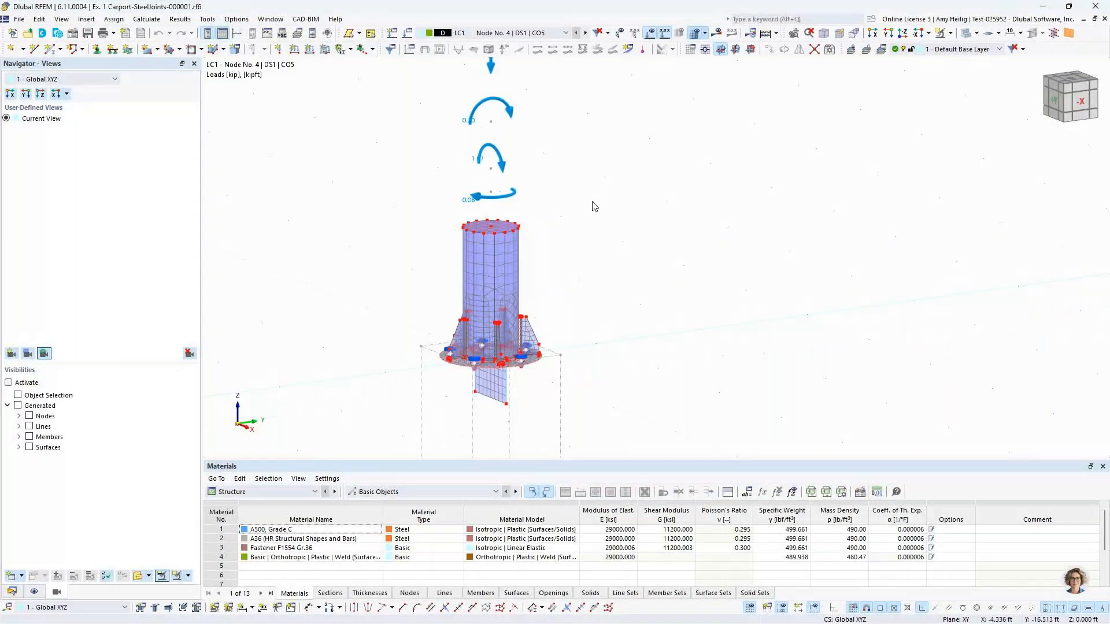
click(585, 33)
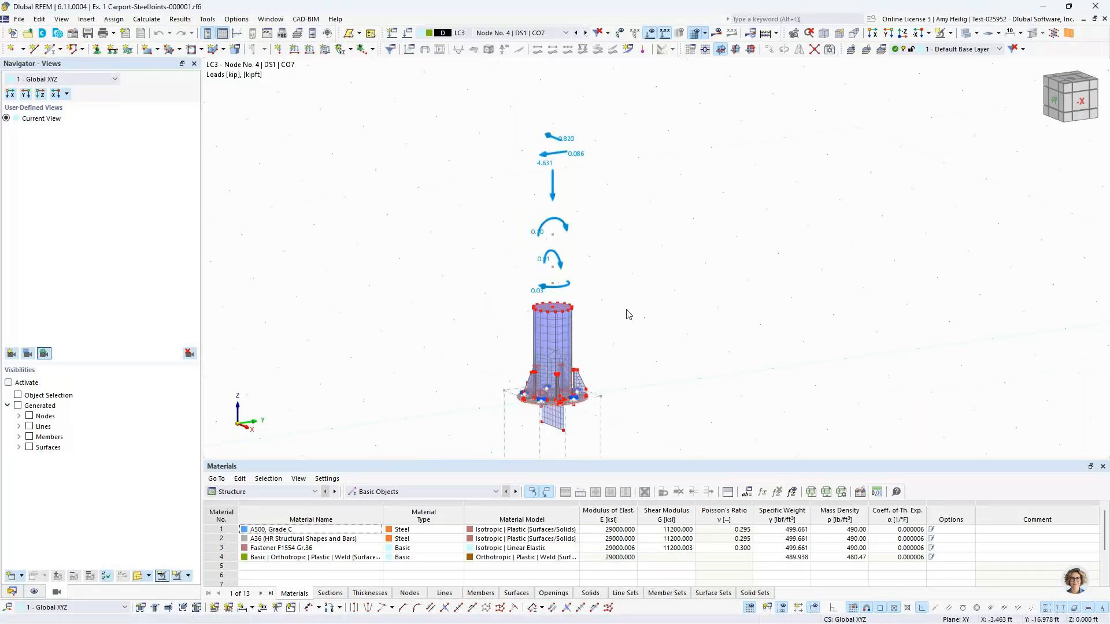
Return to the model Ex. 1 Carport Final.rf6 and show the surrounding carport structure with its joints.
click(269, 19)
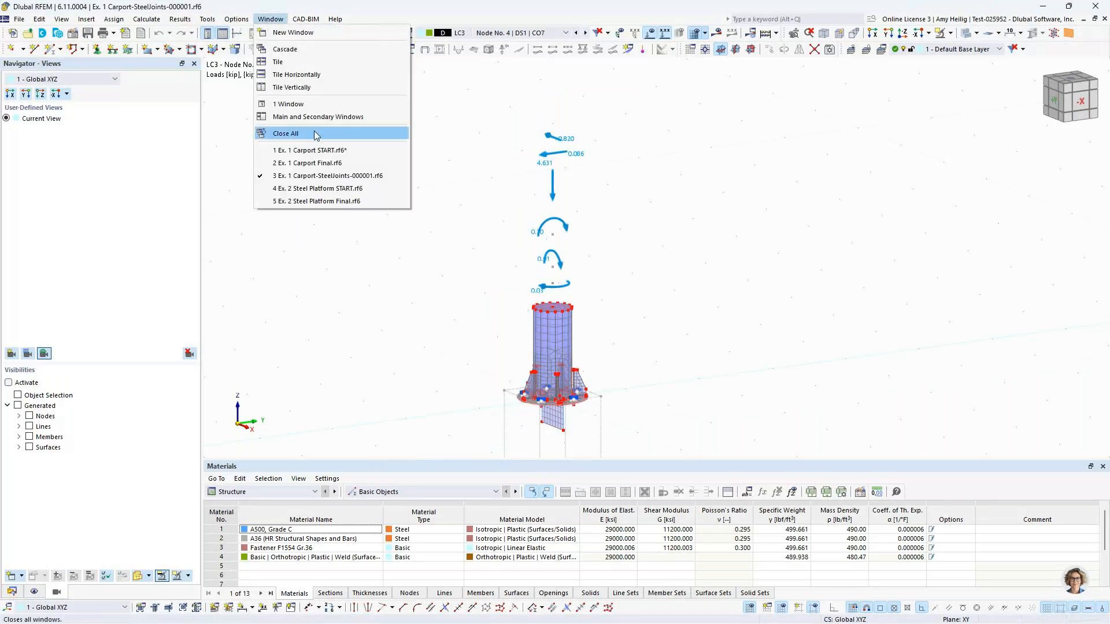
click(317, 164)
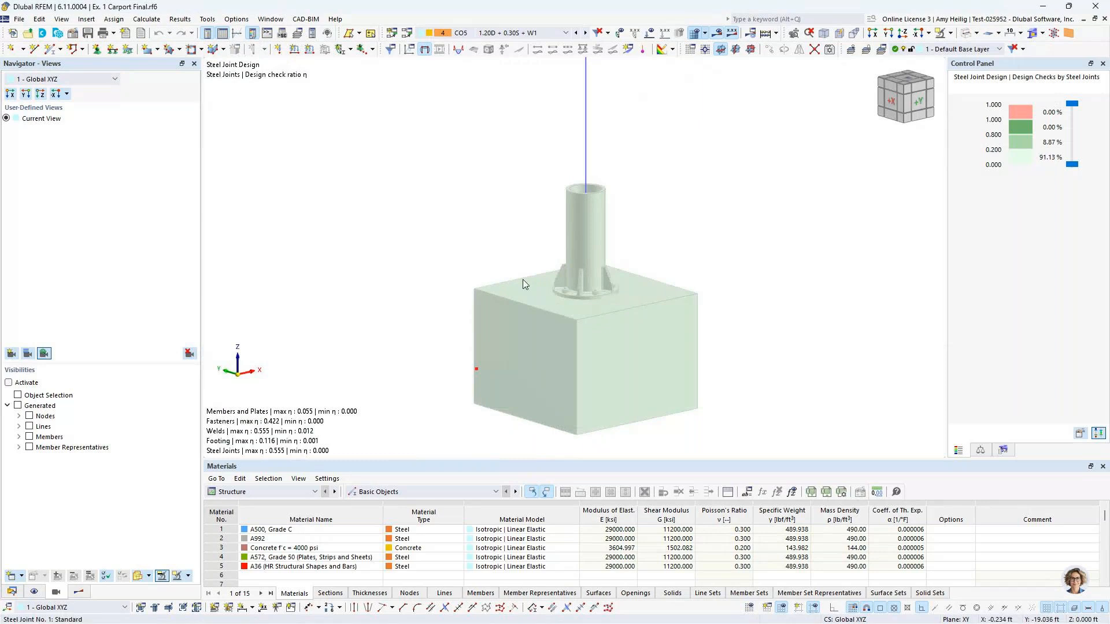
scroll(508, 281, down, 3)
scroll(508, 281, down, 5)
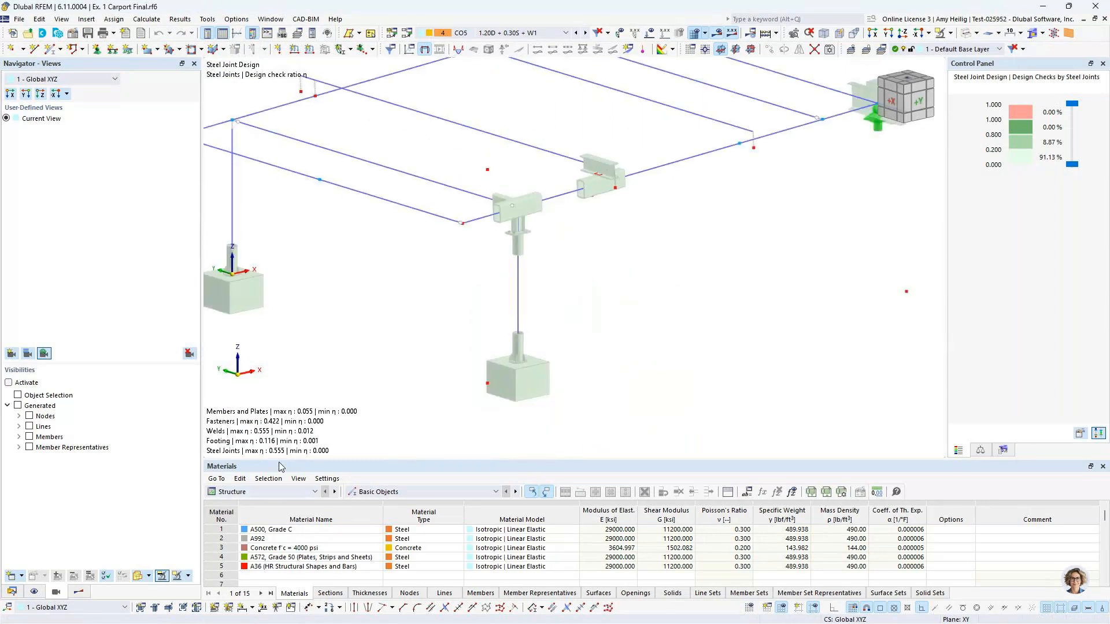
Enlarge the table area and review the Steel Joint Design check ratios by node.
drag(279, 463, 279, 376)
click(261, 404)
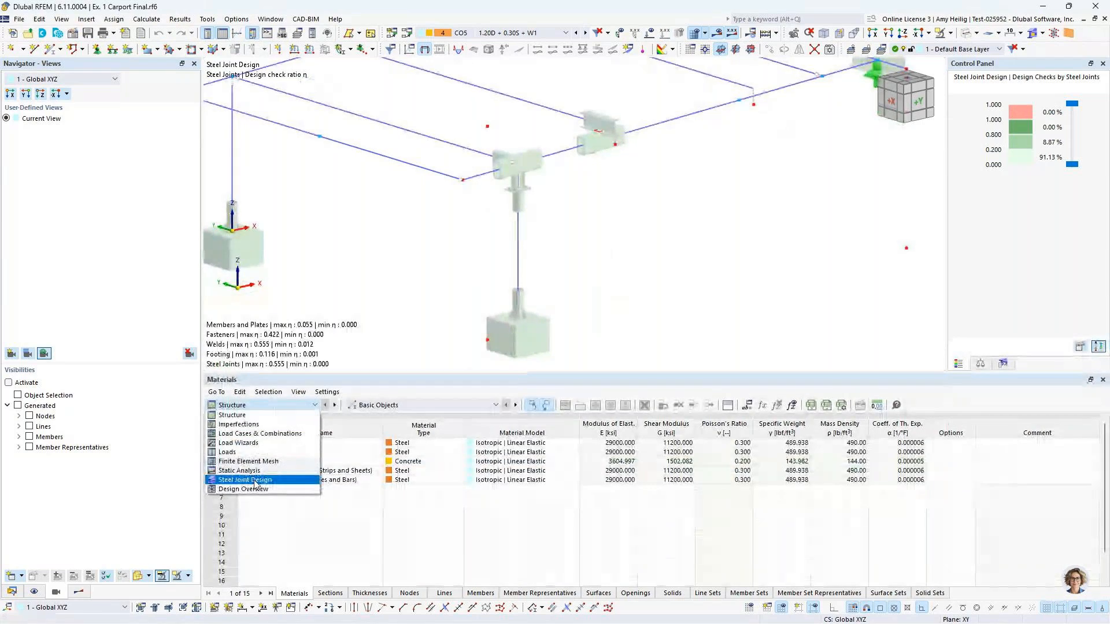
click(255, 479)
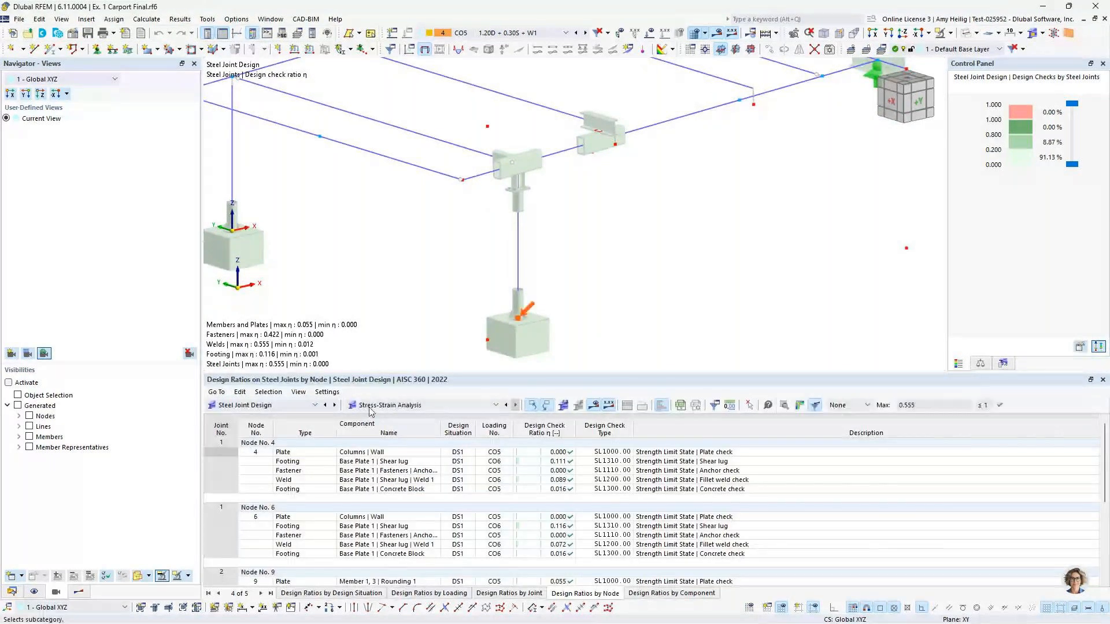
scroll(649, 245, down, 2)
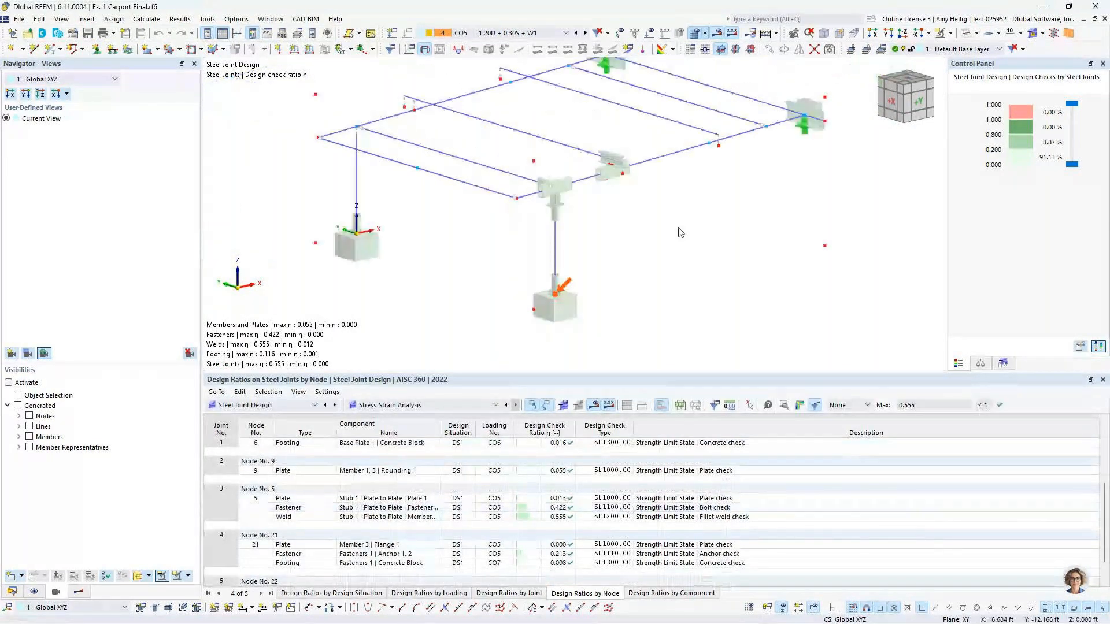
middle_drag(681, 230, 637, 263)
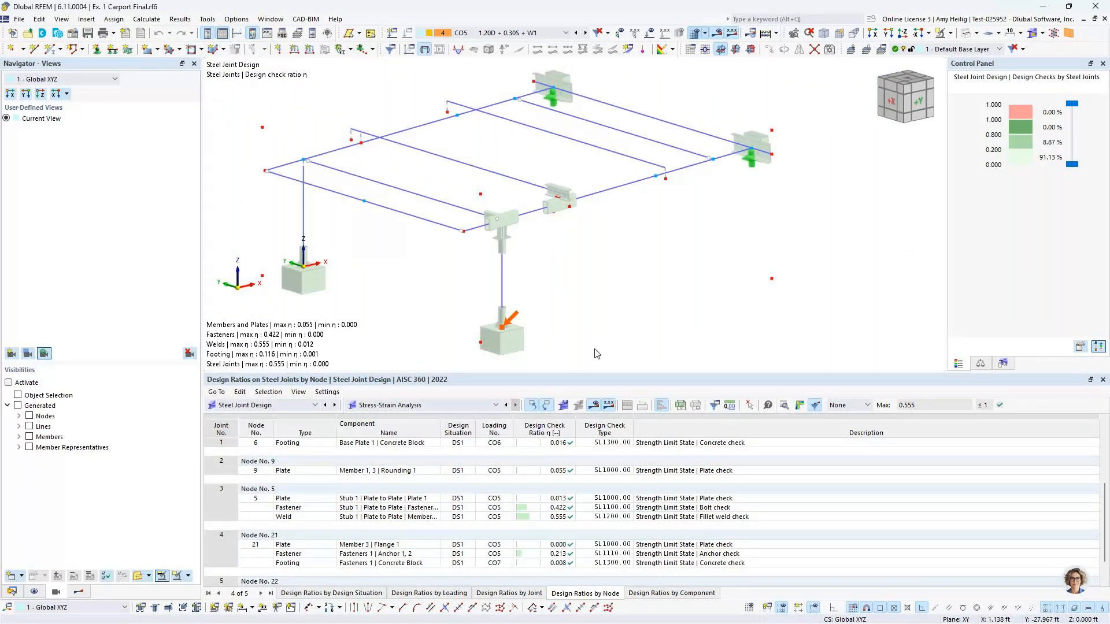
Switch to the PowerPoint slide show with the Ex. 2: New Features slide.
key(super+Tab)
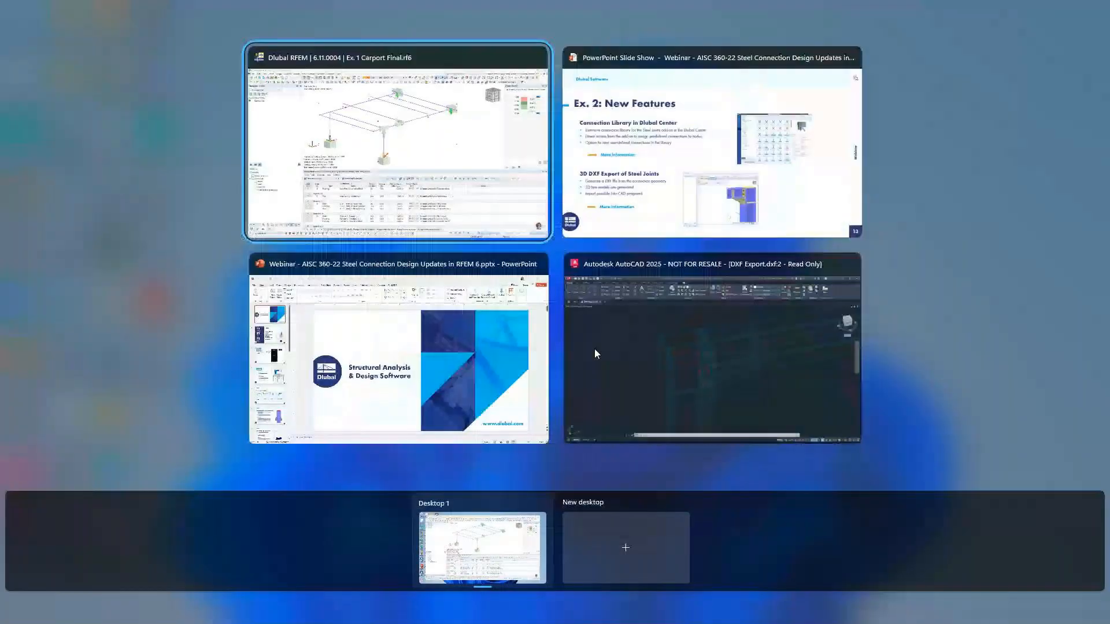
click(648, 190)
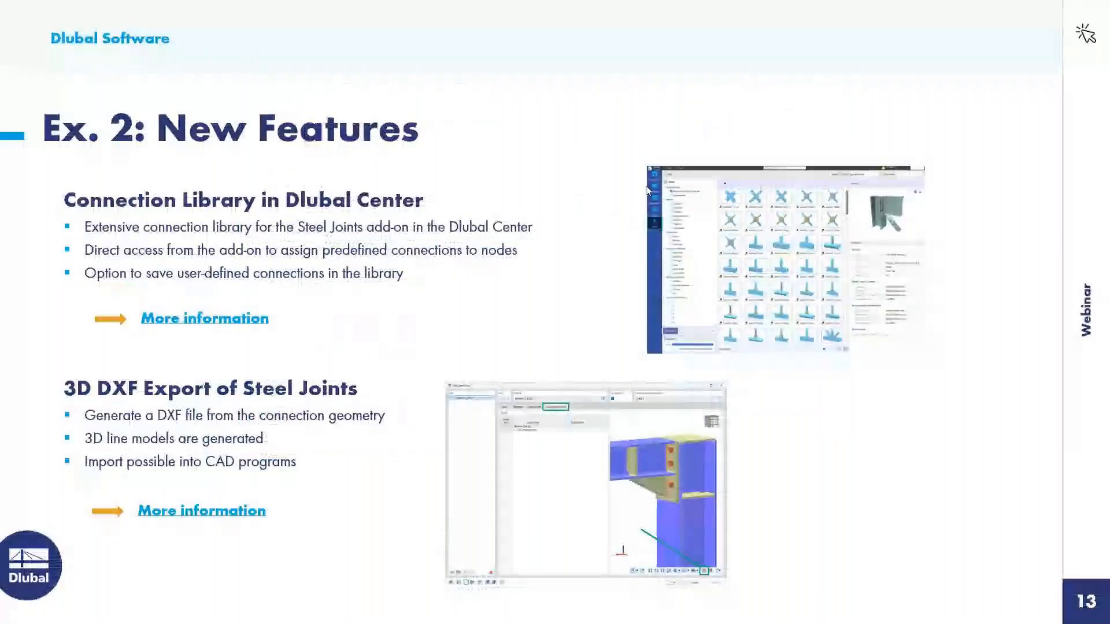
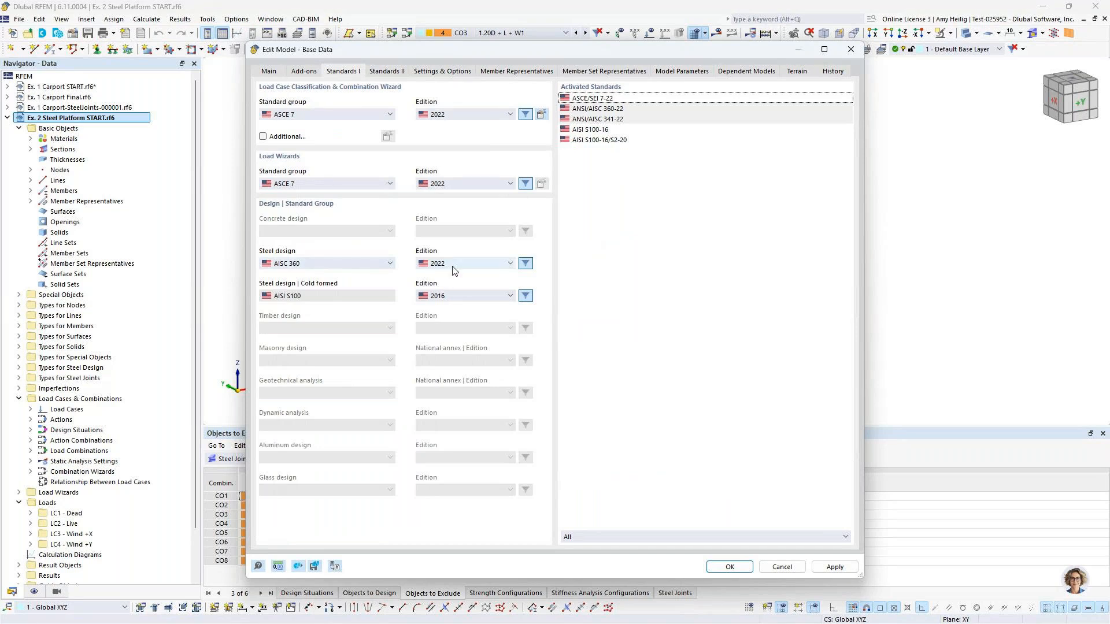
Check the steel joints design standard in the platform model's base data and leave the settings without applying changes.
click(386, 71)
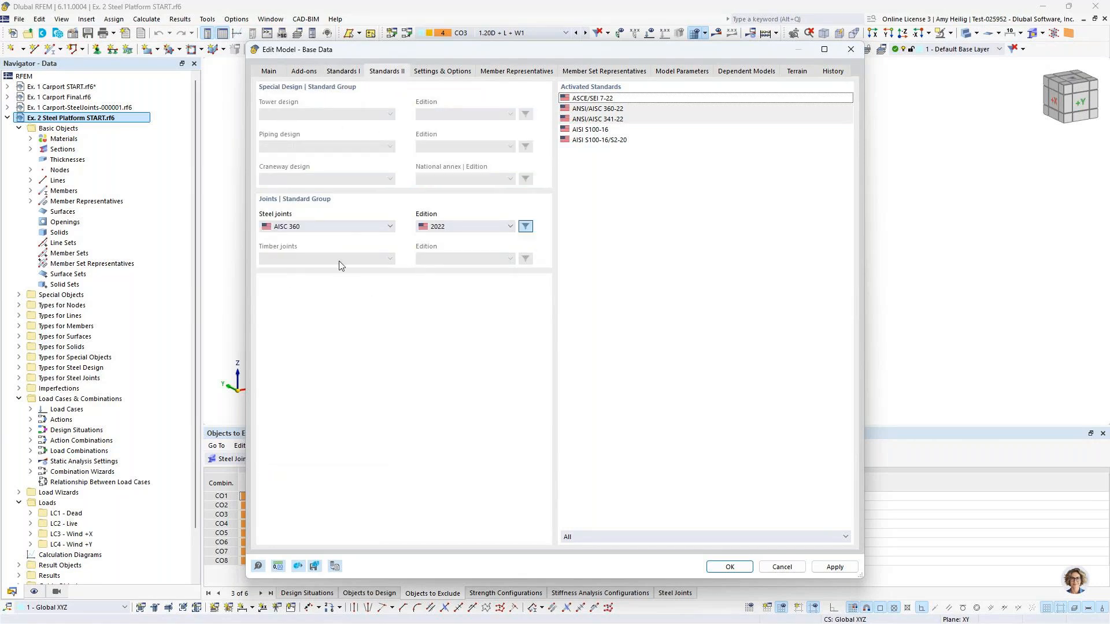
click(782, 566)
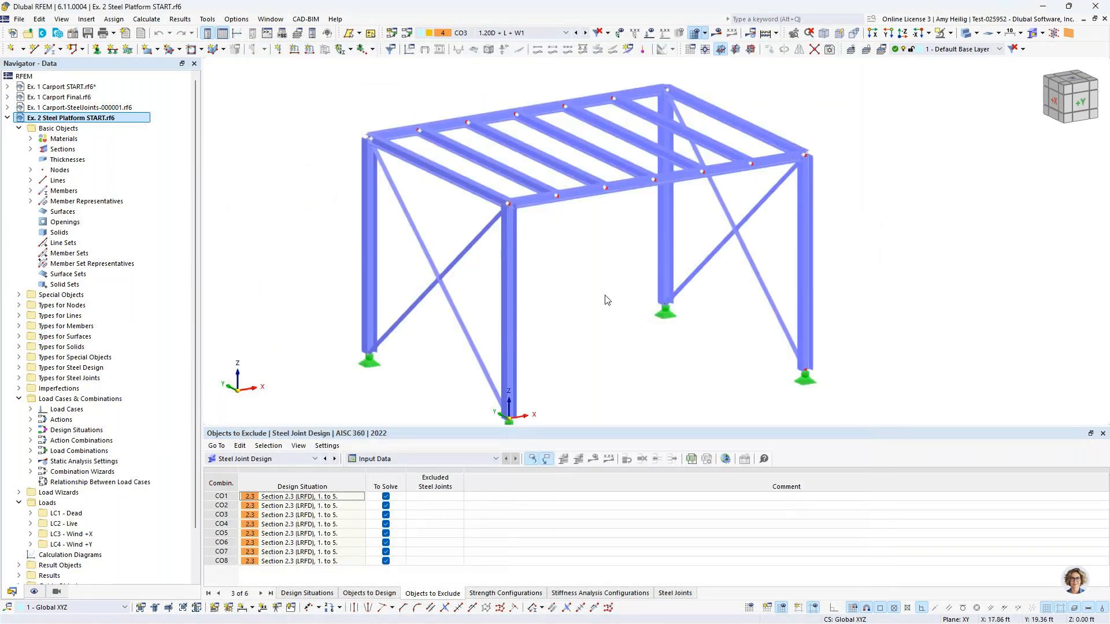
Inspect the start and end hinge definition of a W 6x20 platform beam and close its properties without applying changes.
scroll(575, 310, down, 2)
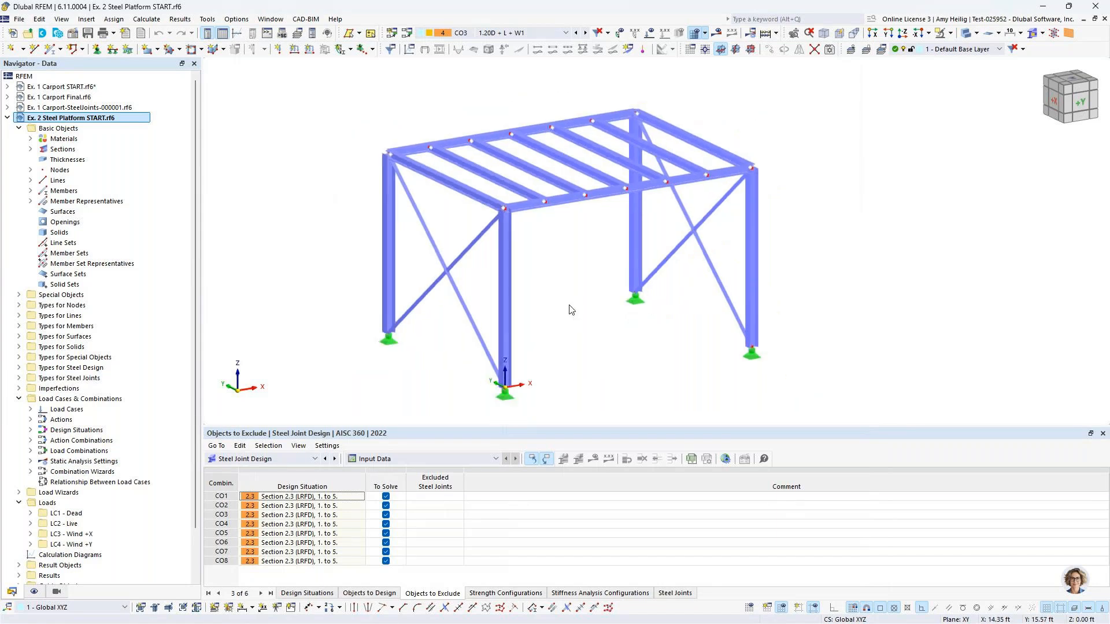
ctrl+middle_drag(584, 279, 510, 280)
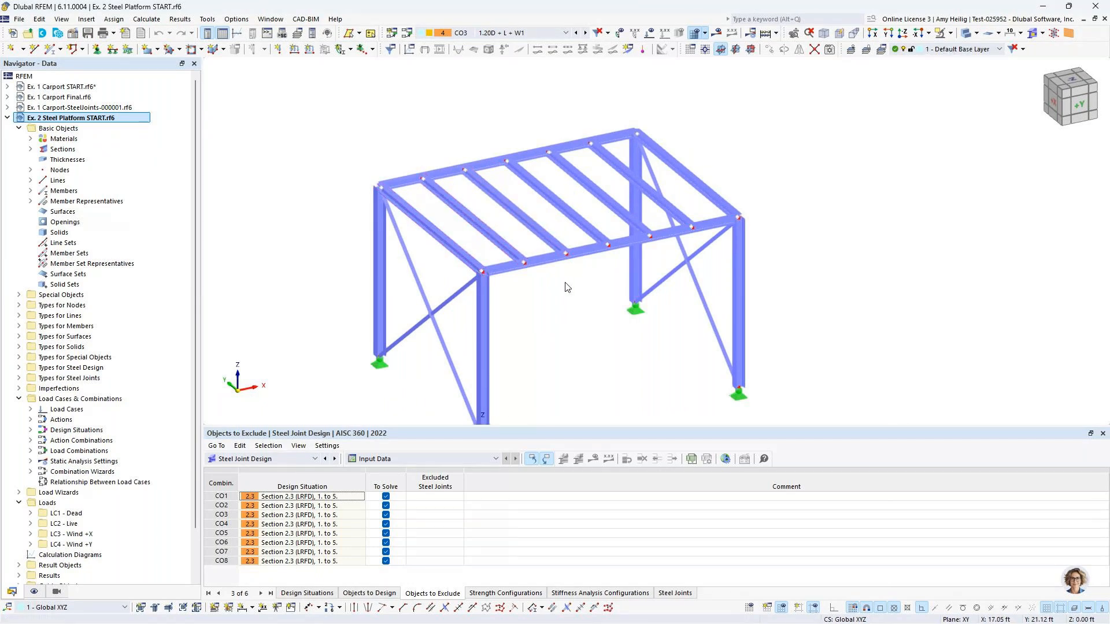
double_click(548, 243)
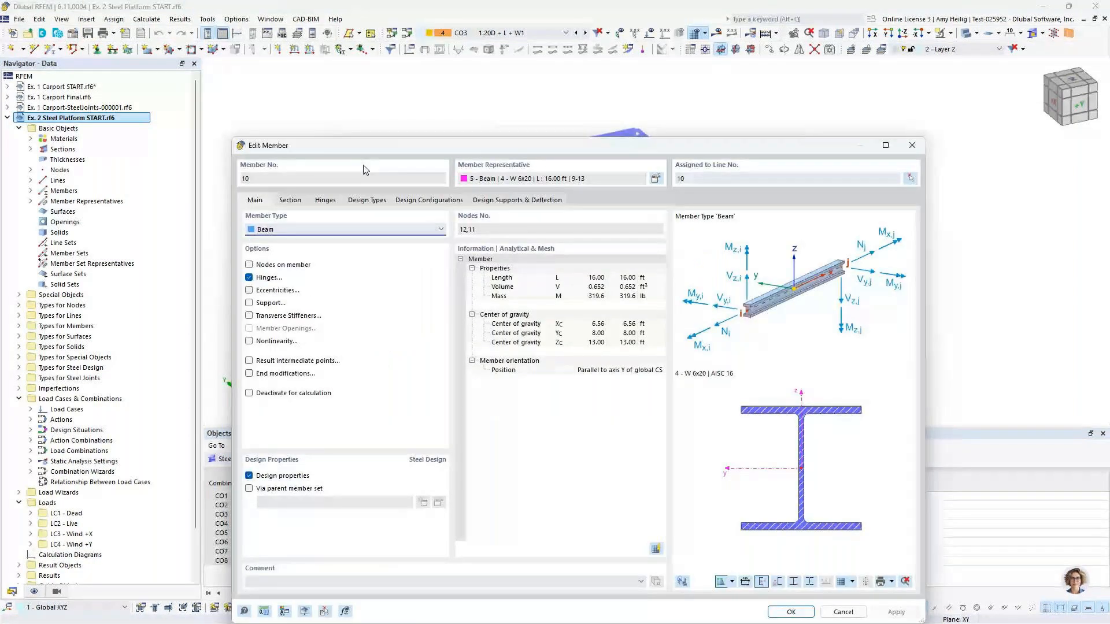
drag(362, 145, 353, 77)
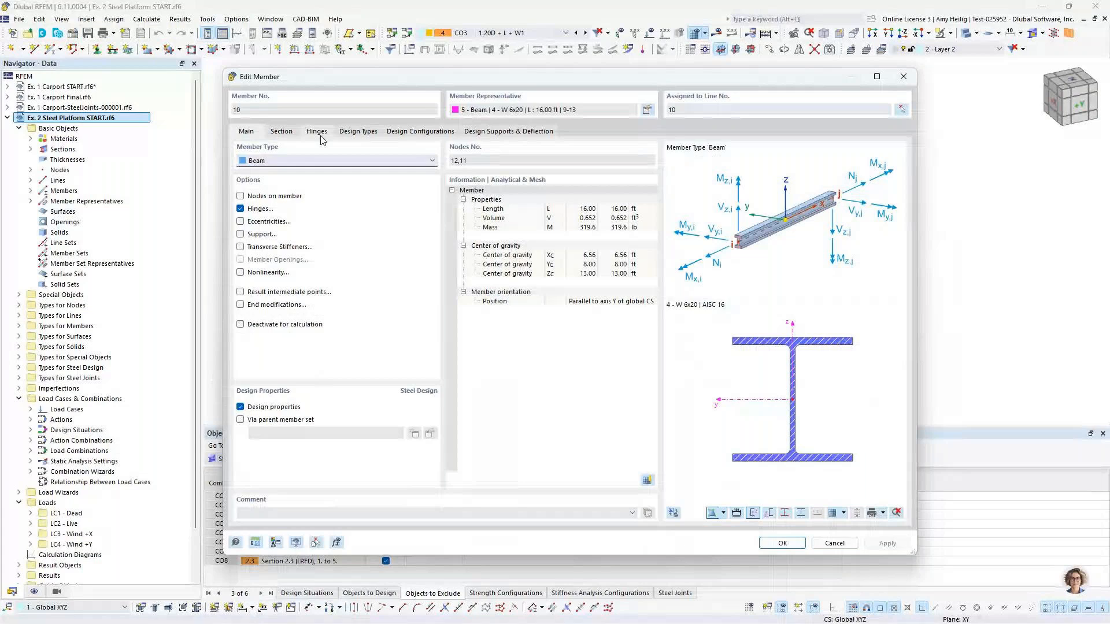
click(320, 133)
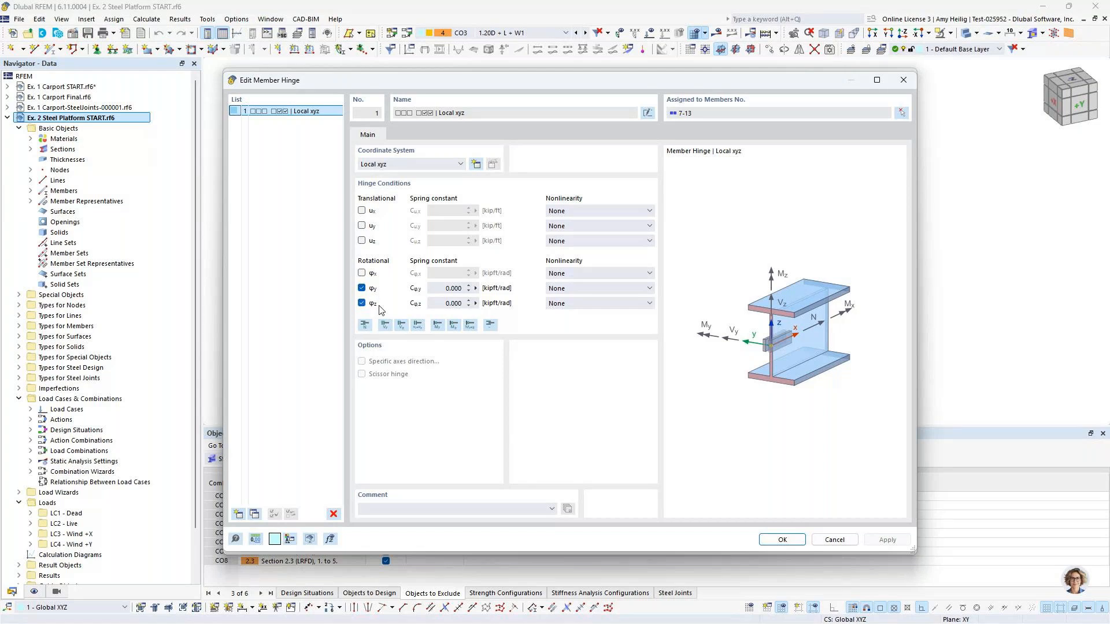
click(782, 539)
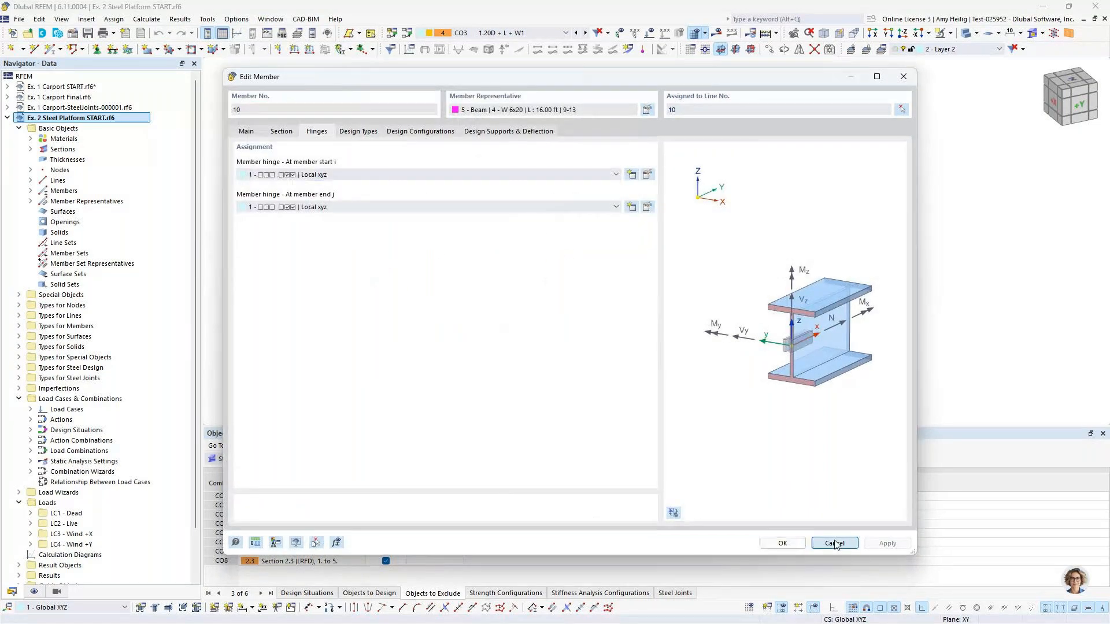
click(836, 542)
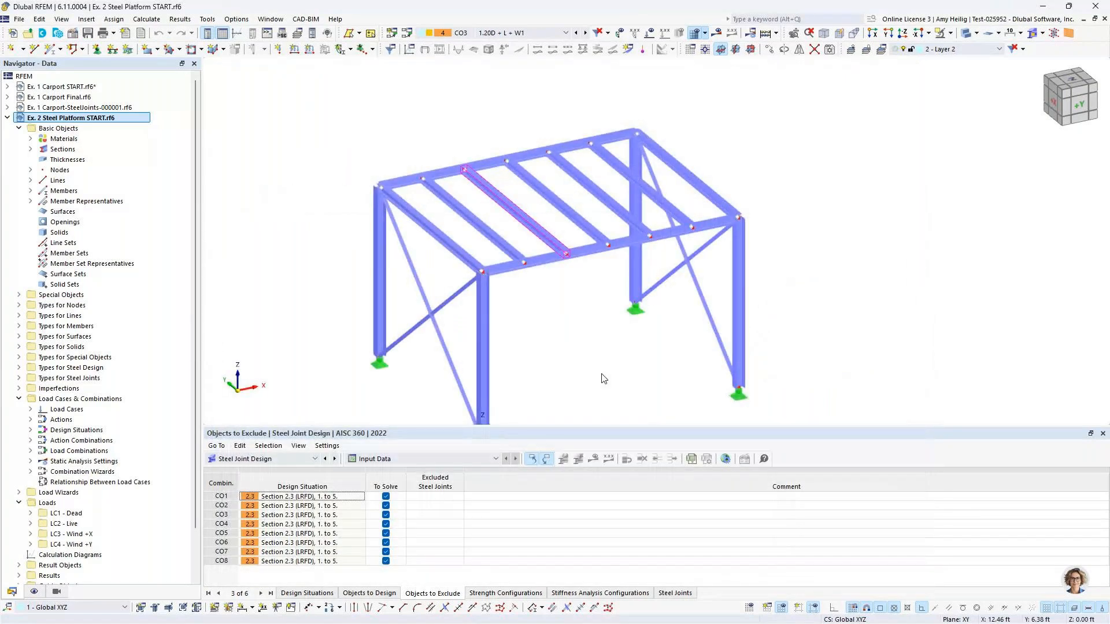
Display the LC1 Dead loads on the whole platform, toggling the separate display of the generated member loads on and off.
middle_drag(602, 378, 504, 363)
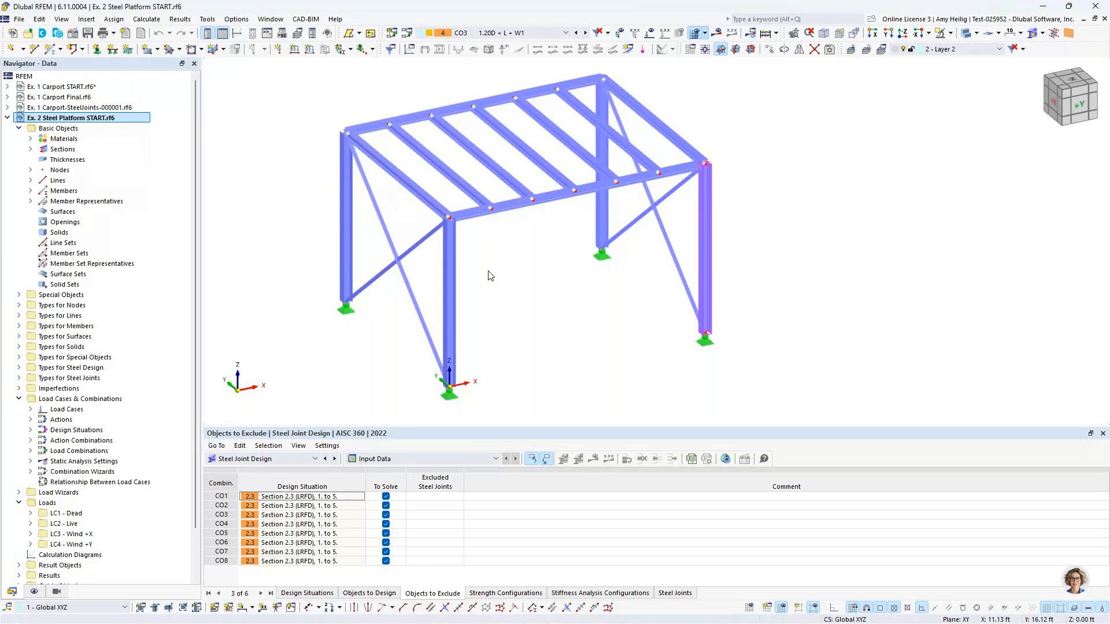
click(520, 32)
click(495, 44)
middle_drag(570, 237, 593, 269)
scroll(593, 270, down, 2)
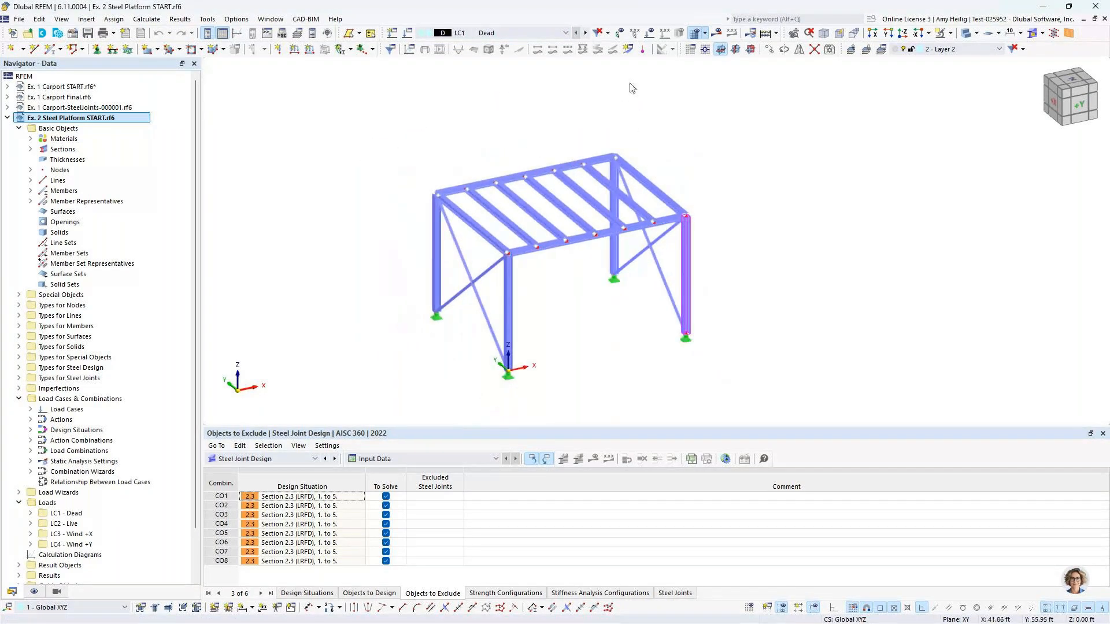
click(649, 32)
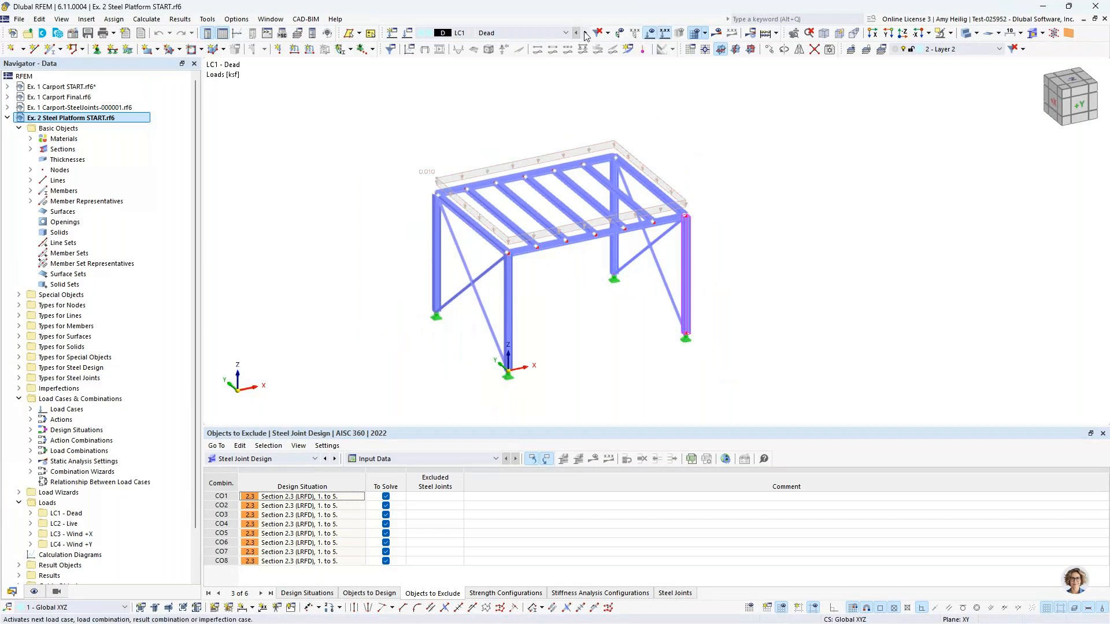
click(558, 229)
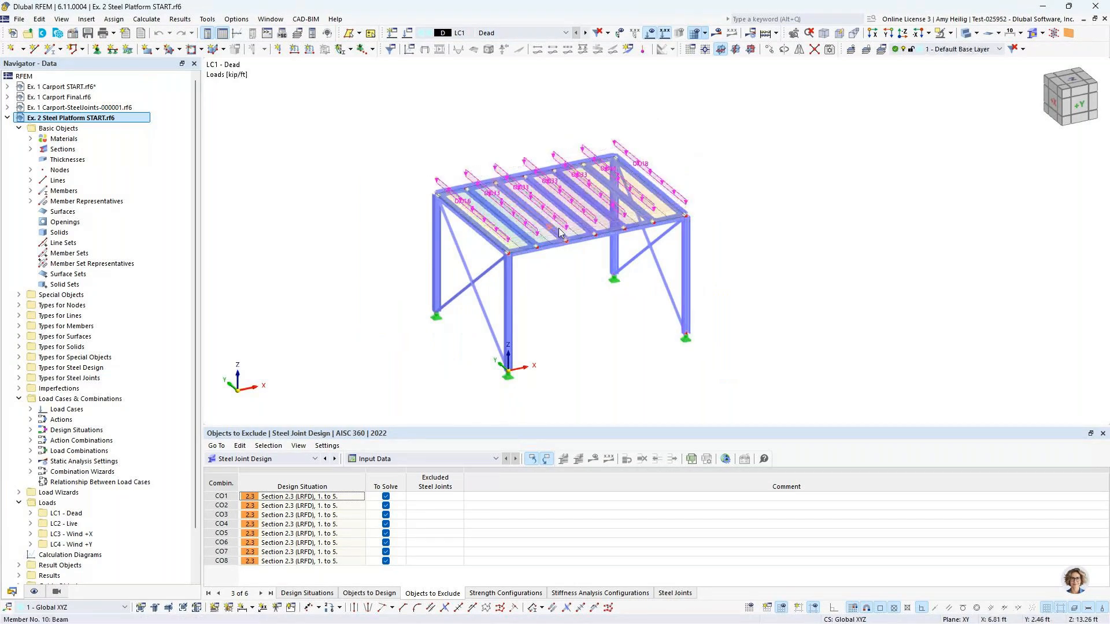
right_click(501, 168)
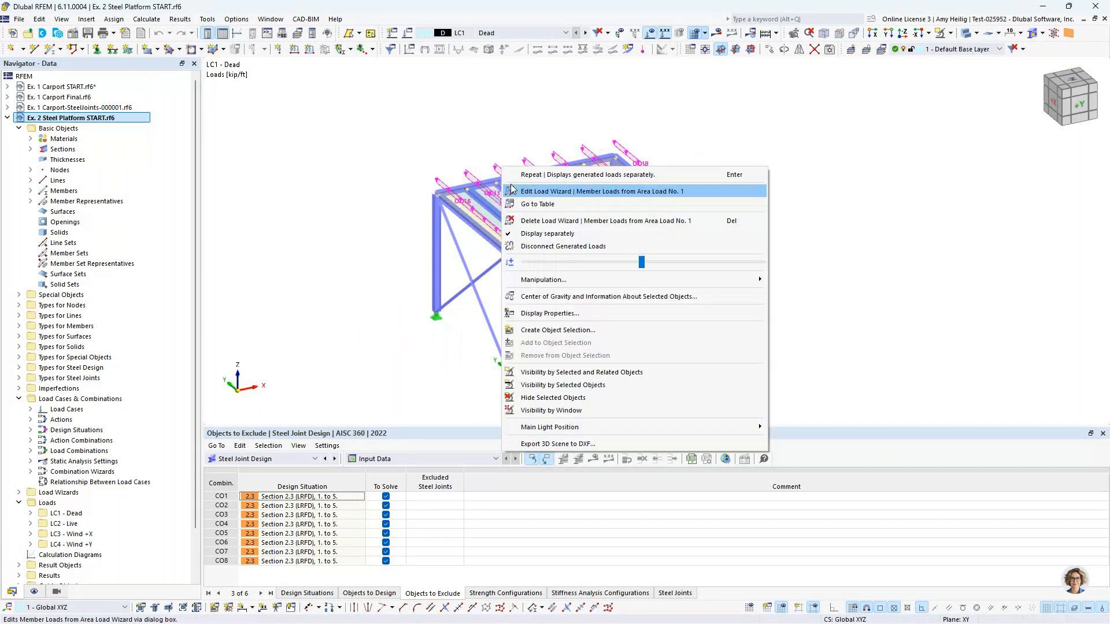
click(547, 233)
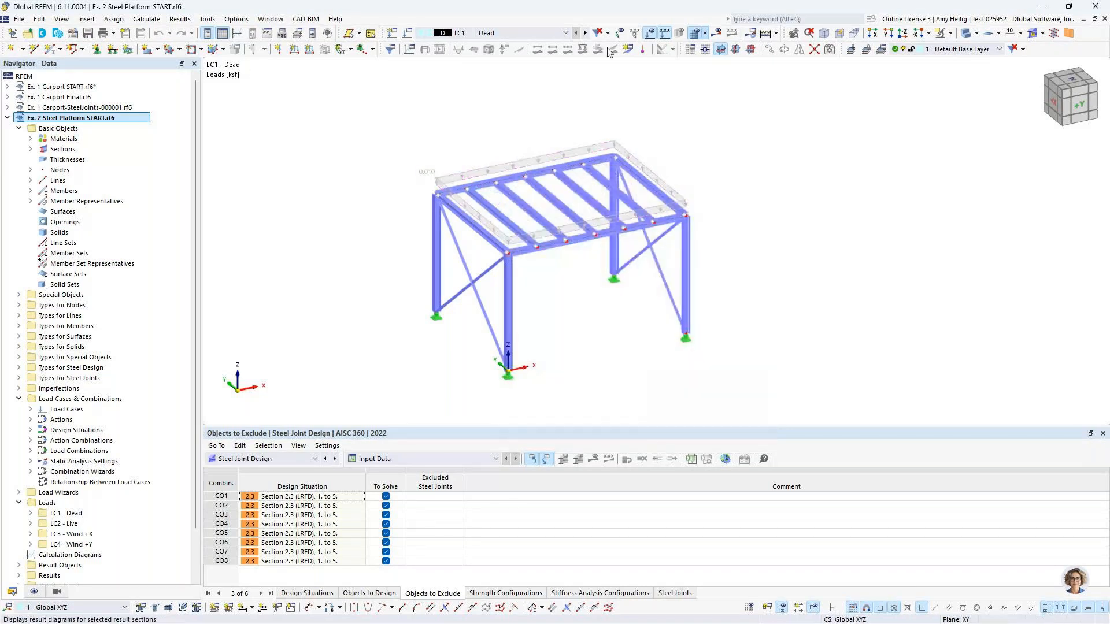
Step through LC2 Live, LC3 Wind +X and LC4 Wind +Y, showing generated loads separately for LC3 and as an area load for LC4.
click(586, 33)
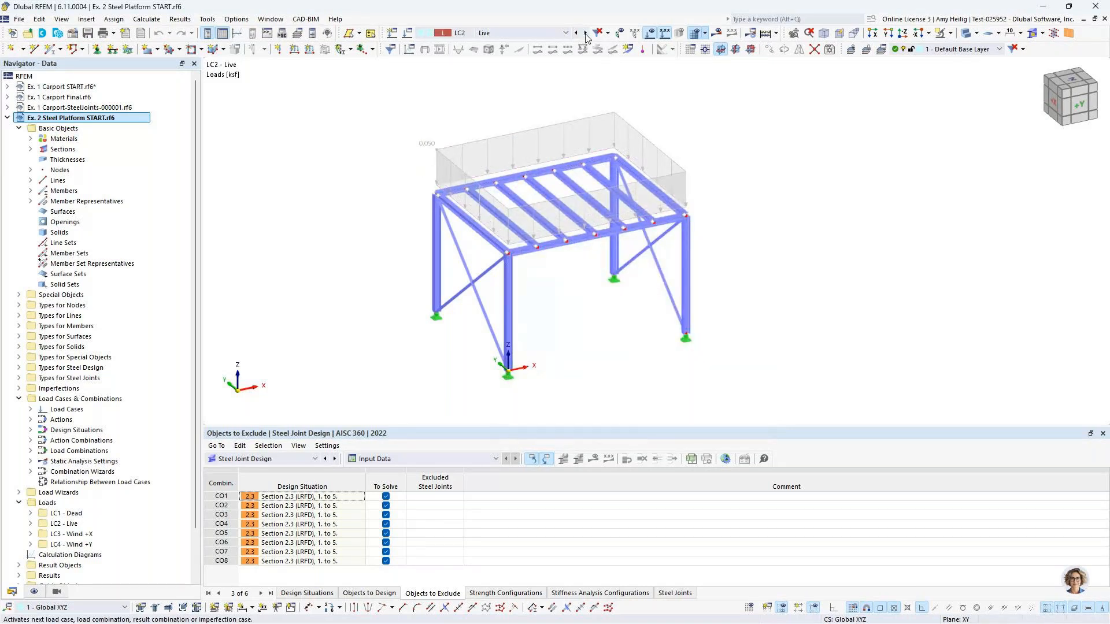
click(585, 33)
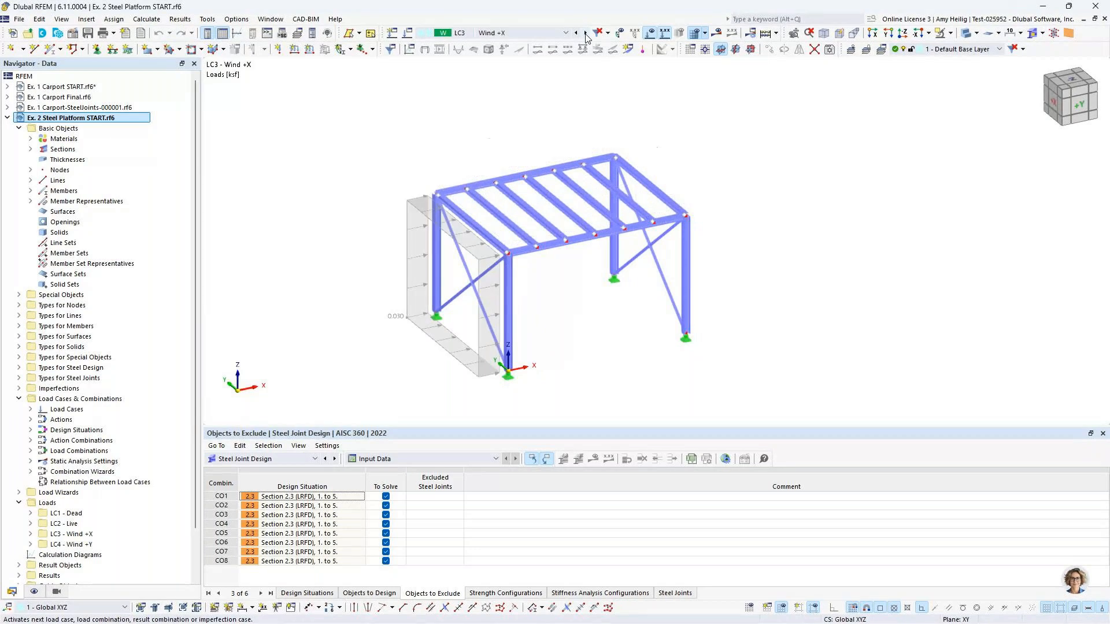
right_click(416, 210)
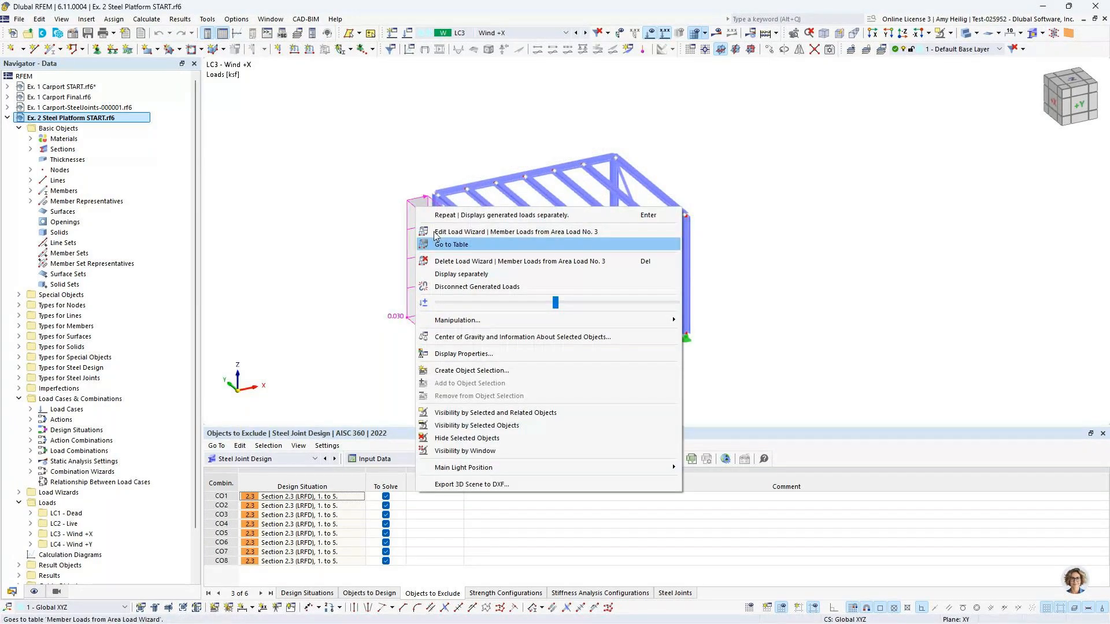
click(461, 274)
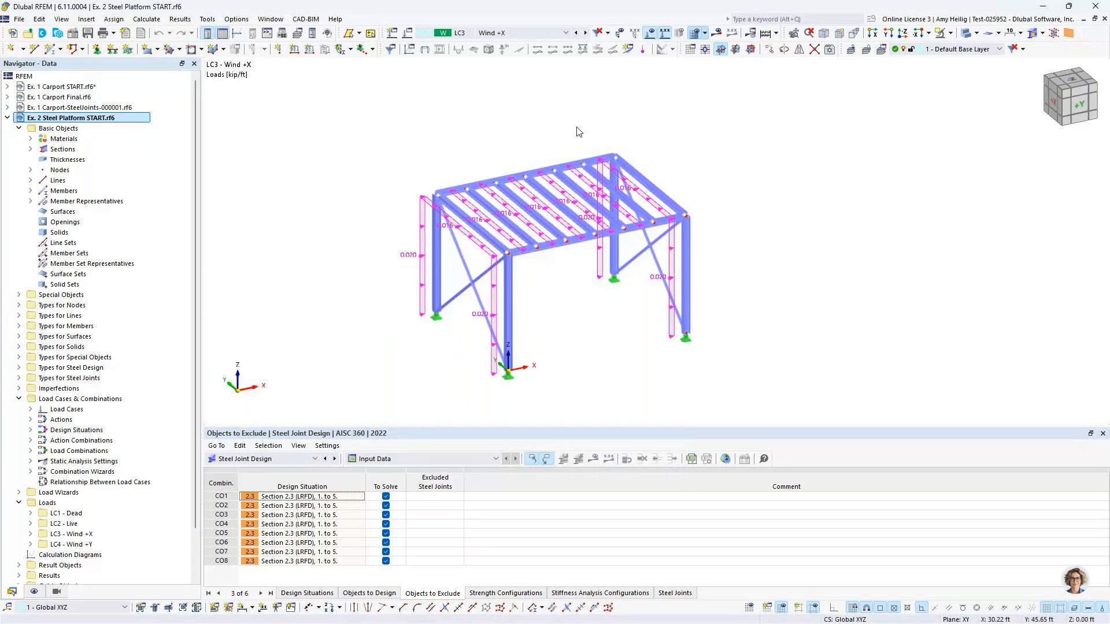
click(585, 33)
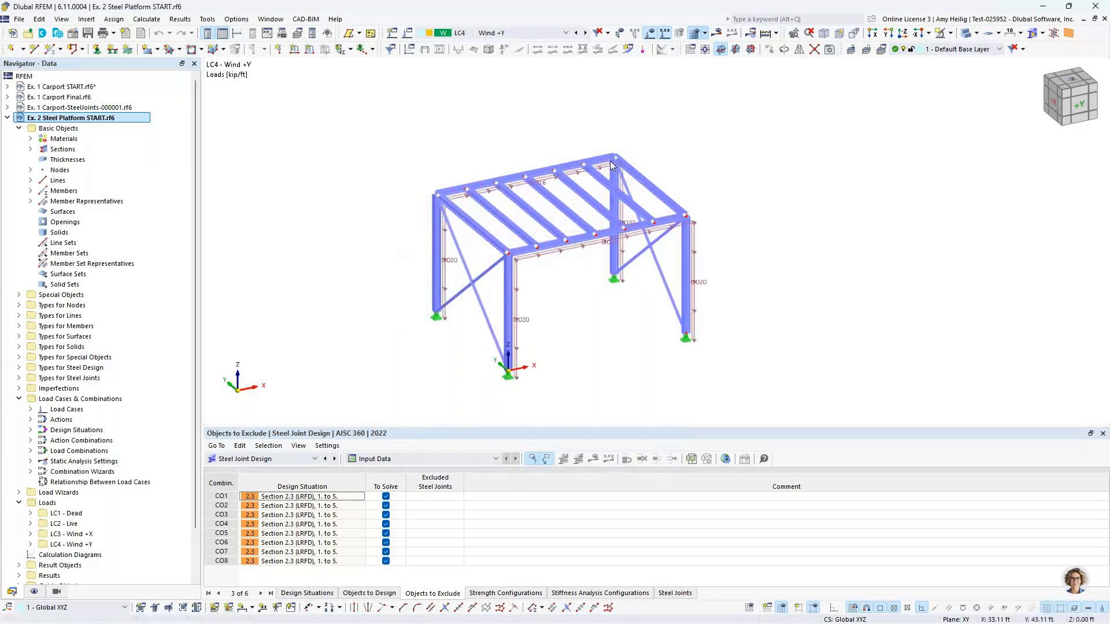
right_click(566, 251)
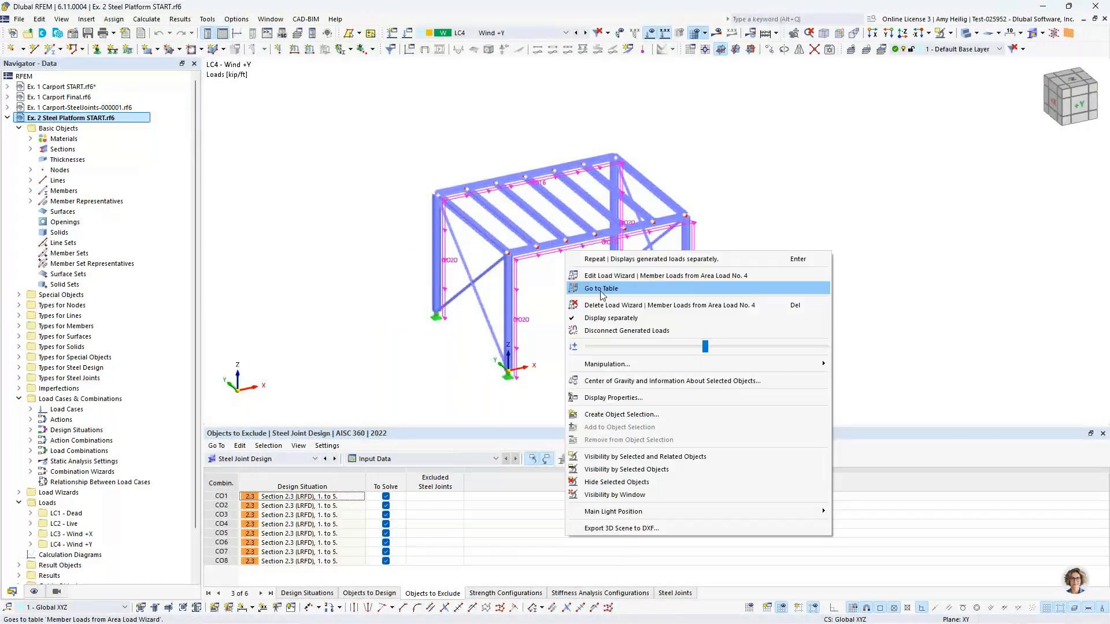
click(604, 318)
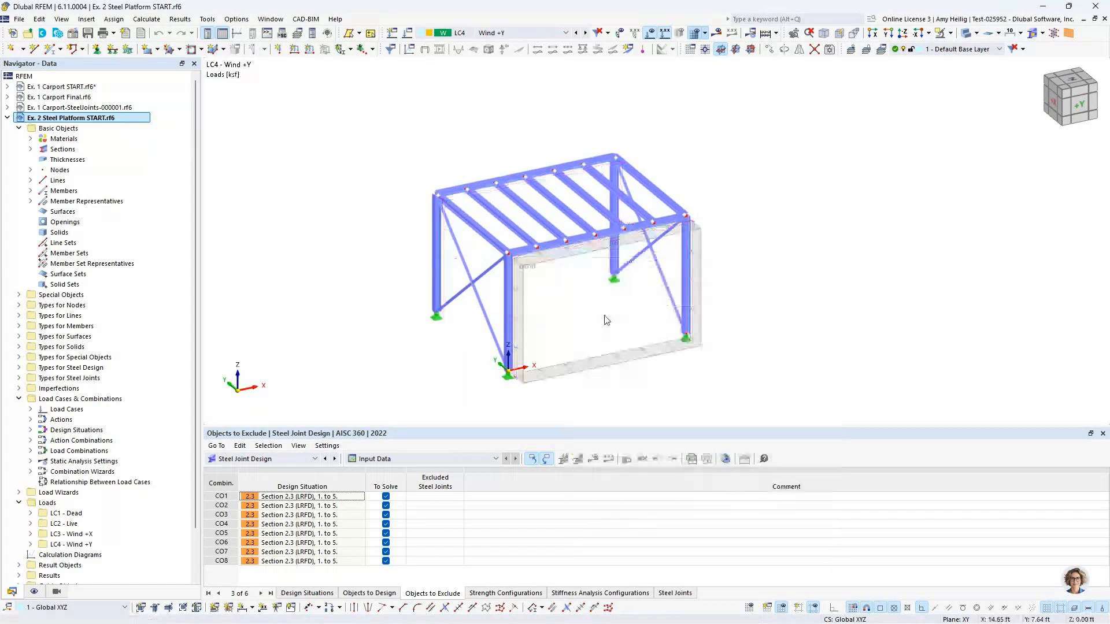
Review the loads of combinations CO2, CO3 and CO10 through CO13, and hide the load display.
click(520, 34)
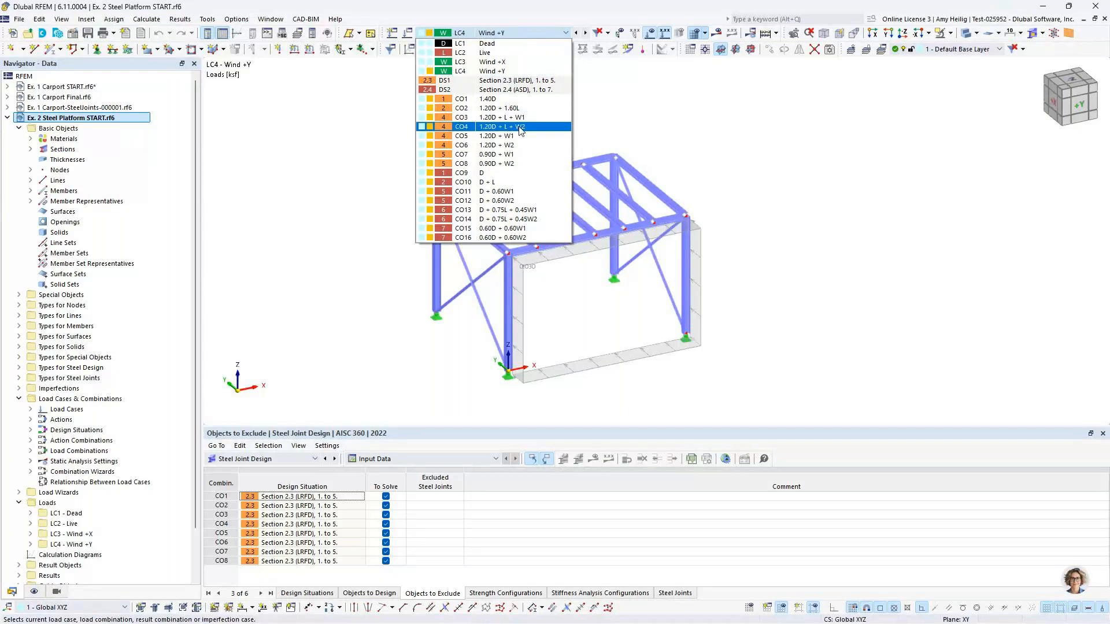
click(497, 109)
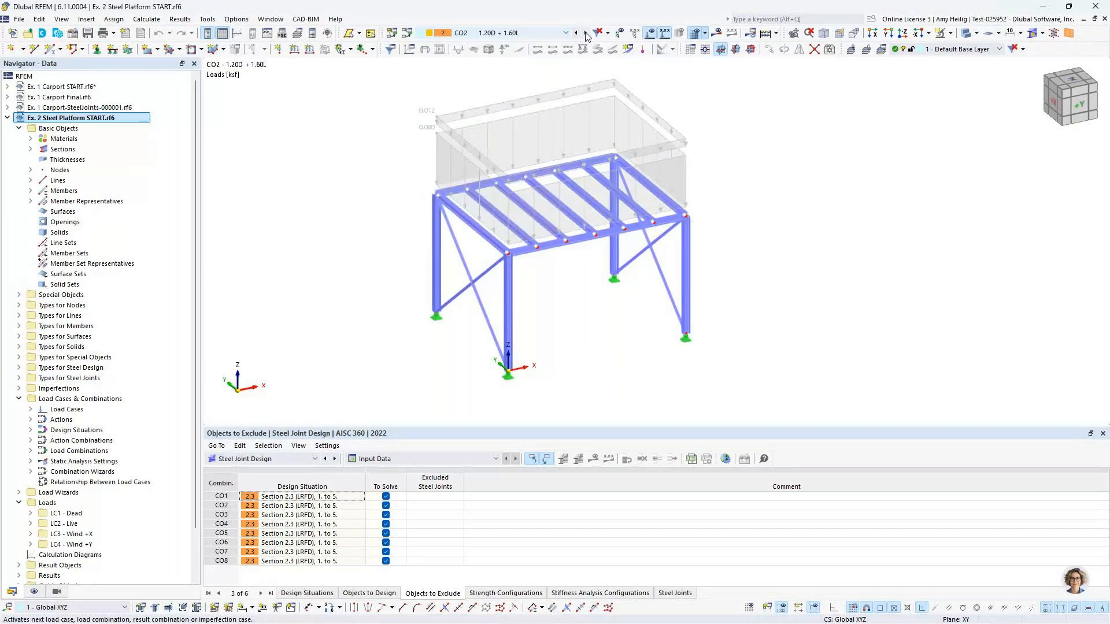
click(585, 33)
click(566, 33)
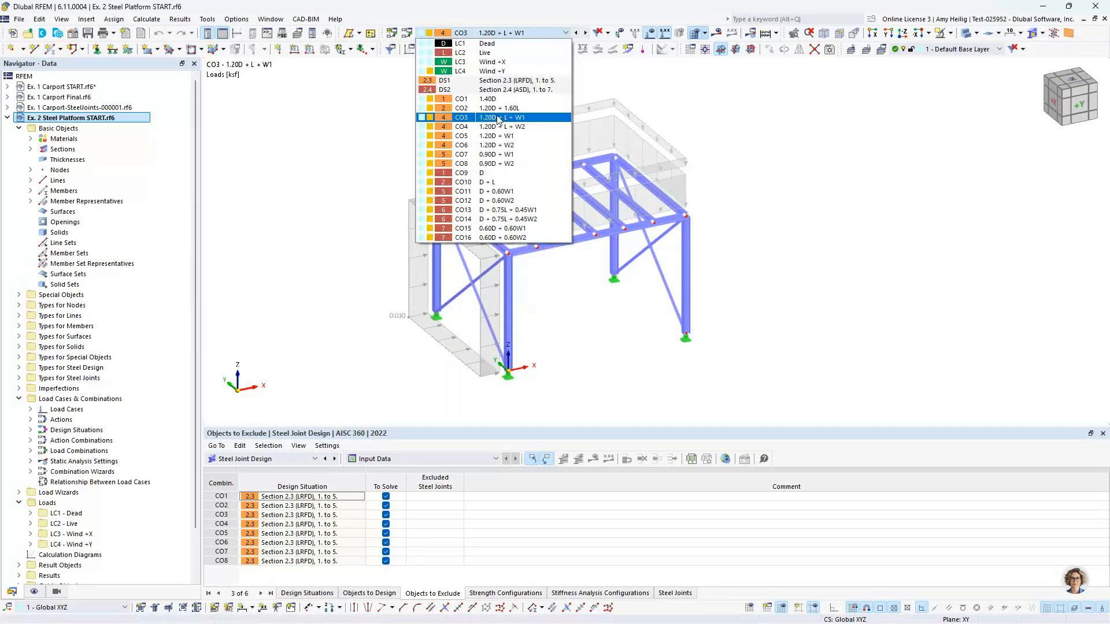
click(492, 184)
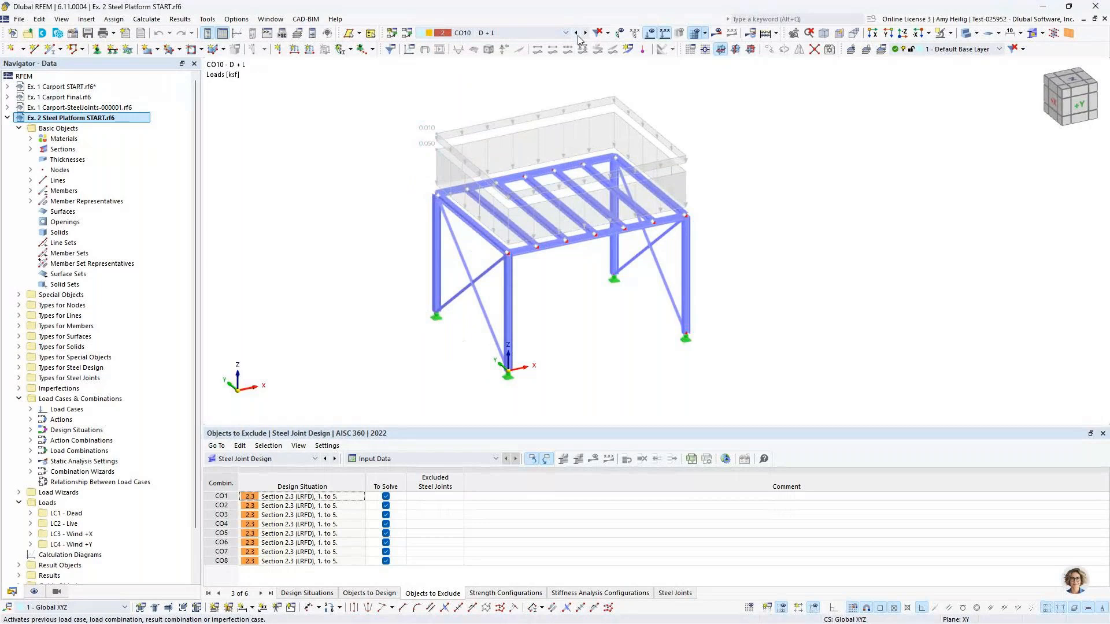
click(585, 33)
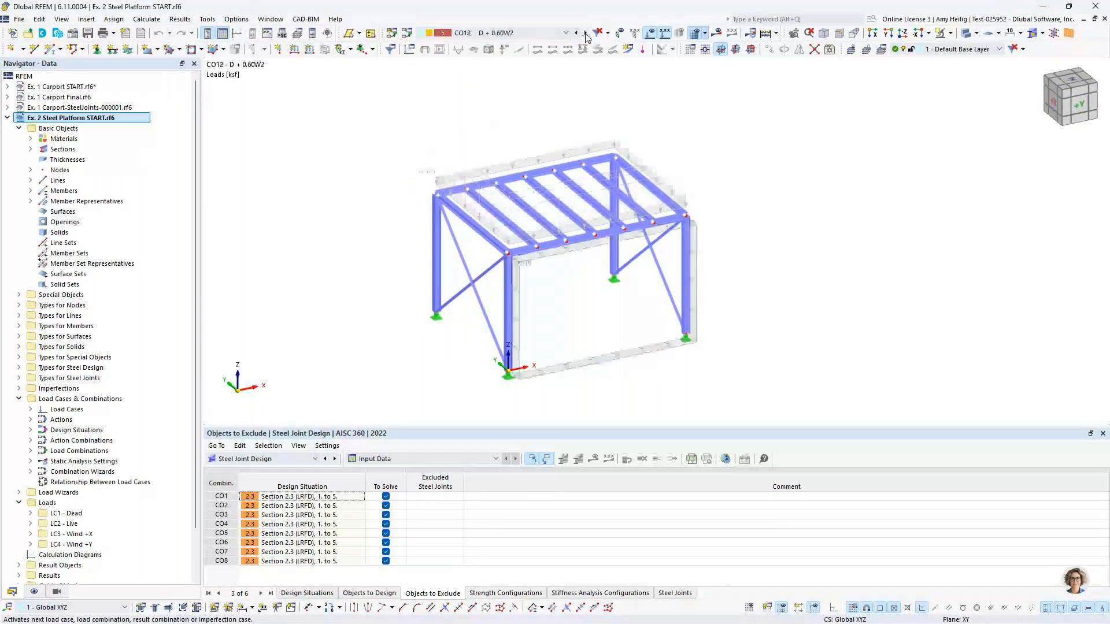
click(585, 33)
click(584, 33)
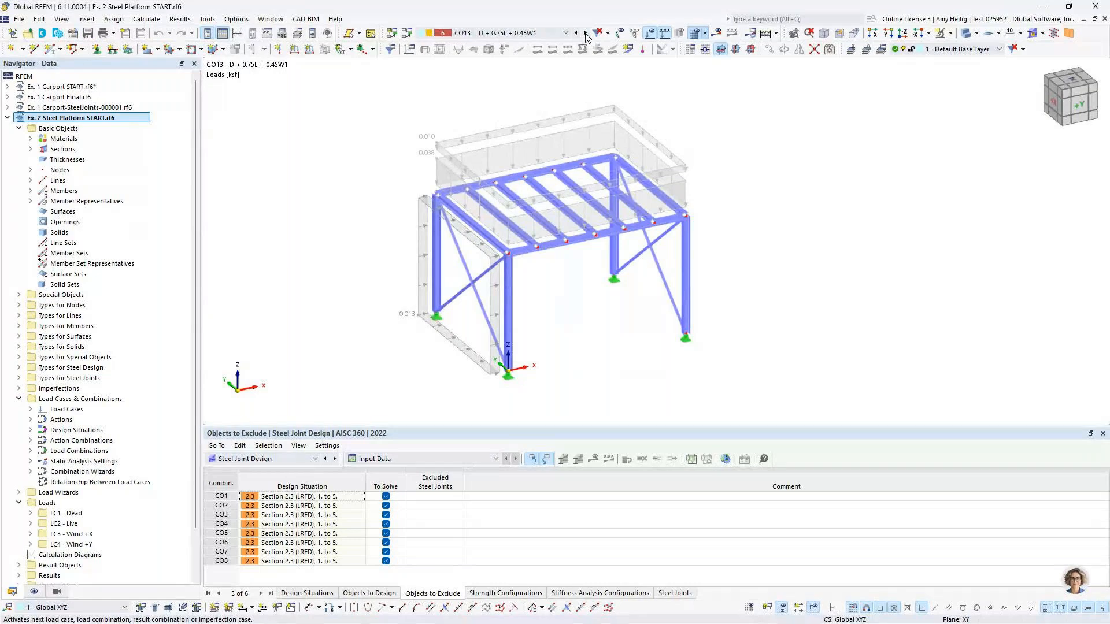
click(649, 35)
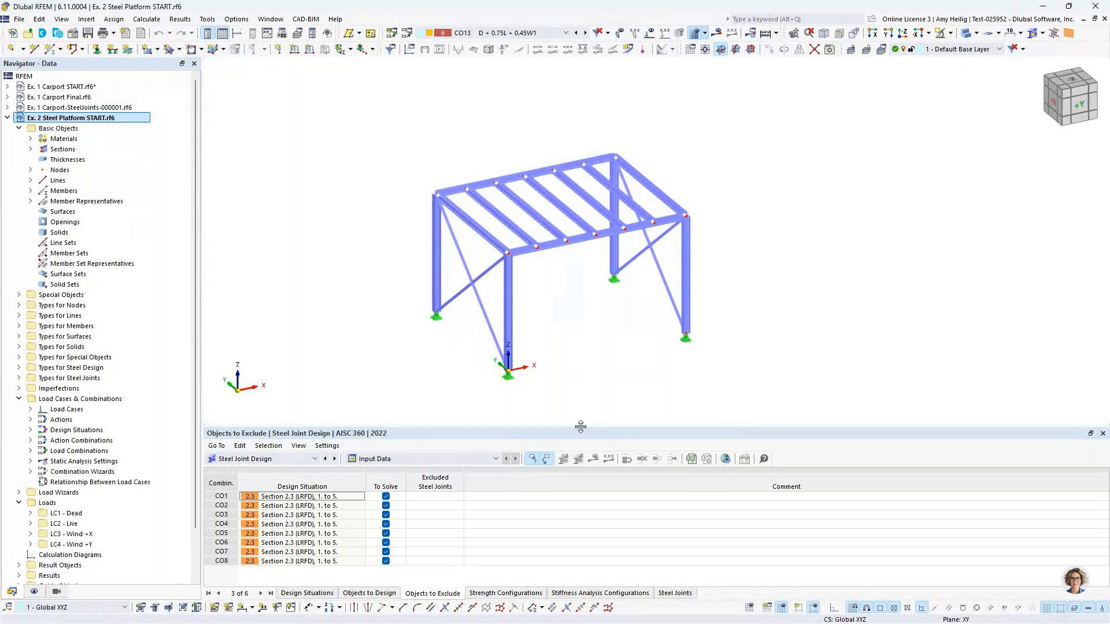
Enlarge the table area and show the Steel Design input data.
drag(580, 427, 585, 395)
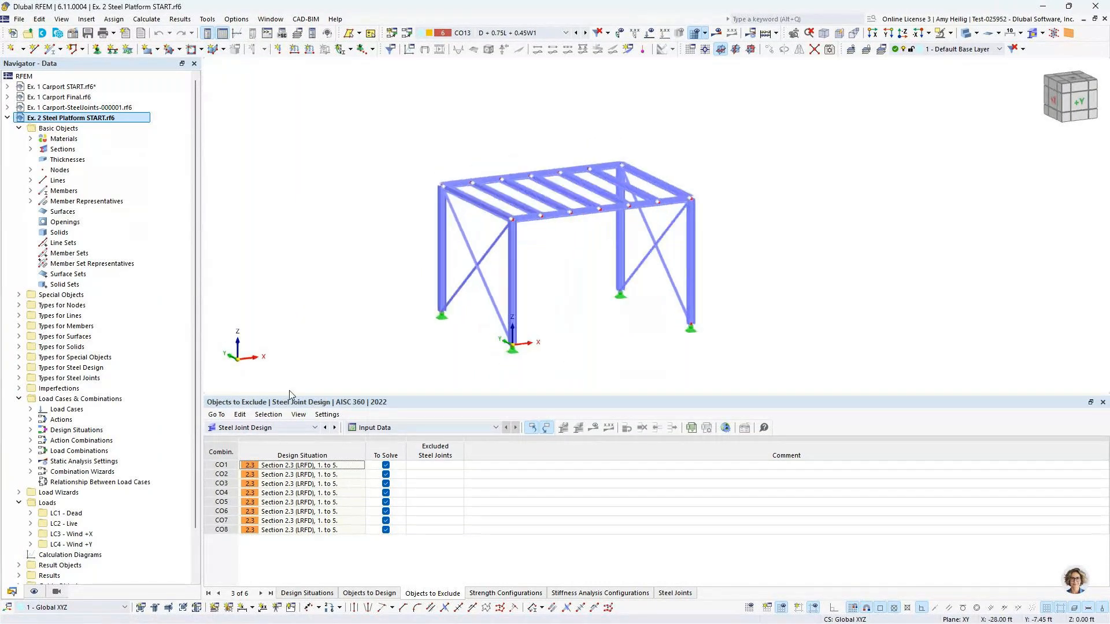
click(265, 427)
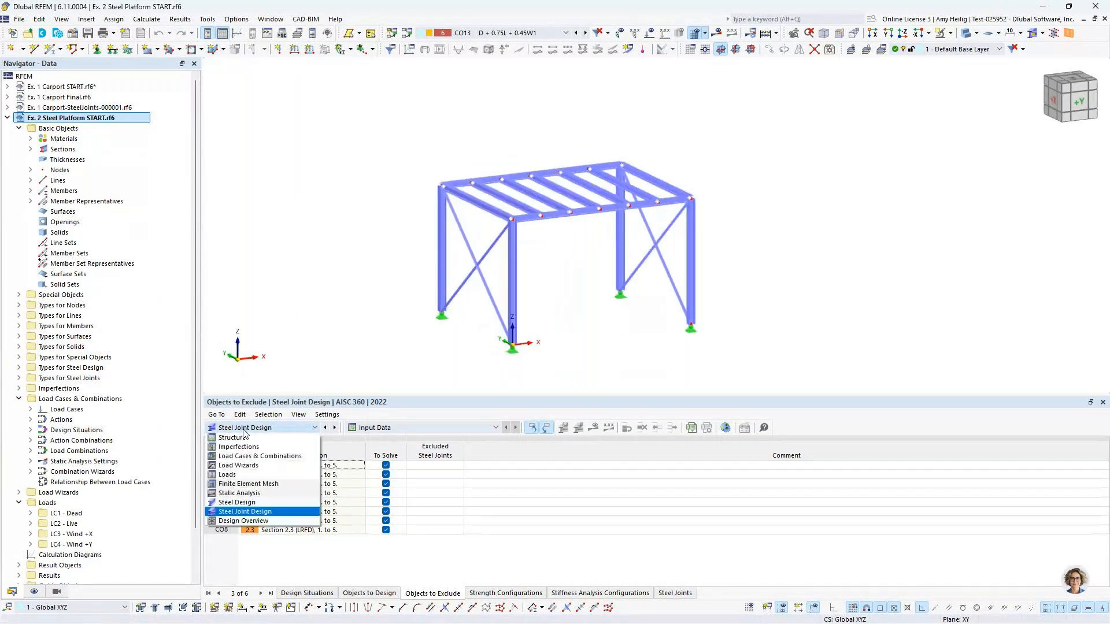
click(252, 502)
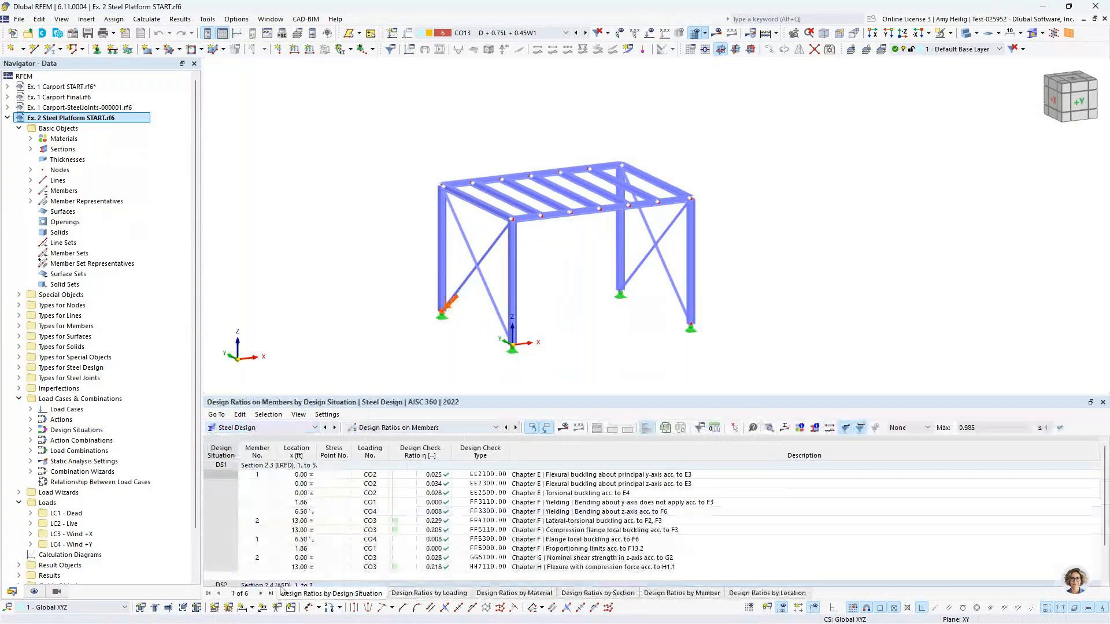
click(396, 428)
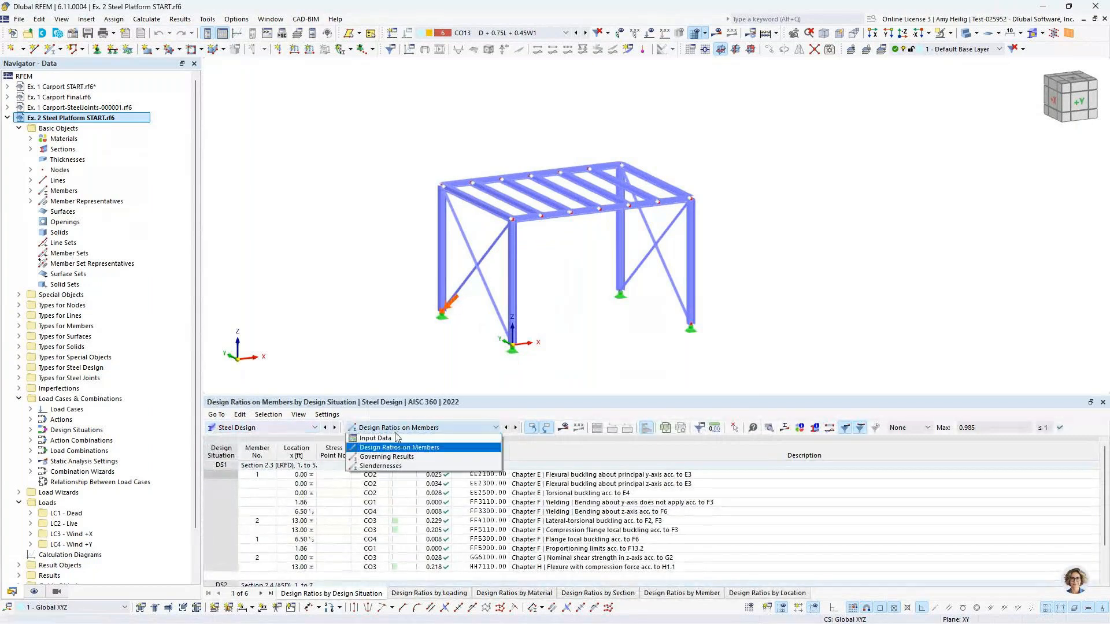
click(387, 437)
Check the limit state types of design situations DS1 and DS2 and the objects selected for steel design.
click(319, 594)
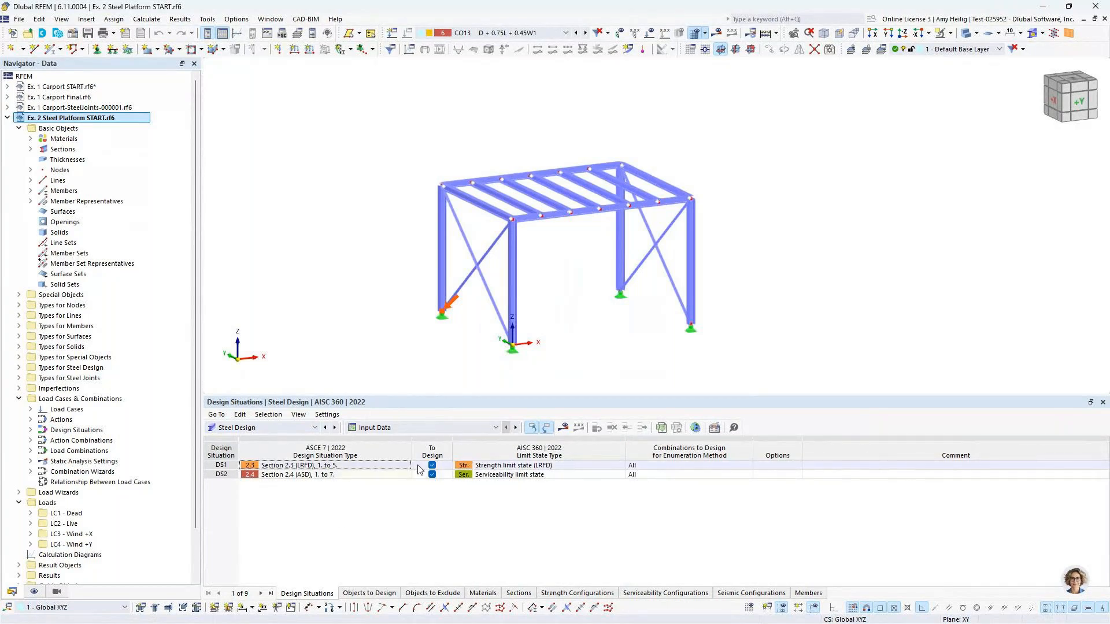
click(487, 465)
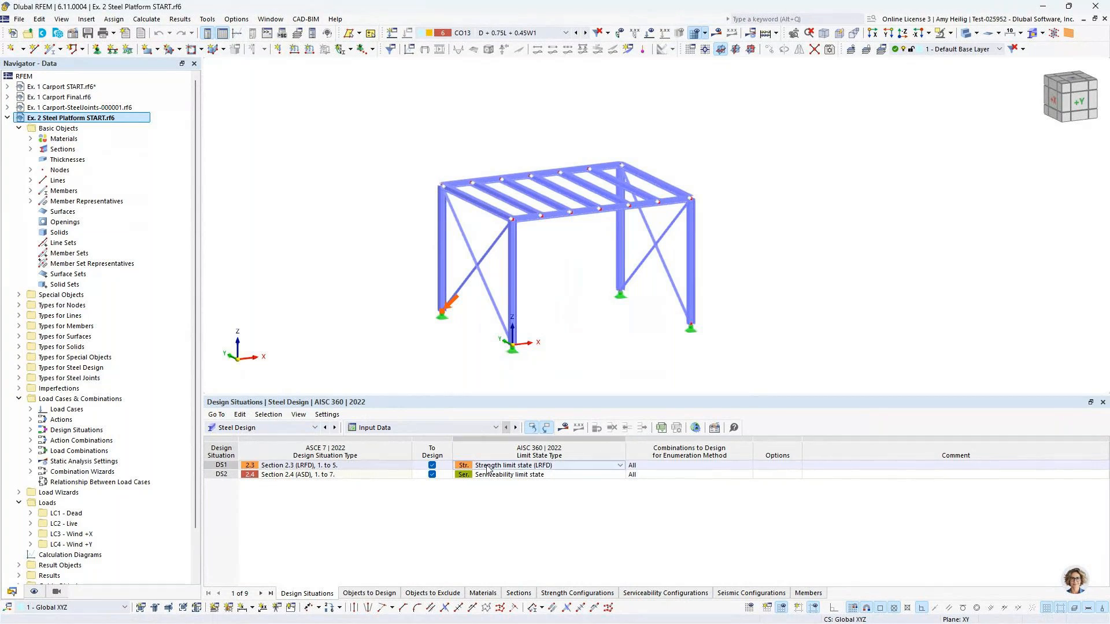
click(489, 475)
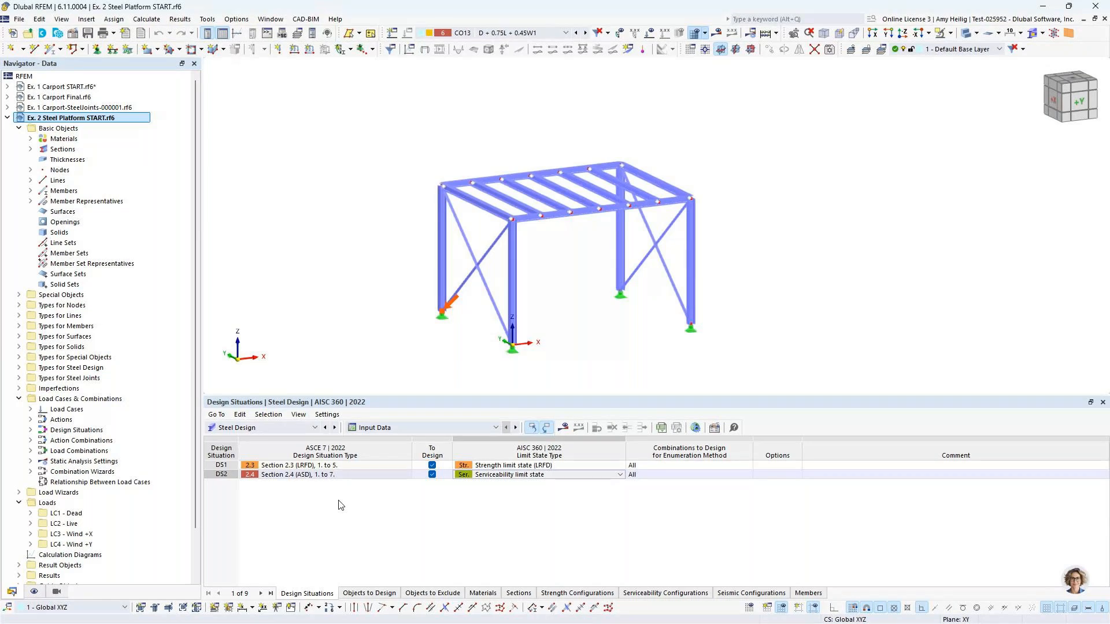
click(368, 593)
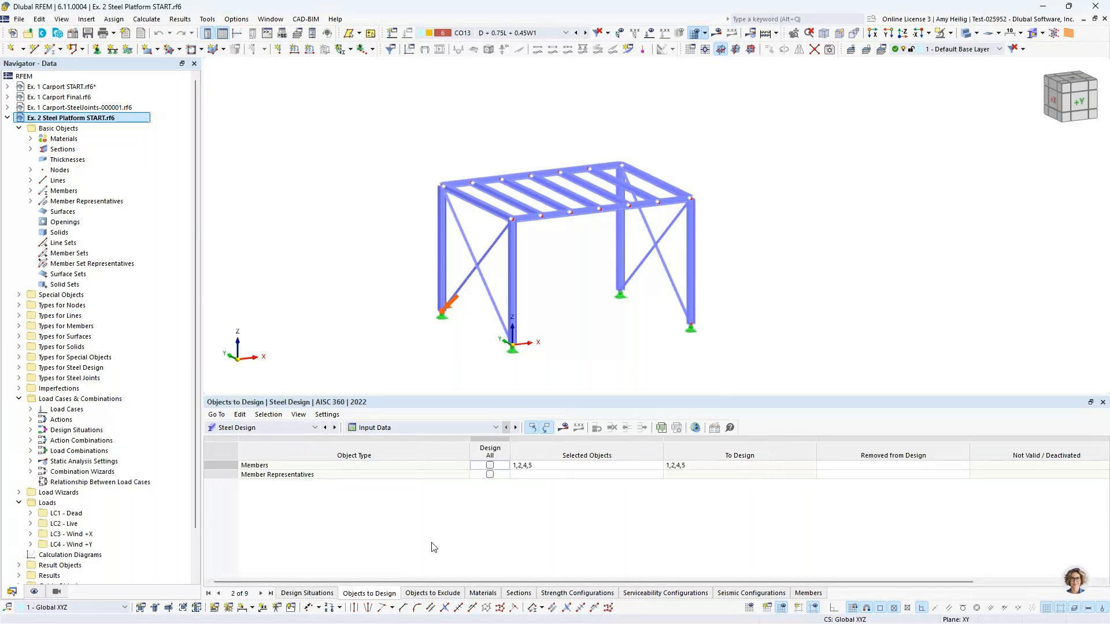
Highlight the members selected for steel design, and show the Steel Design ratios on members in an enlarged table area.
click(527, 466)
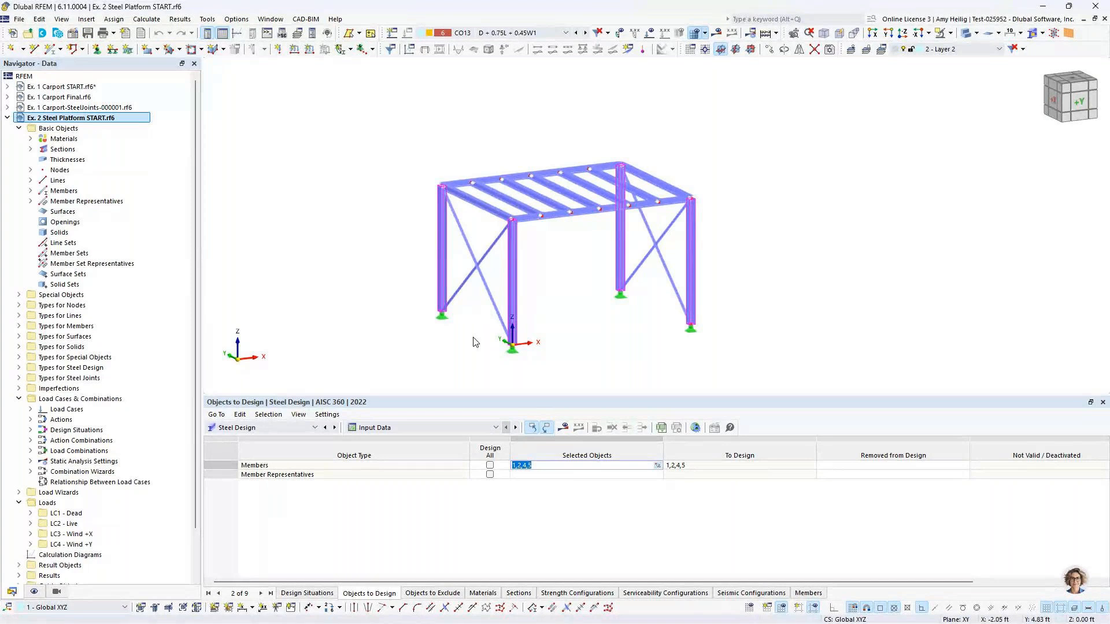
click(562, 428)
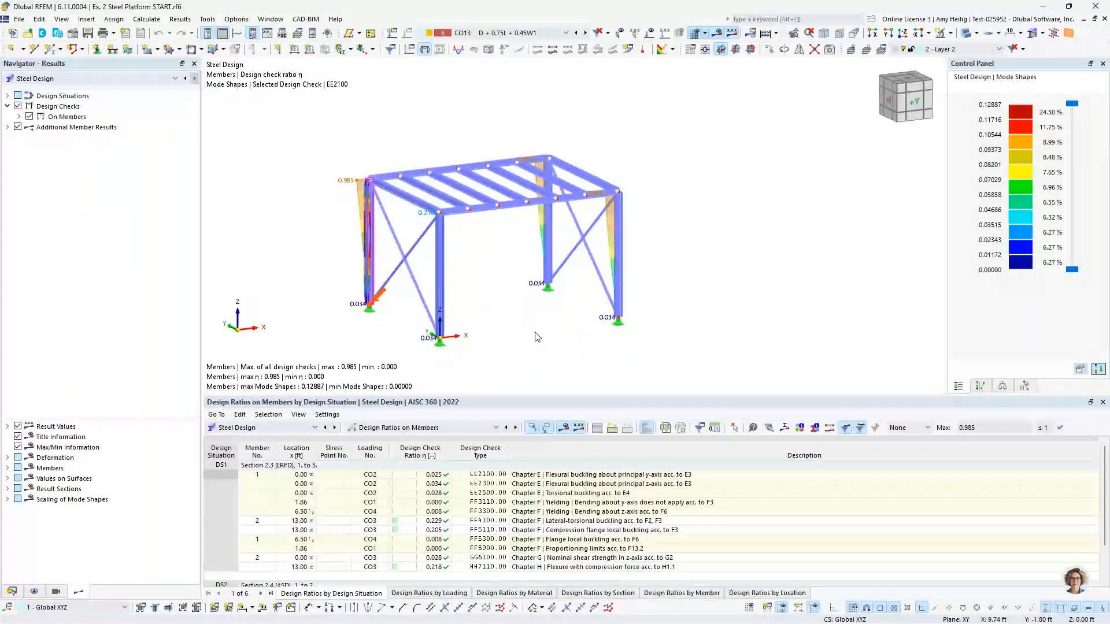
drag(530, 394, 538, 330)
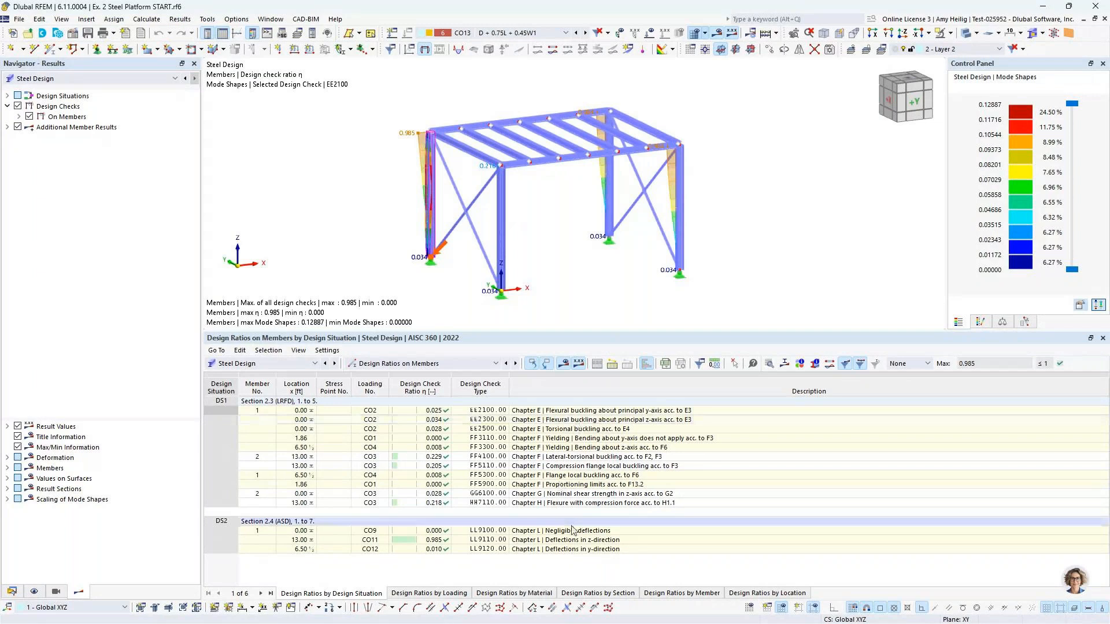
Review the design check details for member 2's lateral-torsional buckling check FF4100 under CO3.
click(579, 457)
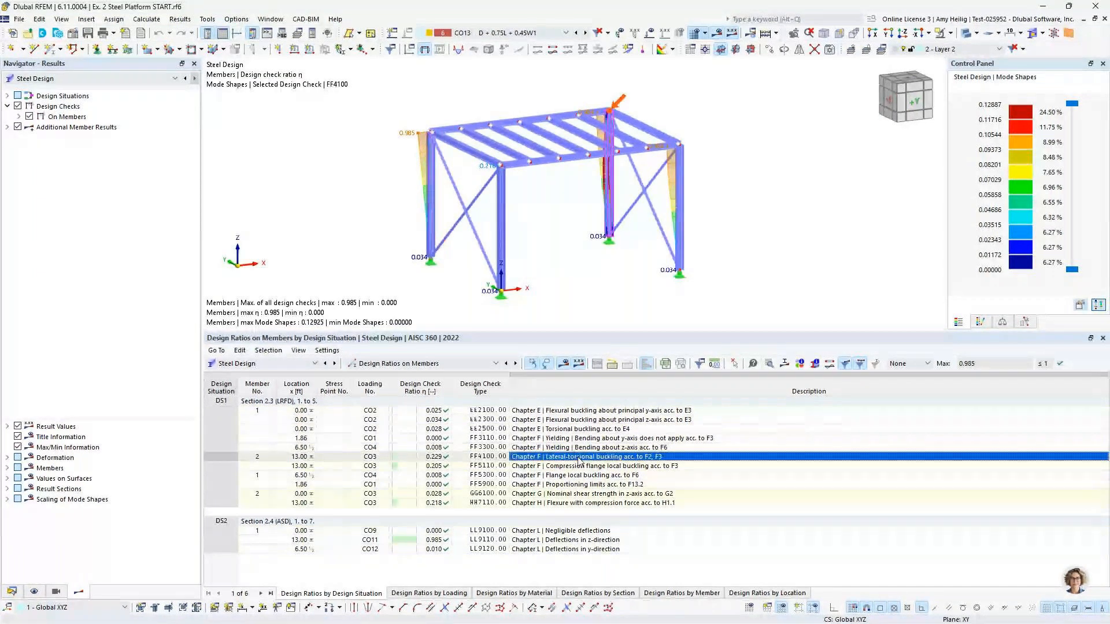
click(763, 365)
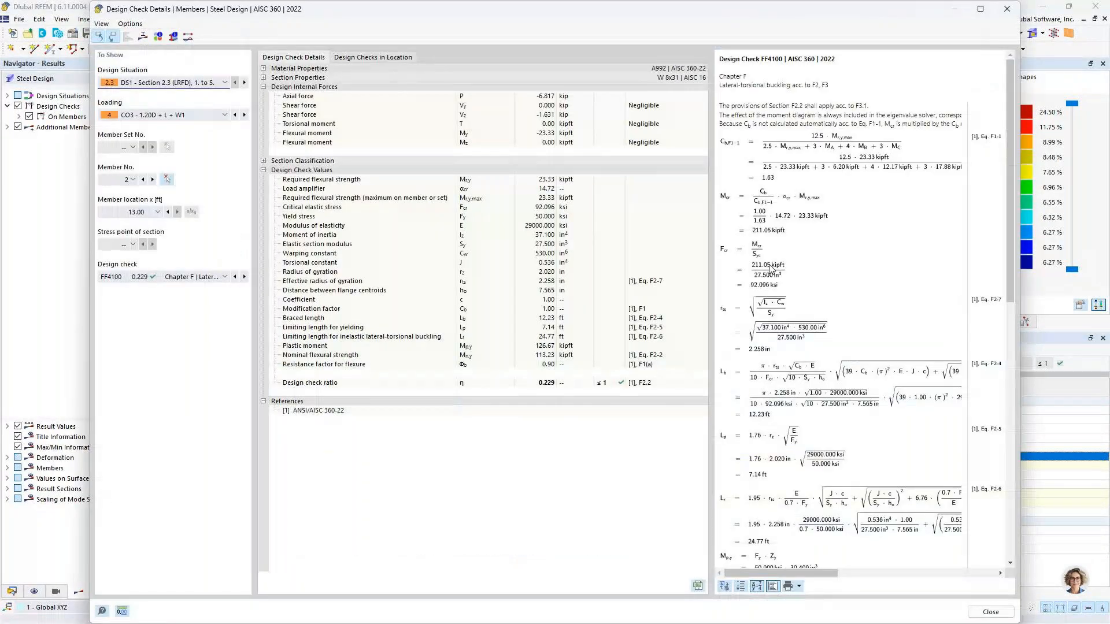
scroll(857, 259, down, 3)
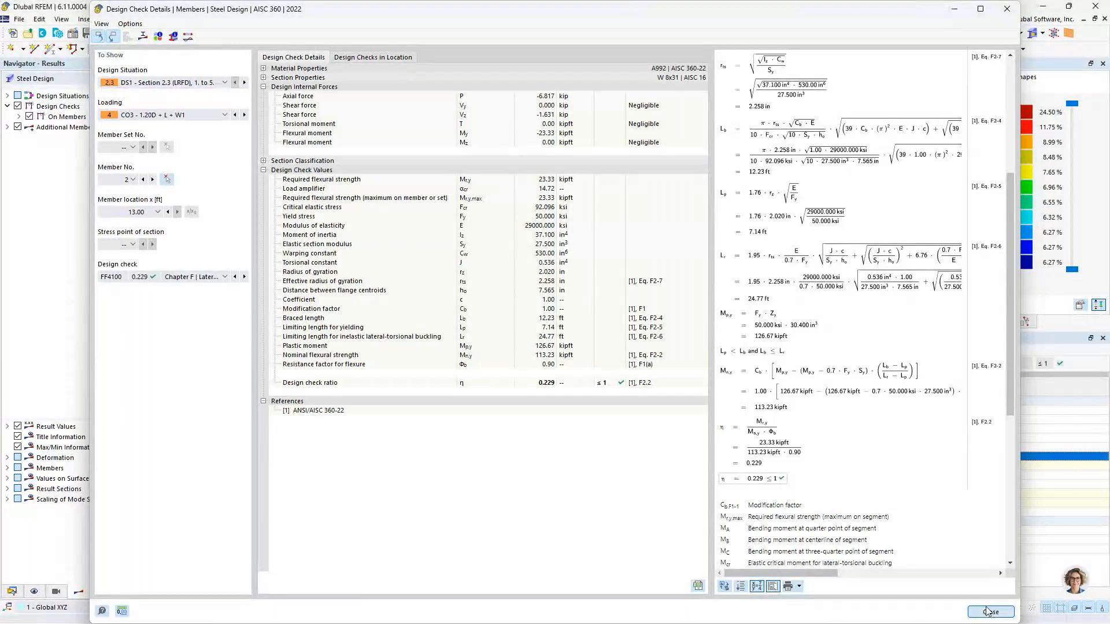
click(989, 612)
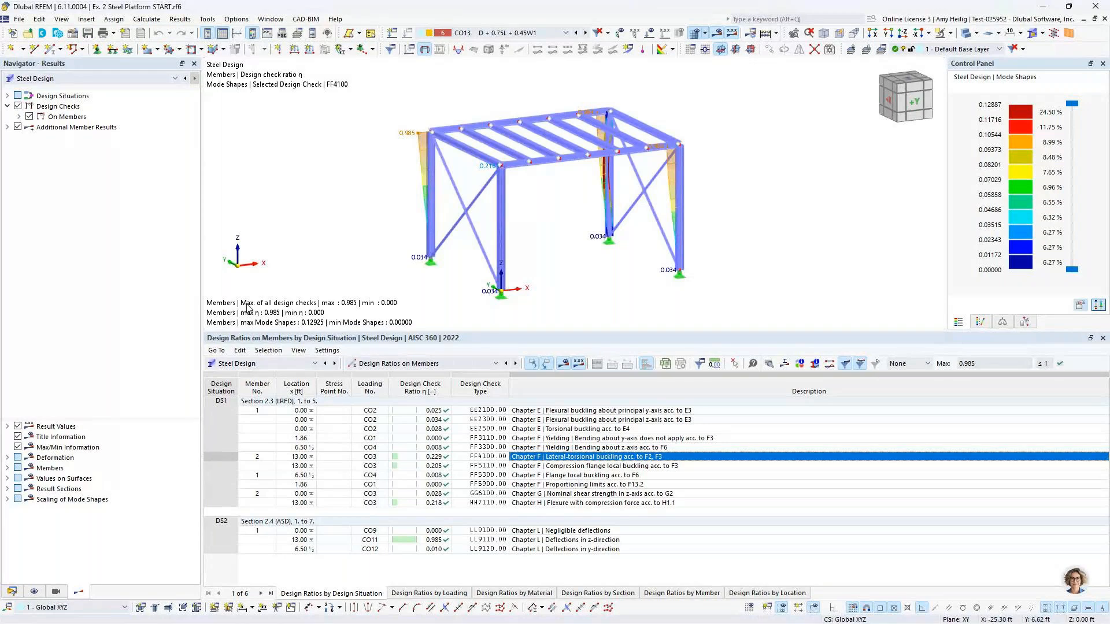
Start a new steel joint under the types for steel joints.
click(12, 592)
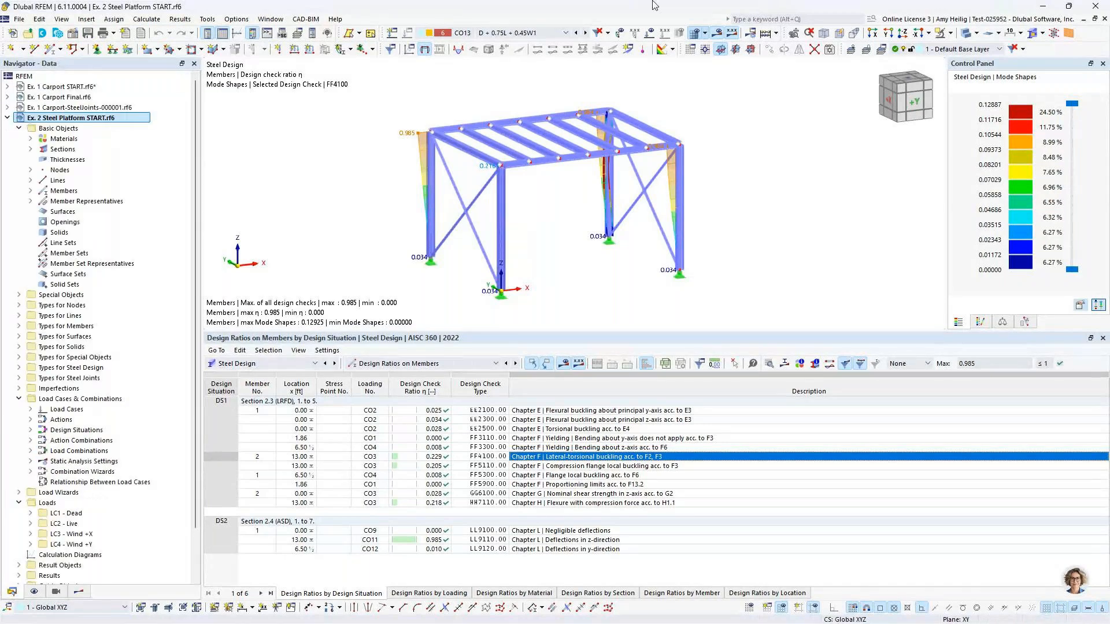
click(18, 399)
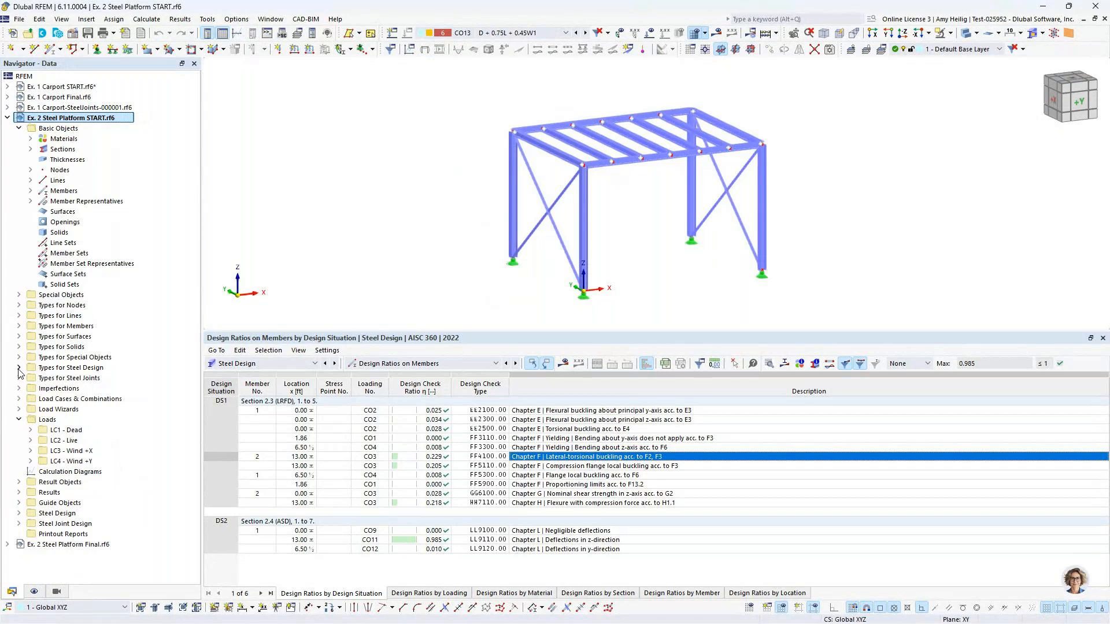
click(19, 378)
right_click(55, 388)
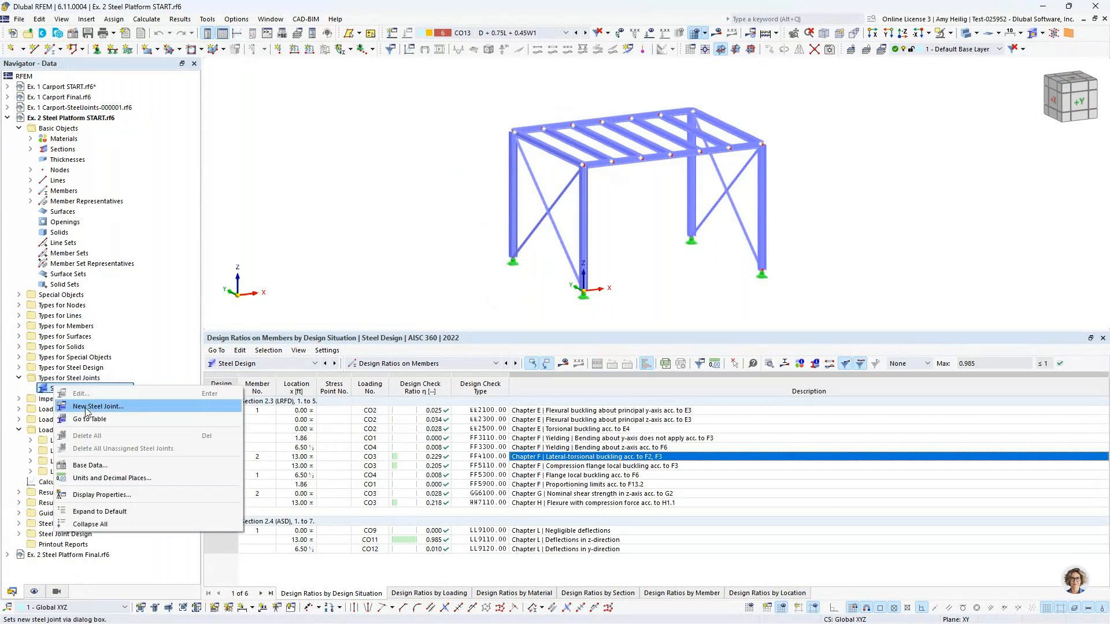
click(86, 406)
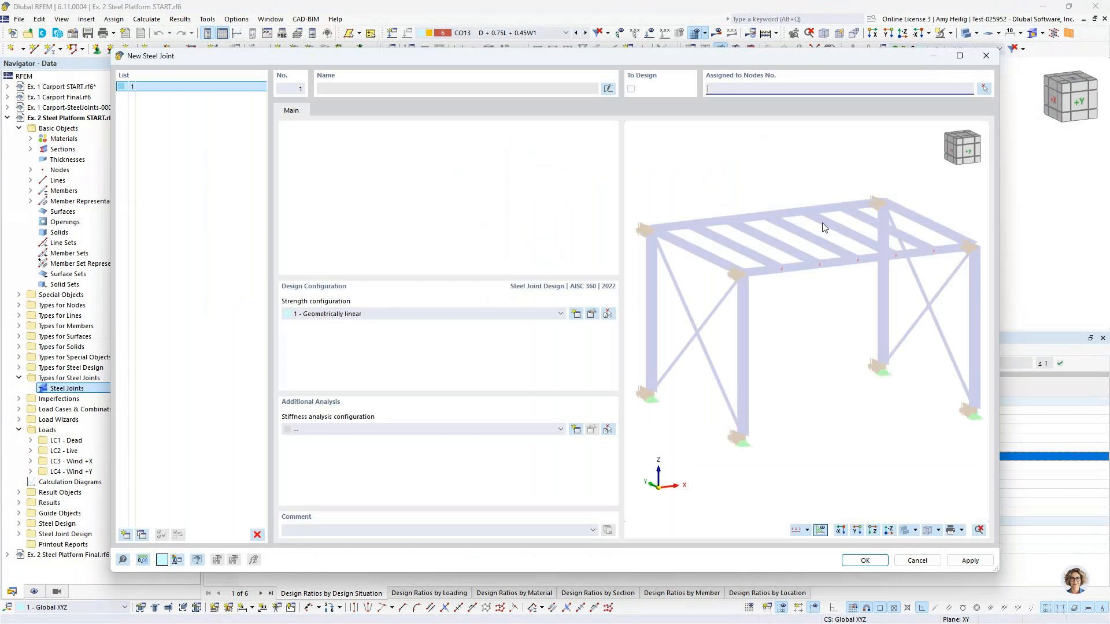
Assign the steel joint to the four column-top nodes 2, 4, 6 and 8.
click(983, 89)
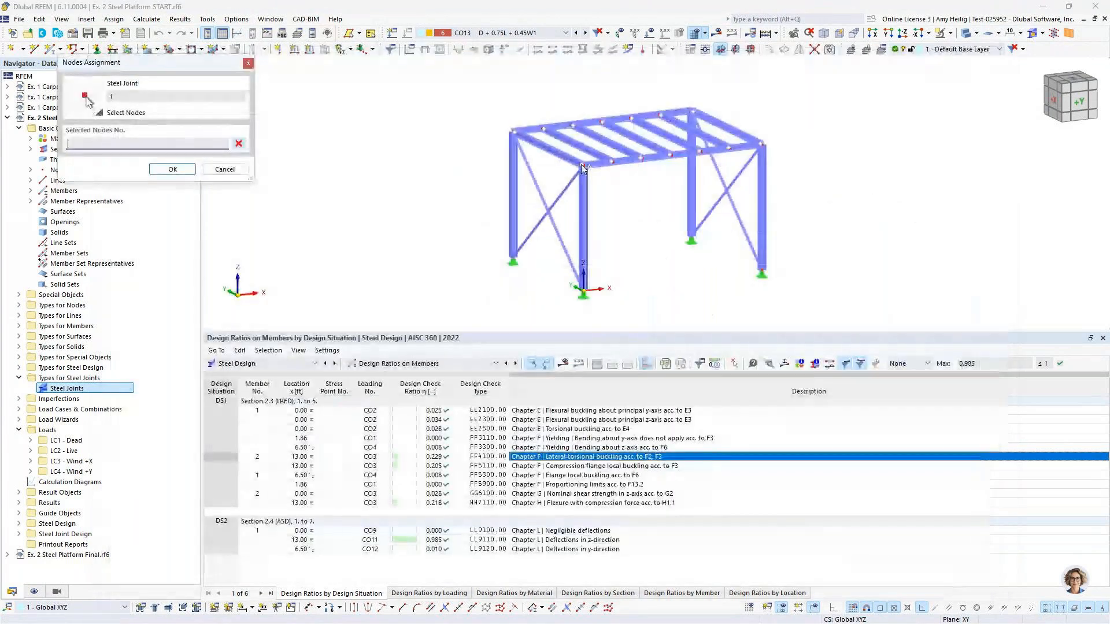
click(583, 167)
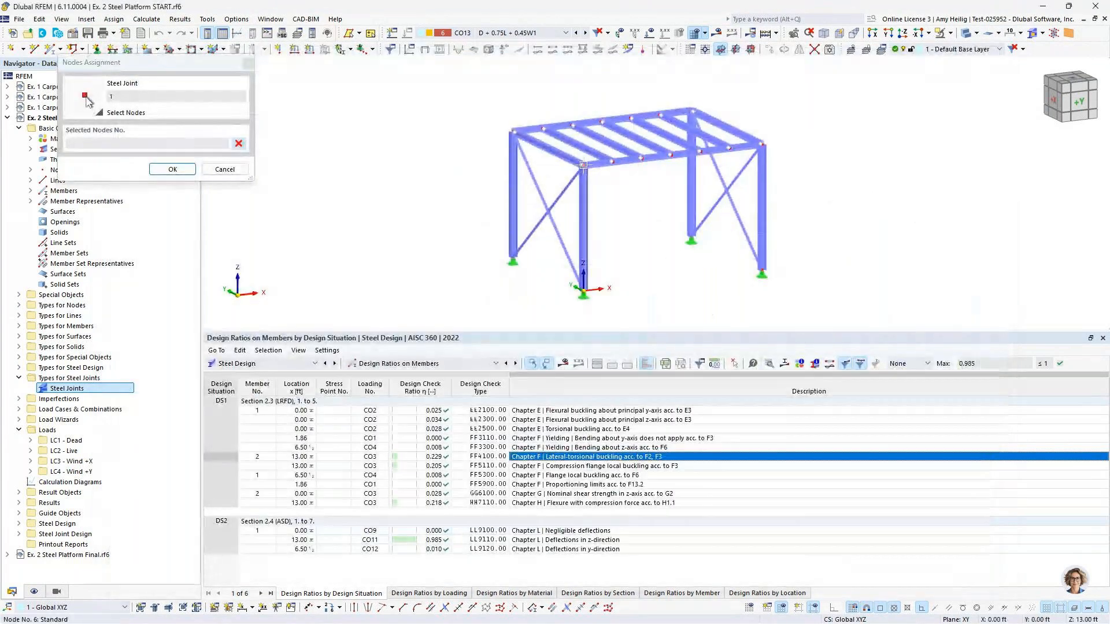
click(513, 132)
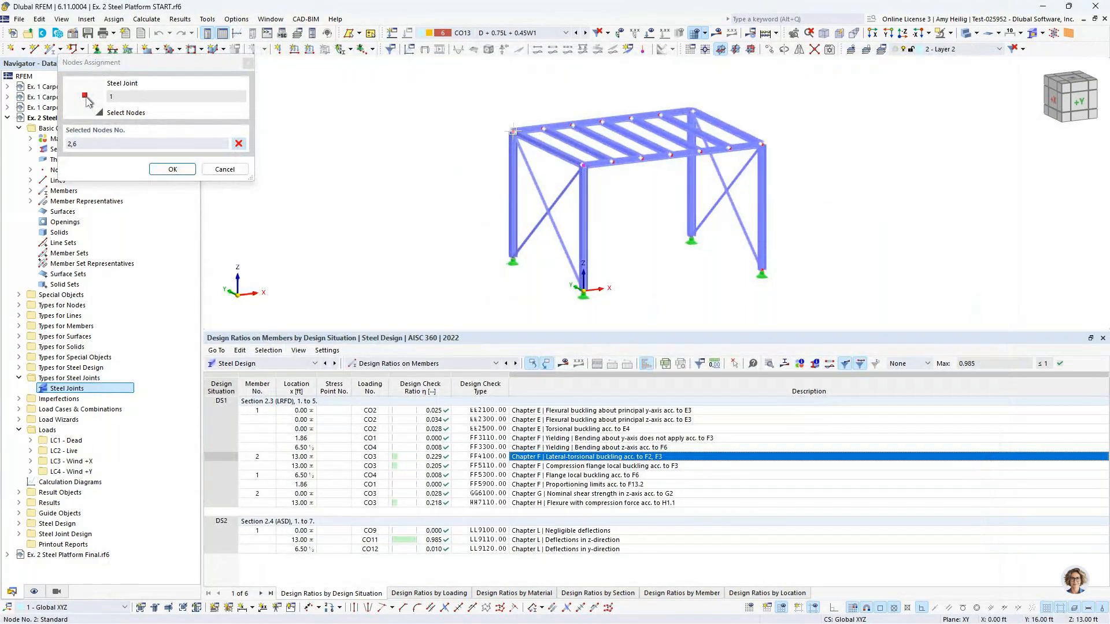
click(692, 111)
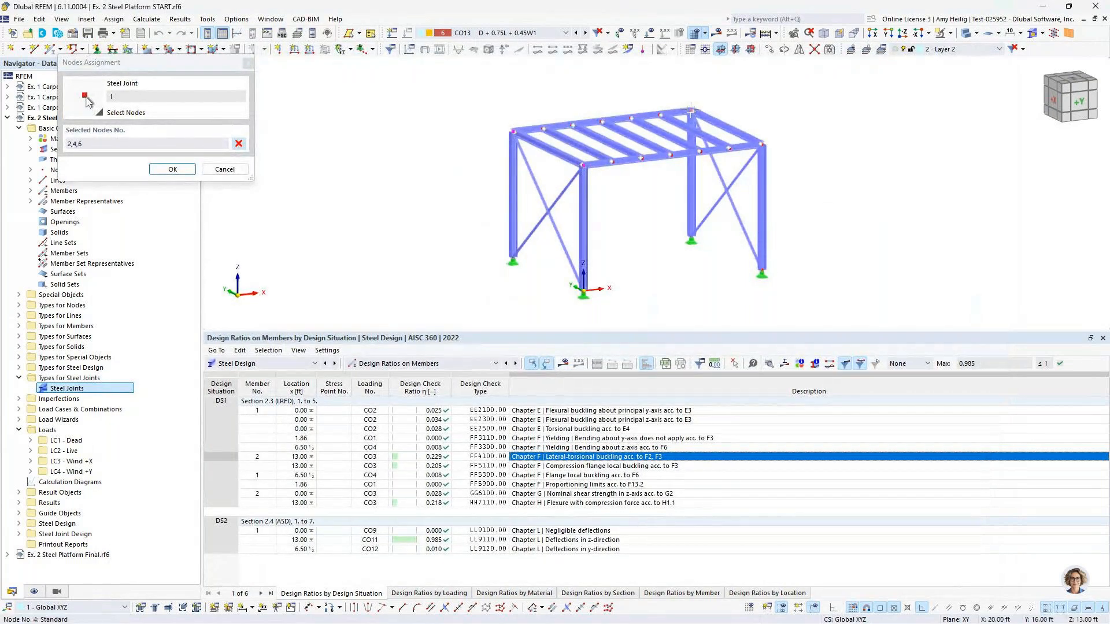
click(764, 146)
click(174, 169)
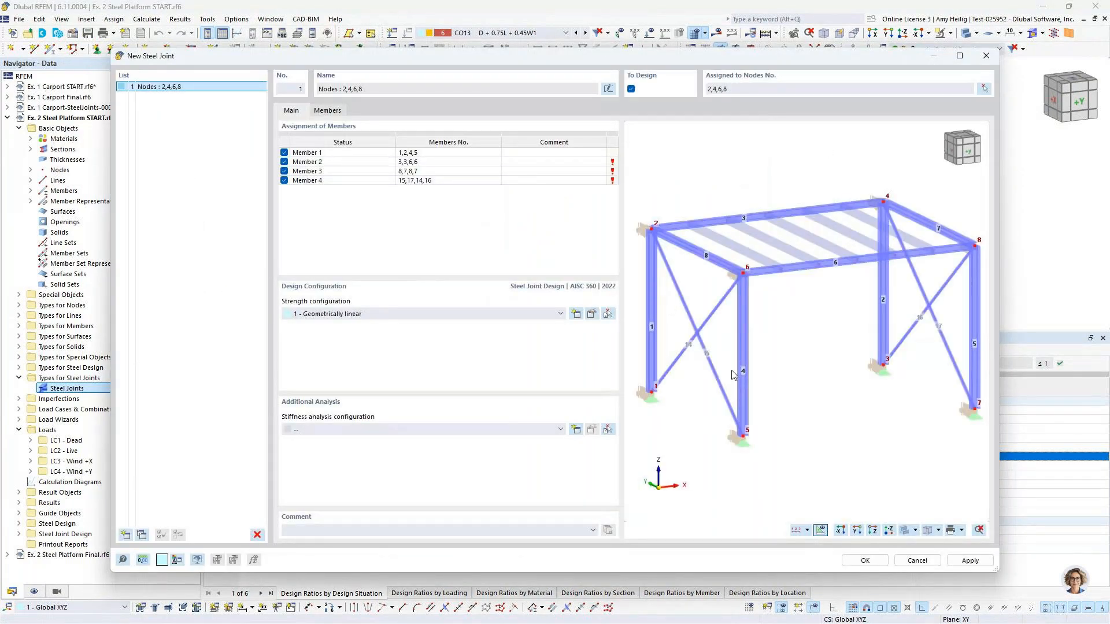
Rename the joint's Member 1 as Columns and Member 2 as Beams.
click(361, 153)
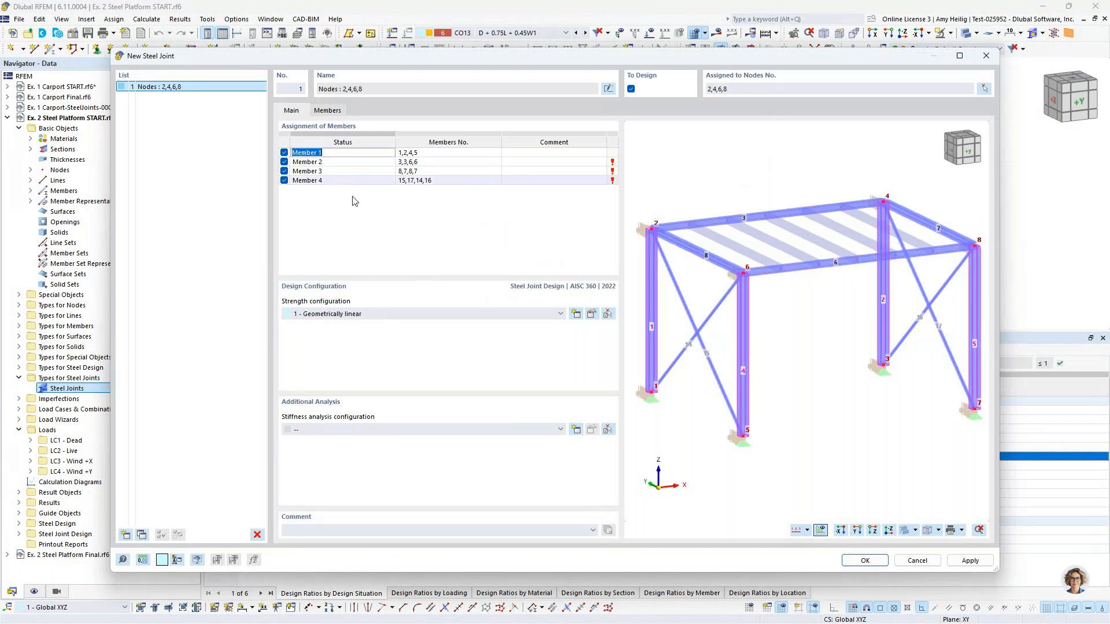
text(Columns)
key(Tab)
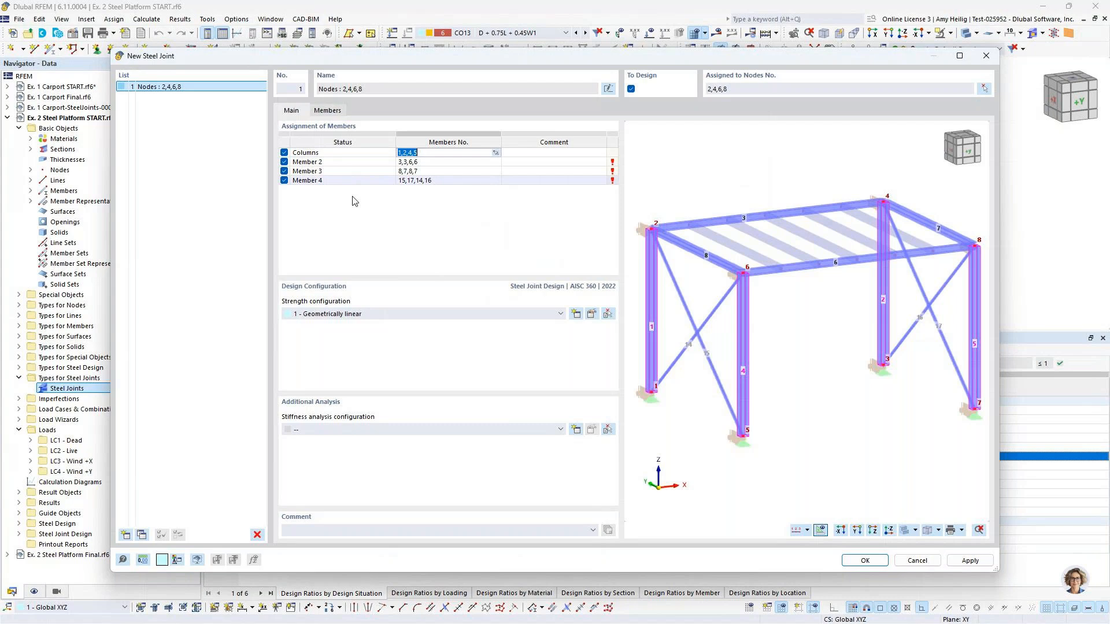
click(348, 163)
text(B)
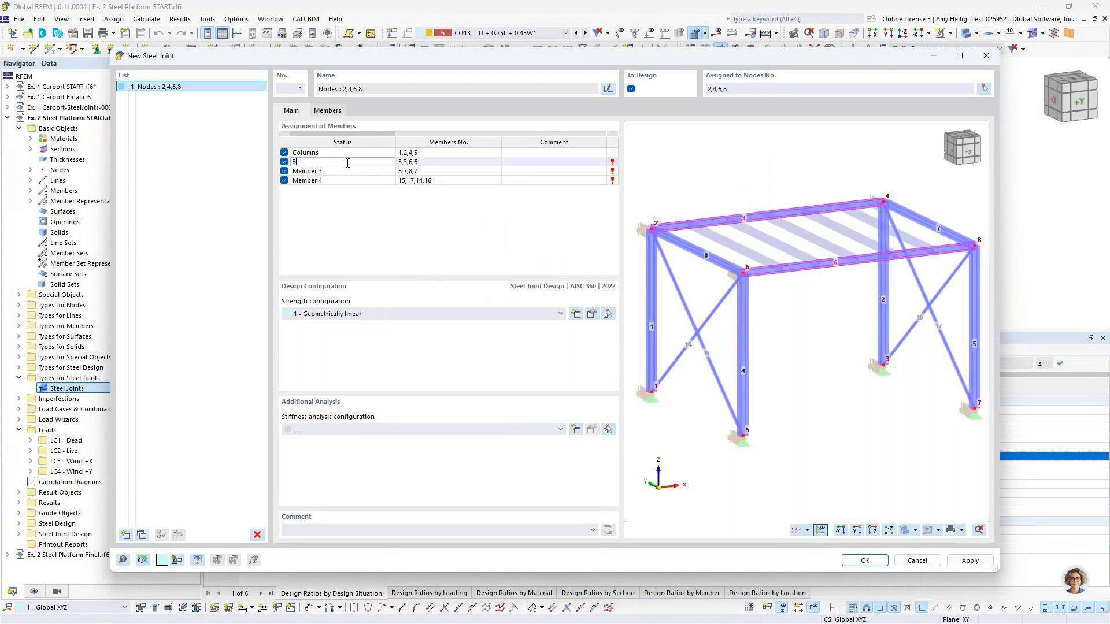
text(eams)
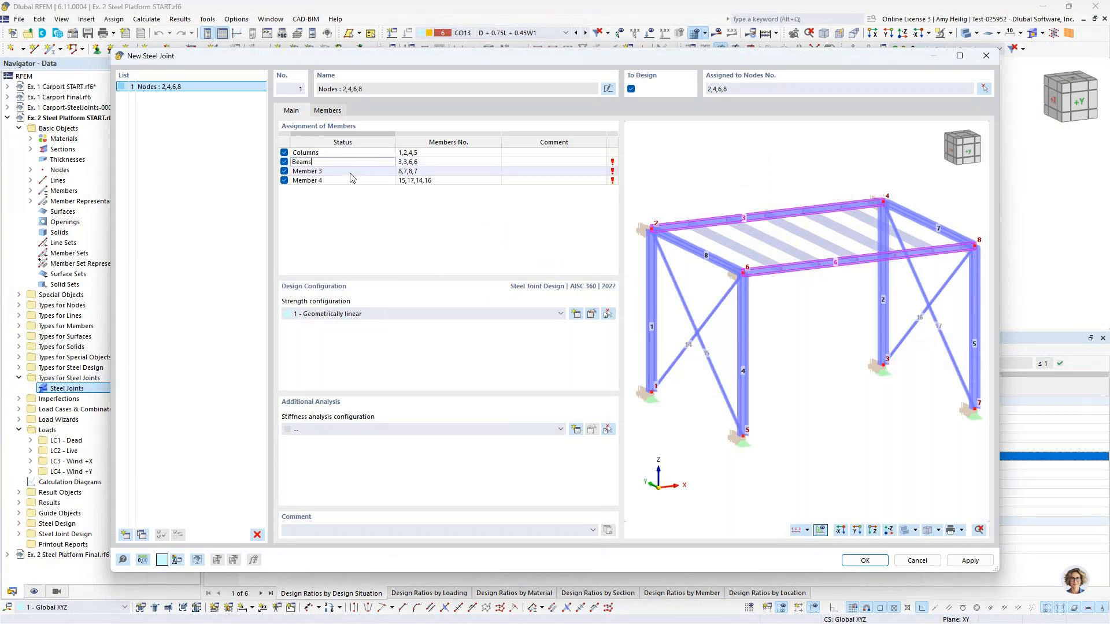
Exclude Member 3 and Member 4, the short-side beams and the diagonal bracing, from the steel joint.
click(351, 172)
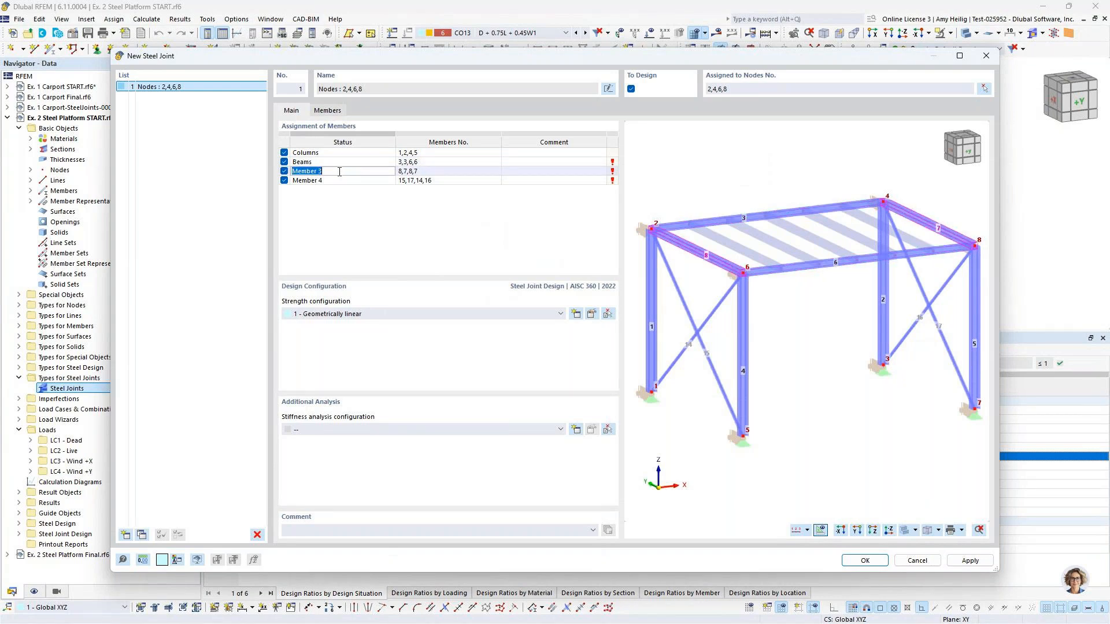
click(285, 171)
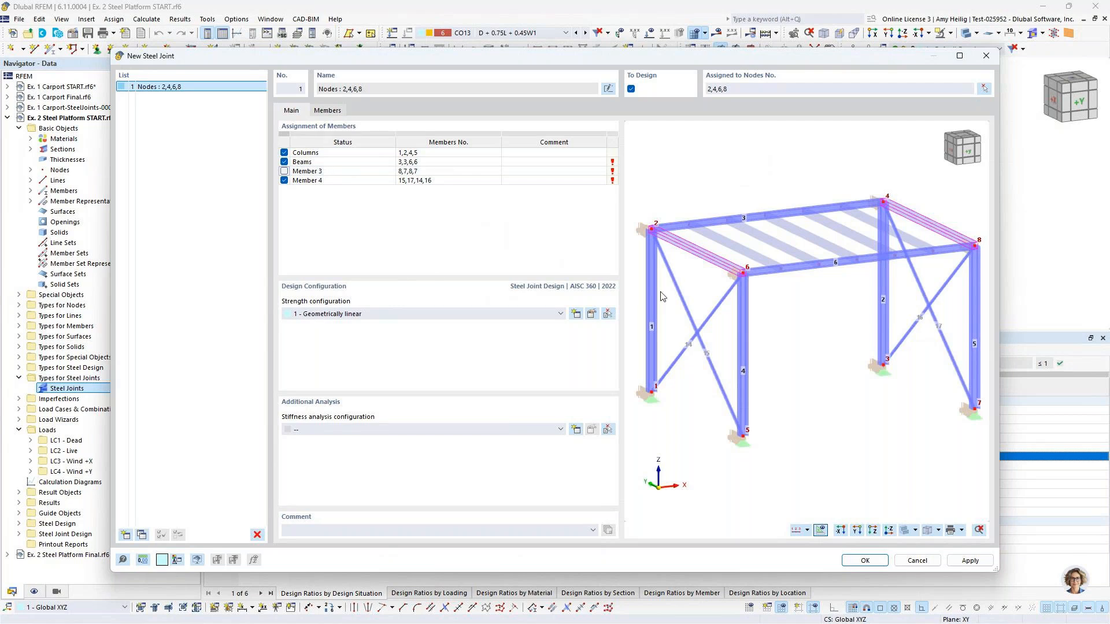
click(284, 181)
click(354, 184)
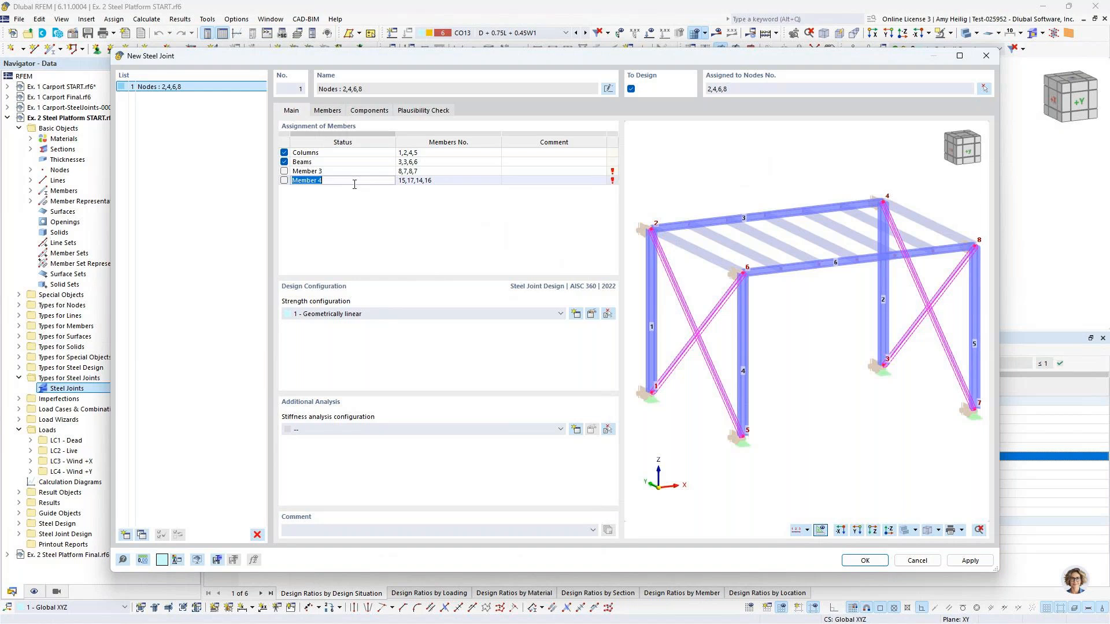
click(795, 384)
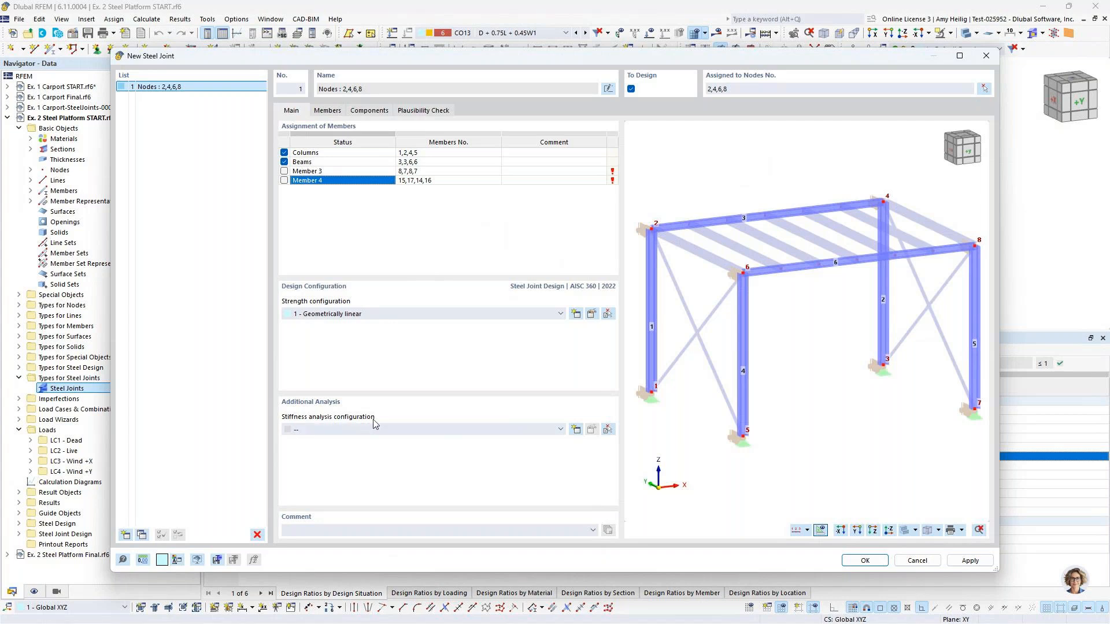
Compare the two stiffness analysis configurations, and assign 2 - Initial stiffness | Joint-structure interaction to the joint.
click(392, 429)
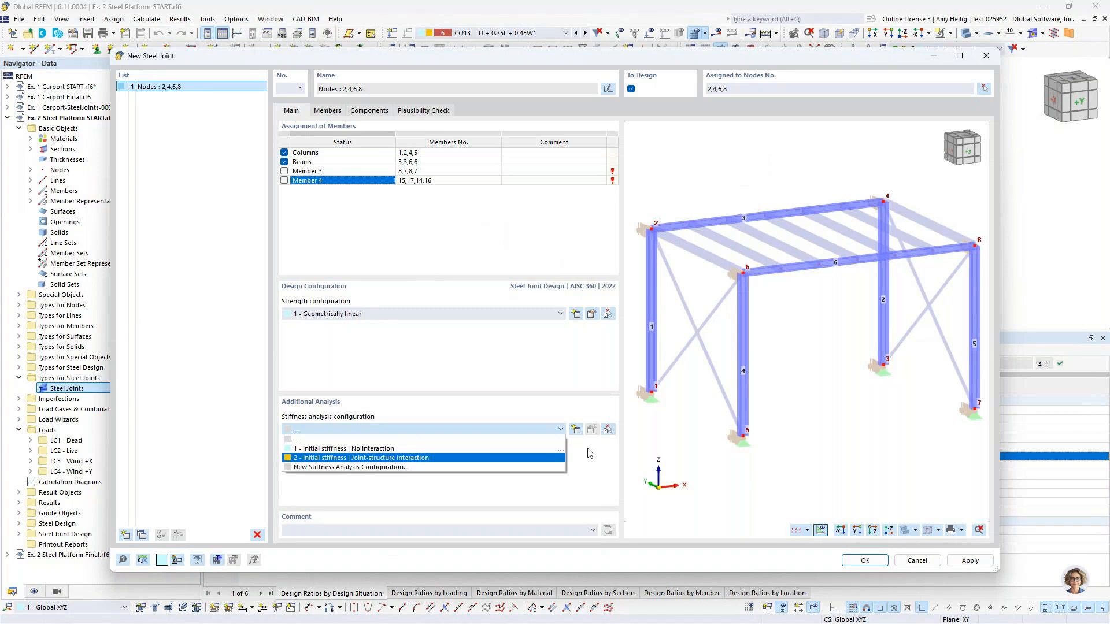
click(544, 449)
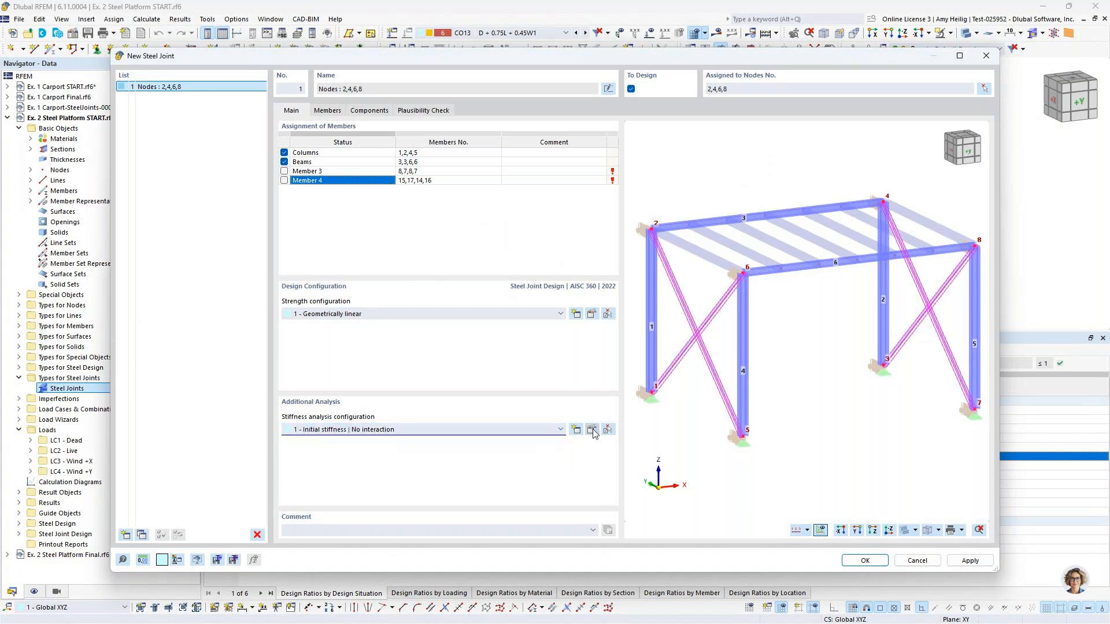
click(592, 429)
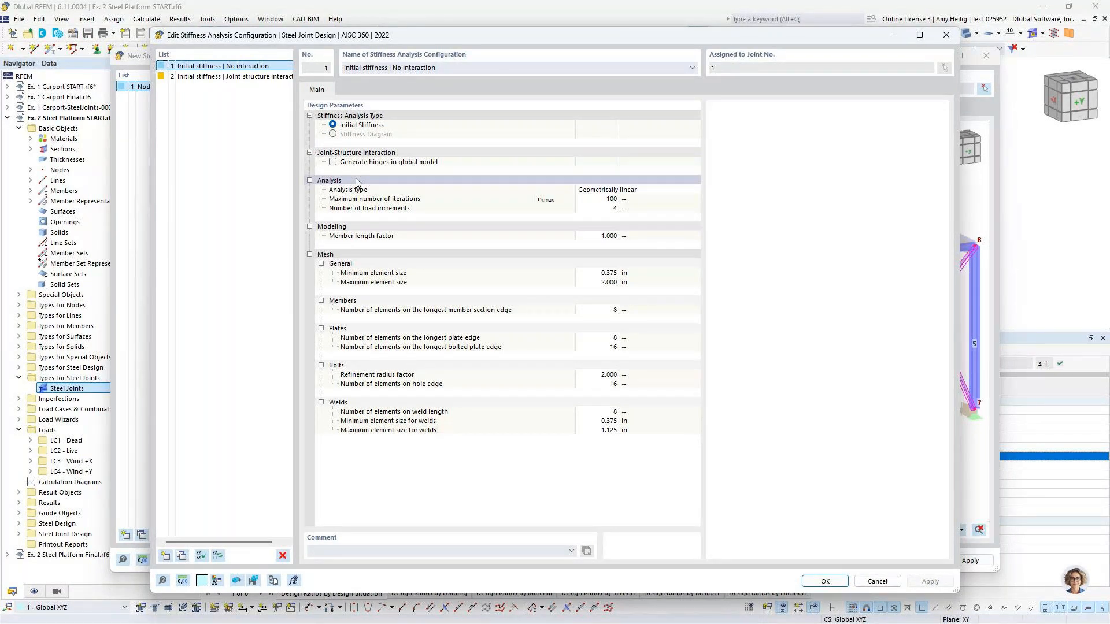
click(231, 76)
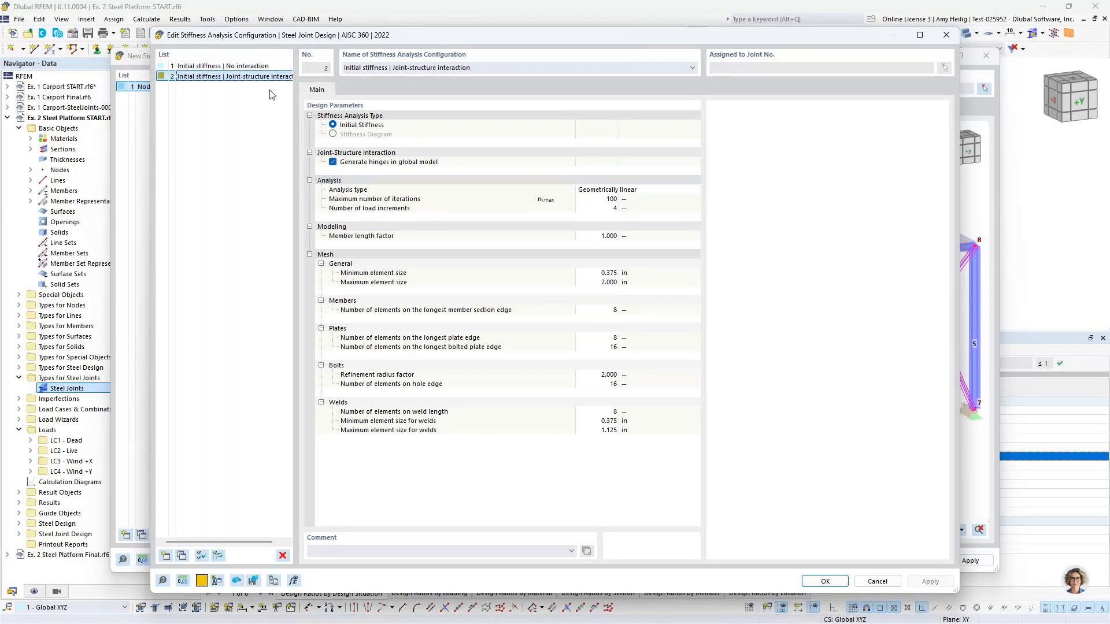
click(393, 164)
click(875, 586)
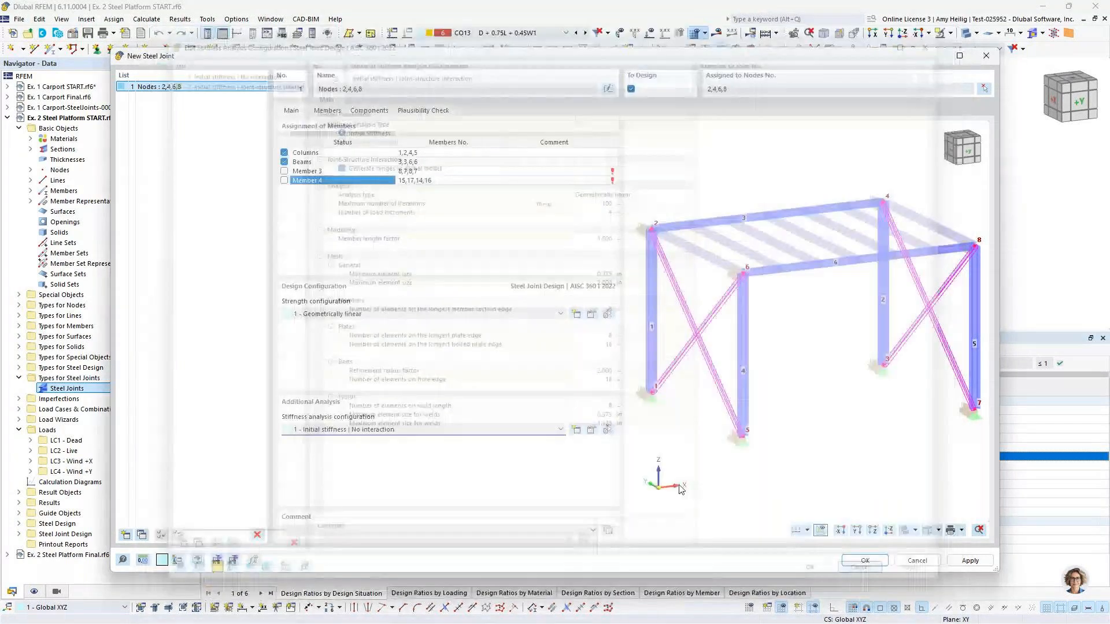
click(509, 429)
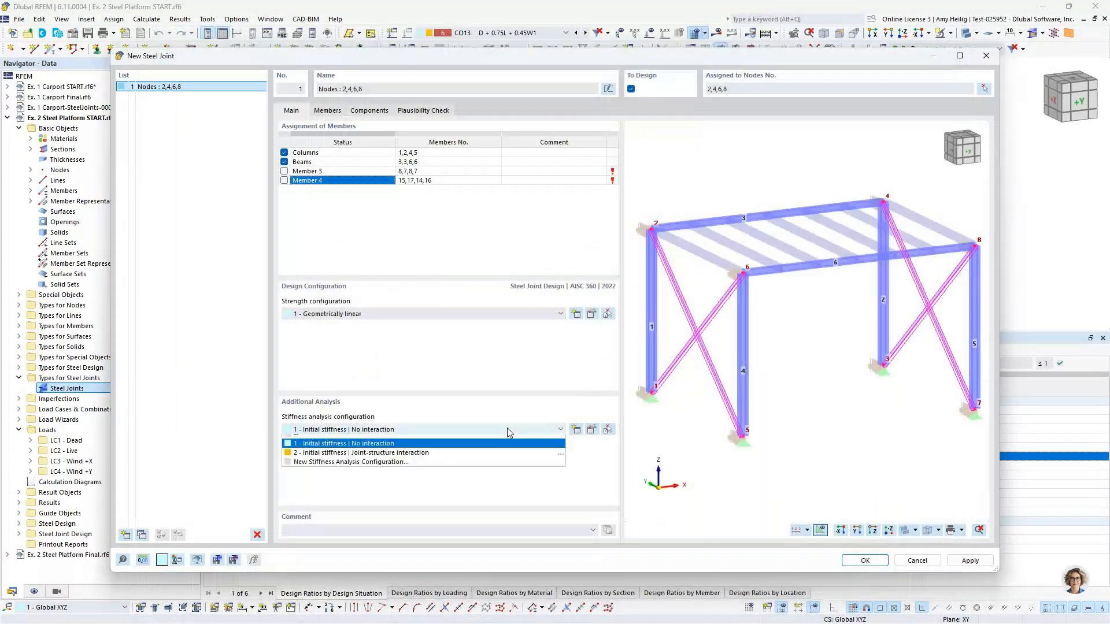
click(497, 458)
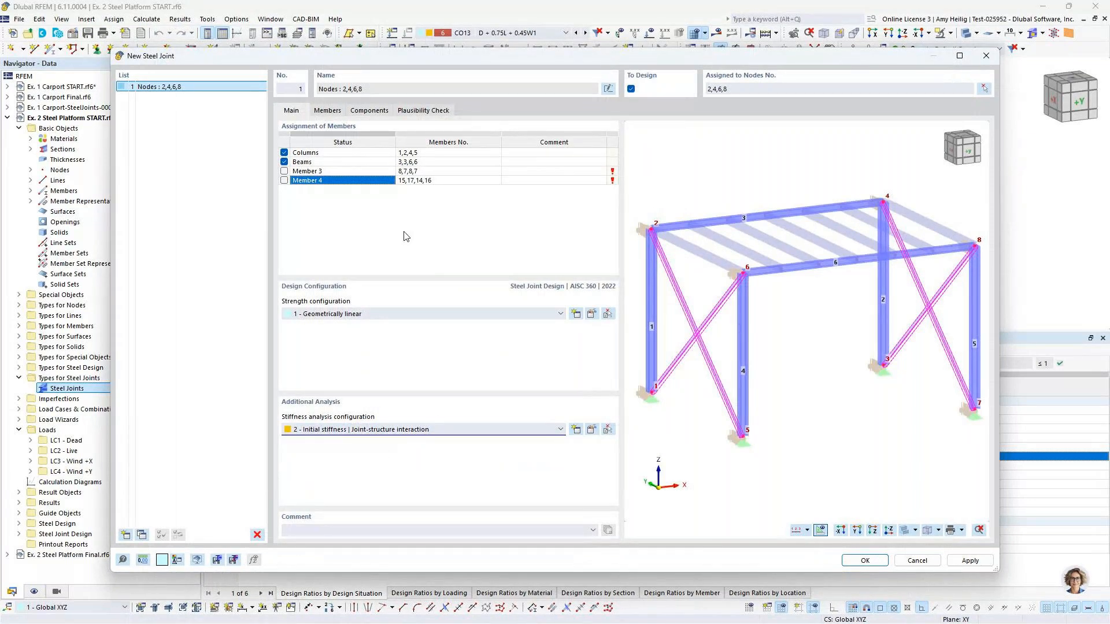
Activate the stiffness analysis of the Columns member for N, My and Mz.
click(334, 113)
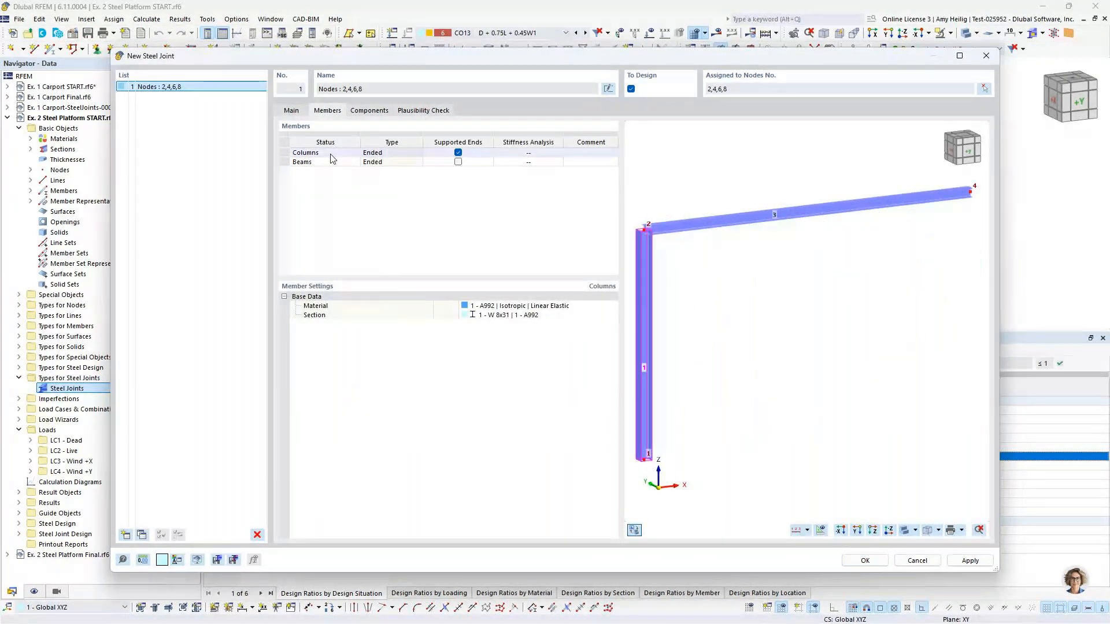
click(473, 153)
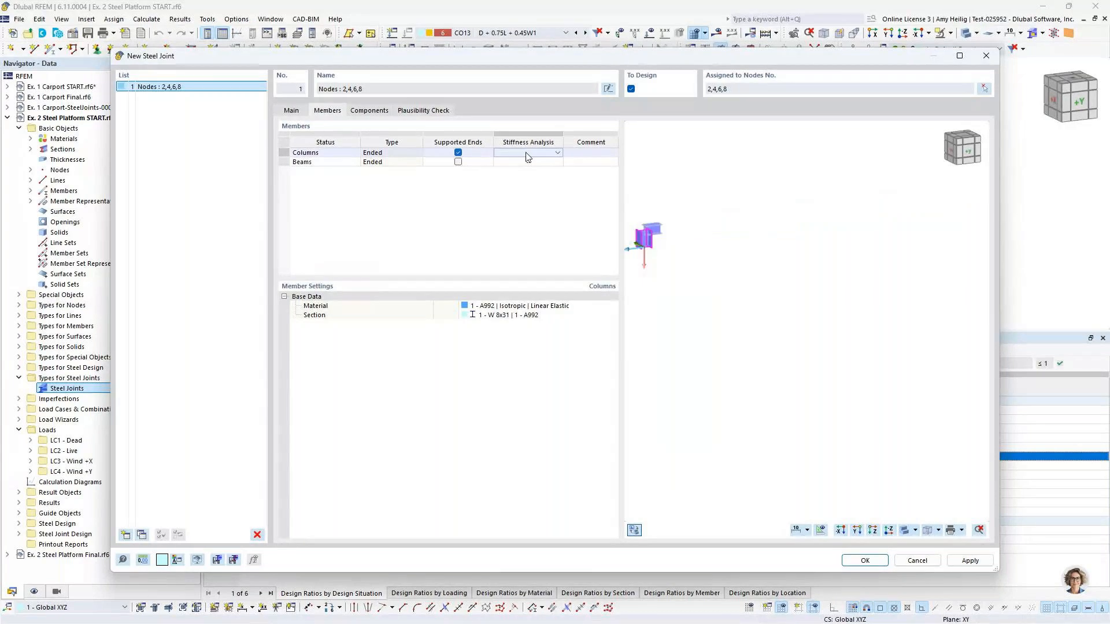
click(554, 155)
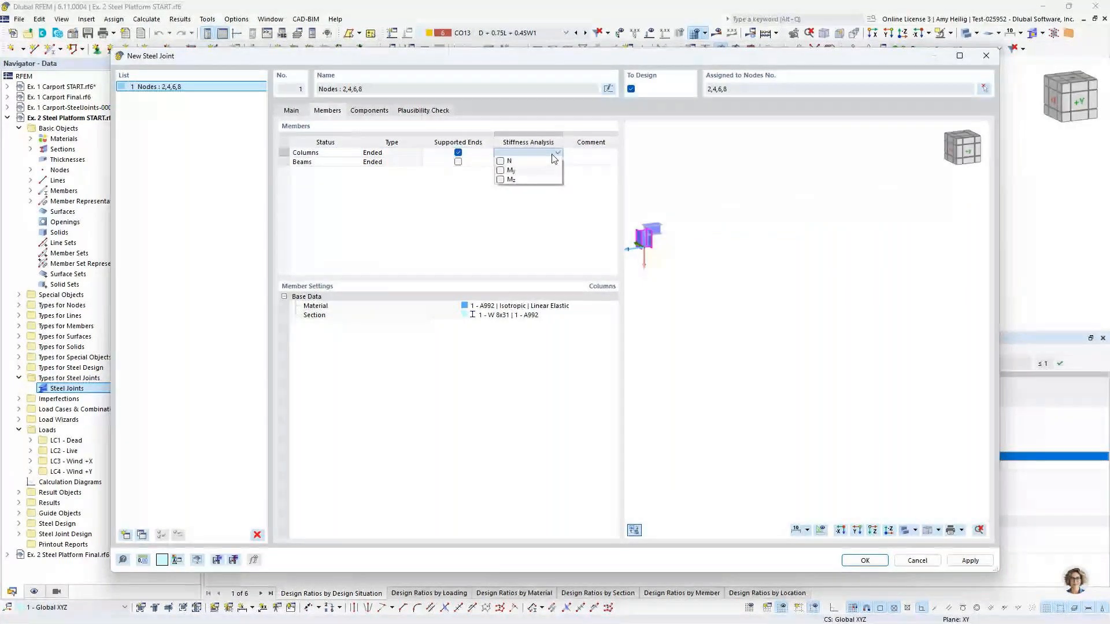
click(500, 161)
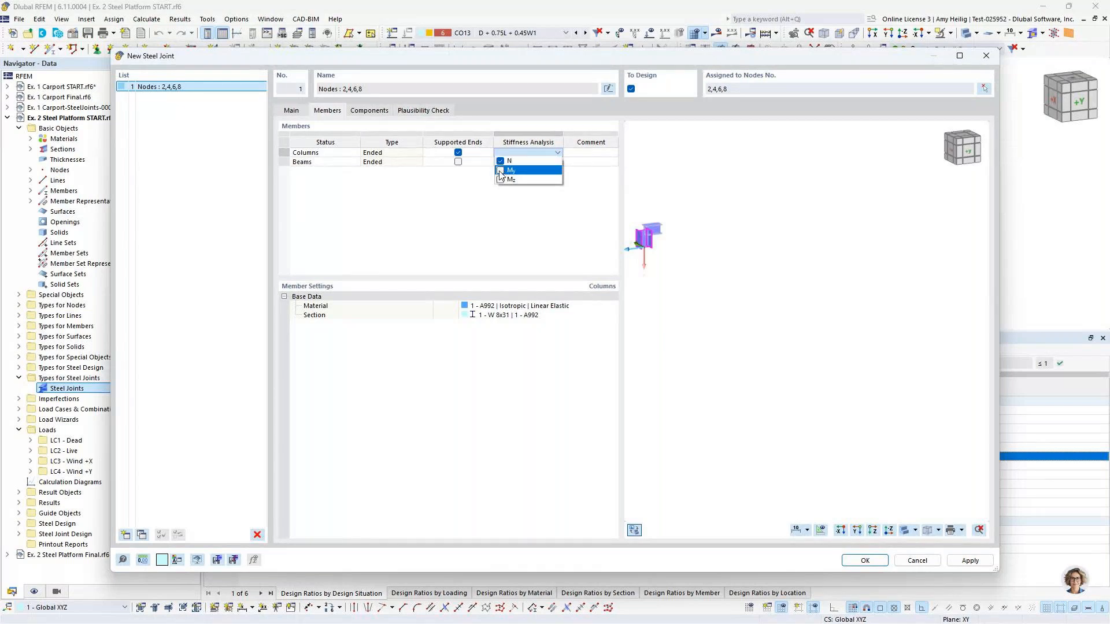
click(500, 170)
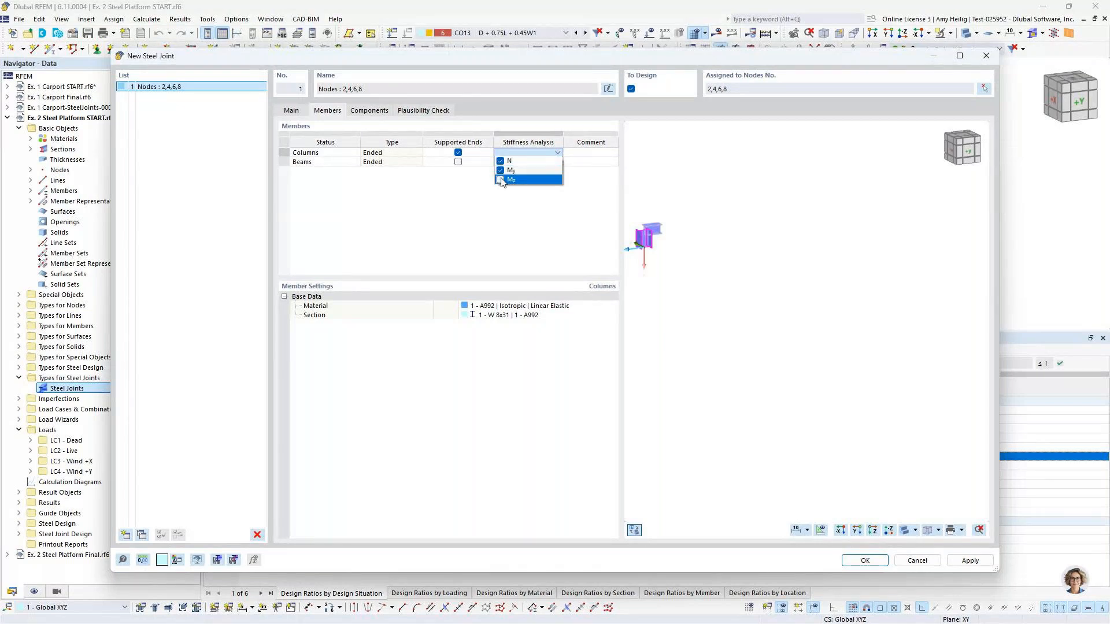
click(501, 180)
click(504, 206)
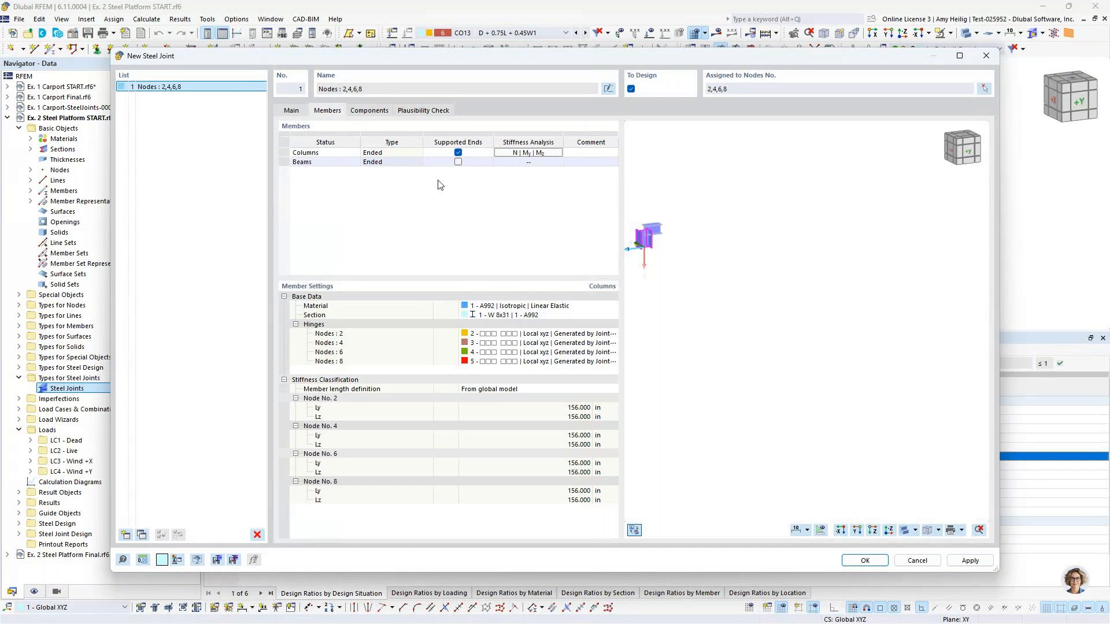
Open the joint template library for the joint's components and change its number-of-members filter from 6+ to 2.
click(370, 112)
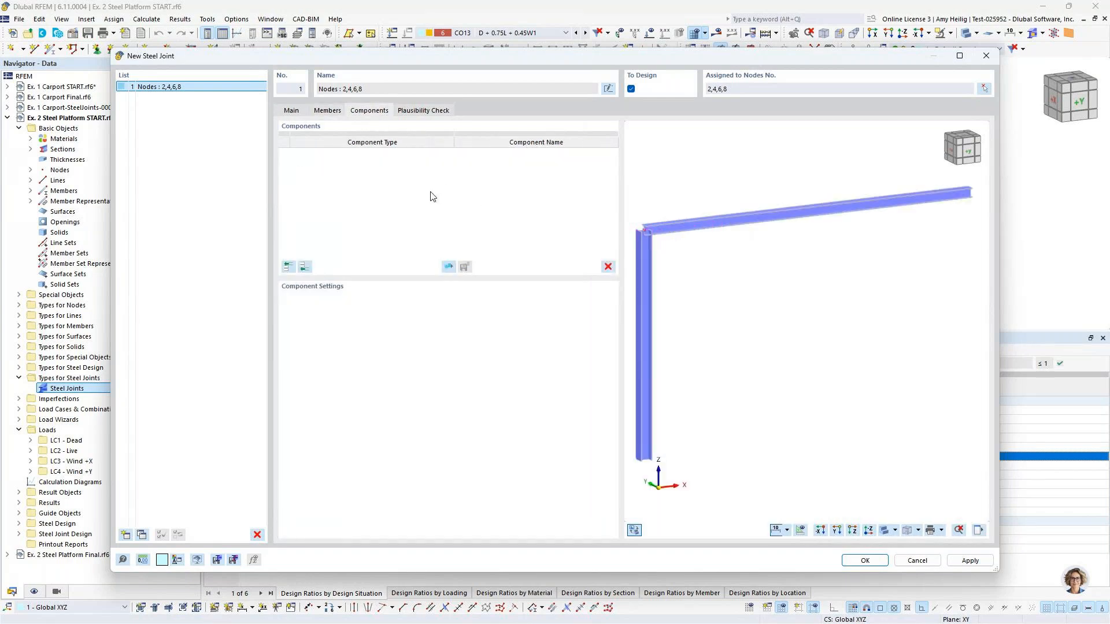
click(449, 267)
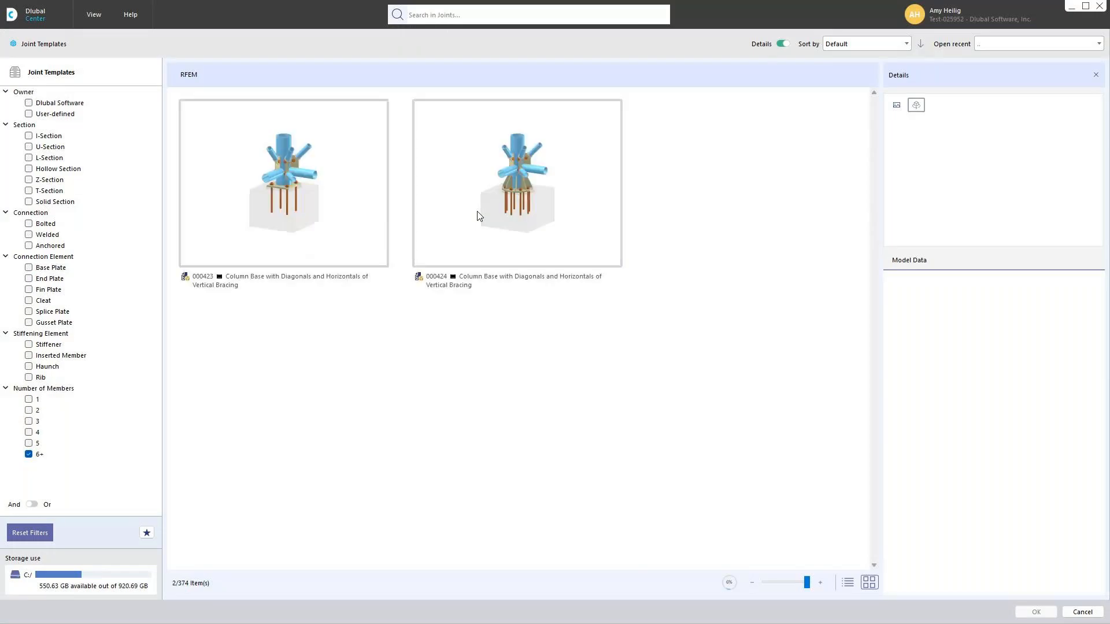
click(29, 455)
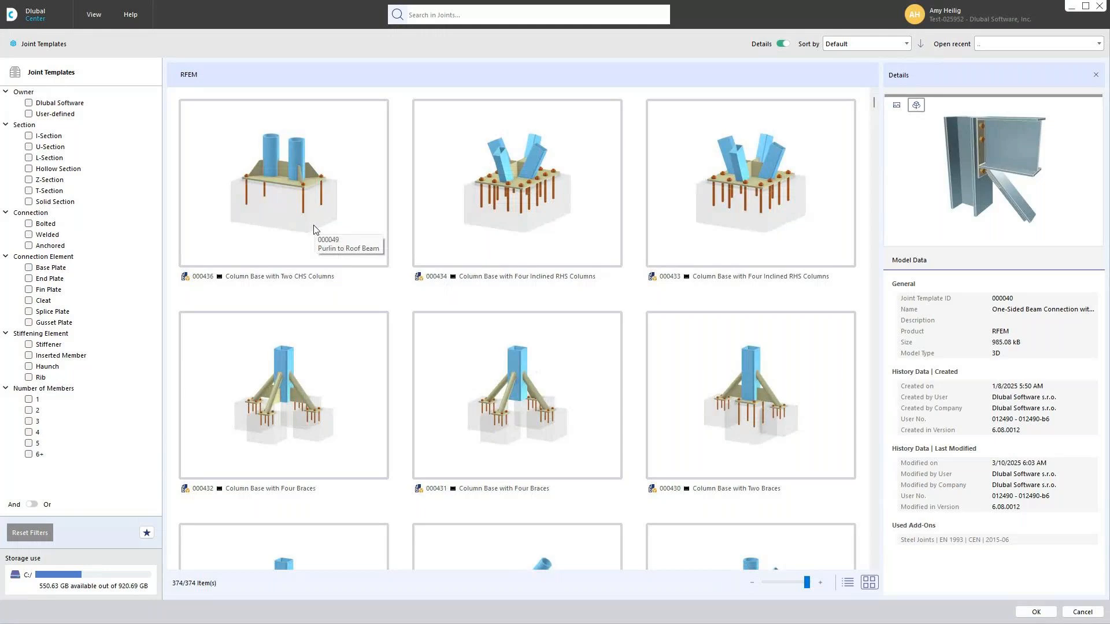
scroll(314, 230, down, 20)
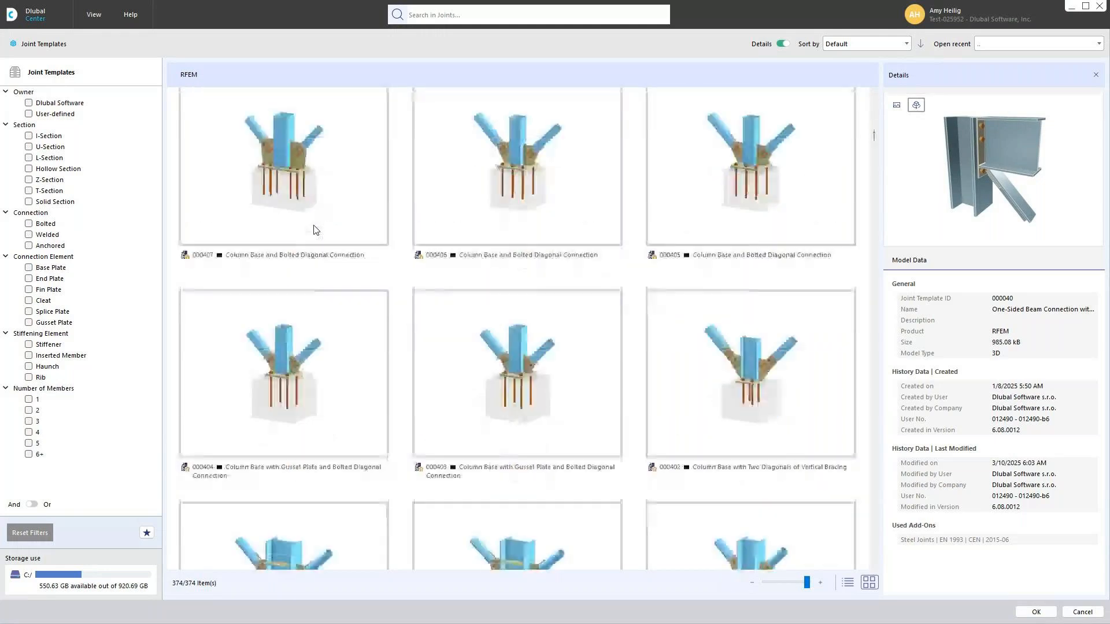
scroll(314, 230, down, 20)
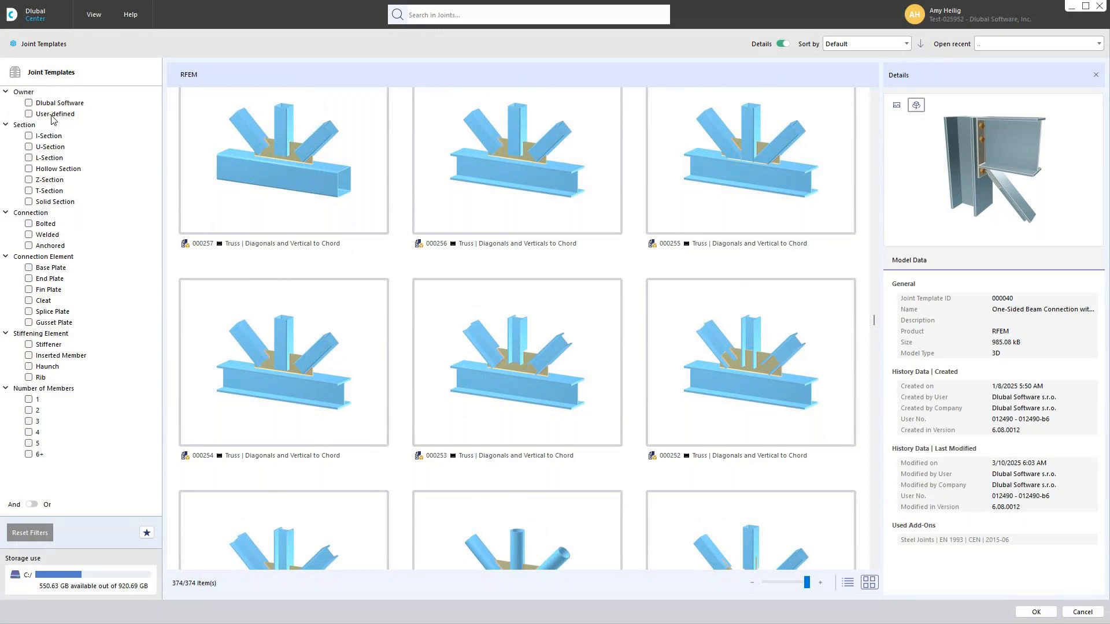
click(29, 410)
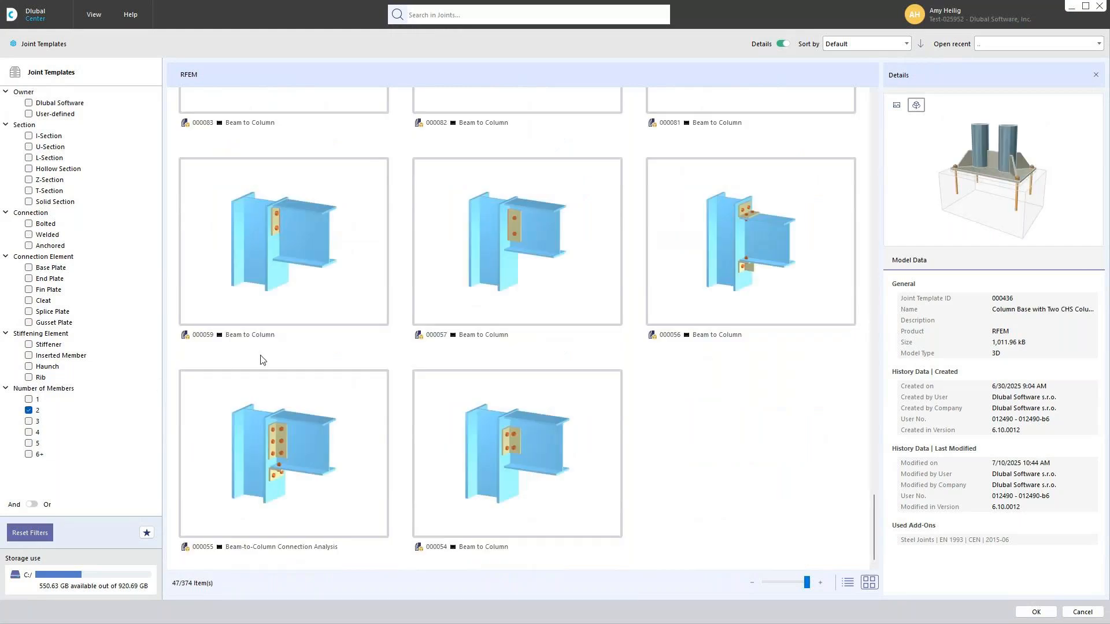
Choose joint template 000084, Beam to Column with extended end plate, haunch and stiffeners.
scroll(261, 358, up, 20)
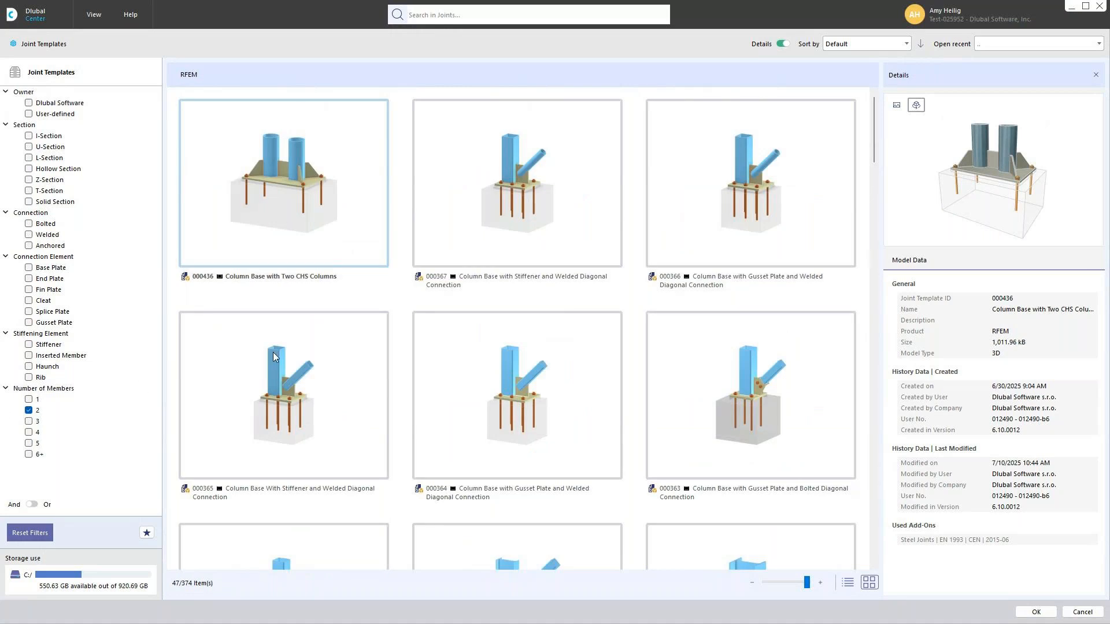
scroll(273, 356, down, 5)
scroll(272, 355, down, 2)
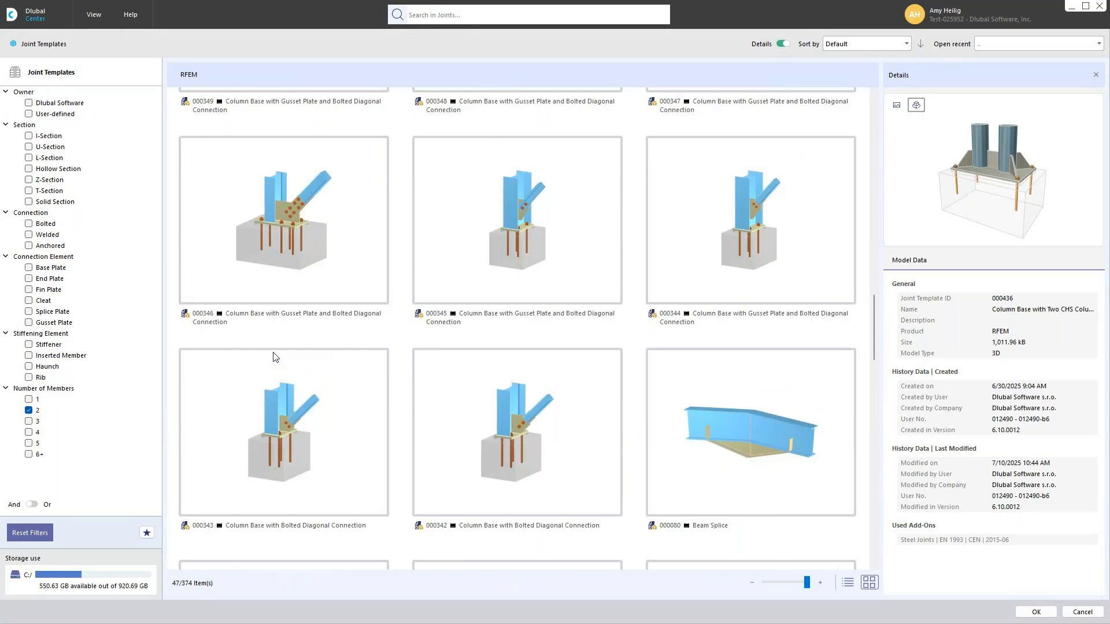
scroll(274, 356, down, 5)
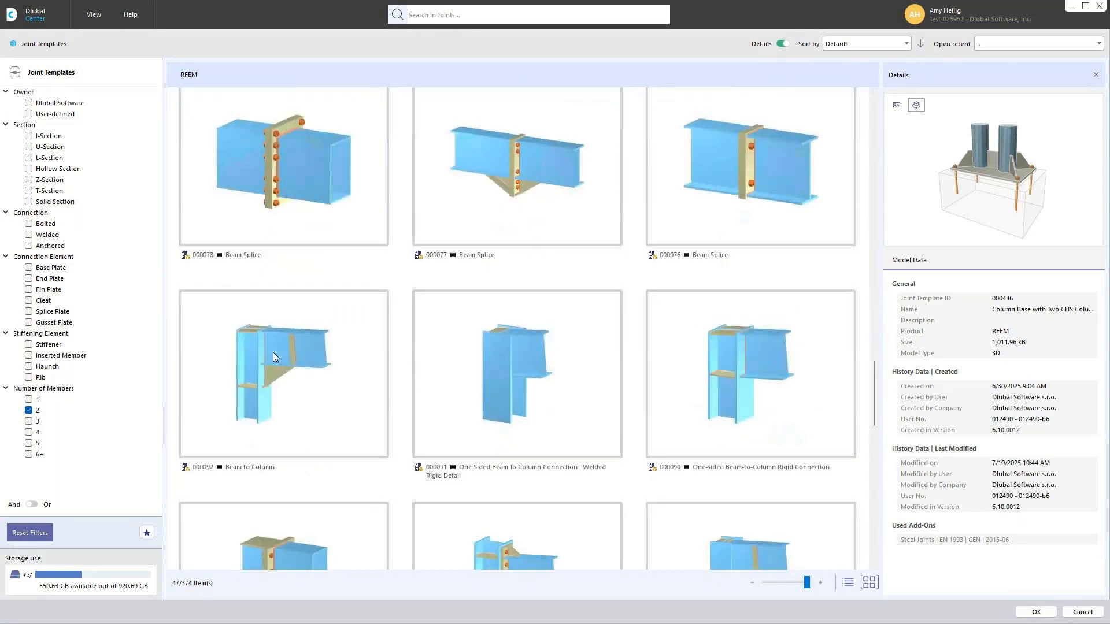
scroll(272, 352, down, 5)
click(305, 360)
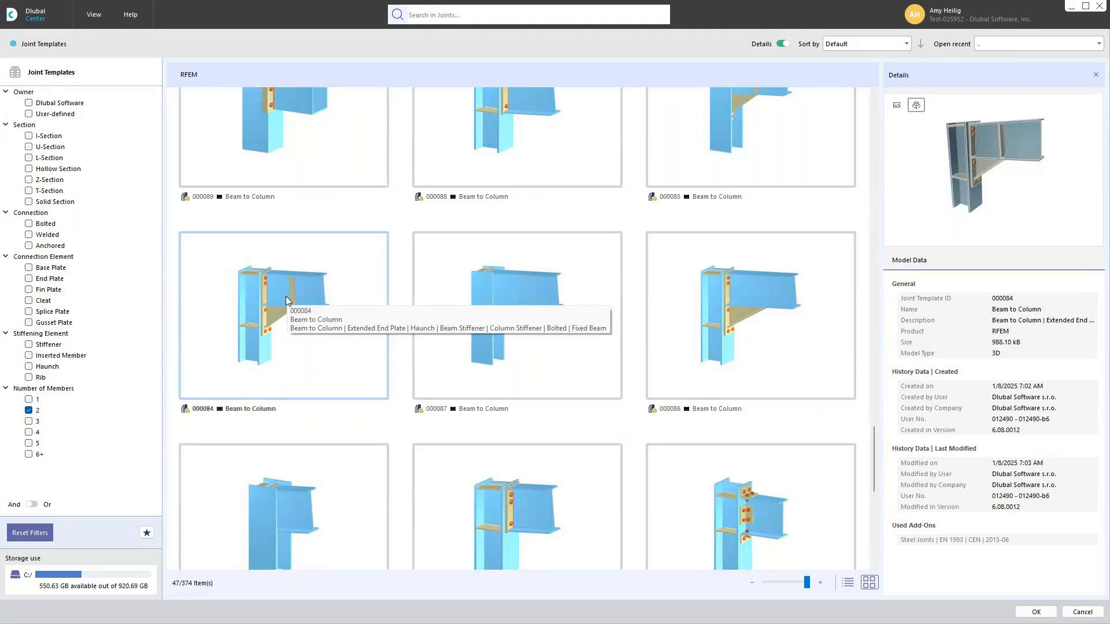
click(1035, 612)
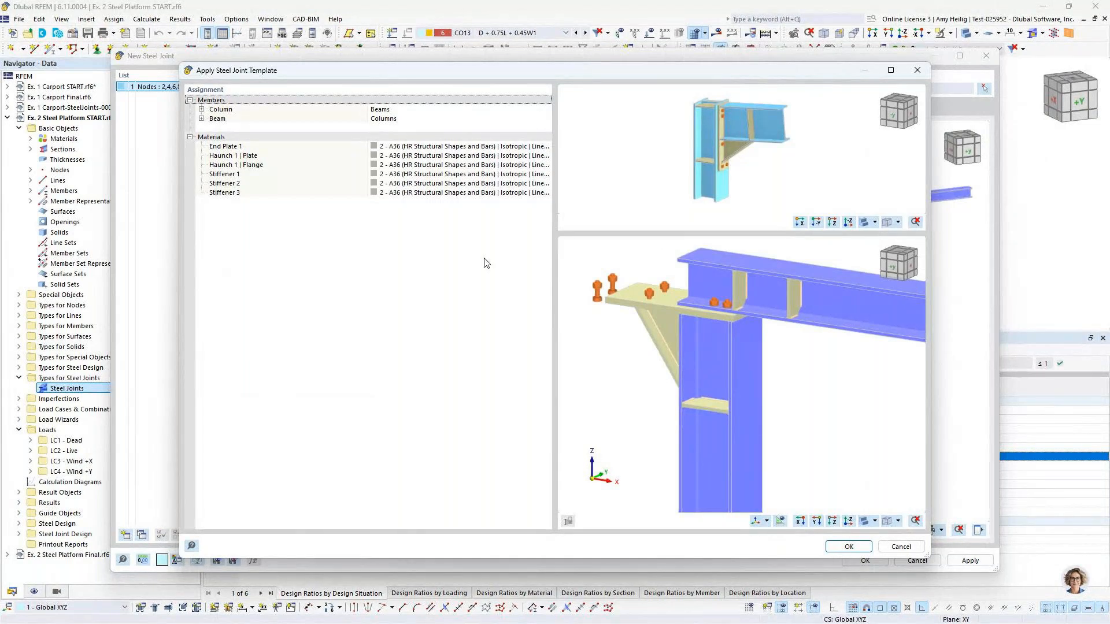
Assign Columns to the template's column and Beams to its beam, and apply the template to the joint.
click(412, 109)
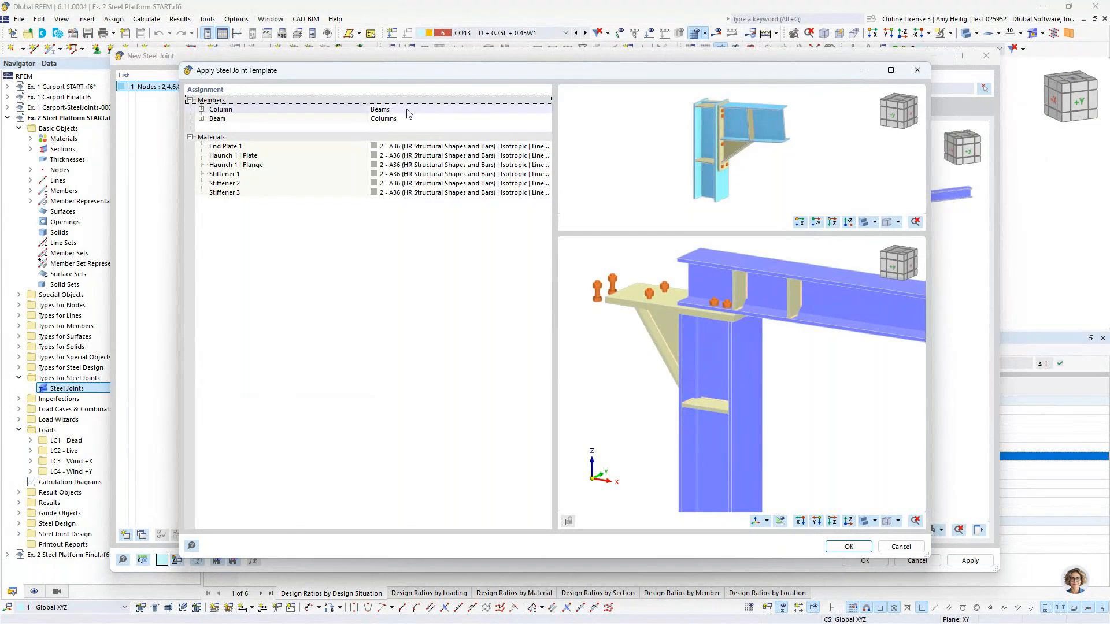
click(412, 110)
click(414, 128)
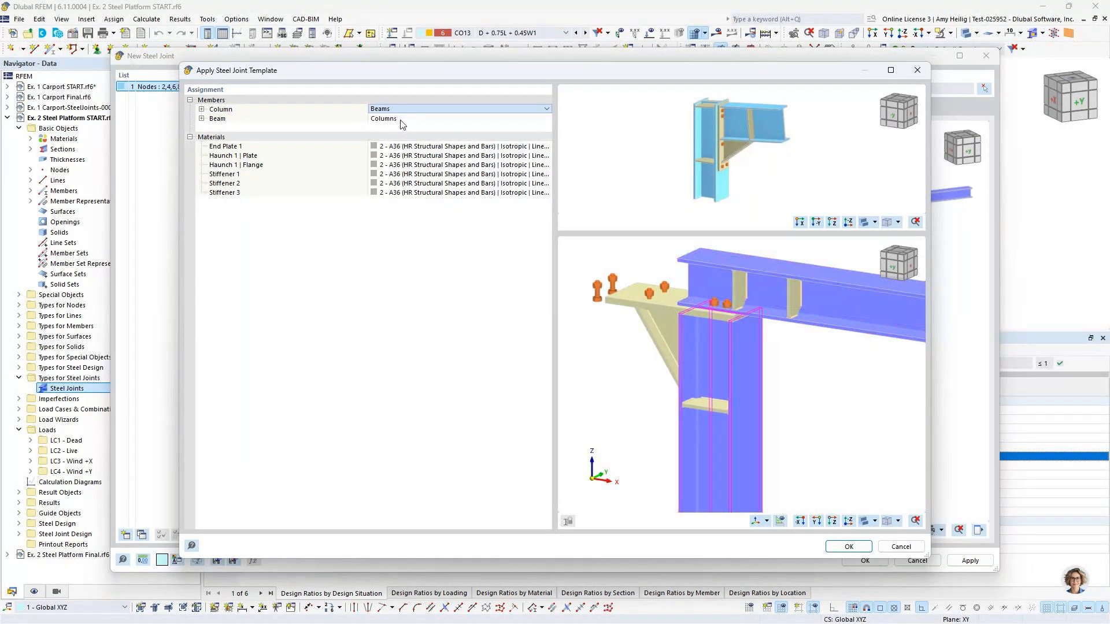
click(407, 120)
click(406, 121)
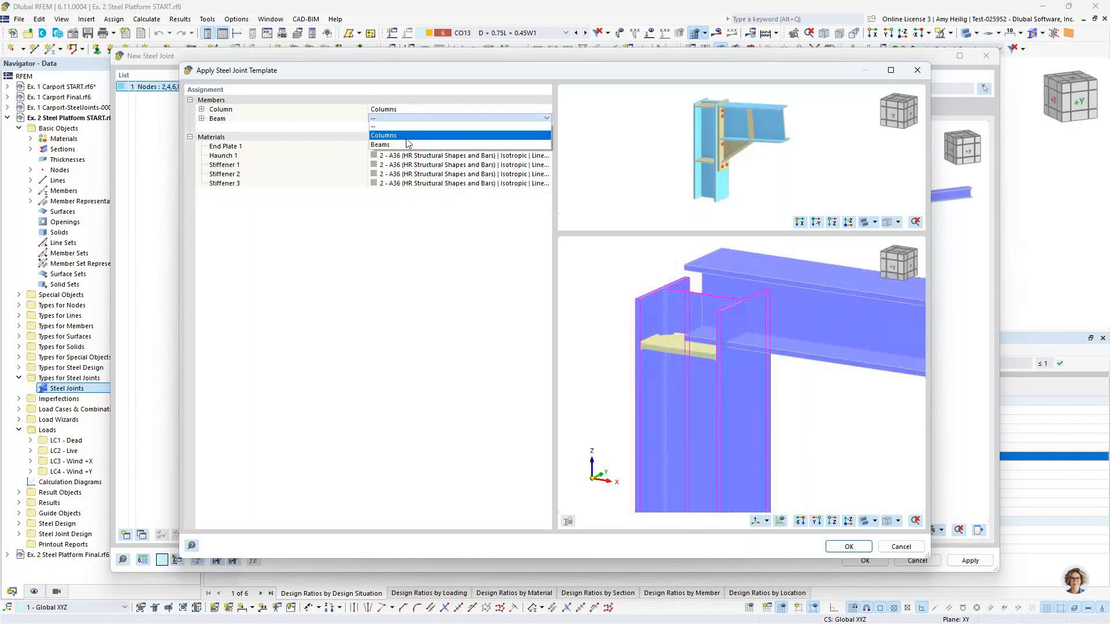
click(406, 146)
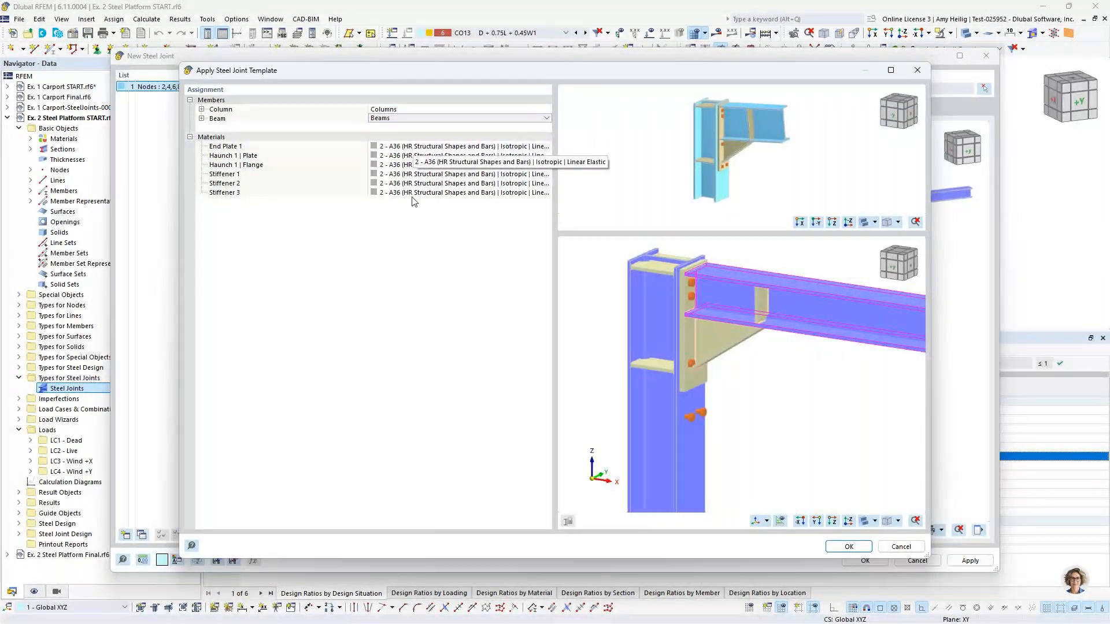
click(847, 547)
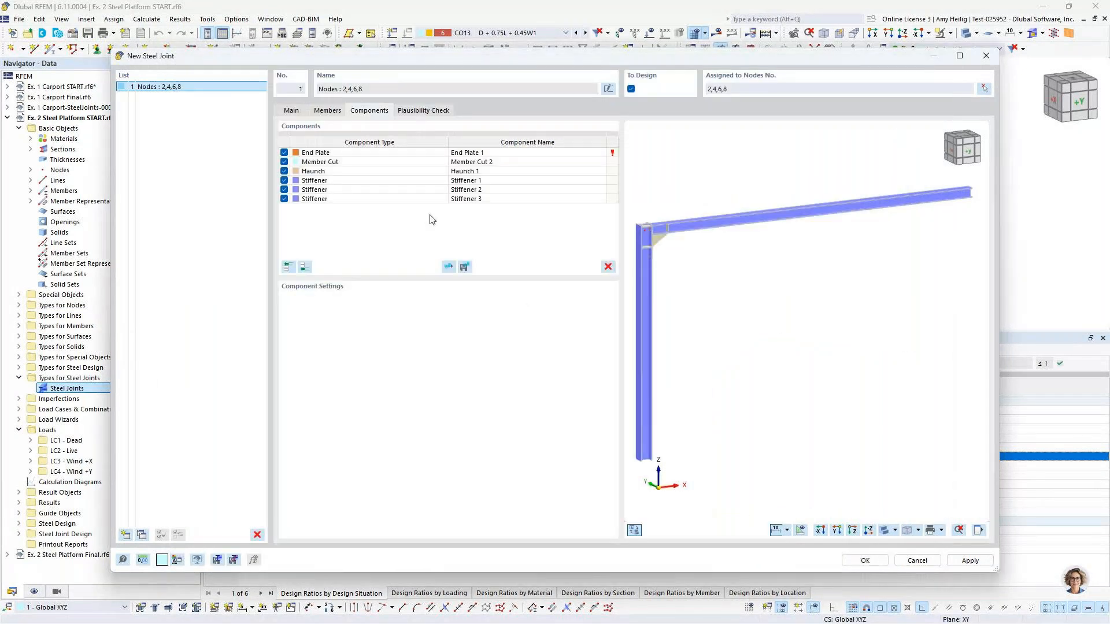
Delete Stiffener 1 at the top of the column from the joint components.
middle_drag(722, 285, 835, 342)
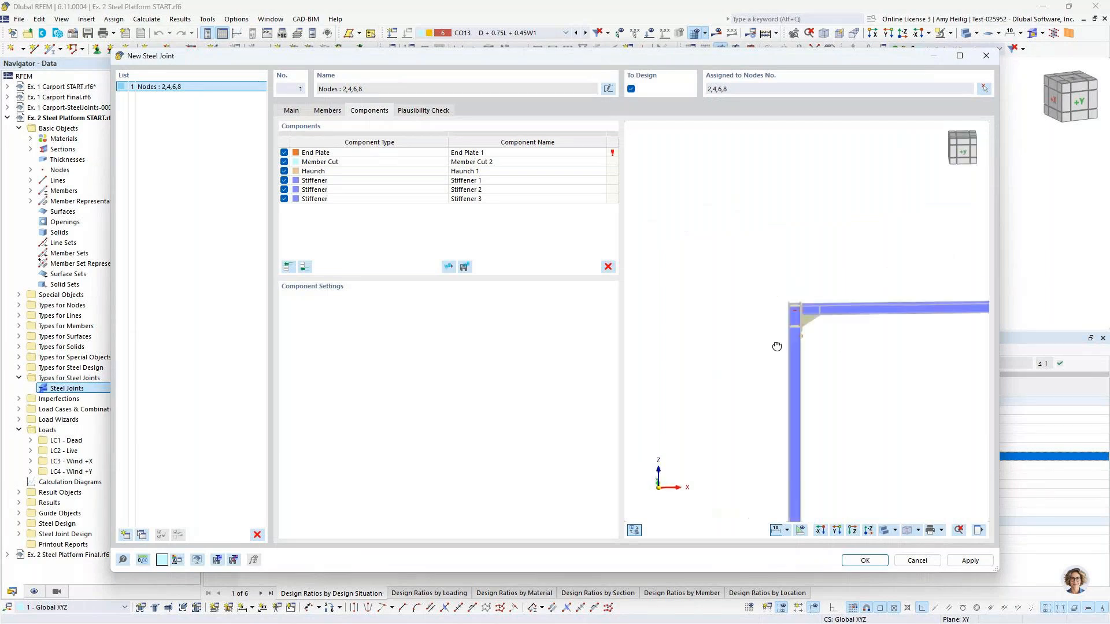
scroll(799, 325, up, 5)
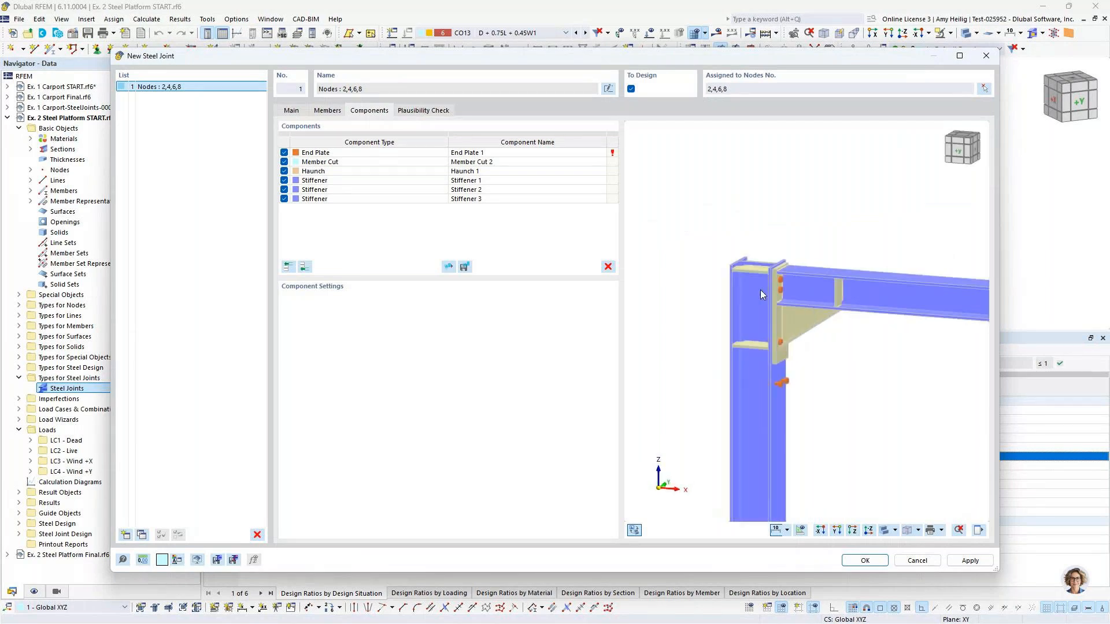
scroll(760, 294, up, 2)
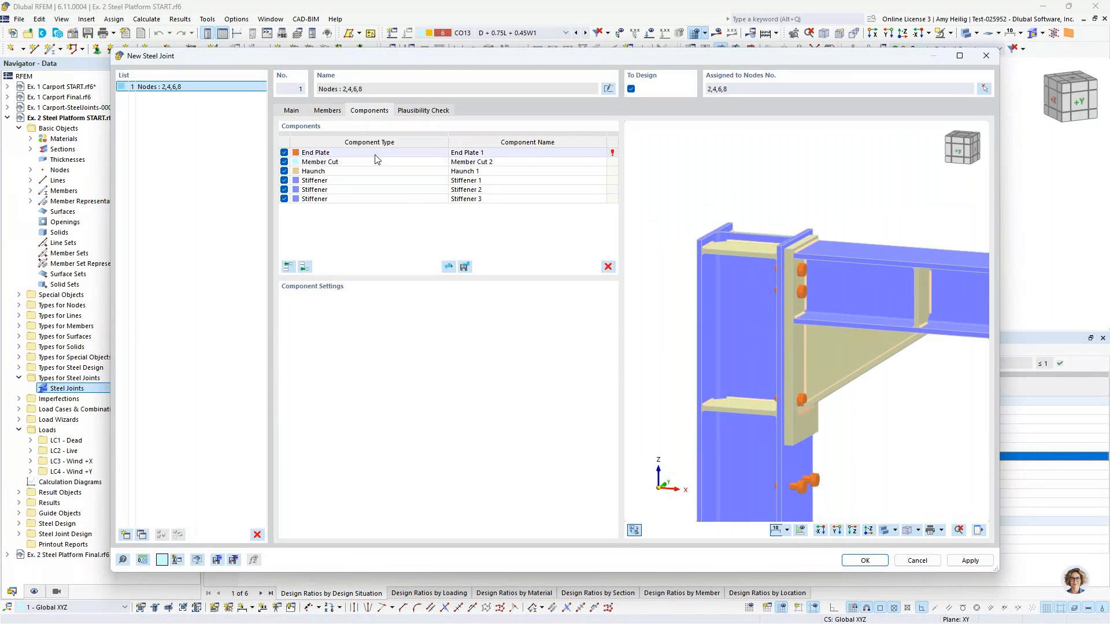
click(362, 181)
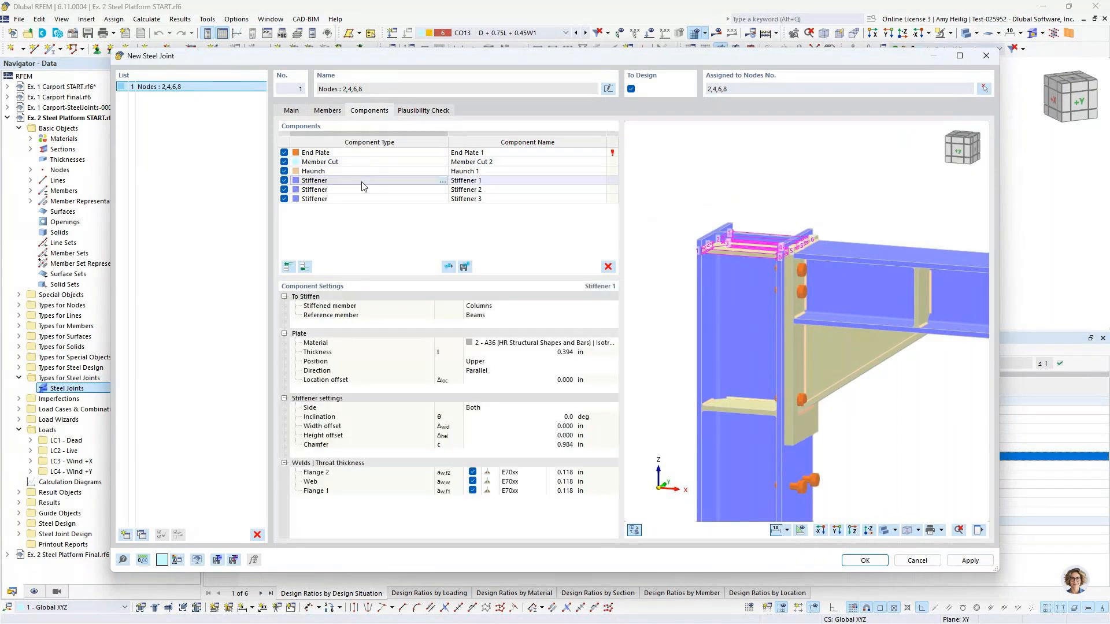
click(608, 267)
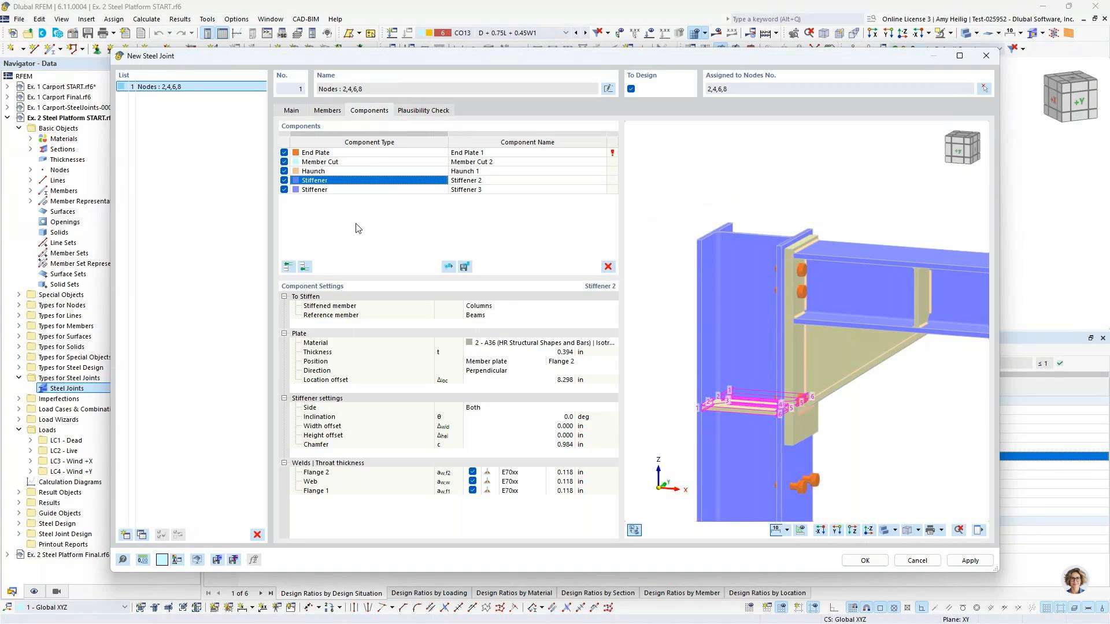
Add a Cap Plate component to the joint with Columns as its stiffened member.
click(304, 266)
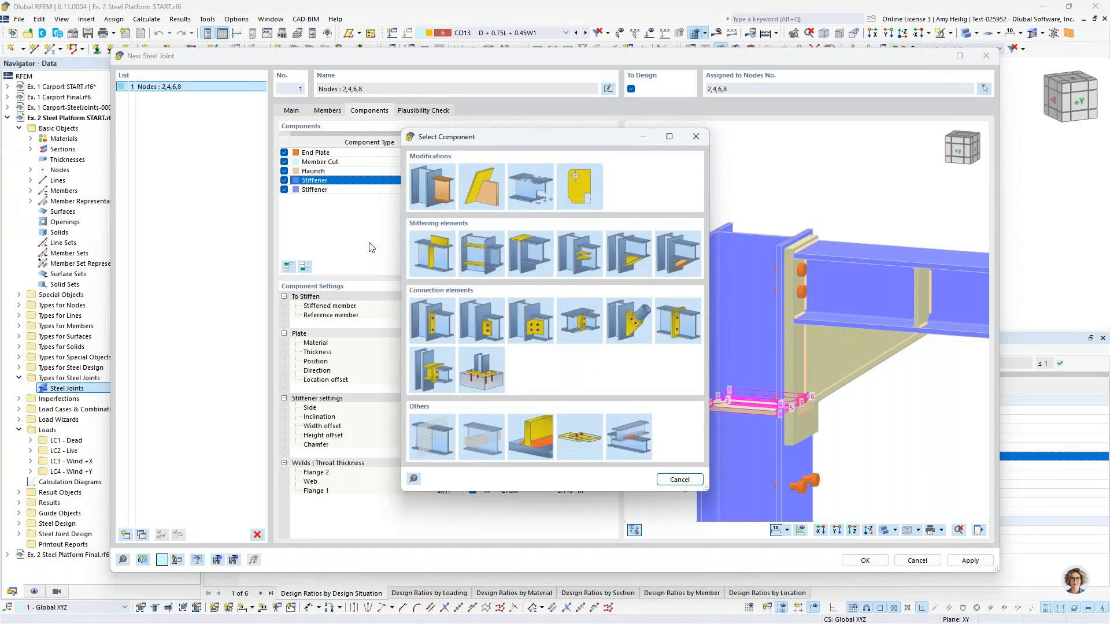
click(530, 253)
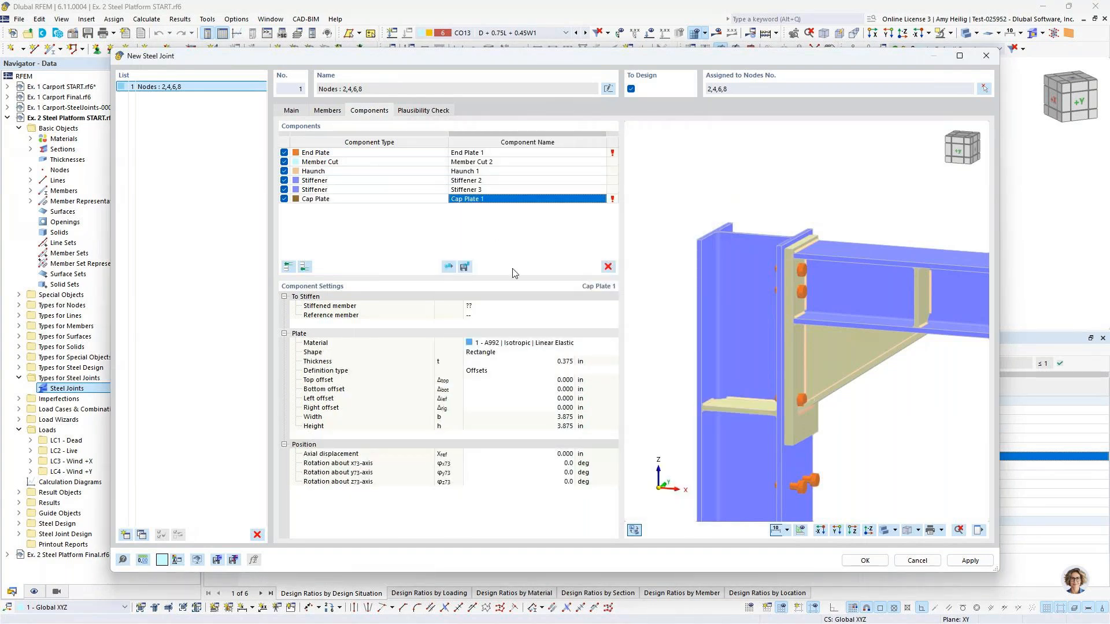
click(501, 307)
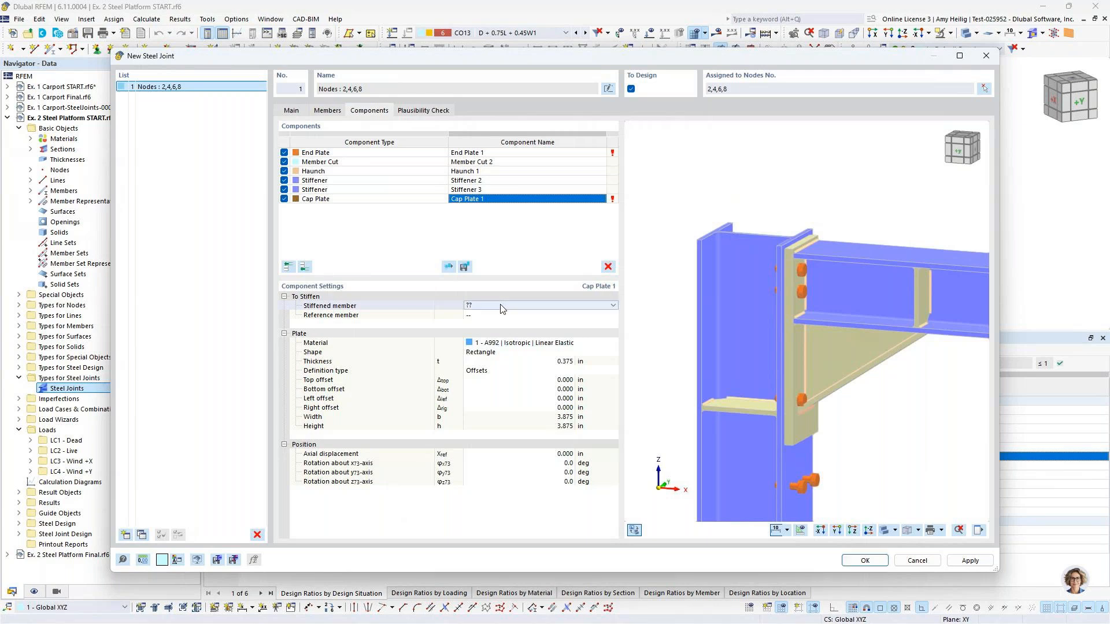
click(500, 324)
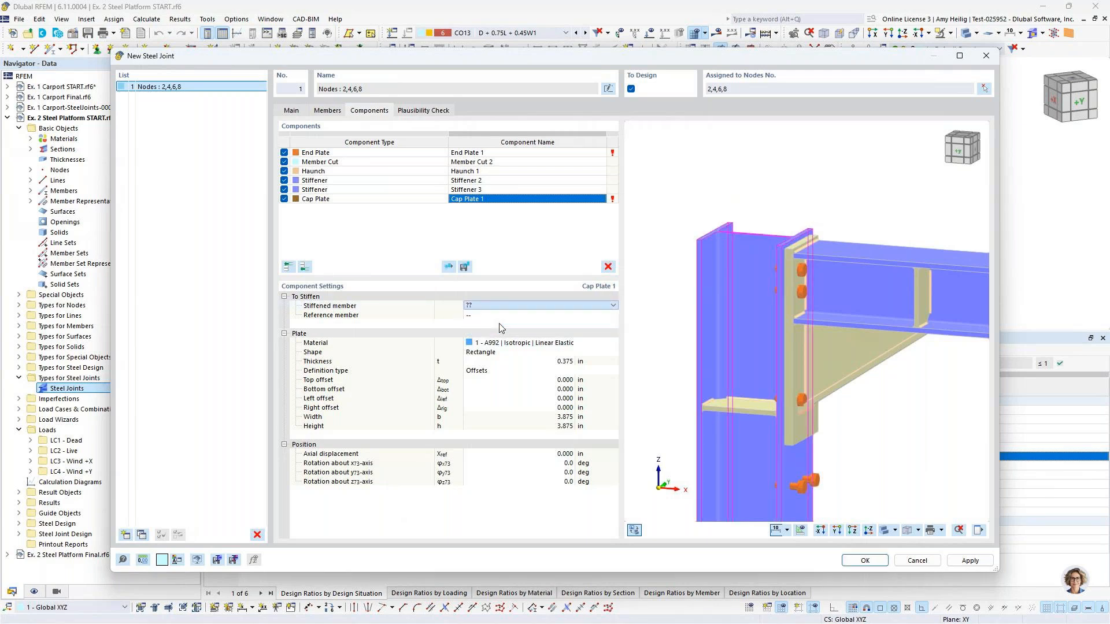
Set the cap plate's reference member to Beams and its cutting plane to Farther.
click(501, 316)
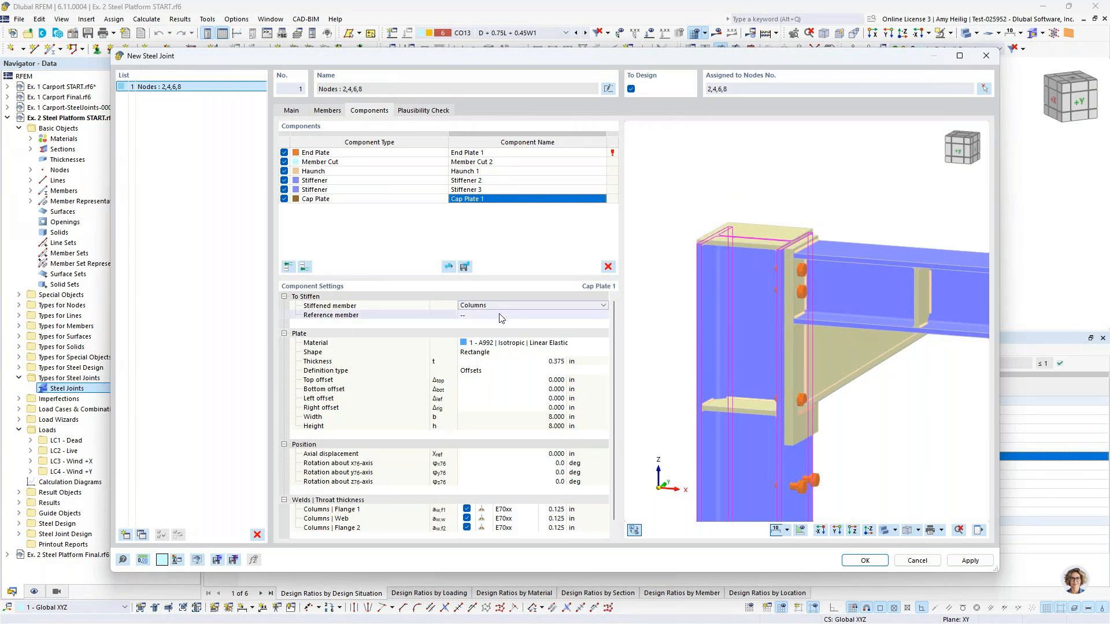
click(501, 316)
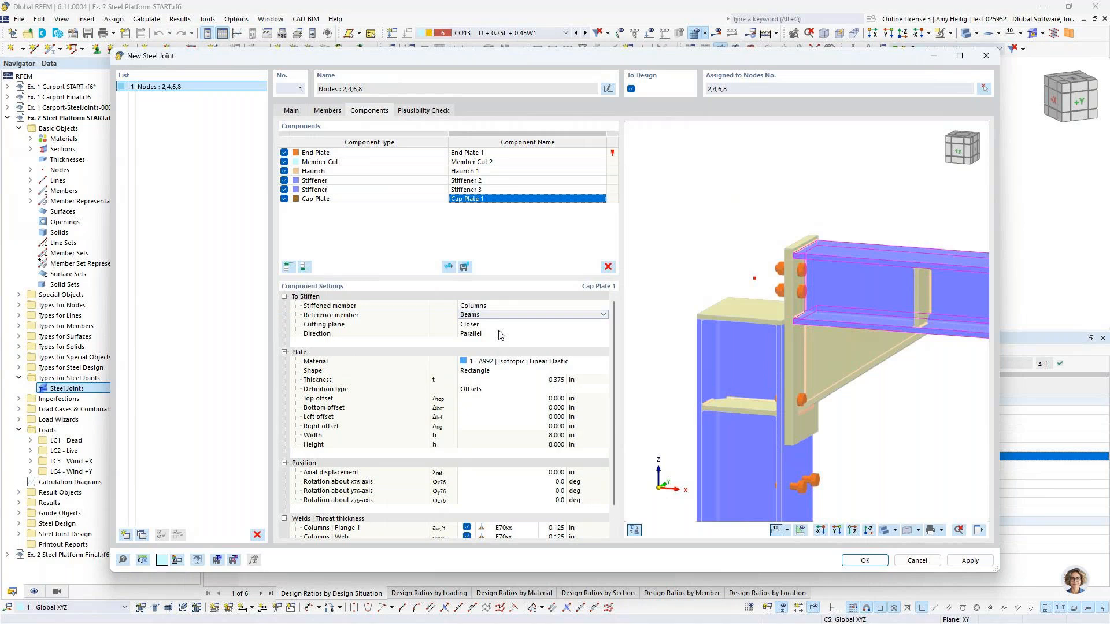
click(504, 324)
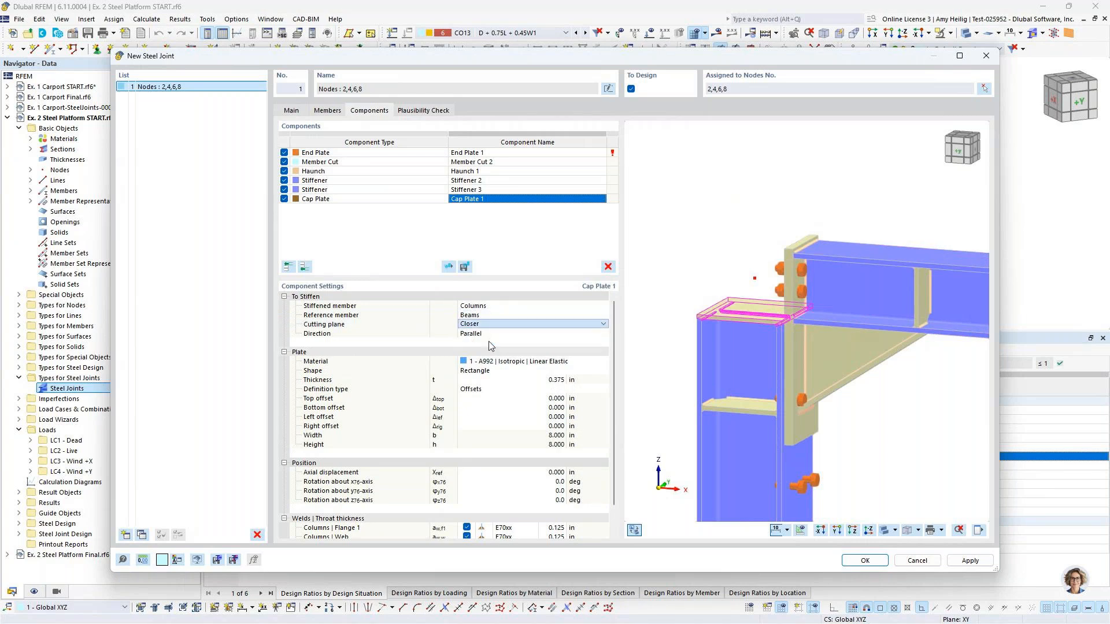
key(Down)
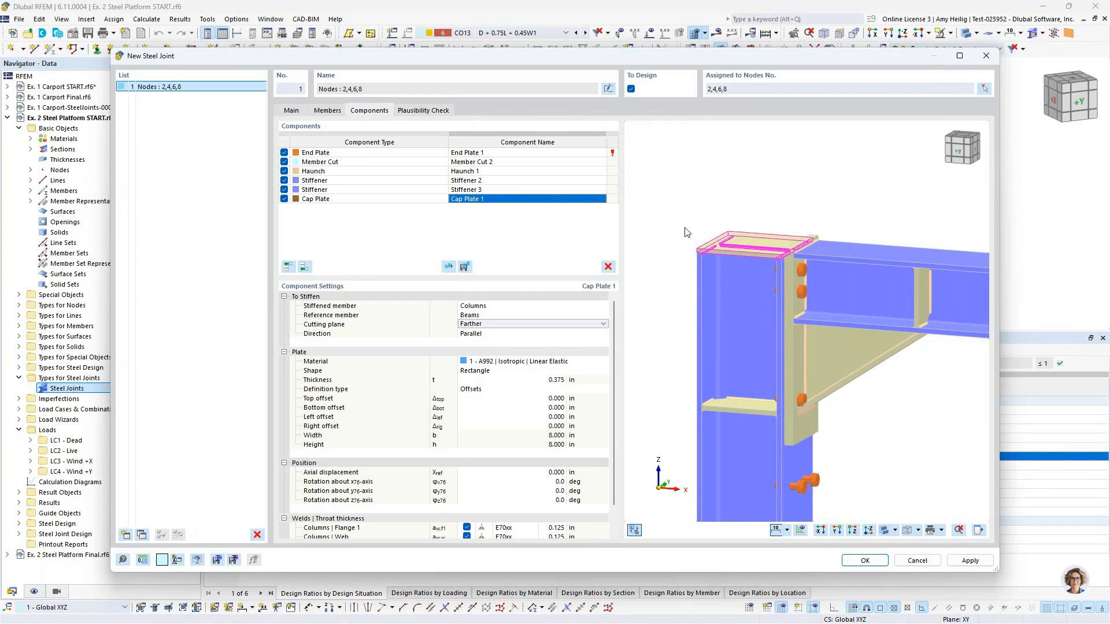
Change the cap plate's material to 2 - A36 (HR Structural Shapes and Bars).
scroll(727, 250, up, 2)
scroll(727, 250, up, 1)
scroll(727, 255, up, 1)
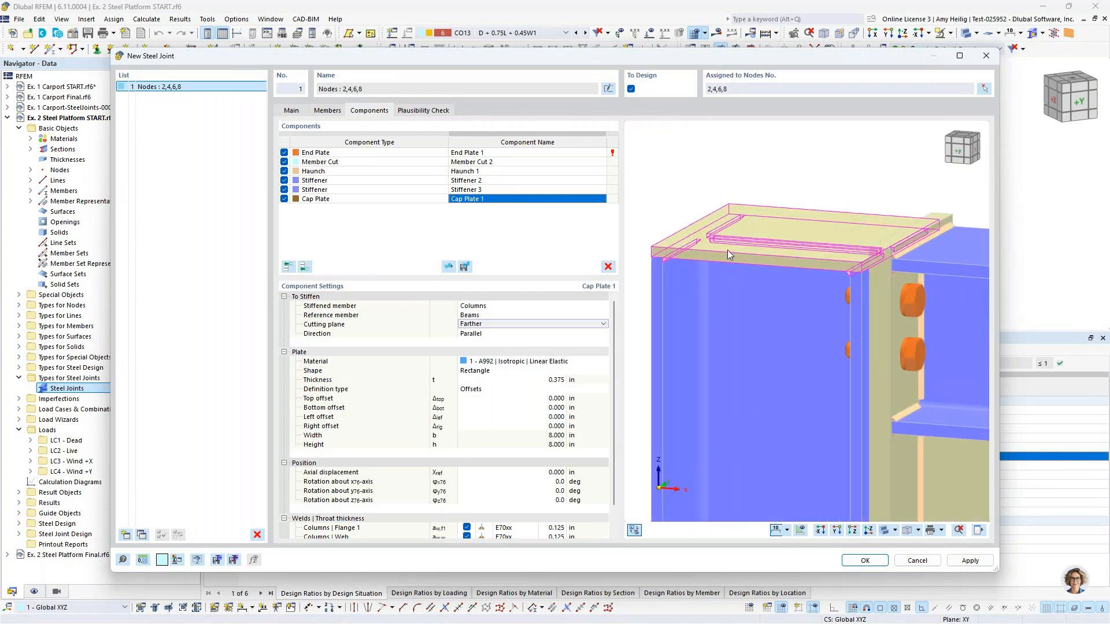
scroll(748, 301, down, 1)
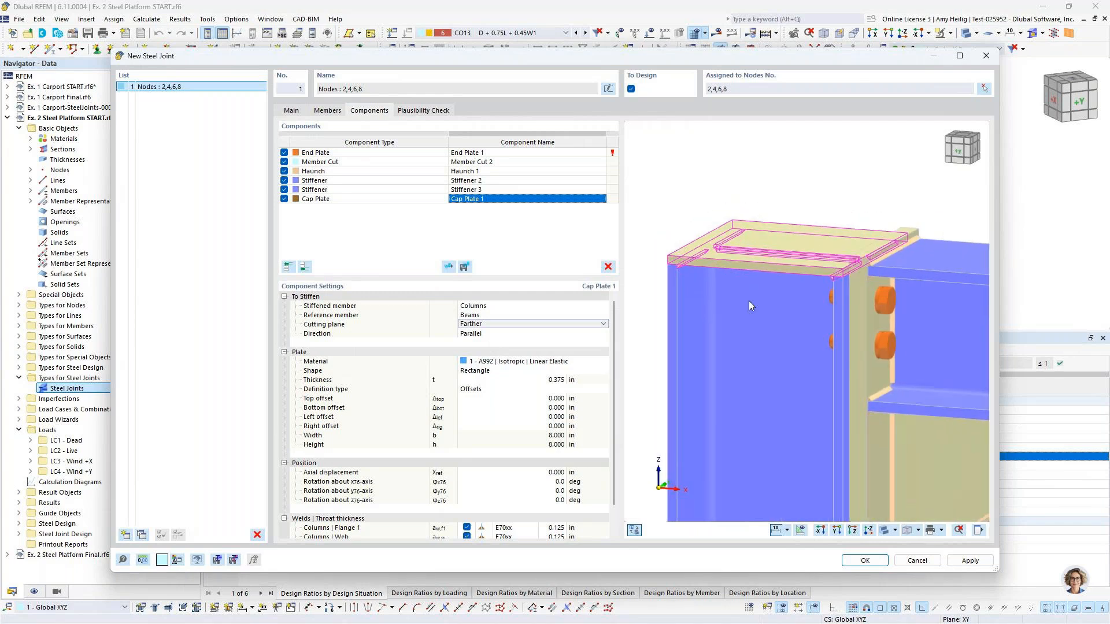
click(508, 361)
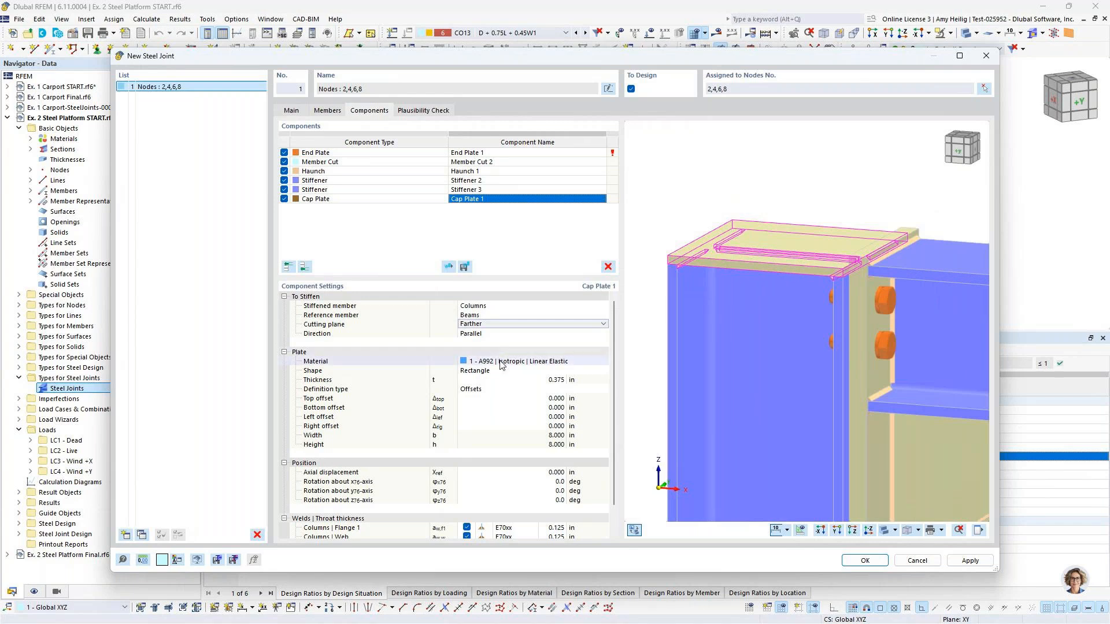
click(507, 362)
click(501, 378)
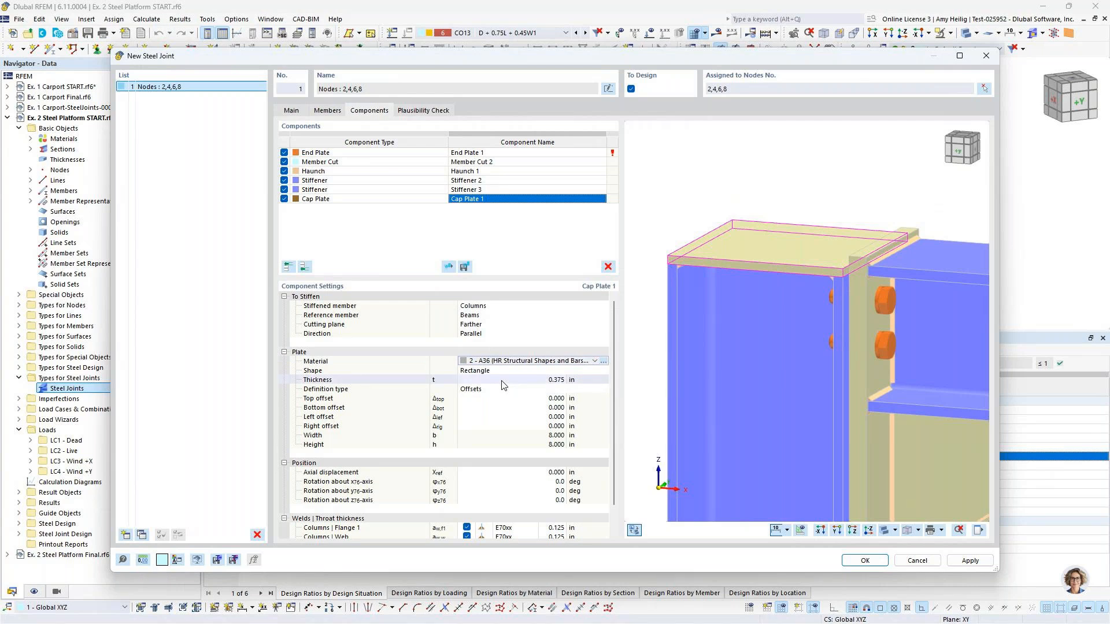
Define the cap plate by Dimensions and position, with a height of 7.5 in and a vertical offset of -0.25 in.
click(501, 388)
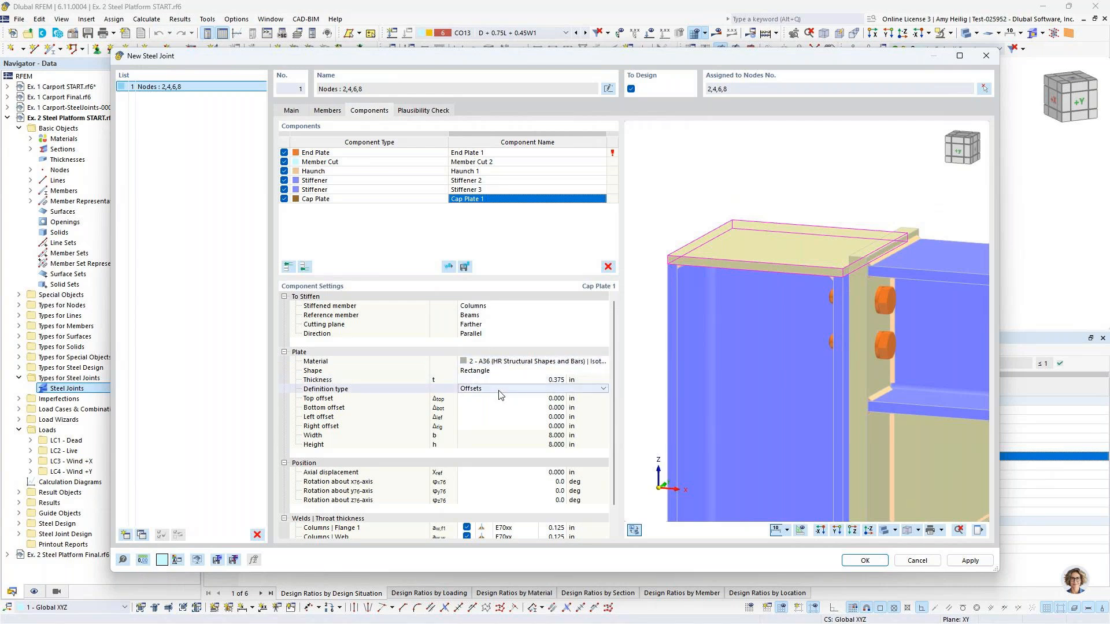
click(494, 389)
click(485, 404)
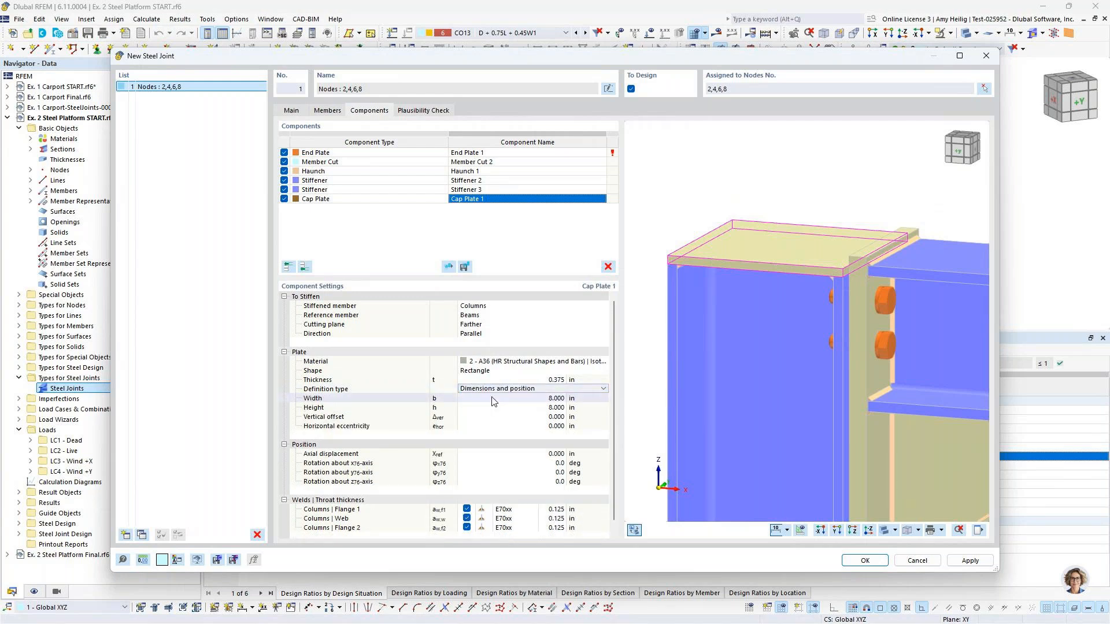
click(492, 398)
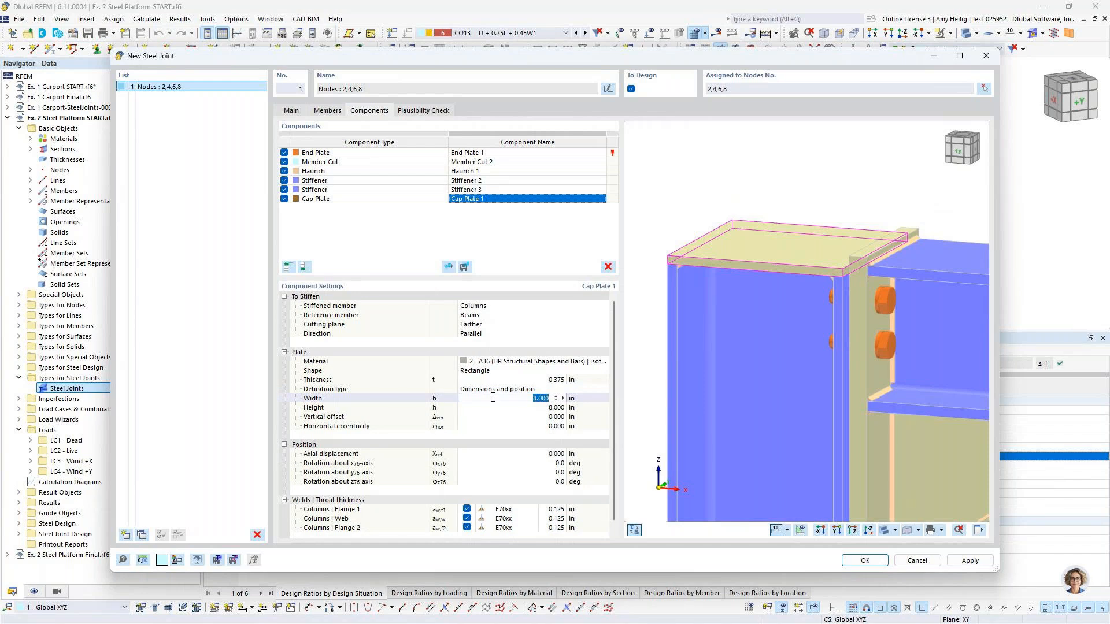
key(Tab)
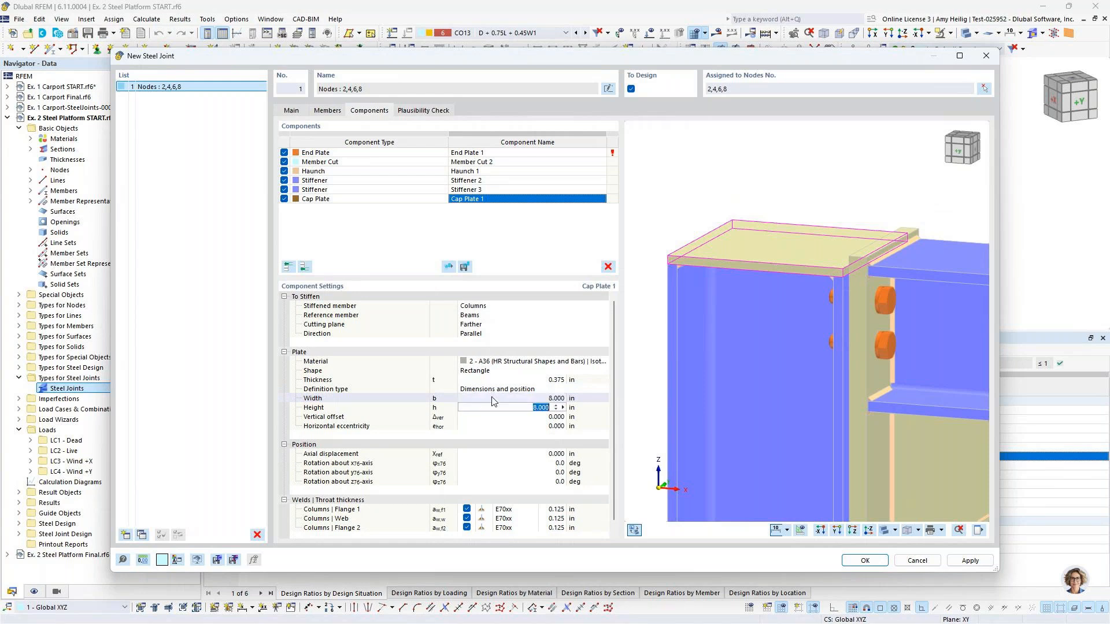
text(7.5)
key(Tab)
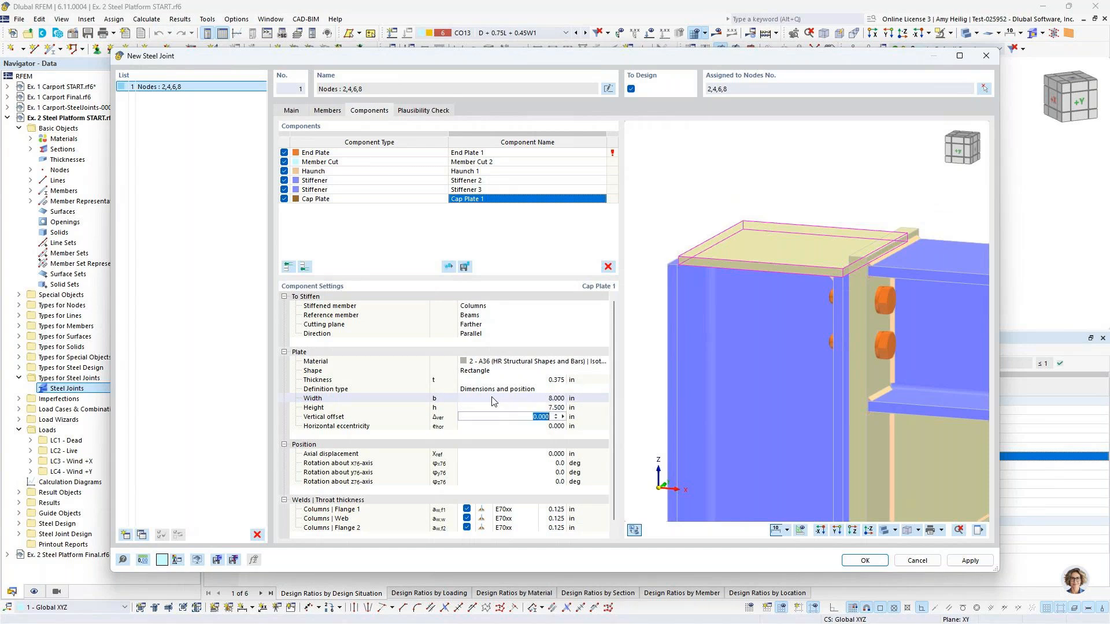
text(-0.25)
key(Tab)
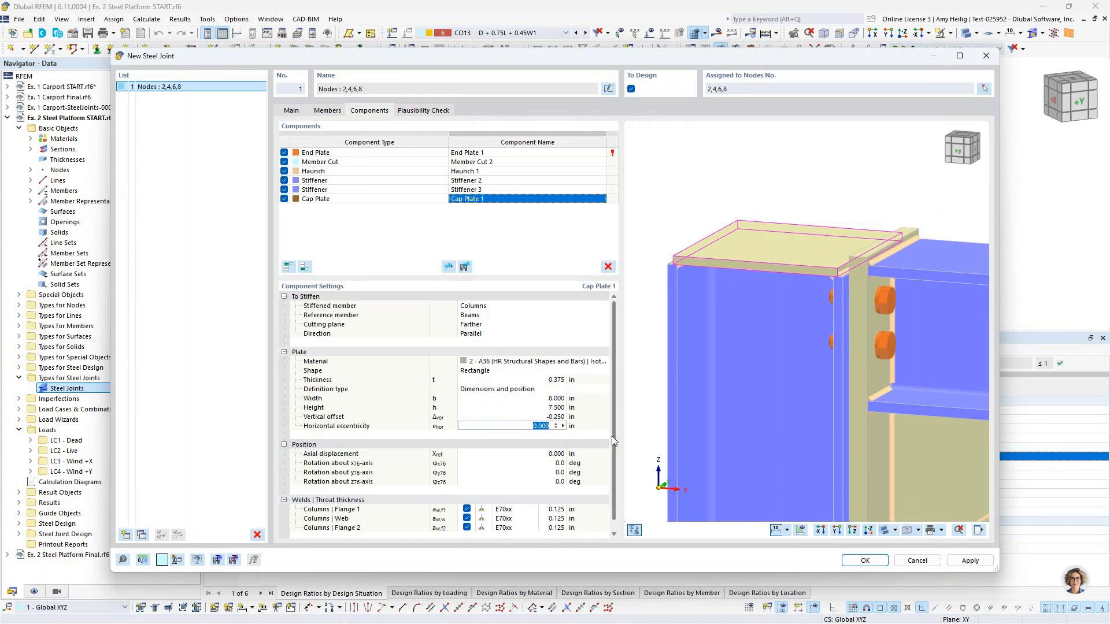
Set the cap plate's weld throat thickness to 0.133 in for both column flanges and the web.
scroll(613, 438, down, 1)
click(556, 507)
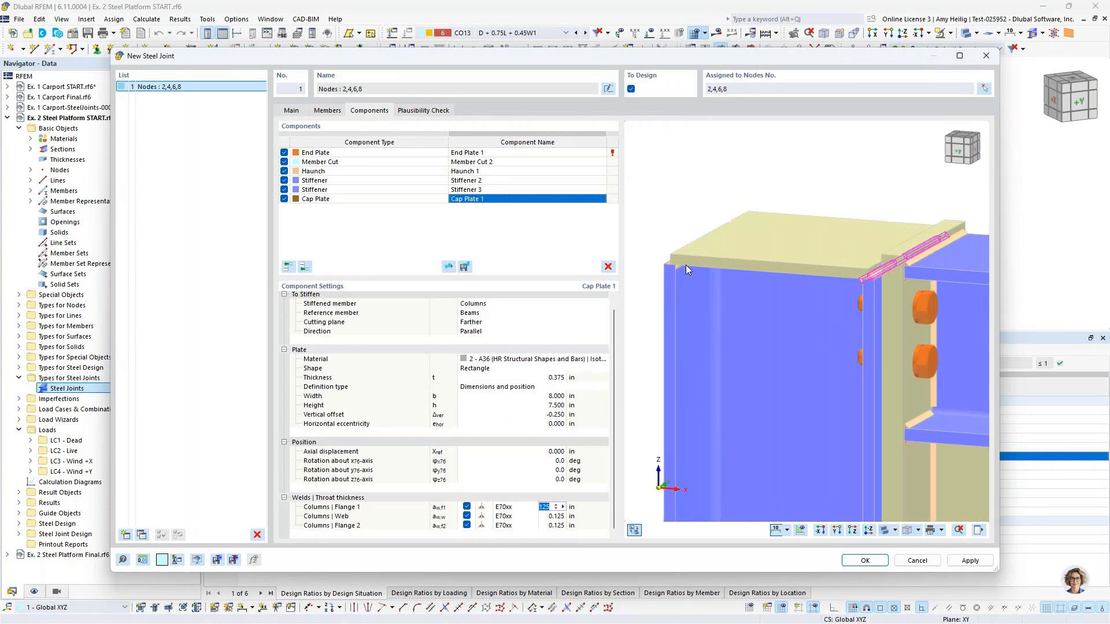
scroll(685, 264, up, 1)
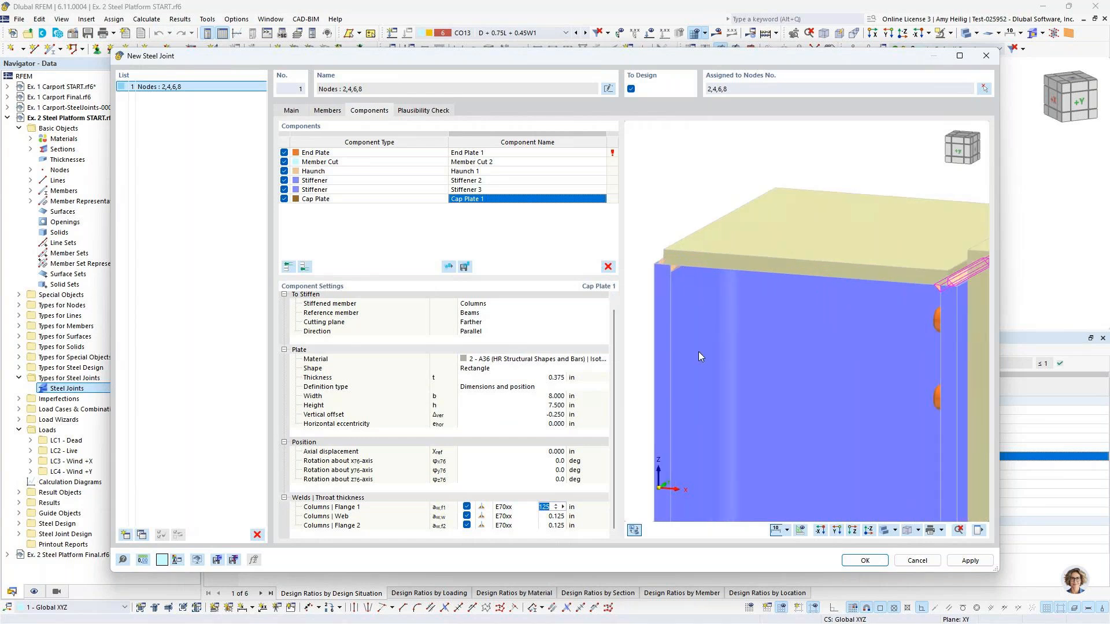
text(0.)
text(1)
key(Tab)
text(0.133)
key(Tab)
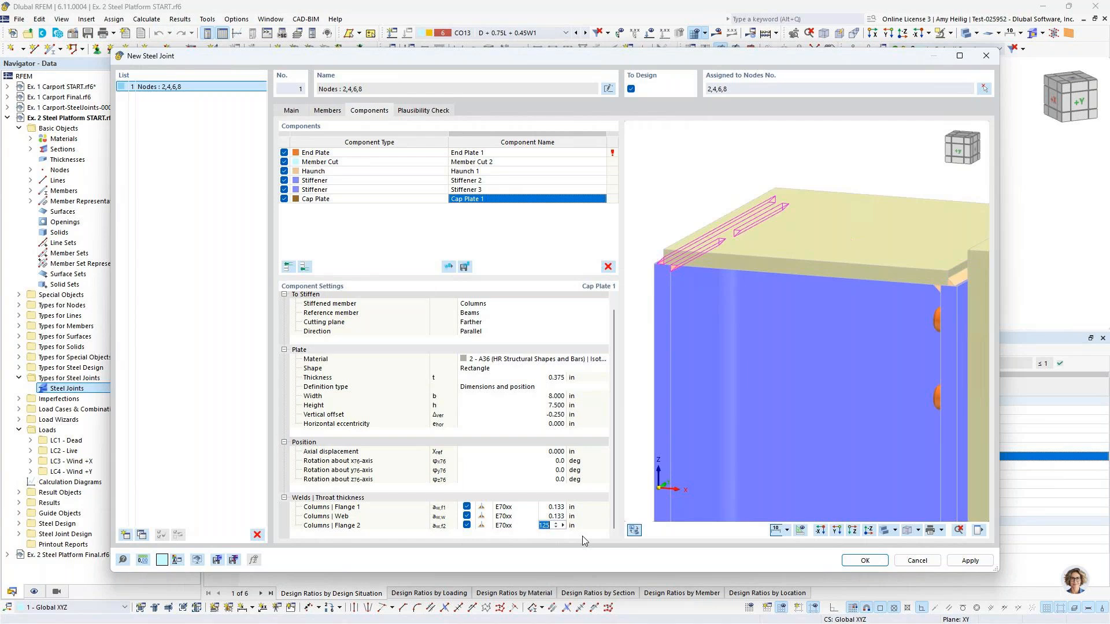
text(0.133)
scroll(730, 283, down, 3)
click(813, 198)
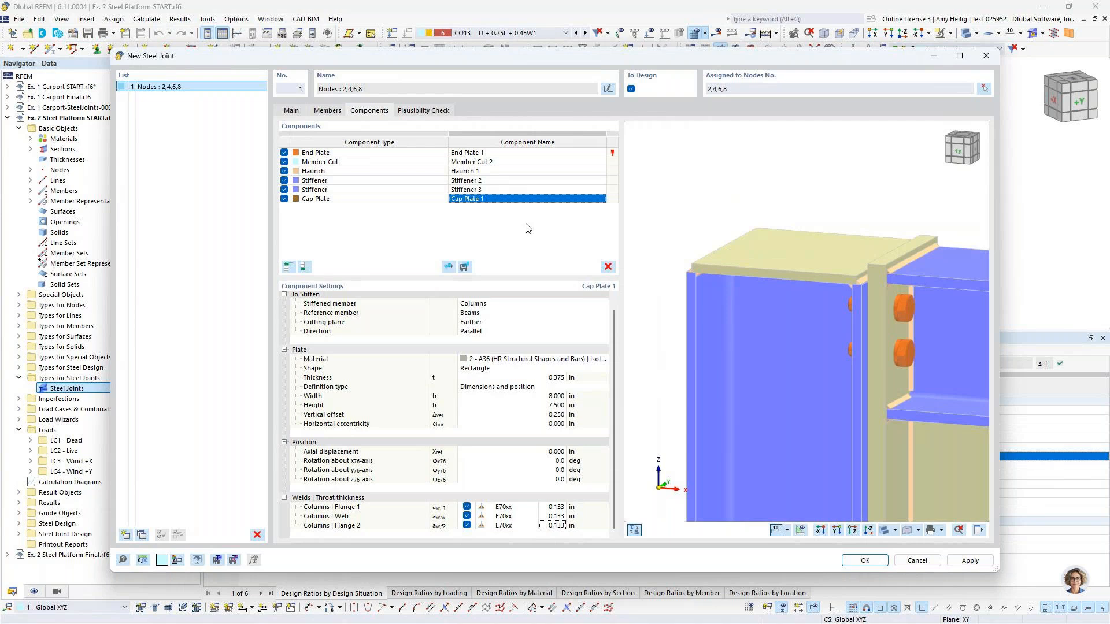
Set the thickness of End Plate 1 to 0.5 in.
middle_drag(834, 364, 714, 244)
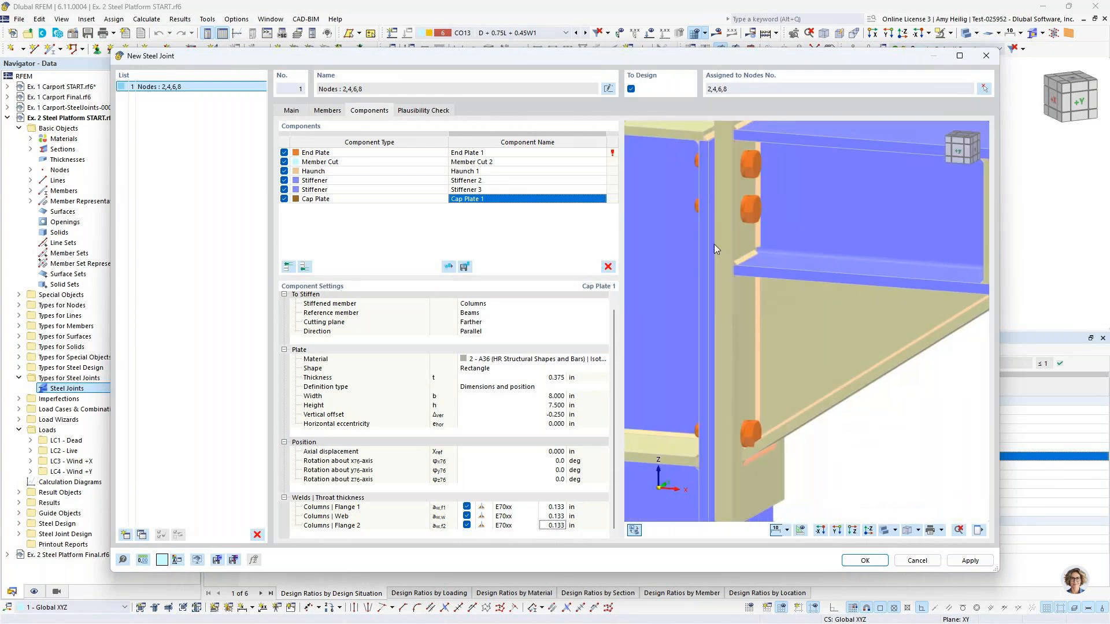
scroll(808, 315, down, 2)
scroll(808, 315, down, 1)
ctrl+middle_drag(833, 320, 824, 344)
click(369, 153)
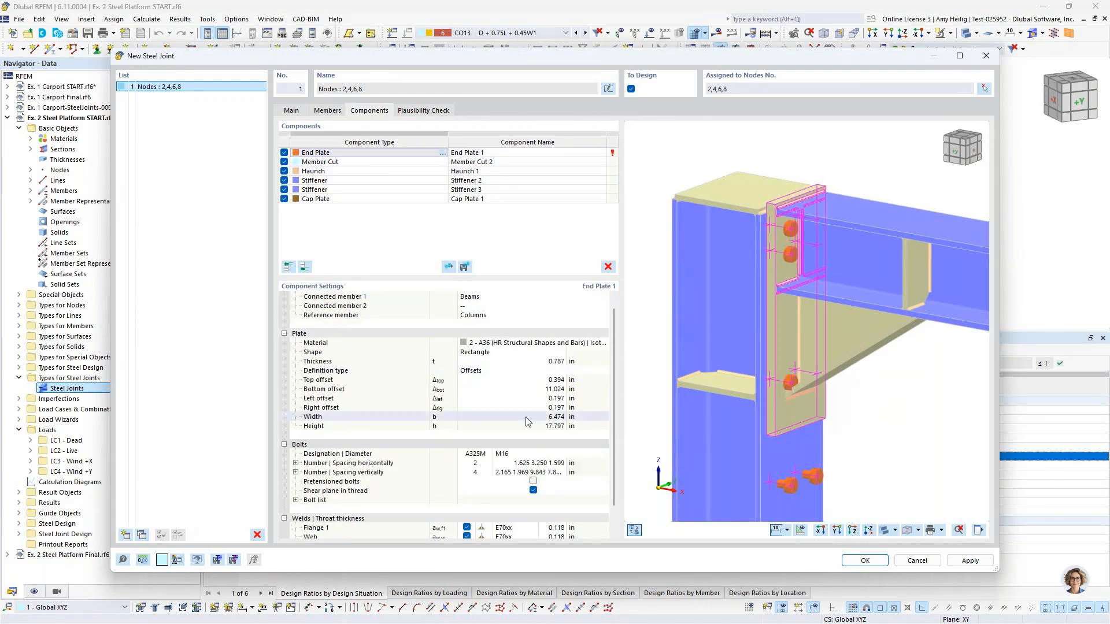
click(497, 361)
text(0.5)
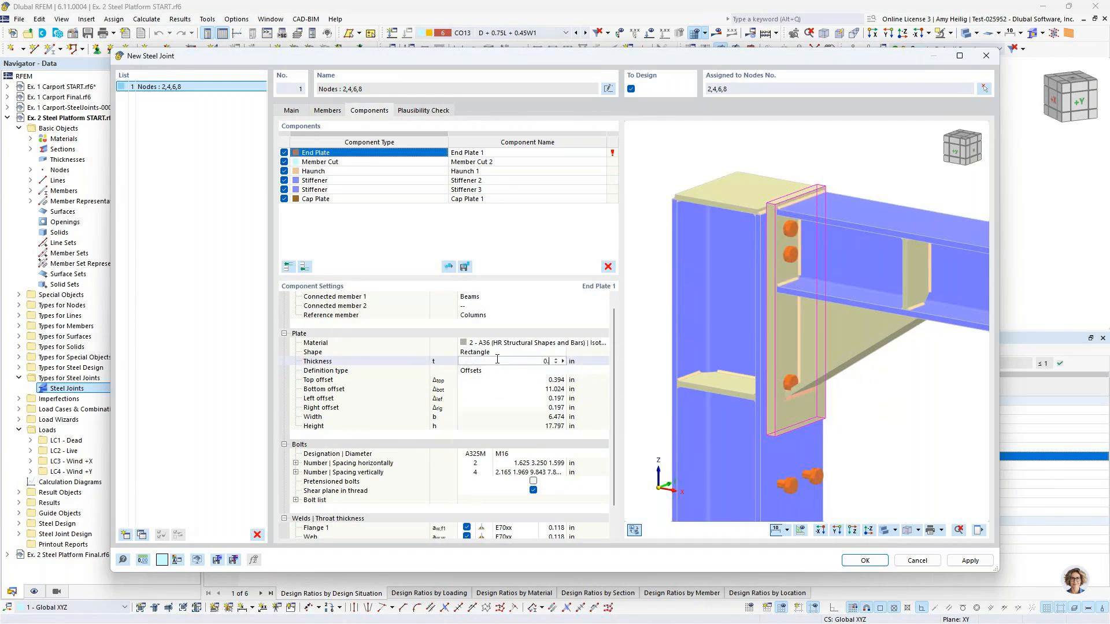
Define the end plate by Dimensions and position, with width 7 in, height 11.5 in and vertical offset 0 in.
click(495, 374)
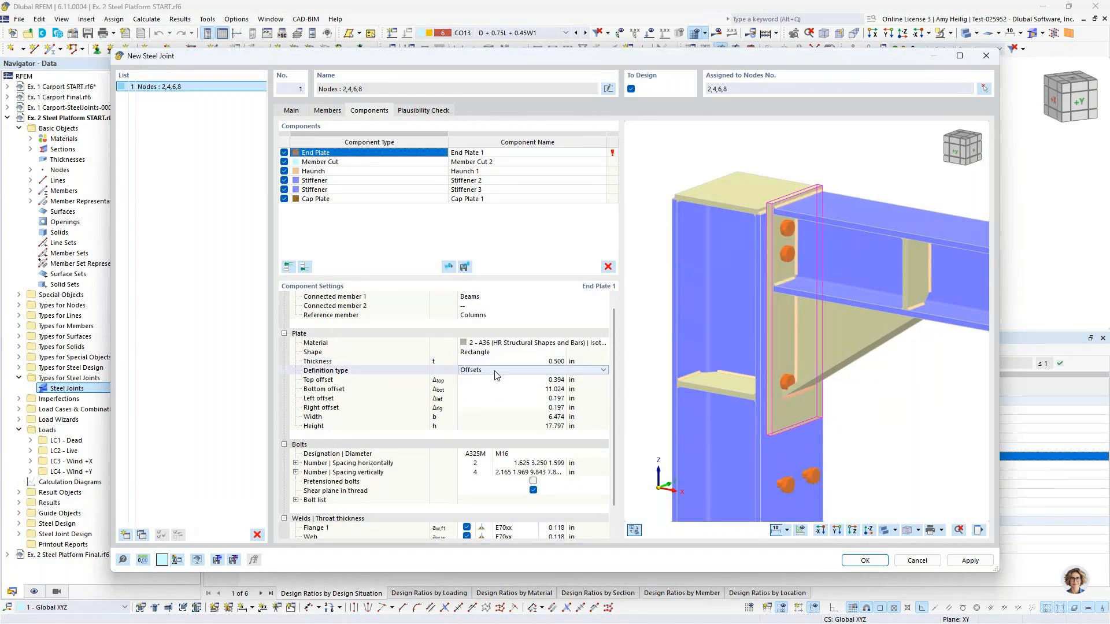
click(495, 374)
click(487, 390)
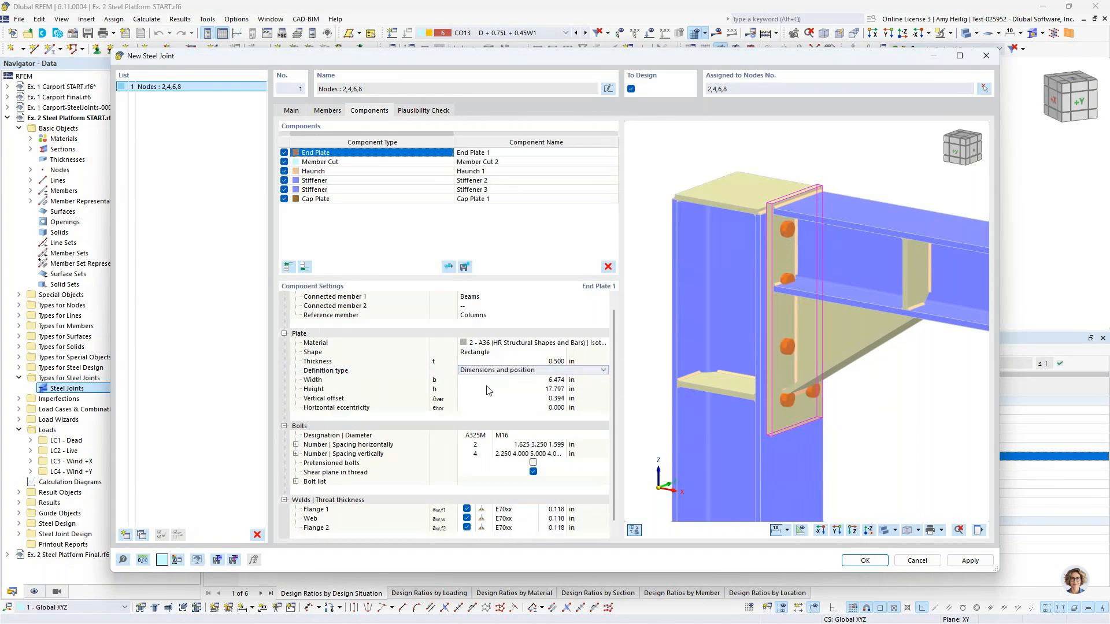
click(492, 379)
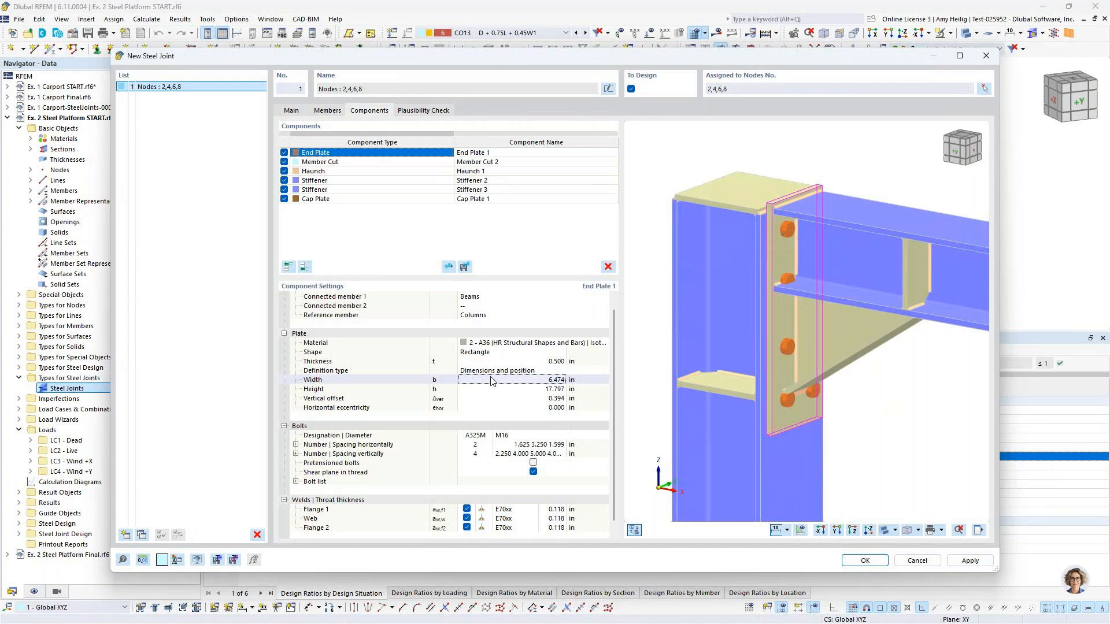
text(7)
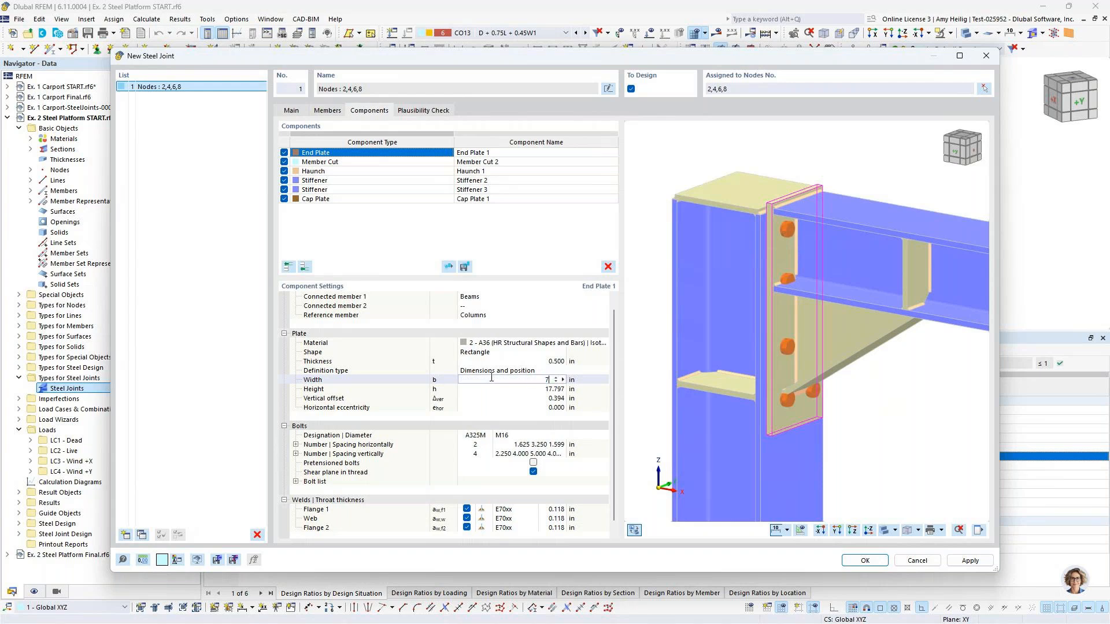
key(Tab)
text(11)
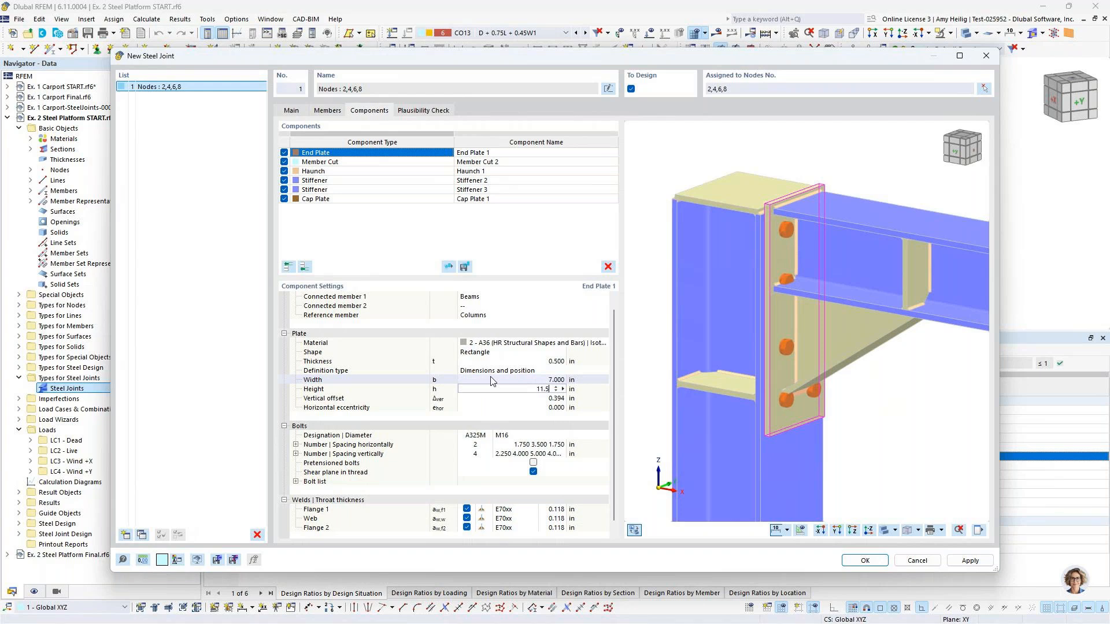
key(Tab)
text(0)
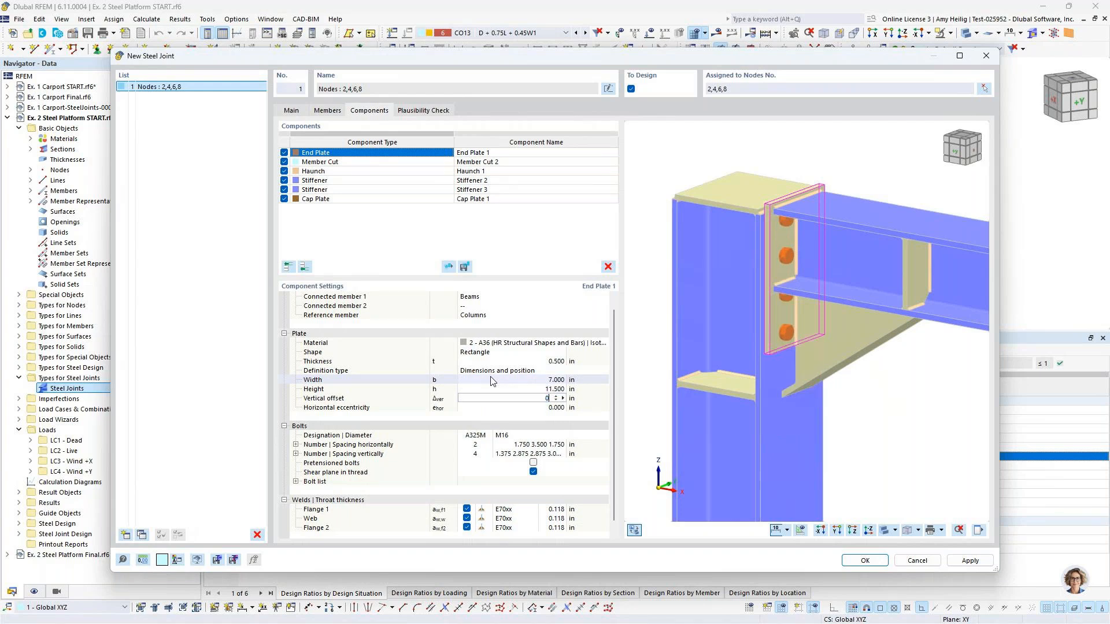
key(Tab)
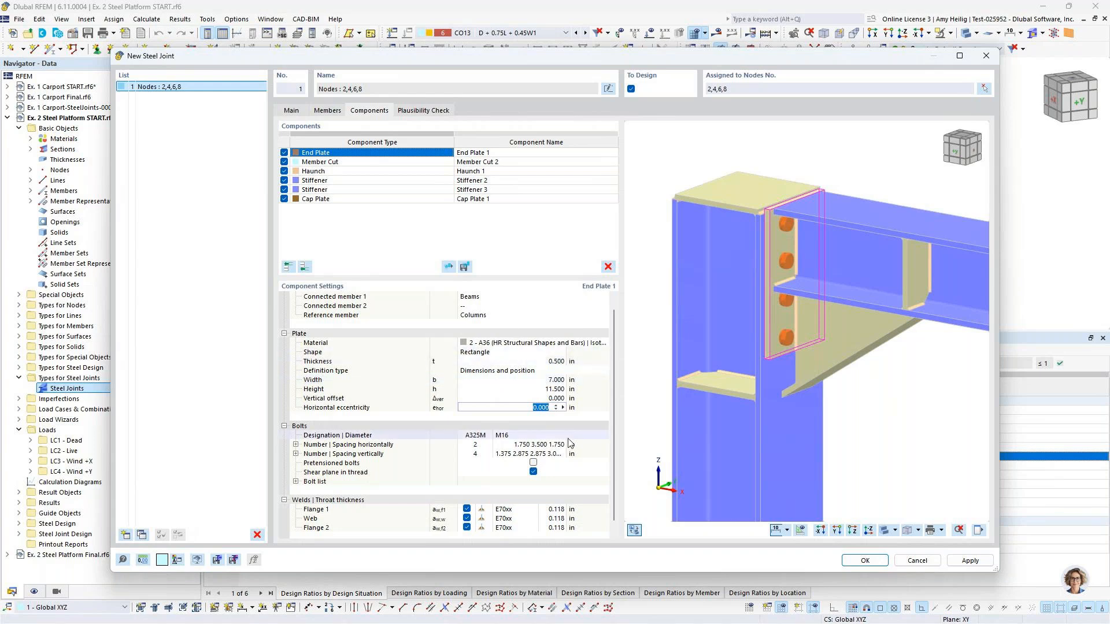
Change the end plate bolts to A325 with a 1/2" diameter.
click(462, 439)
click(473, 435)
click(478, 445)
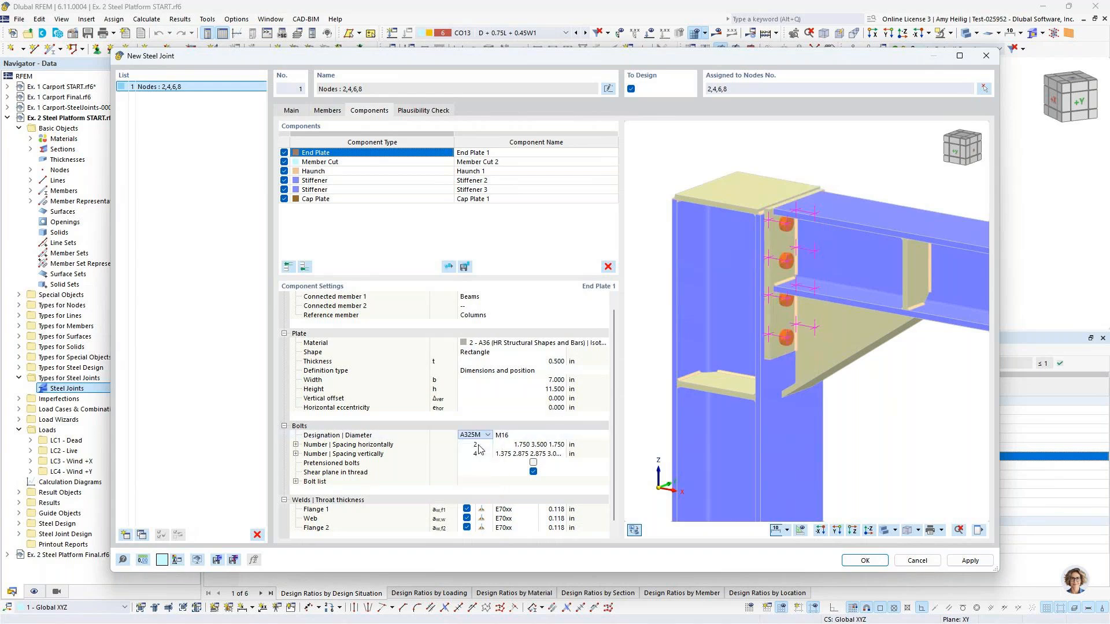
click(505, 437)
click(511, 448)
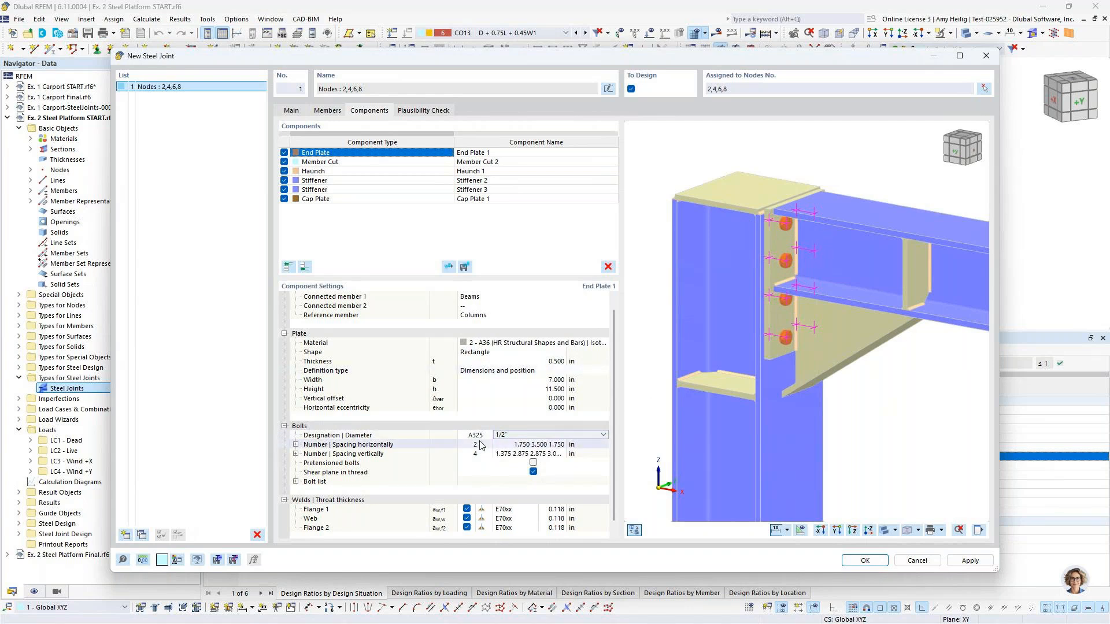
Set the end plate bolts' horizontal spacing to 1.5 in from the edge and 4 in between the bolts.
click(506, 447)
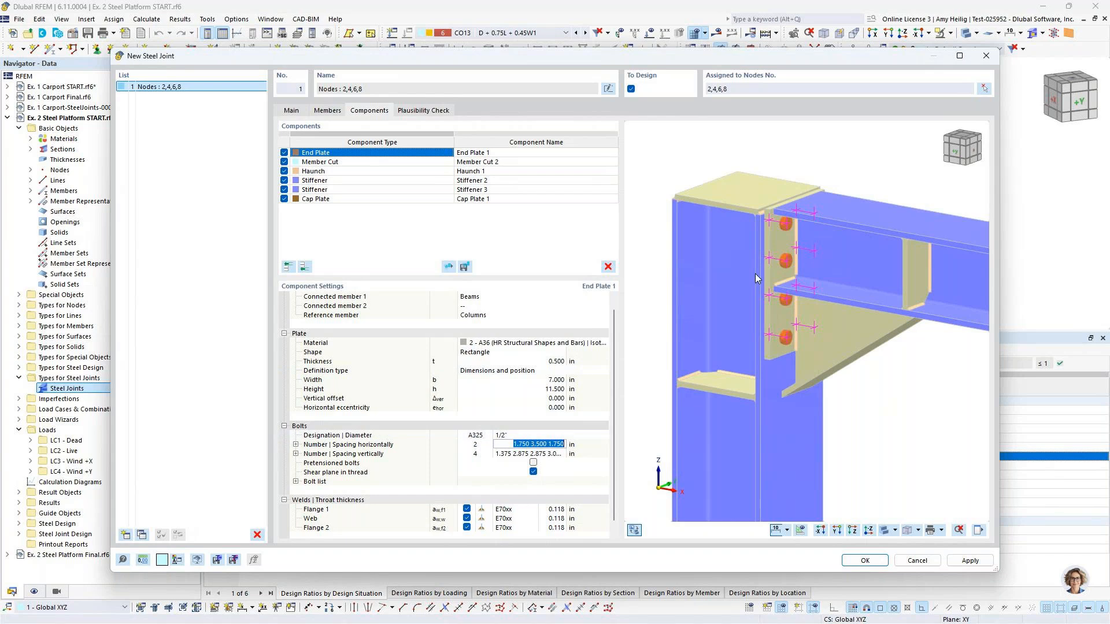
scroll(778, 221, up, 2)
scroll(778, 220, up, 2)
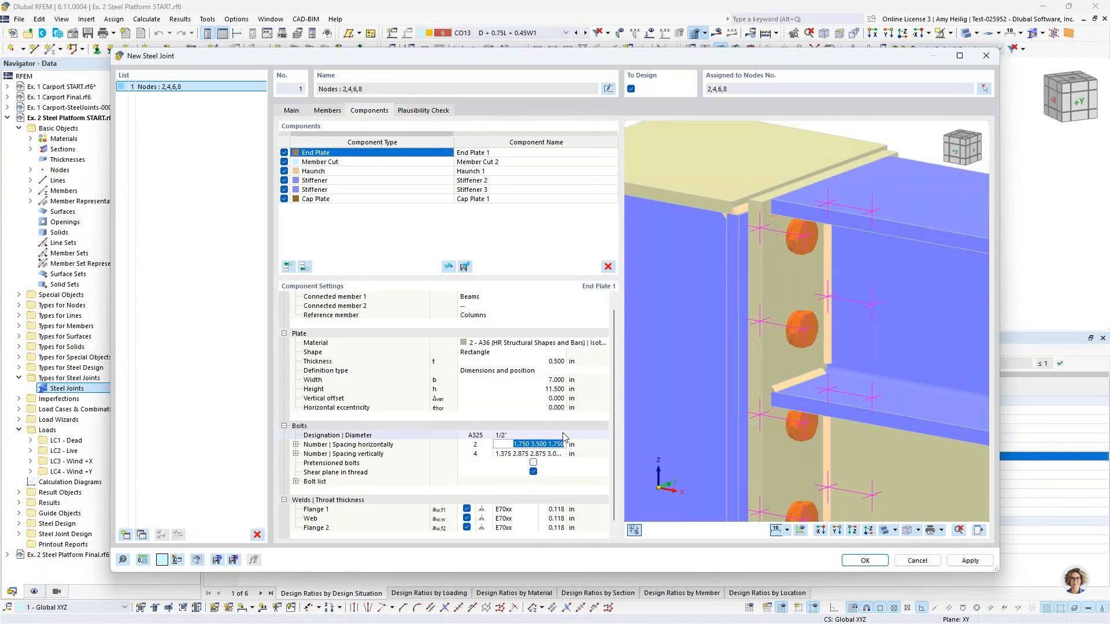
key(BackSpace)
text(1.5 4)
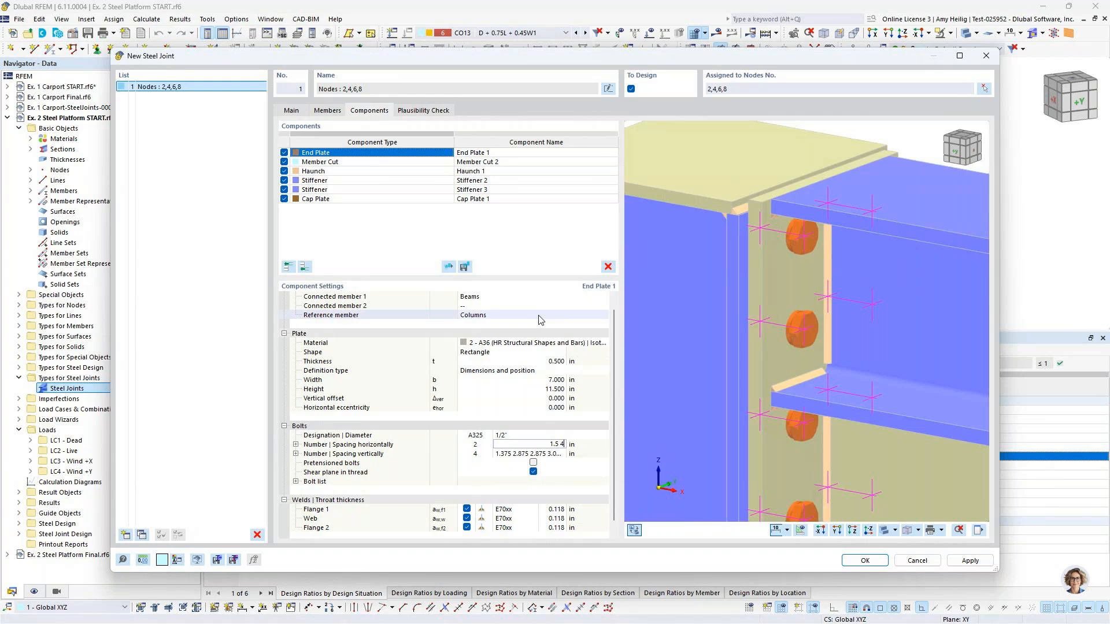
key(Tab)
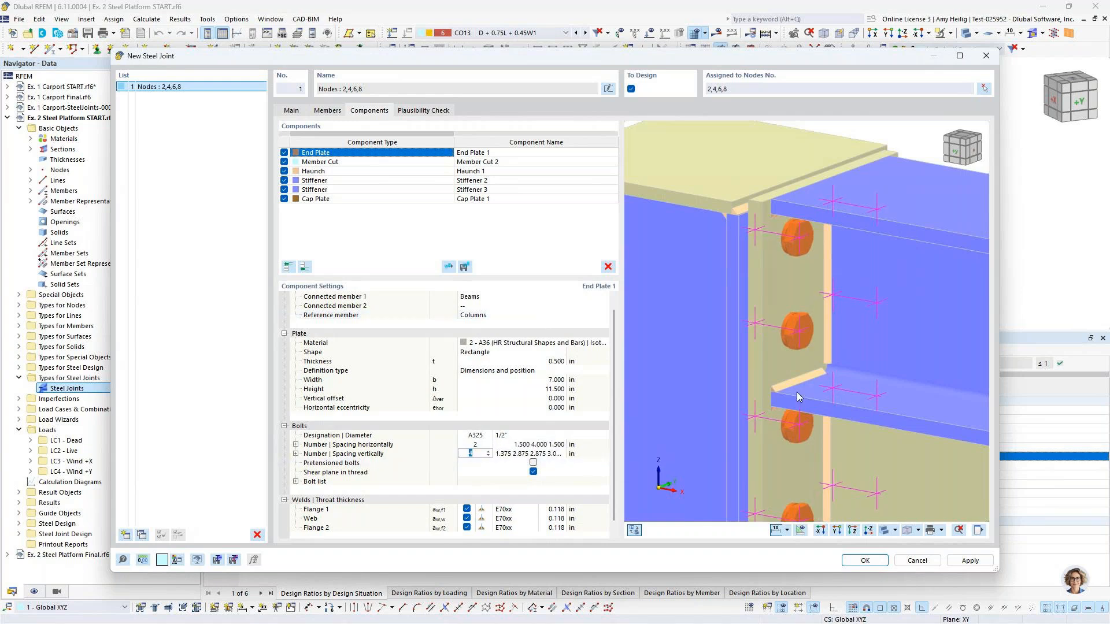
Set the end plate's vertical bolt arrangement to 3 bolts with spacings of 1.75, 2.5 and 4 in.
scroll(797, 394, down, 1)
middle_drag(781, 410, 770, 363)
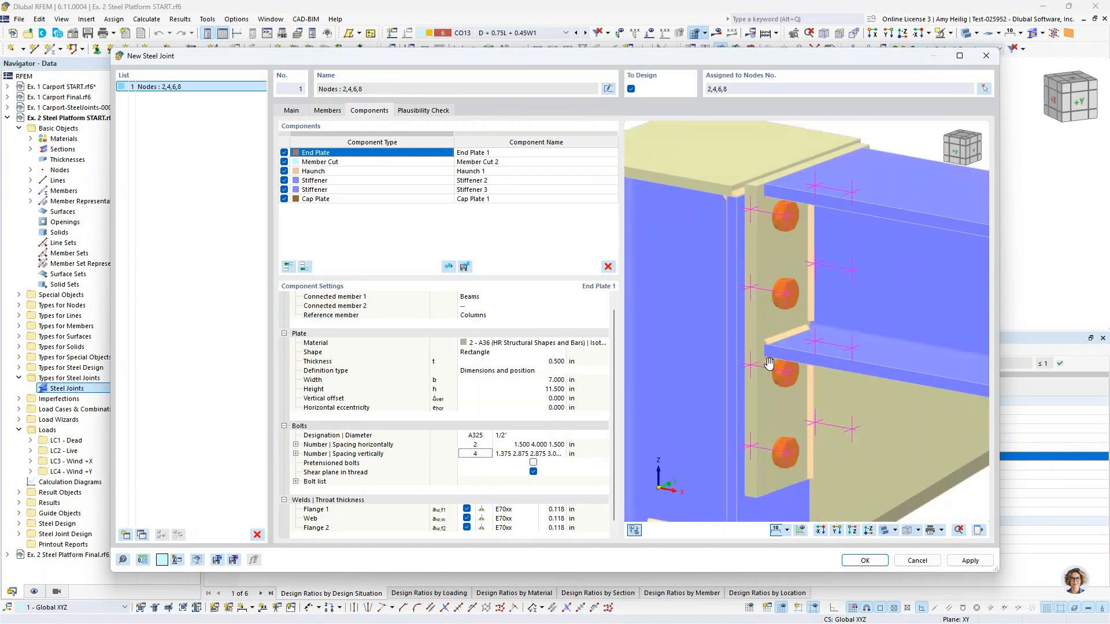
text(3)
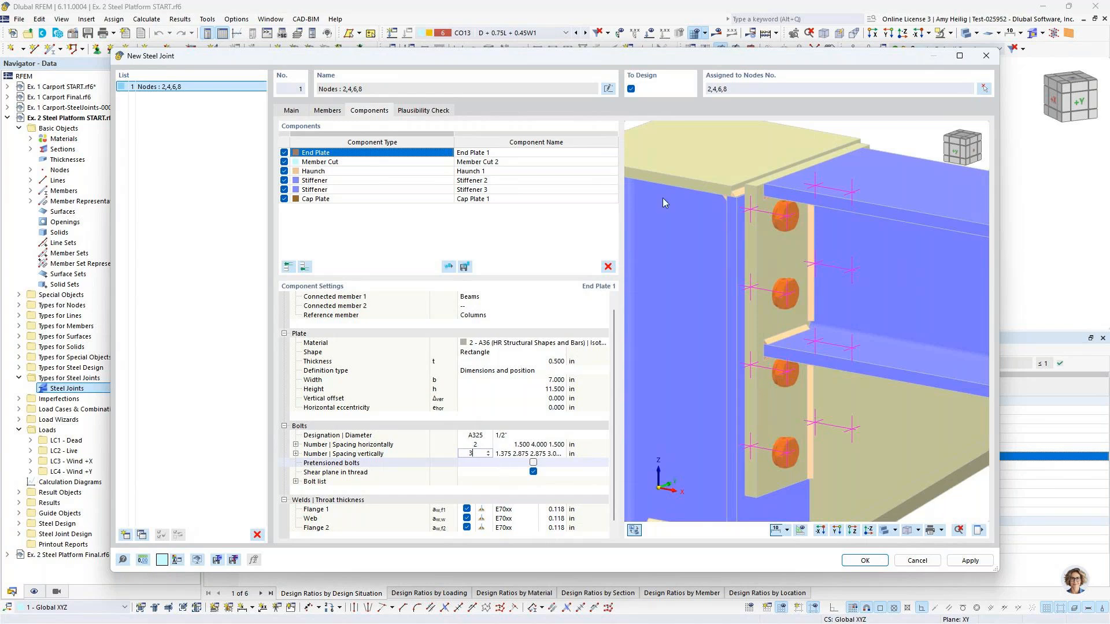
key(Tab)
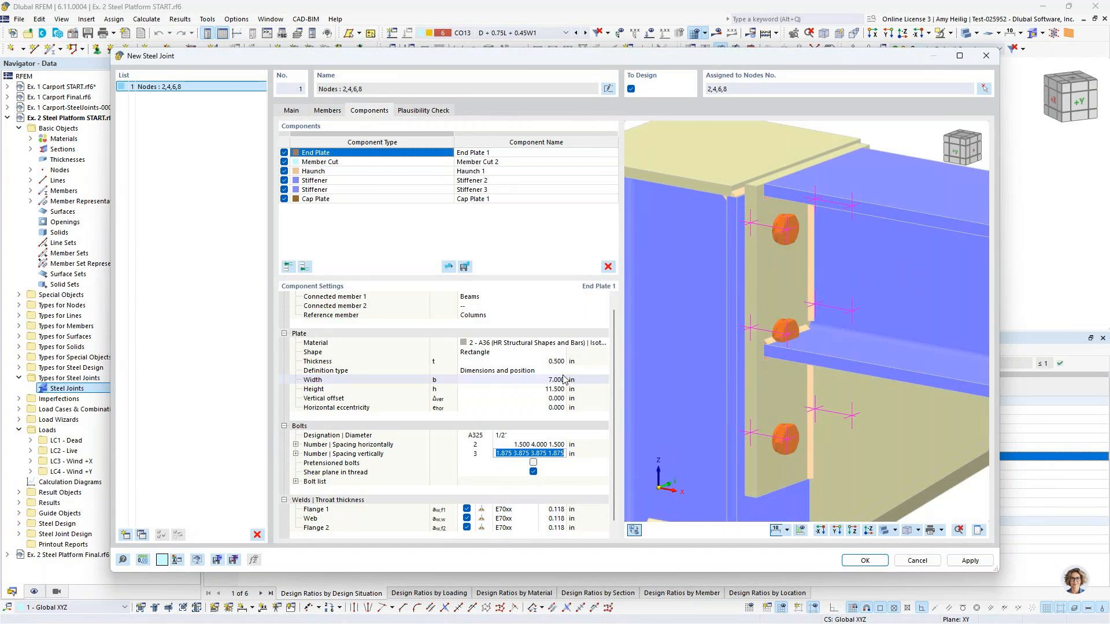
text(1.75)
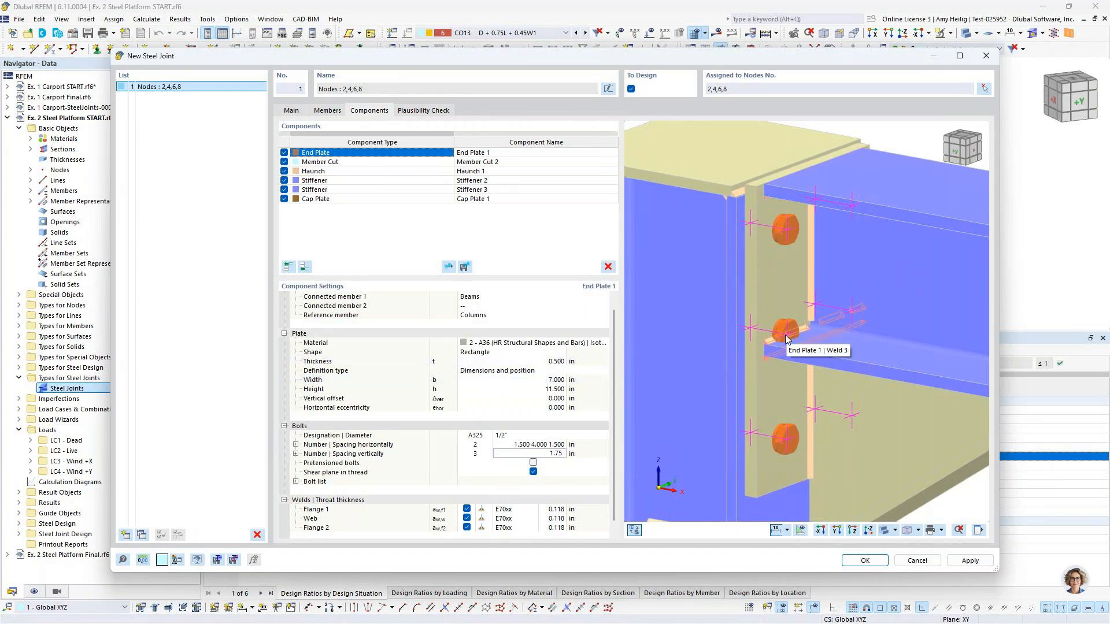
text(2.5 4)
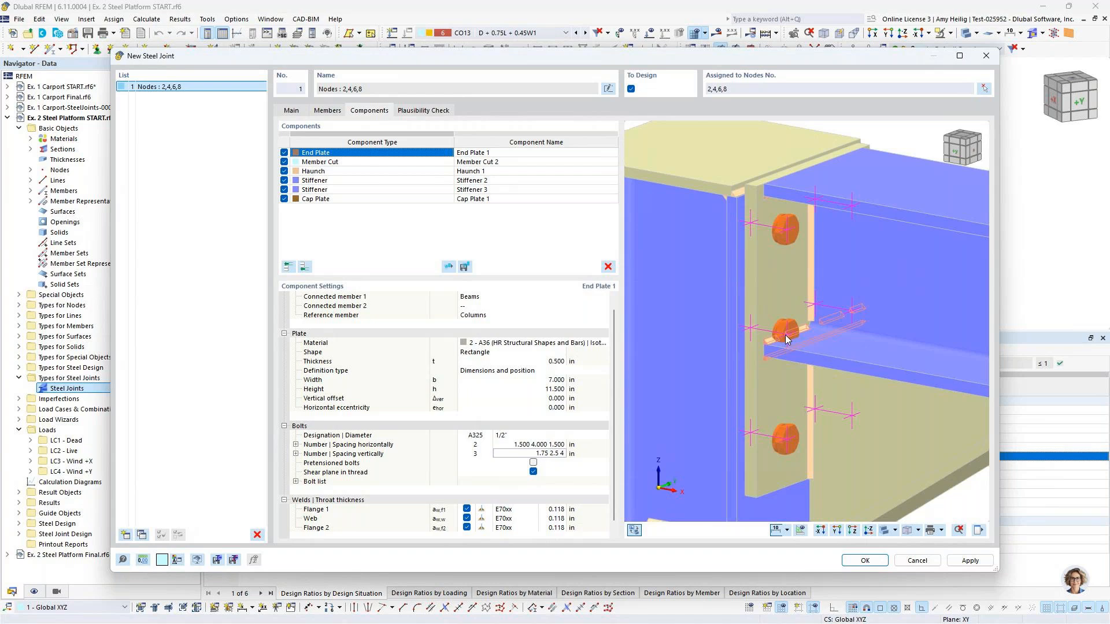
key(Return)
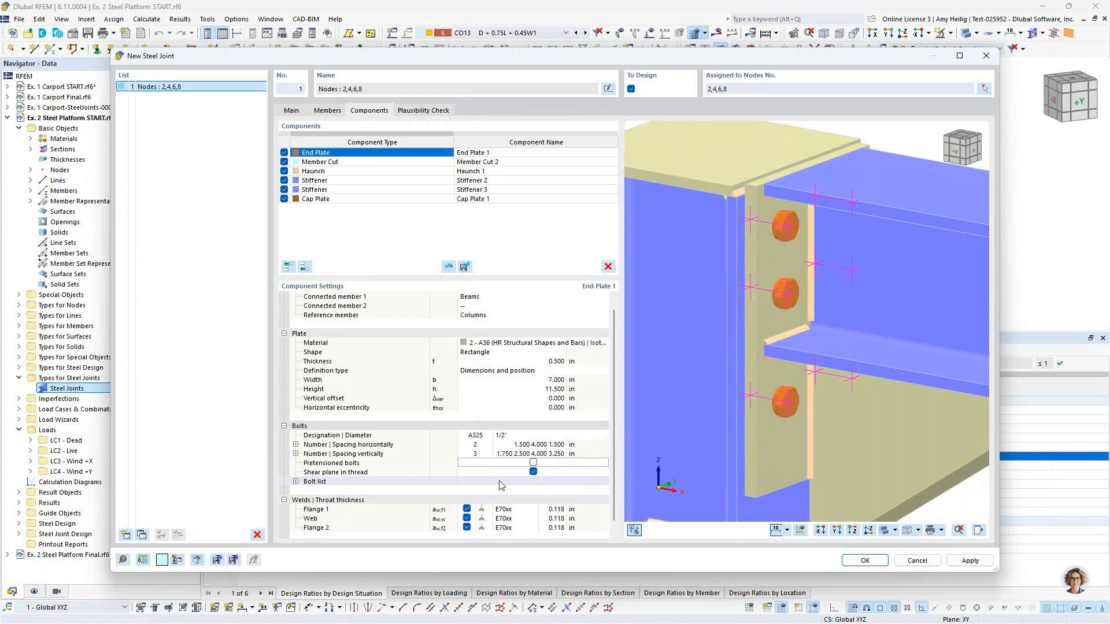
Make the end plate bolts pretensioned and exclude the shear plane from the thread.
click(533, 463)
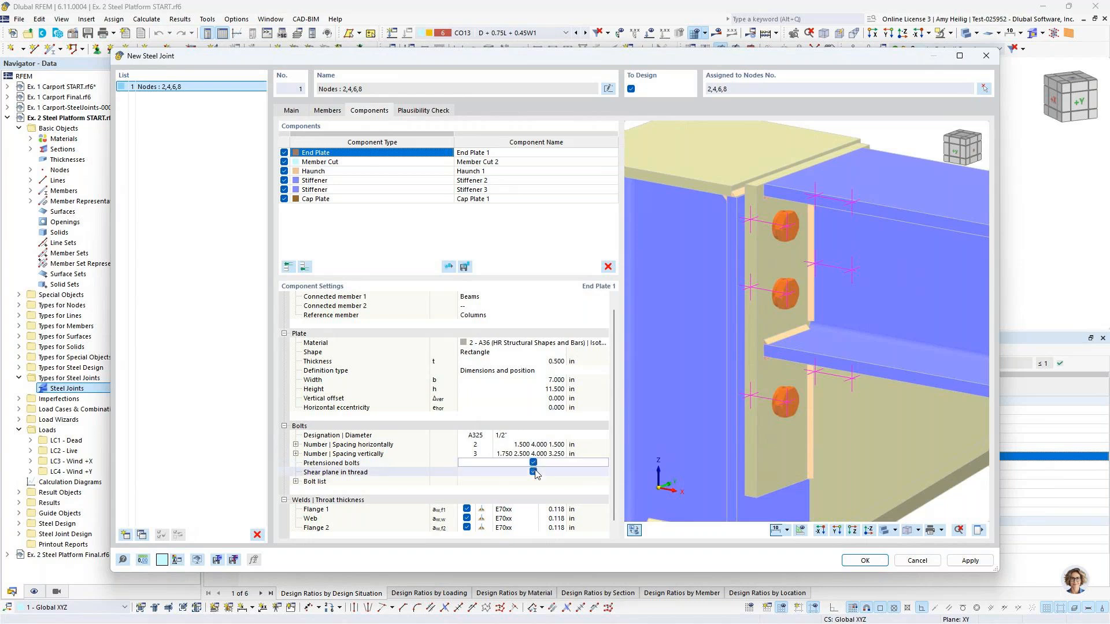
click(533, 472)
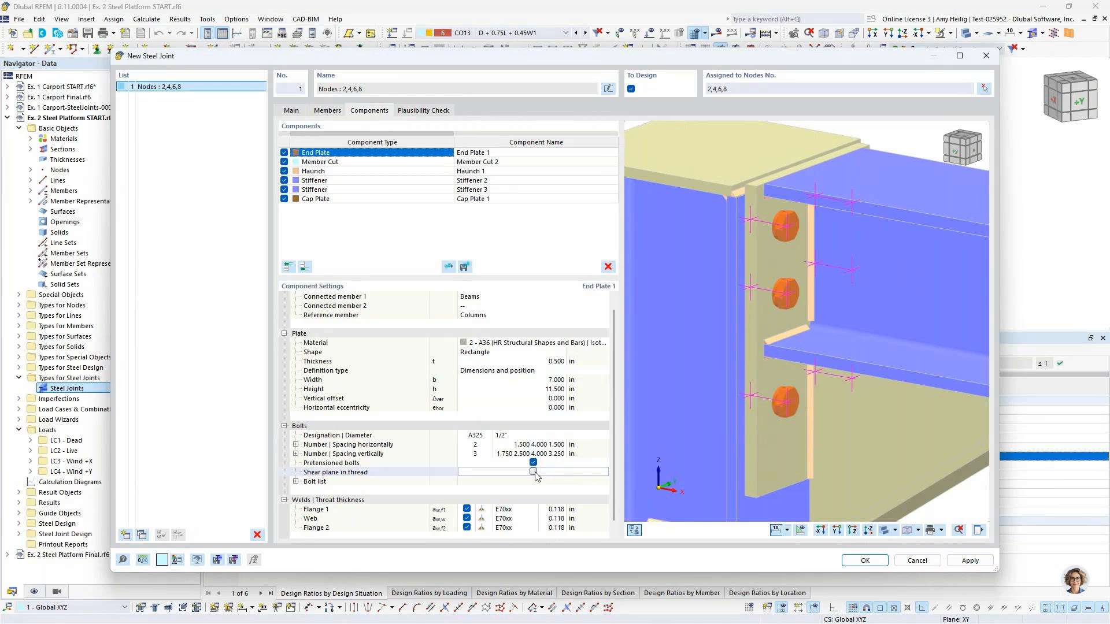
Set the end plate's Flange 1, Web and Flange 2 weld throat thicknesses to 0.133 in.
click(549, 509)
text(0)
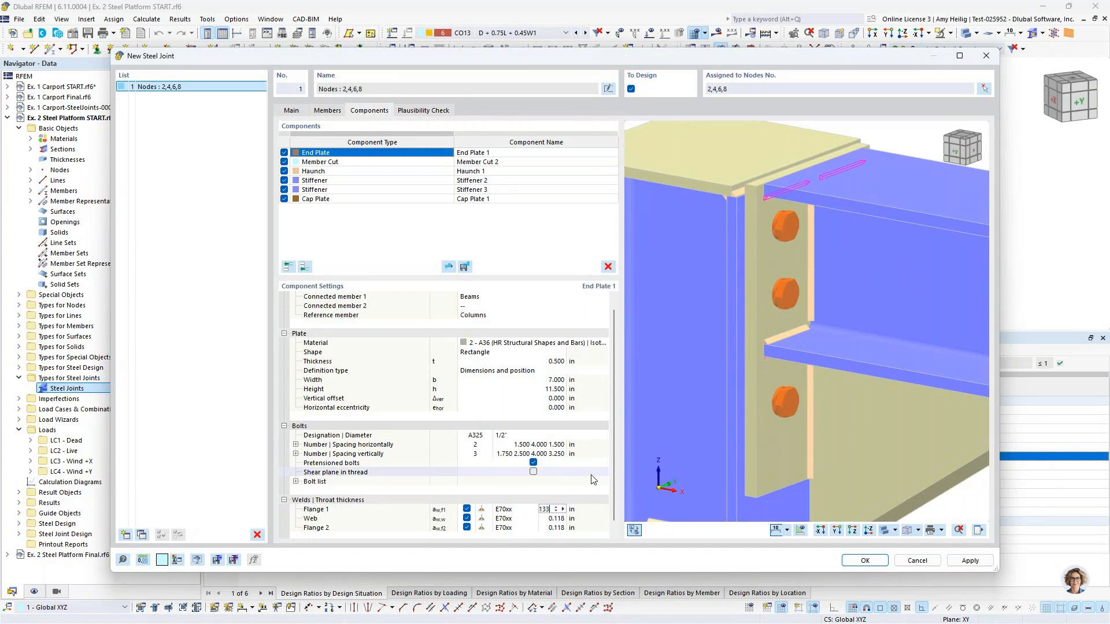
key(Return)
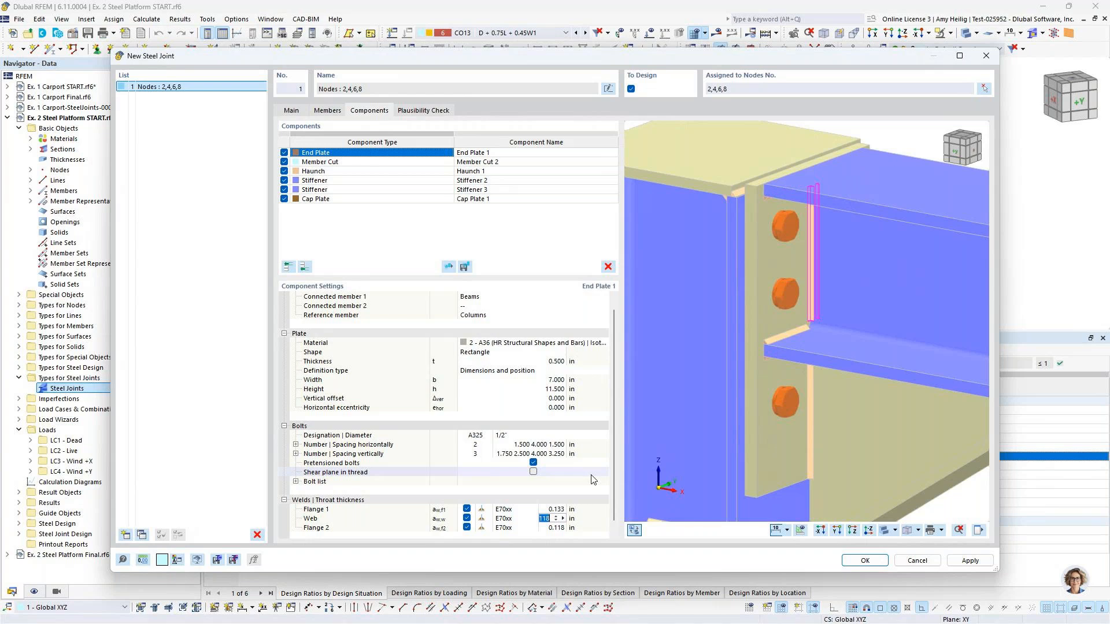
text(0)
key(Return)
text(0.133)
key(Return)
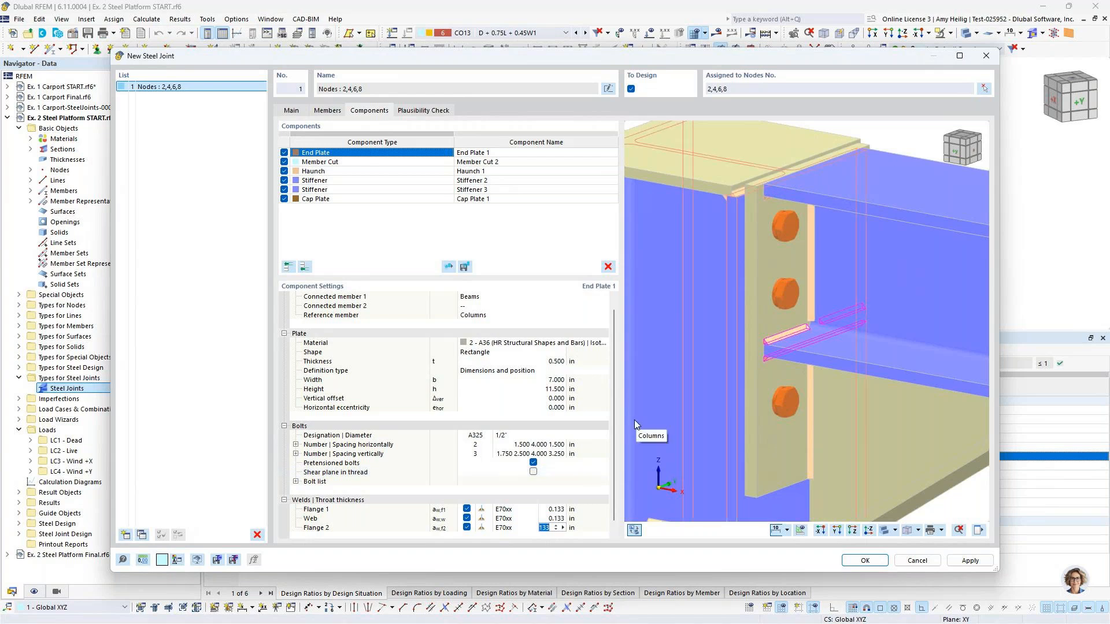
Delete the Member Cut 2 component from the steel joint.
scroll(812, 313, down, 4)
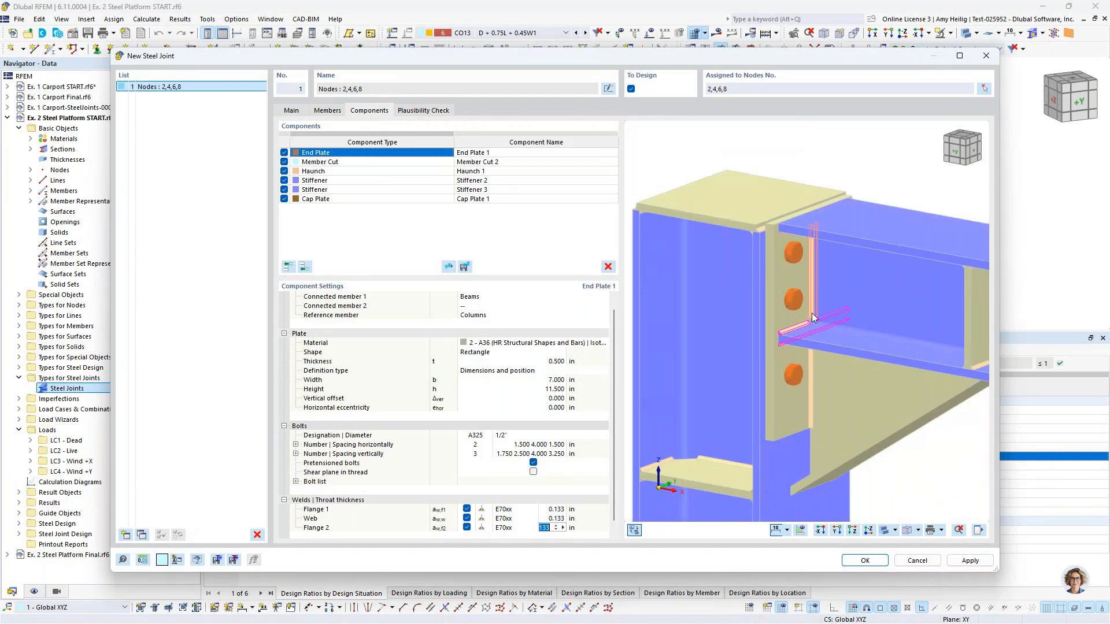
scroll(939, 467, up, 2)
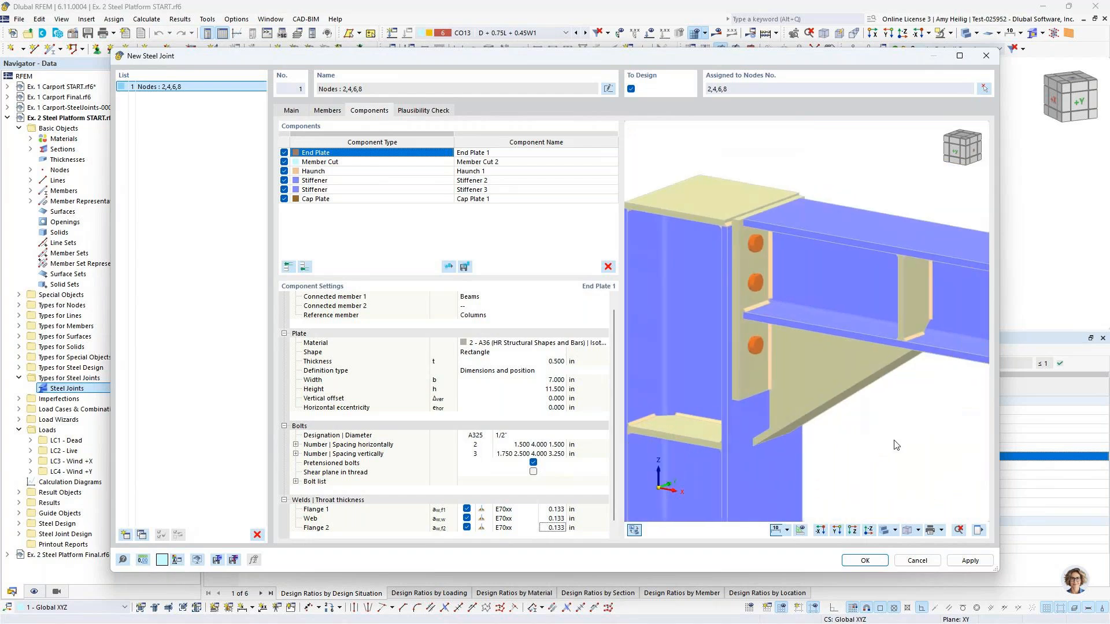
click(341, 164)
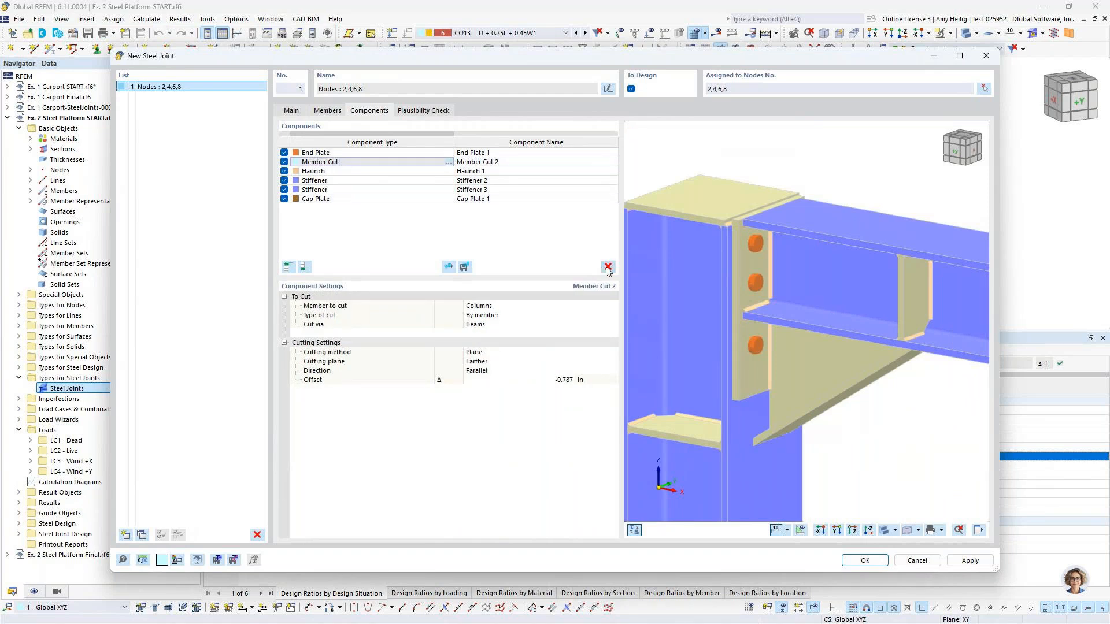
click(475, 243)
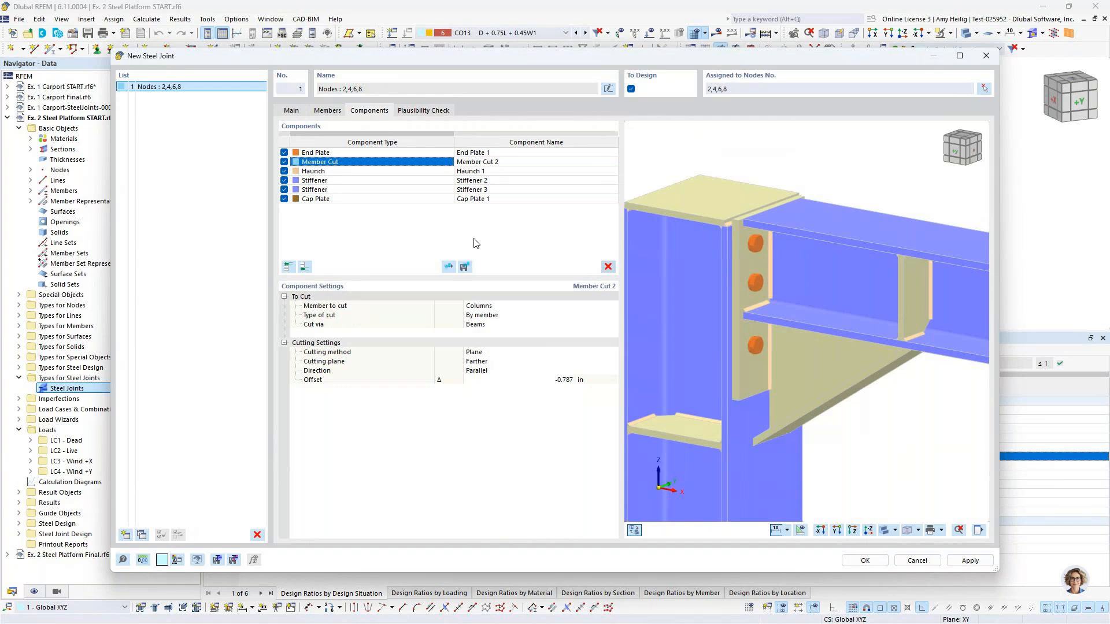
key(Delete)
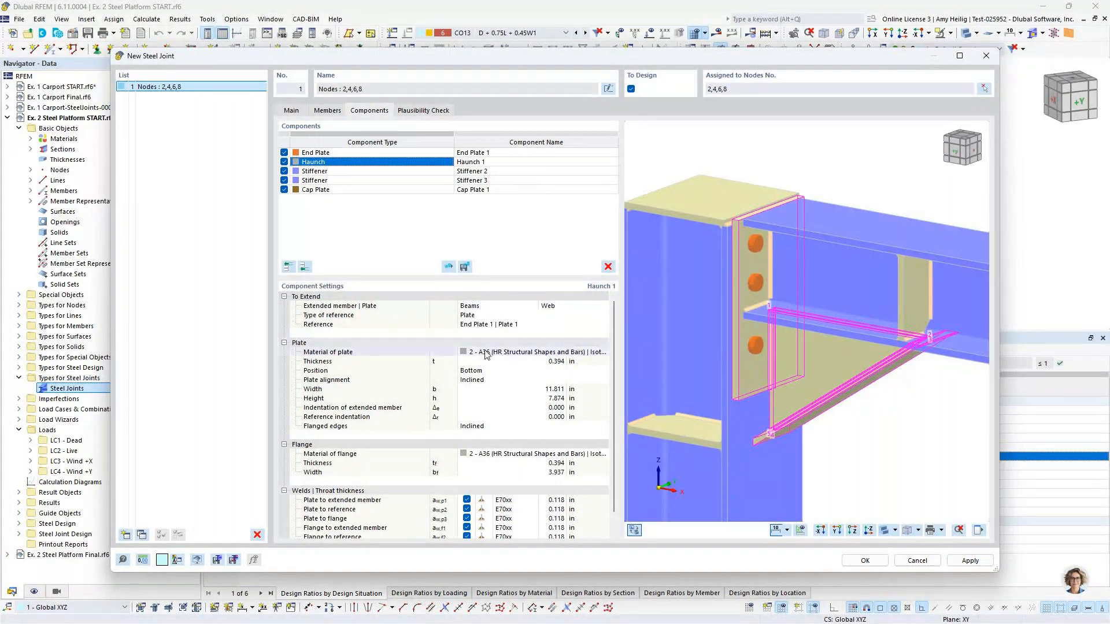
Size the Haunch 1 plate with thickness 0.375 in, width 8 in and height 4 in.
click(548, 361)
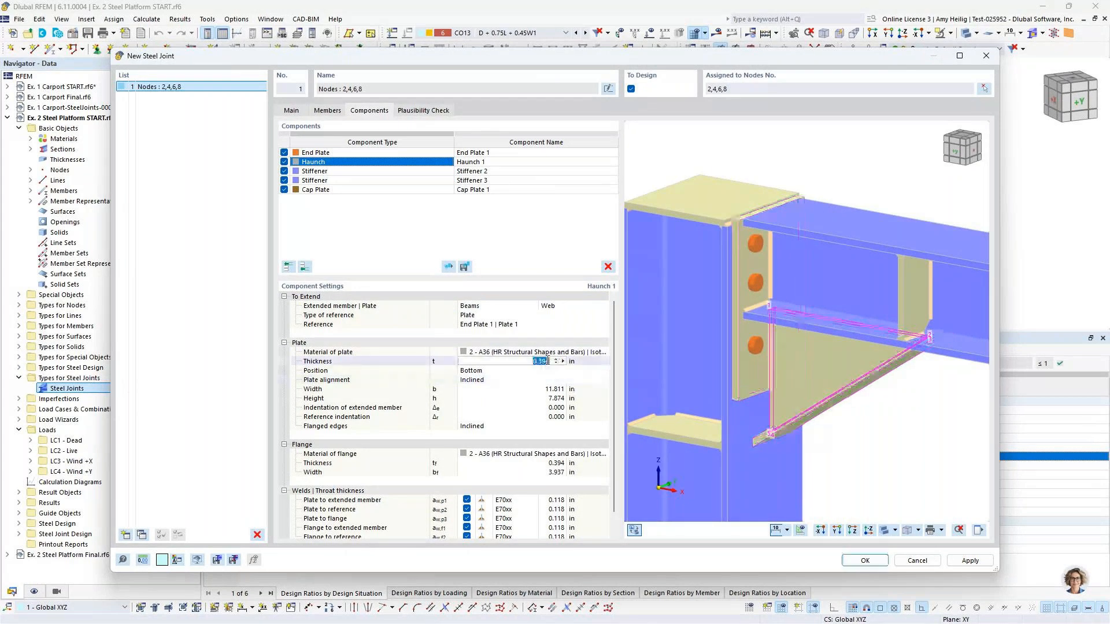
text(0.375)
key(Return)
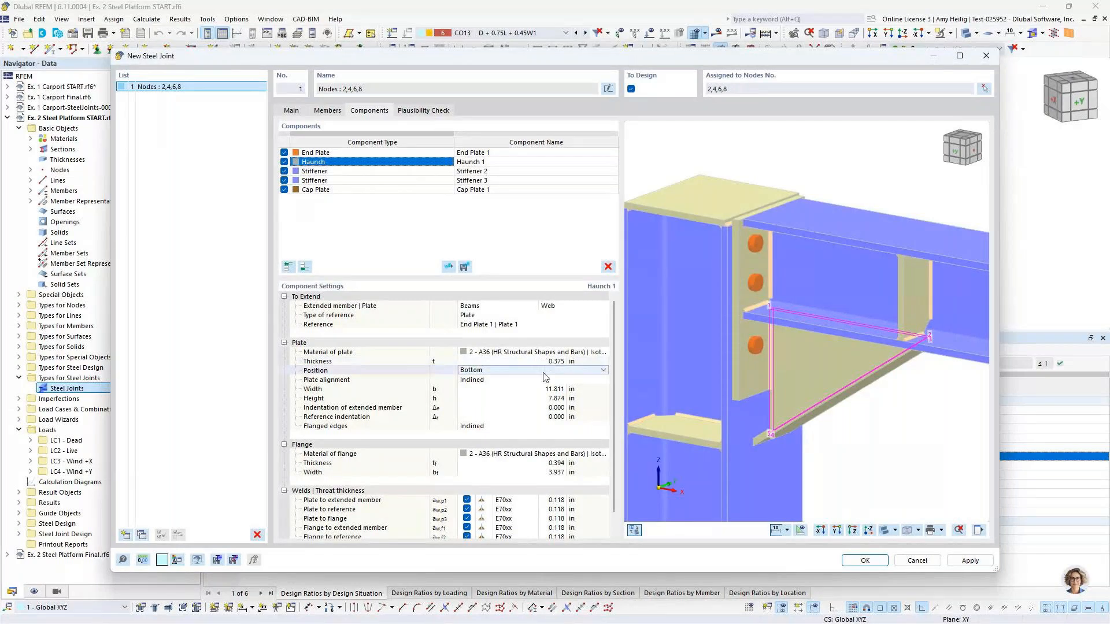
click(540, 392)
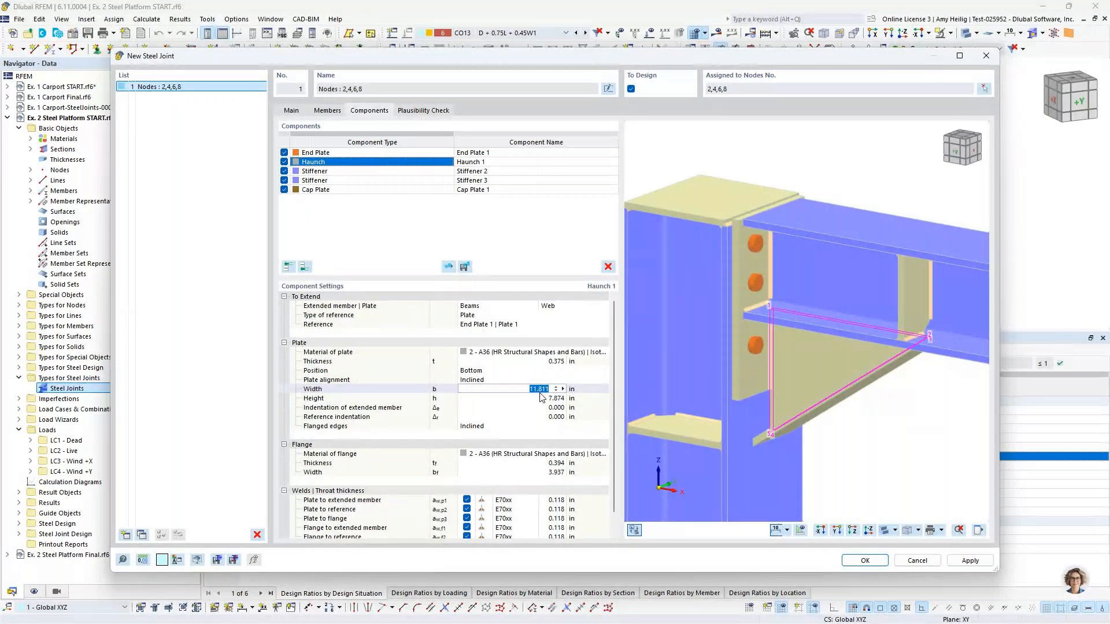
text(8)
key(Tab)
text(4)
key(Tab)
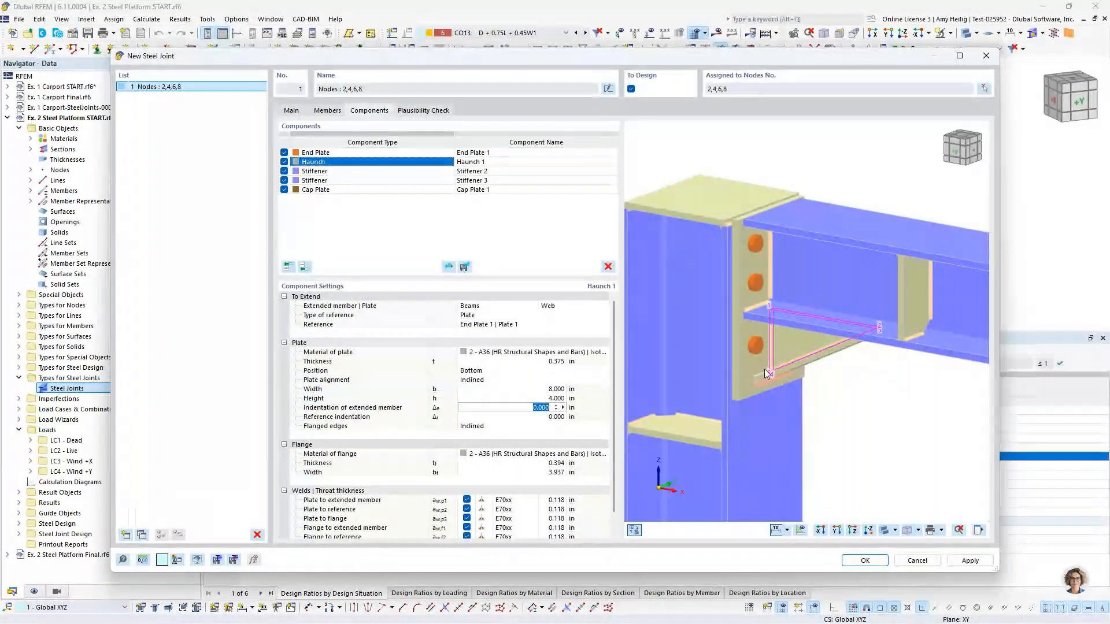
Set the haunch flange to 0.375 in thickness and 4 in width.
click(541, 463)
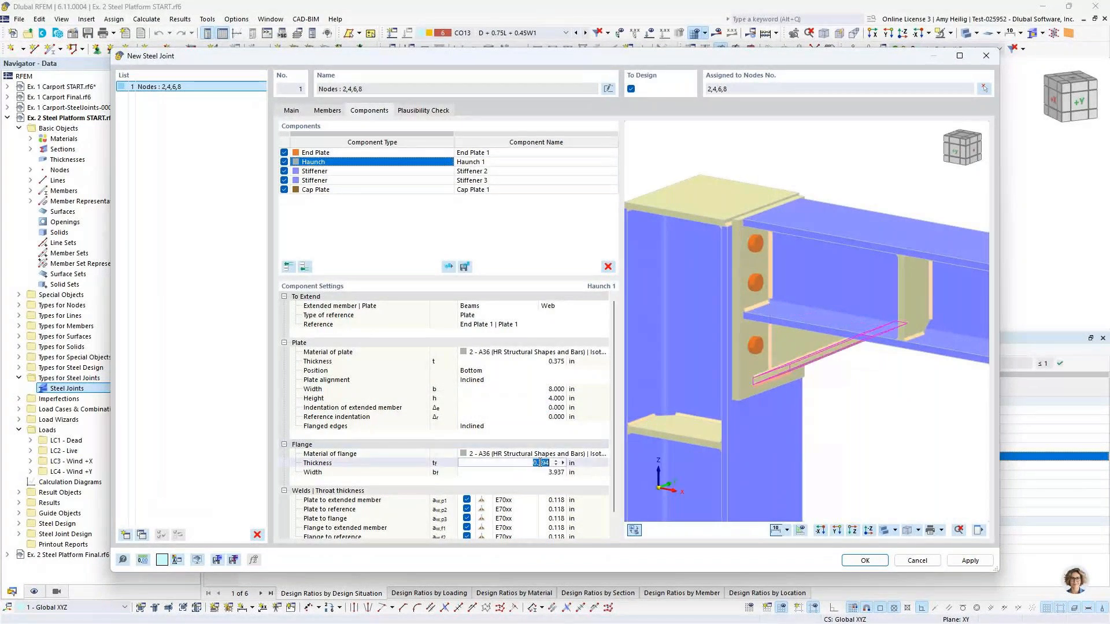
text(0.75)
key(Tab)
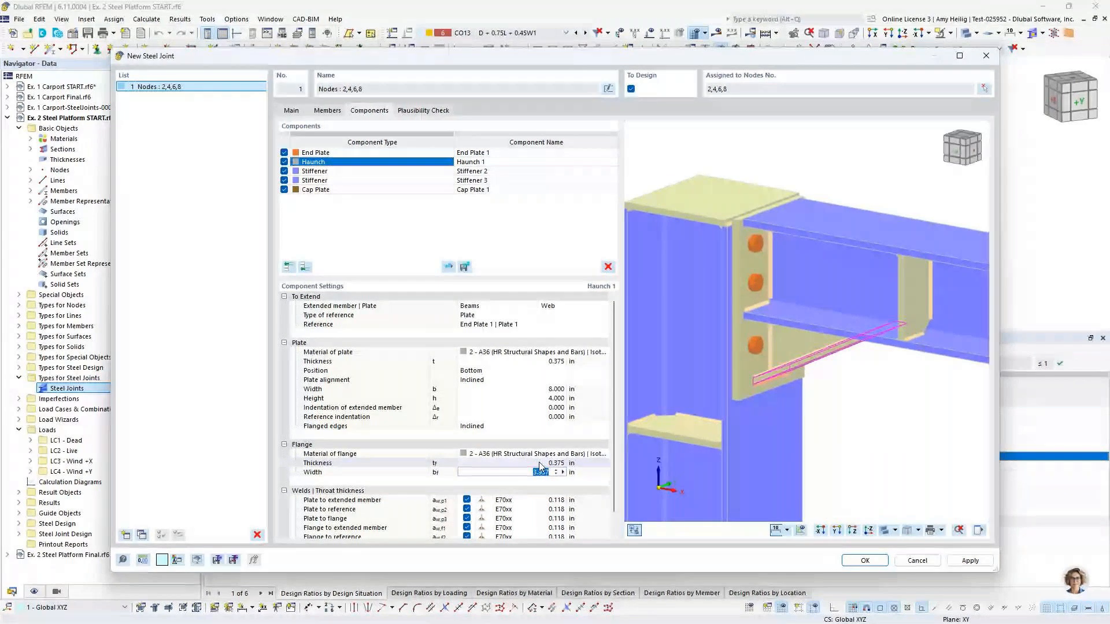
text(4)
Set all five plate and flange weld throat thicknesses of Haunch 1 to 0.133 in.
click(545, 500)
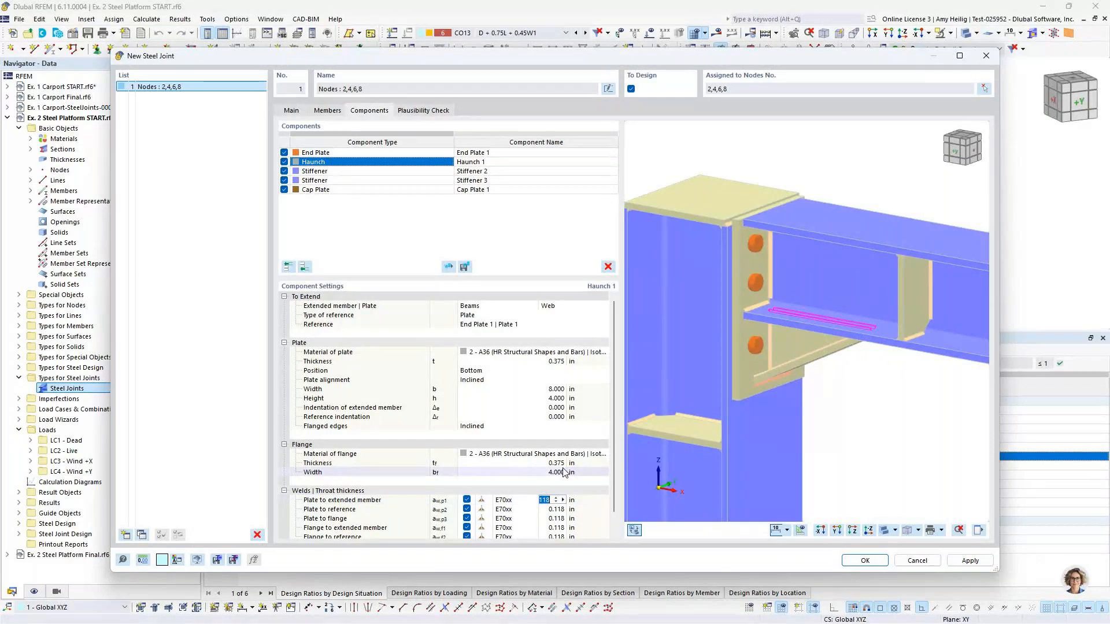
text(0.133)
key(Tab)
key(ctrl+v)
key(Tab)
key(ctrl+v)
key(Tab)
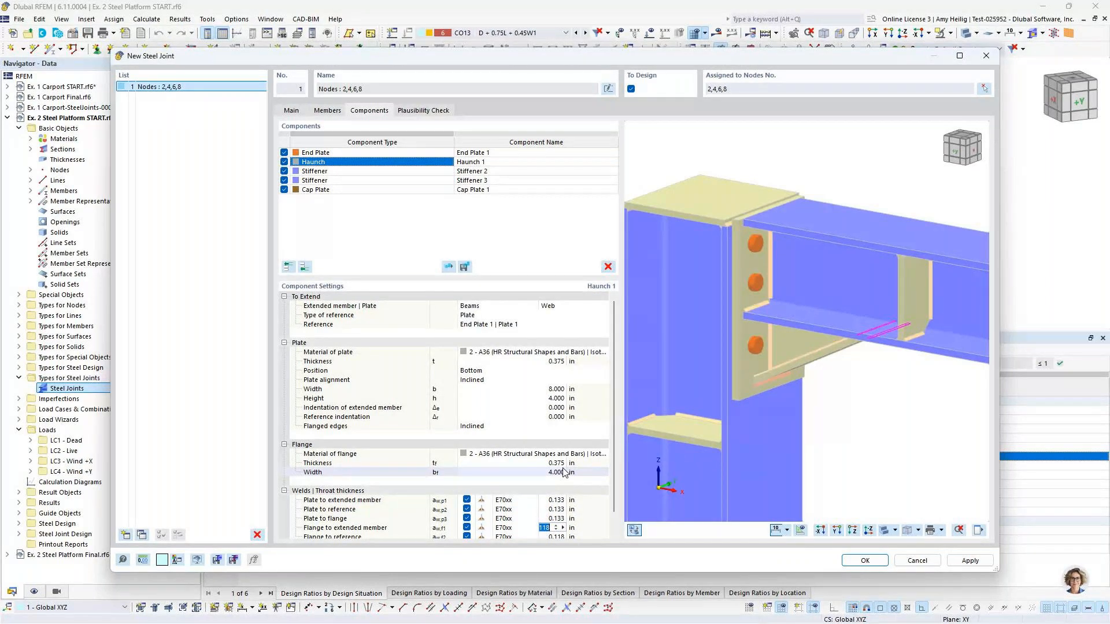
key(ctrl+v)
key(Tab)
key(ctrl+v)
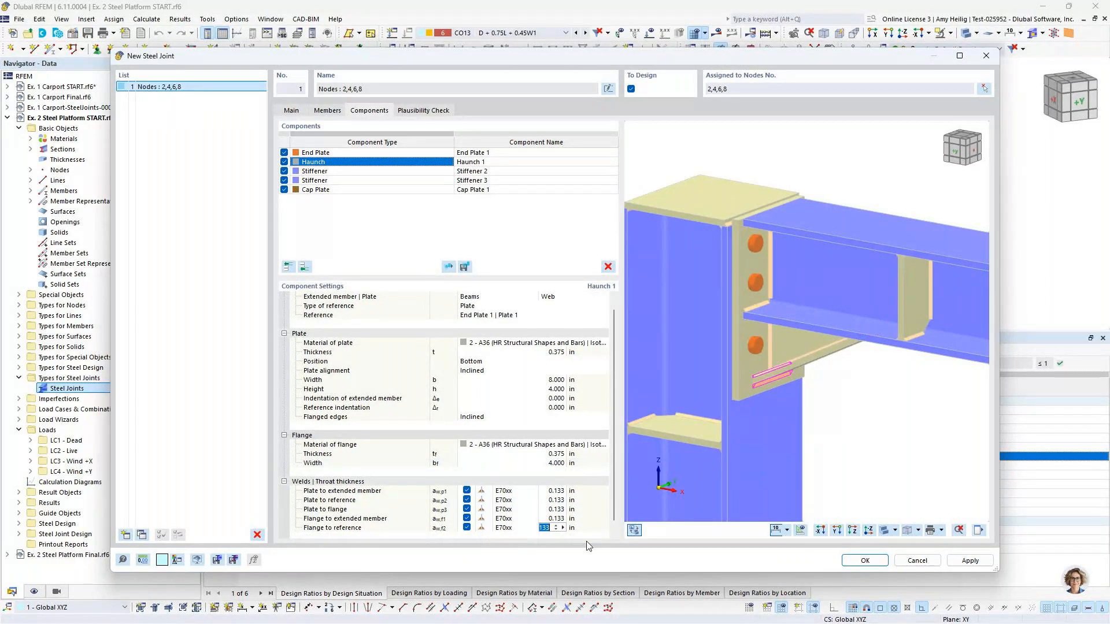
key(Return)
Set the Stiffener 2 plate's thickness to 0.375 in and its location offset to 4.5 in.
click(323, 171)
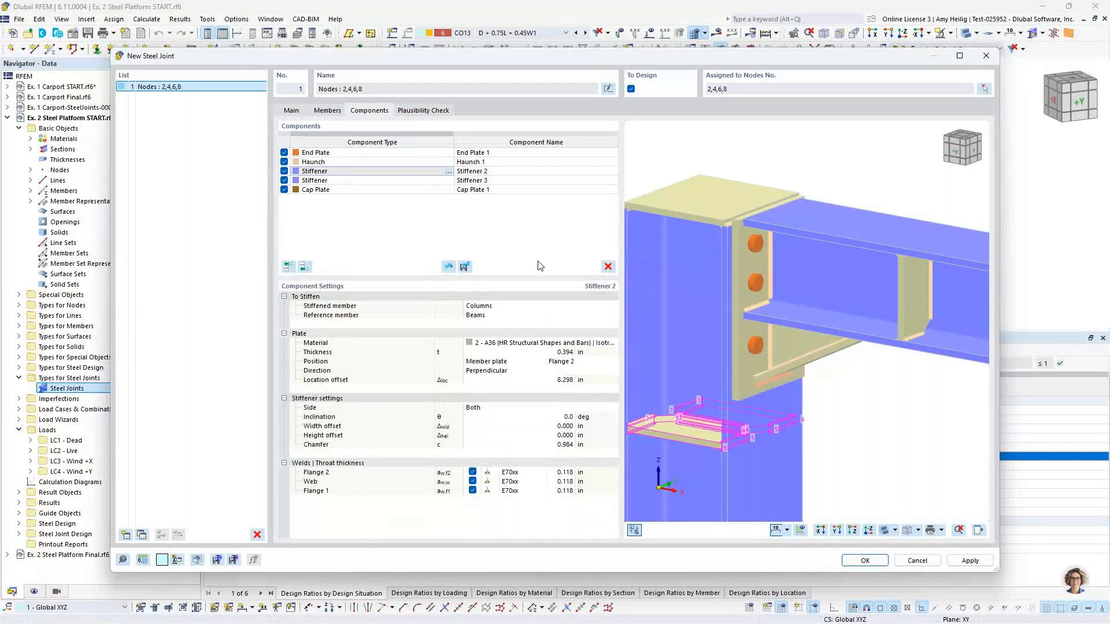
ctrl+middle_drag(771, 427, 924, 372)
middle_drag(814, 377, 814, 350)
ctrl+middle_drag(882, 378, 803, 391)
scroll(803, 391, down, 1)
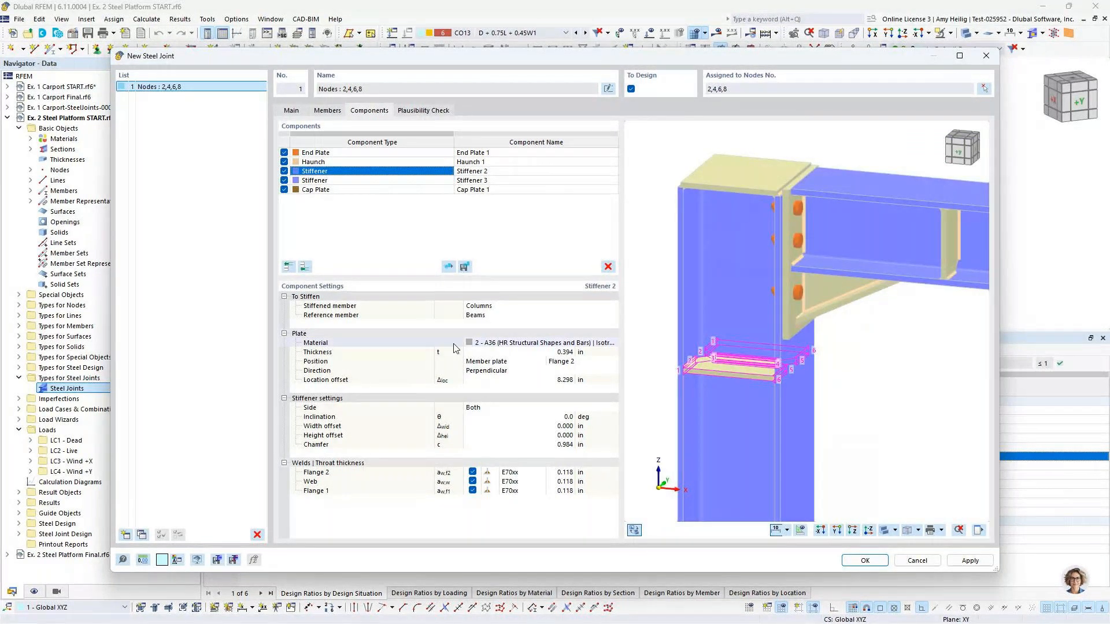
click(548, 352)
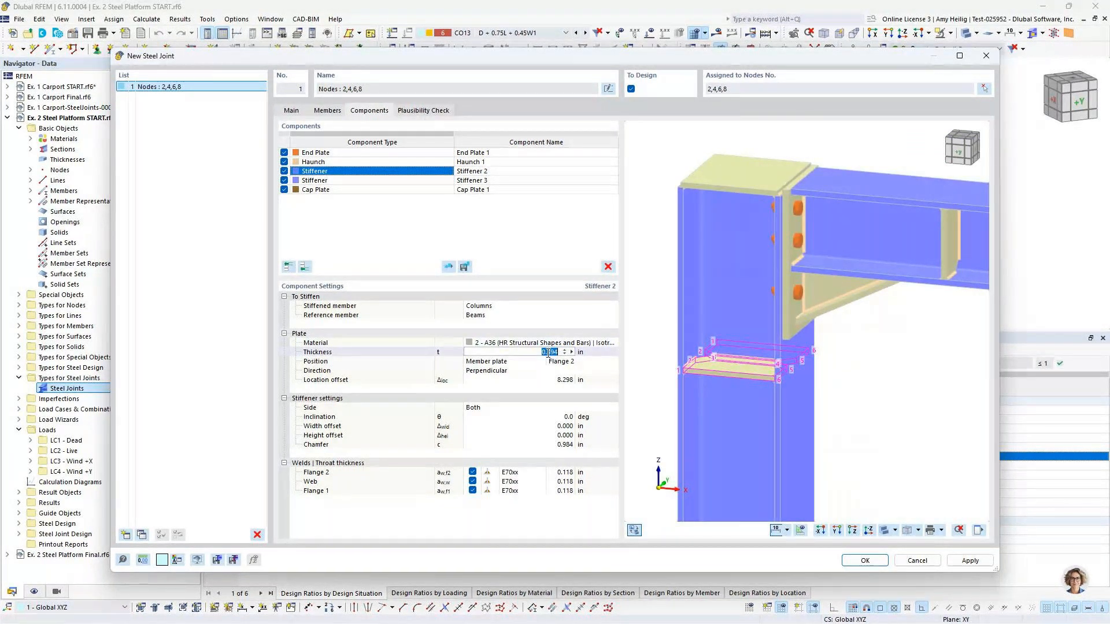
text(0.375)
key(Tab)
key(Tab)
key(Tab)
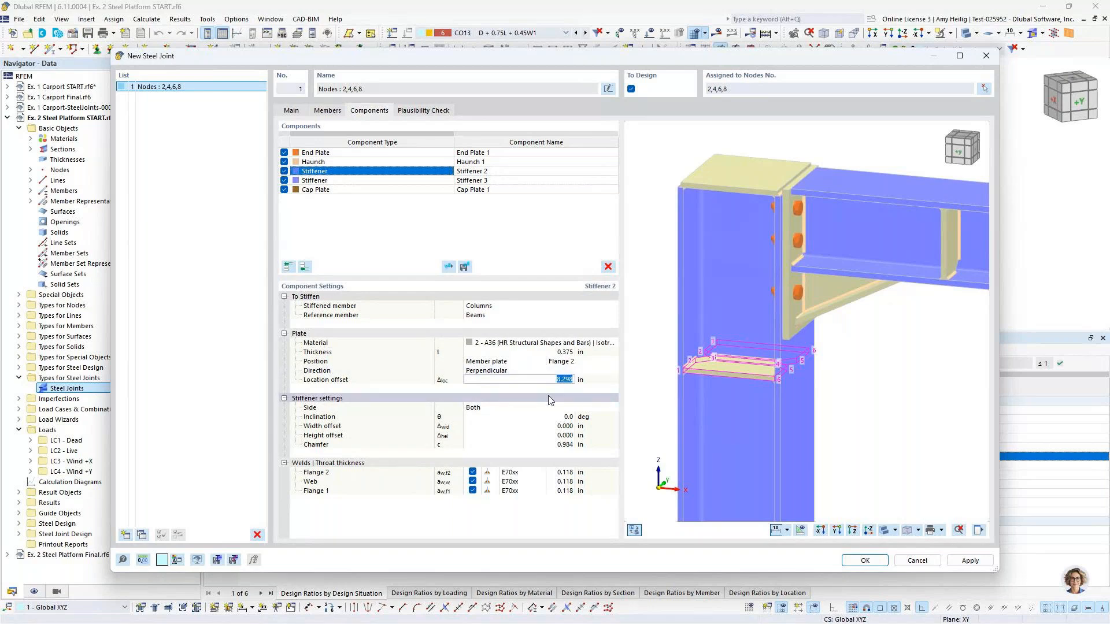
text(.5)
key(Tab)
Set the chamfer of Stiffener 2 to 0.75 in.
middle_drag(845, 382, 893, 395)
middle_drag(825, 386, 825, 389)
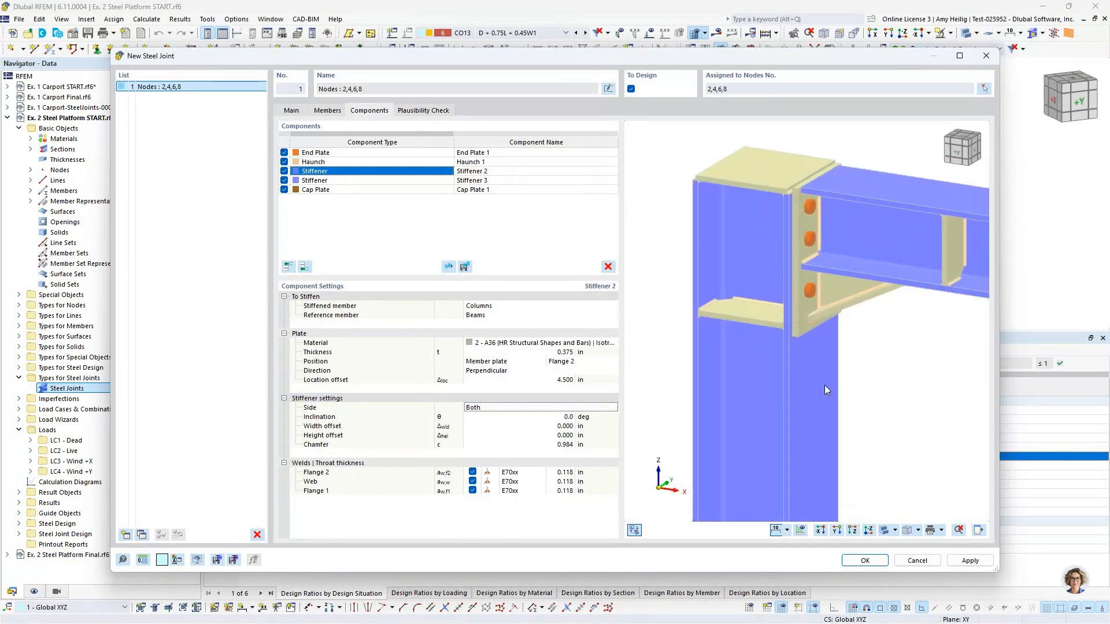
scroll(731, 300, up, 4)
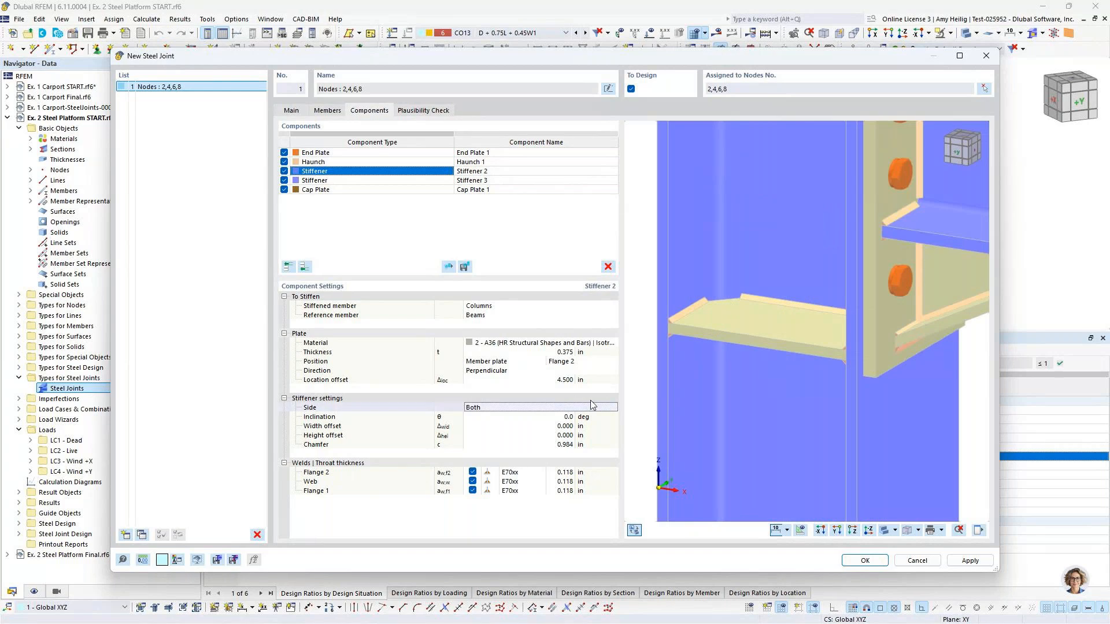
click(571, 446)
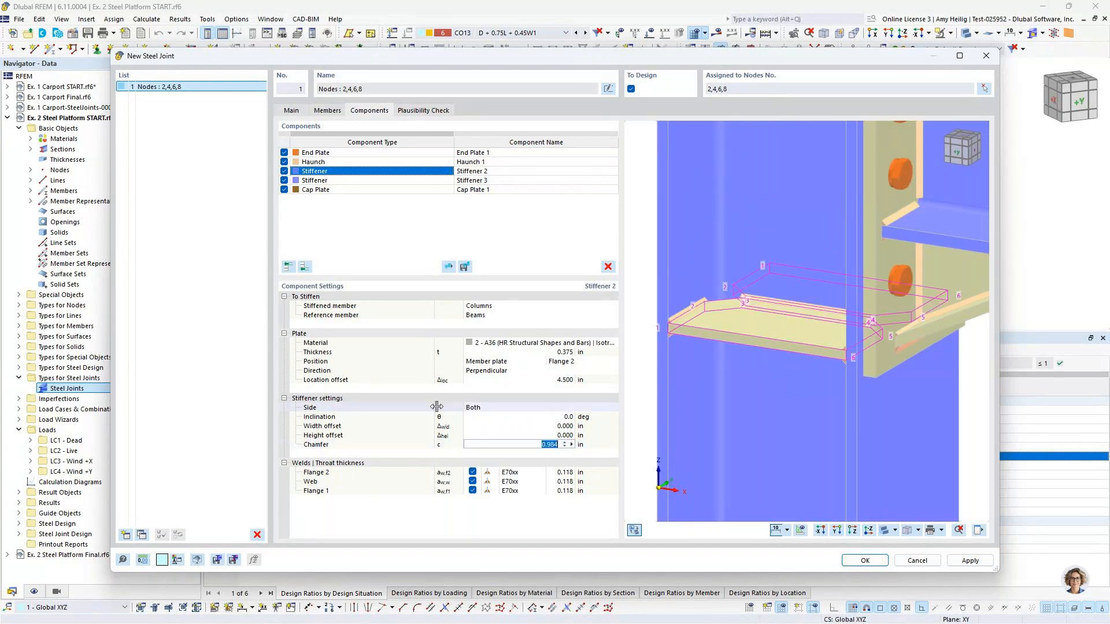
text(0.75)
key(Return)
Set the Flange 2, Web and Flange 1 weld throat thicknesses of Stiffener 2 to 0.133 in.
click(556, 473)
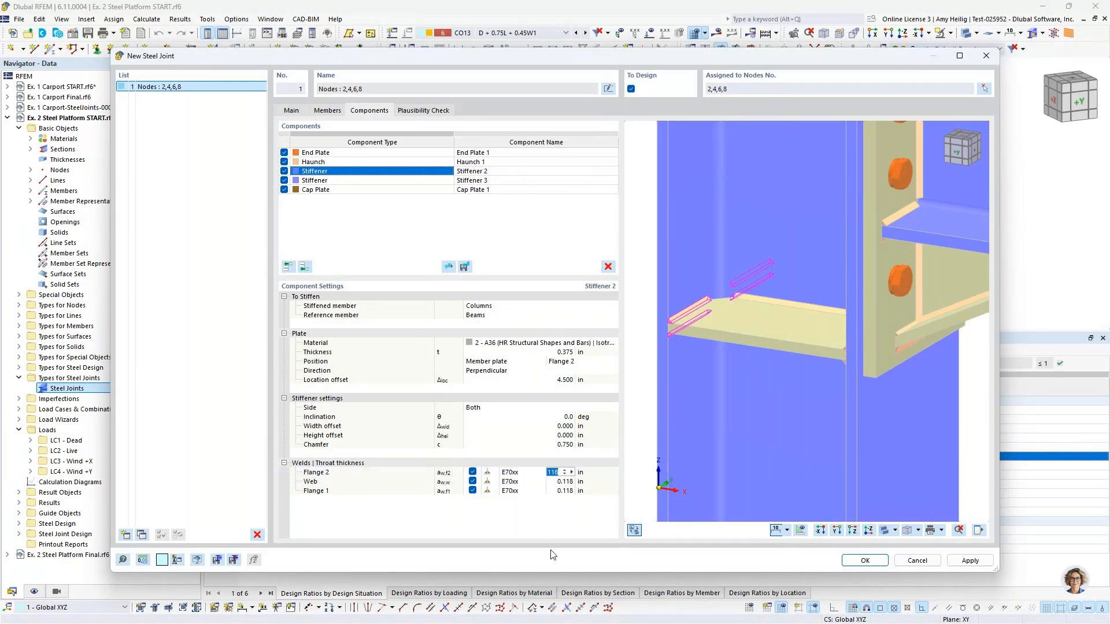
text(0.133)
key(Return)
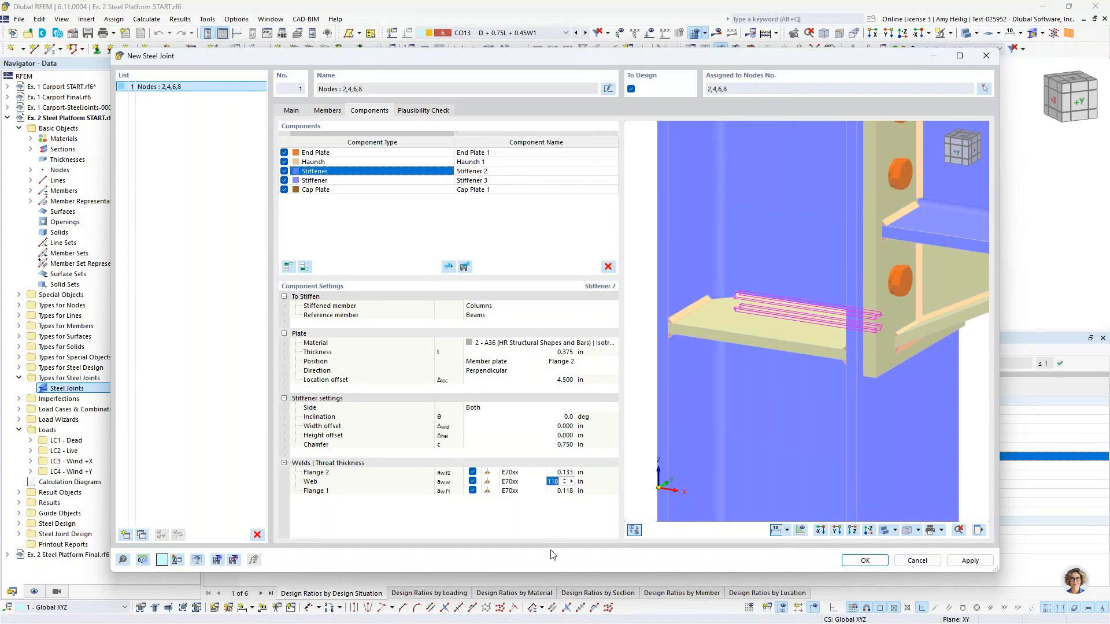
text(0.133)
key(Return)
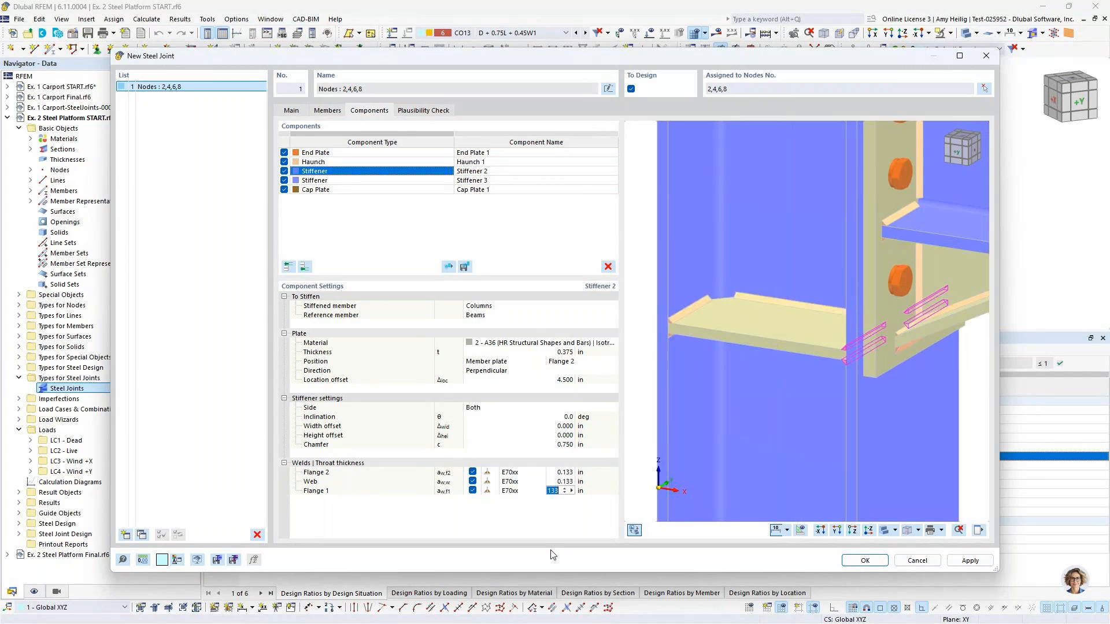
Set the Stiffener 3 plate's thickness to 0.375 in and its distance to 13 in.
click(556, 254)
scroll(896, 358, down, 3)
middle_drag(906, 355, 784, 354)
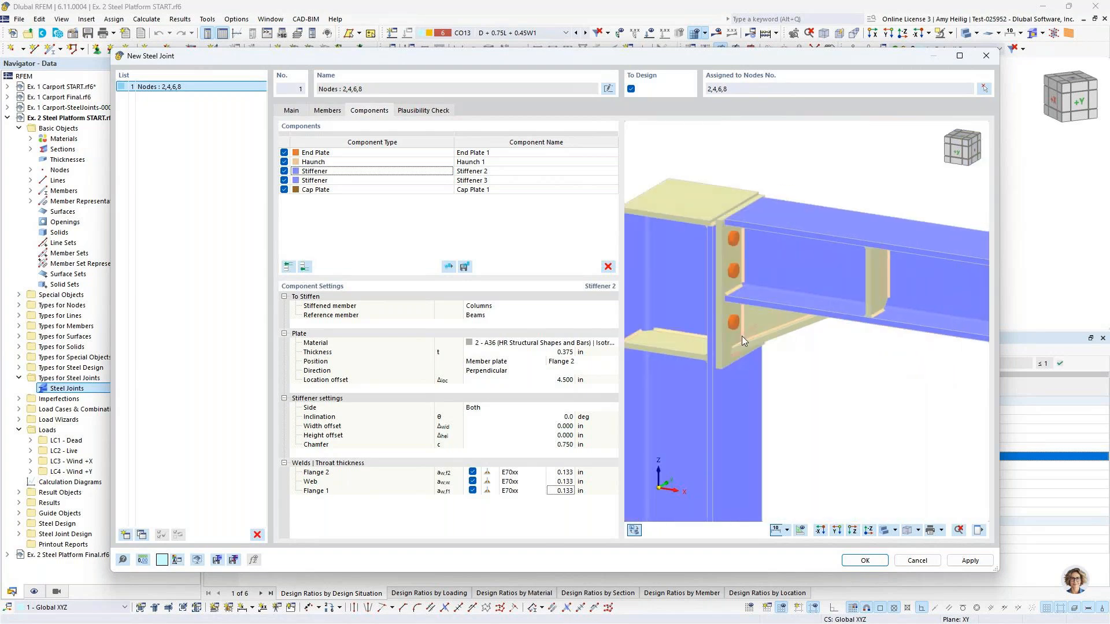
click(405, 180)
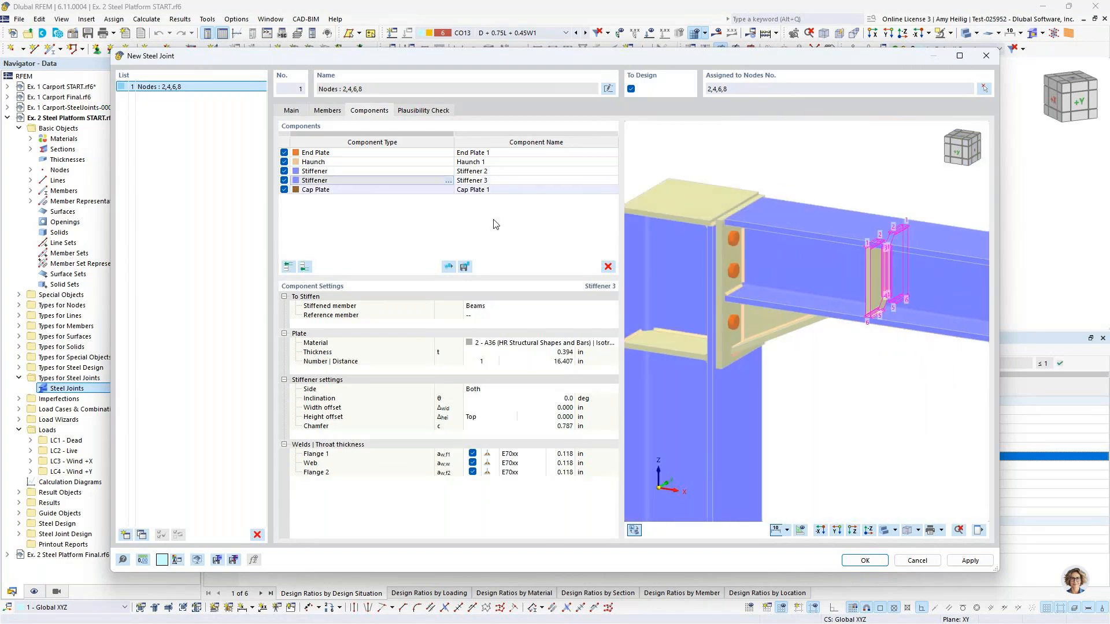
click(557, 352)
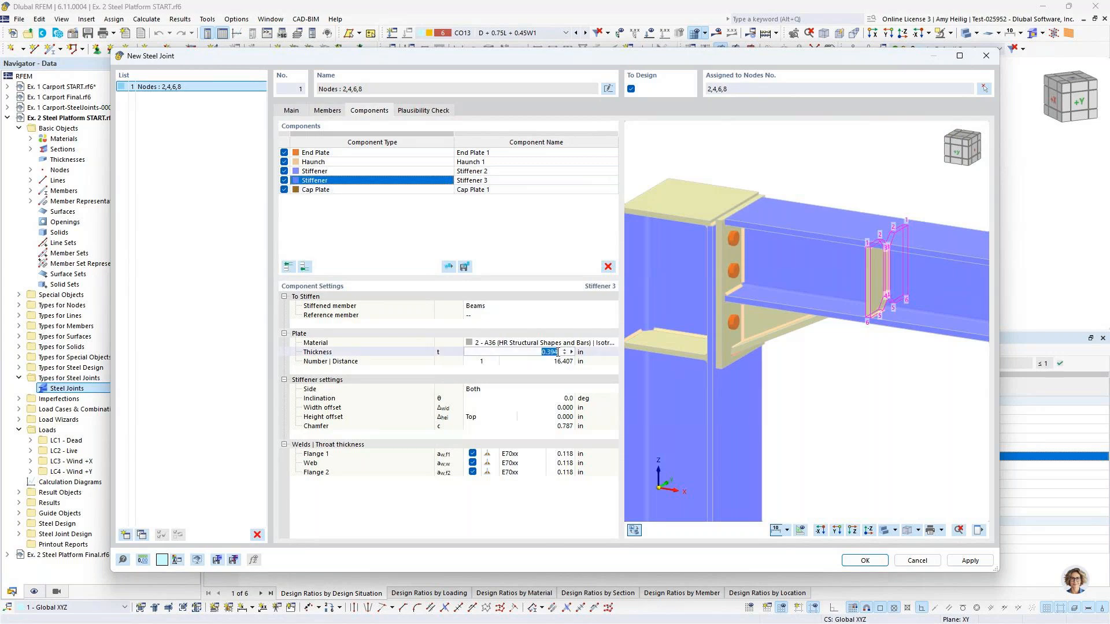
text(0.375)
click(560, 361)
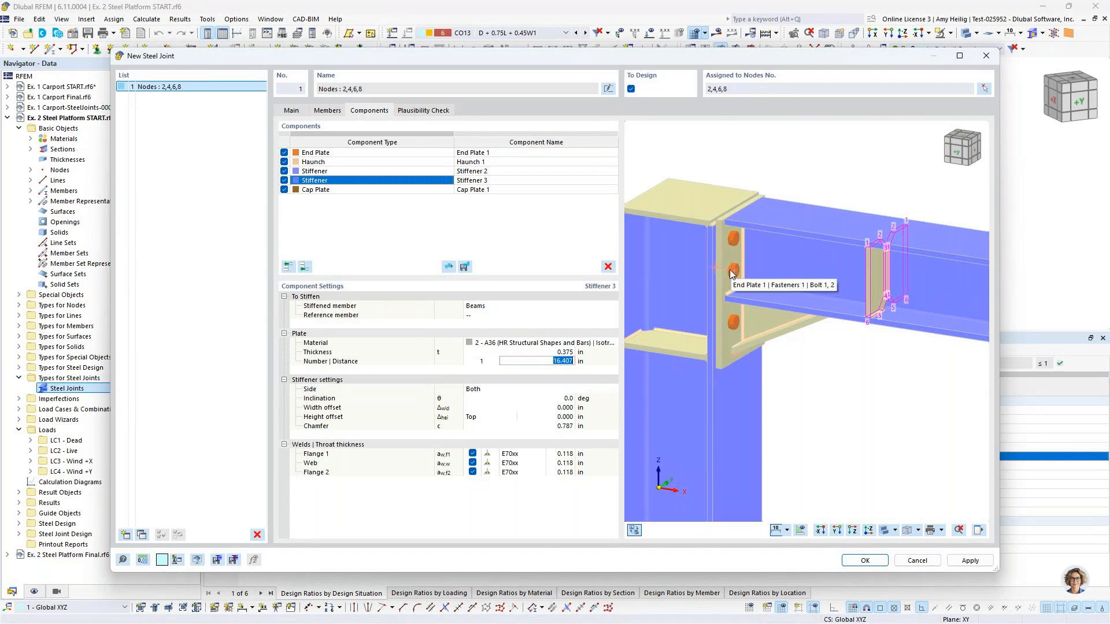
text(13)
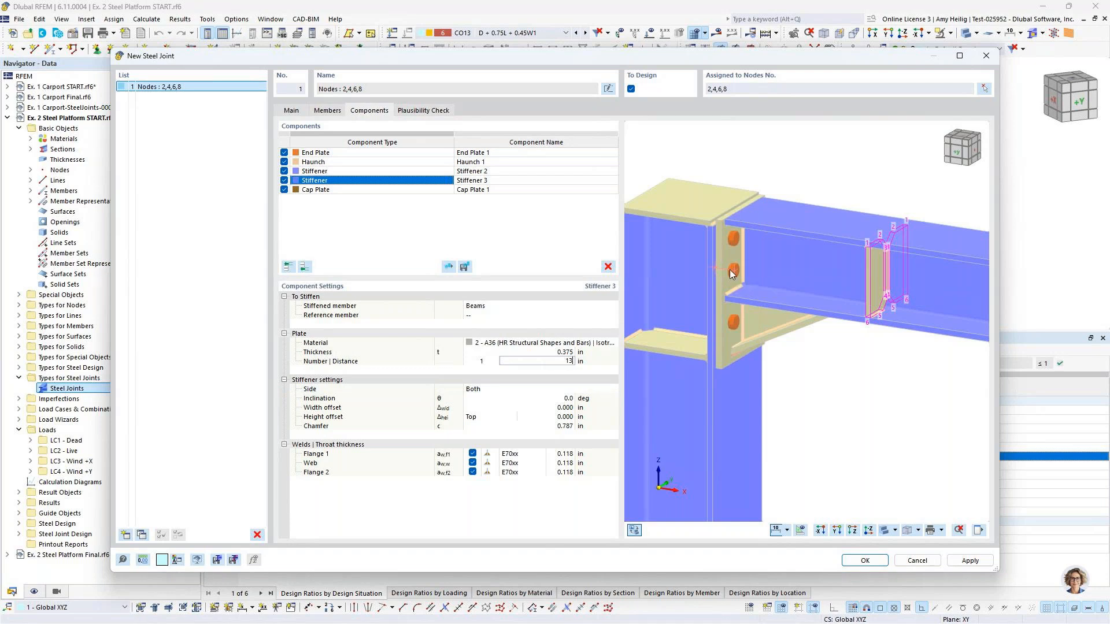
key(Return)
ctrl+middle_drag(820, 368, 611, 373)
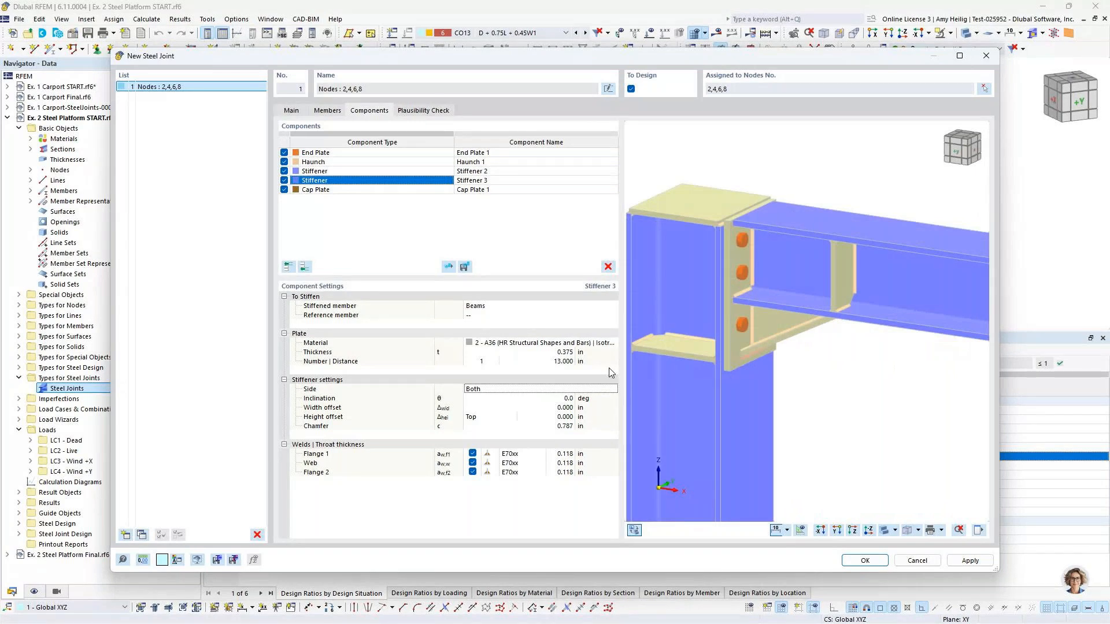
Set the chamfer of Stiffener 3 to 0.75 in.
click(549, 426)
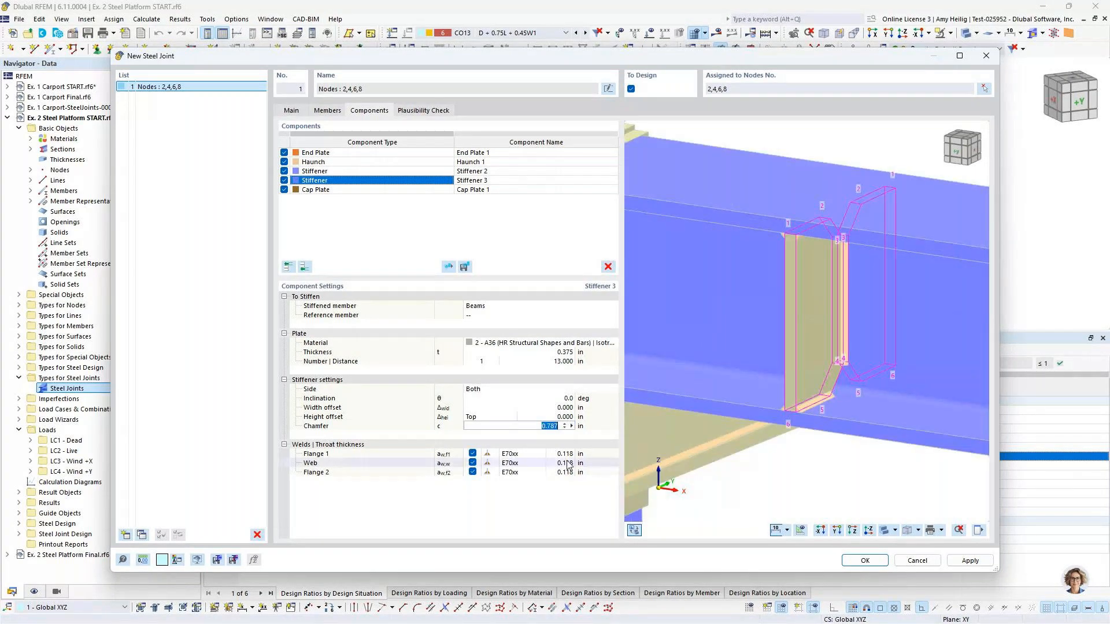
text(0.75)
key(Tab)
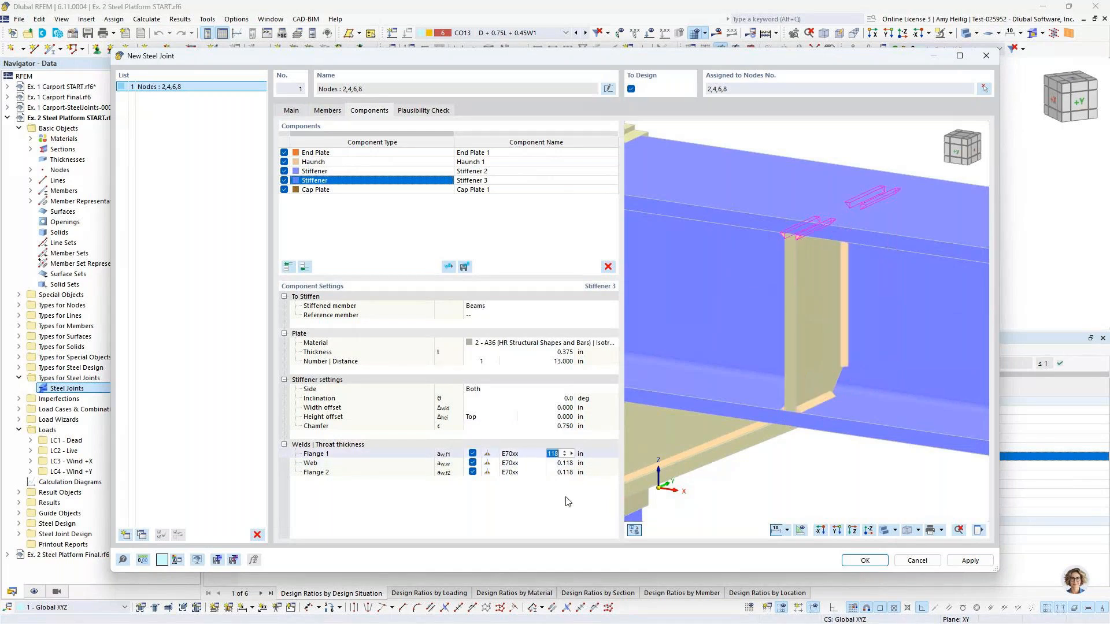
Set the Flange 1, Web and Flange 2 weld throat thicknesses of Stiffener 3 to 0.133 in.
text(0.)
key(Tab)
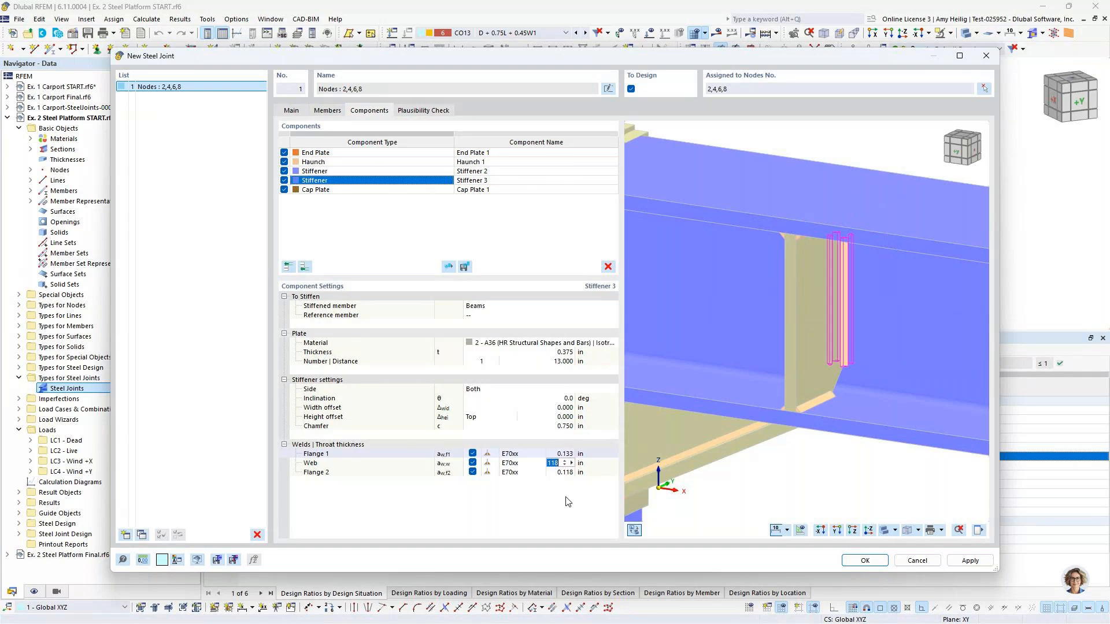
text(0.133)
key(Tab)
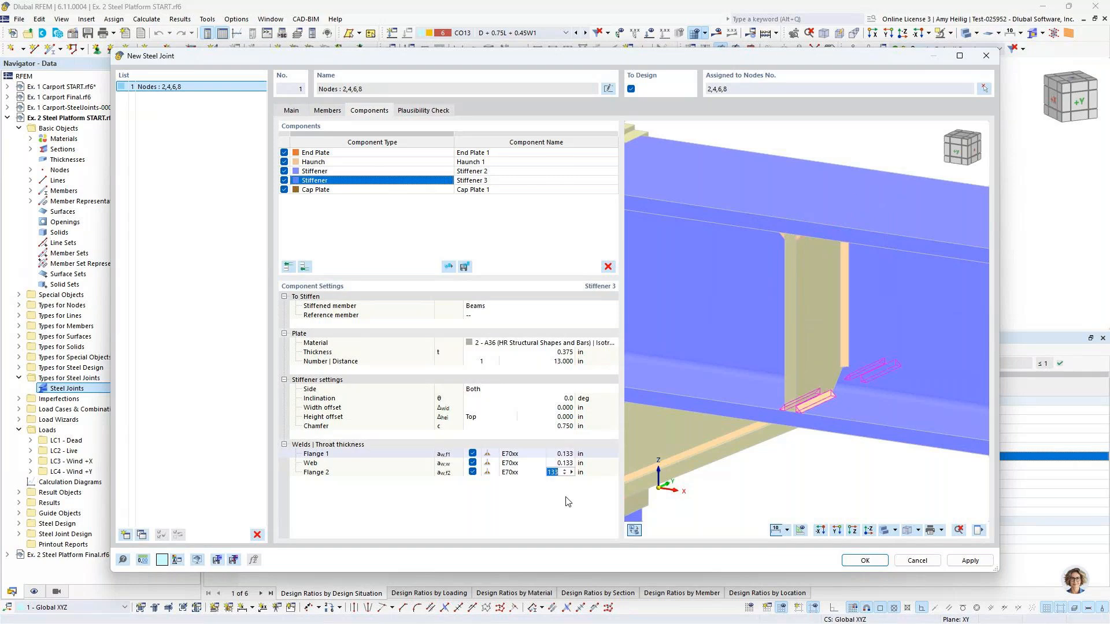
click(566, 497)
scroll(806, 383, down, 4)
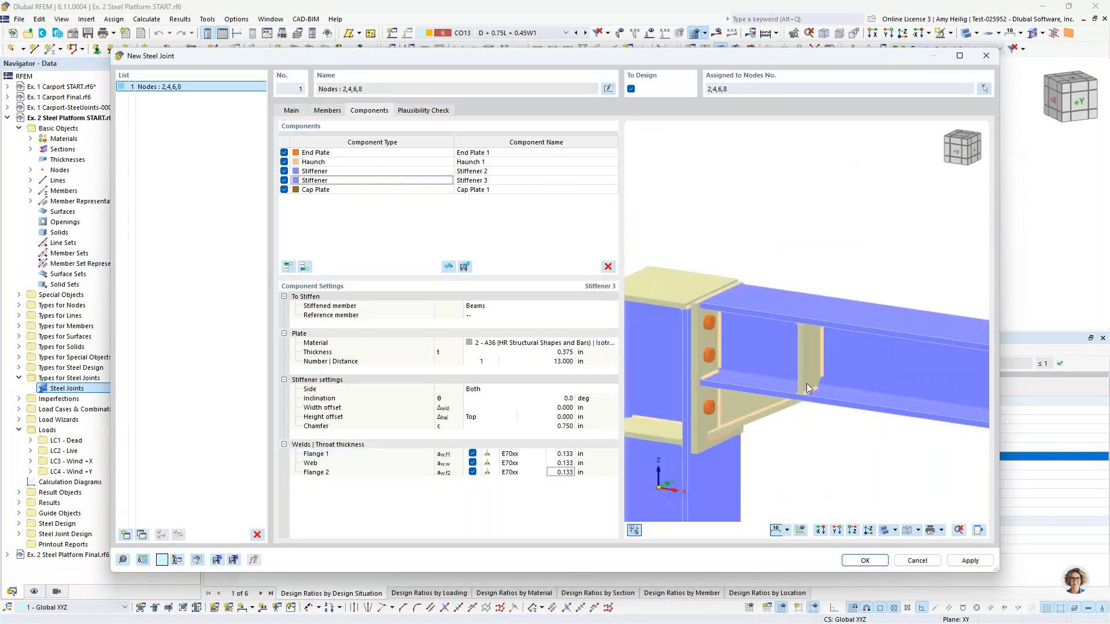
middle_drag(740, 398, 785, 353)
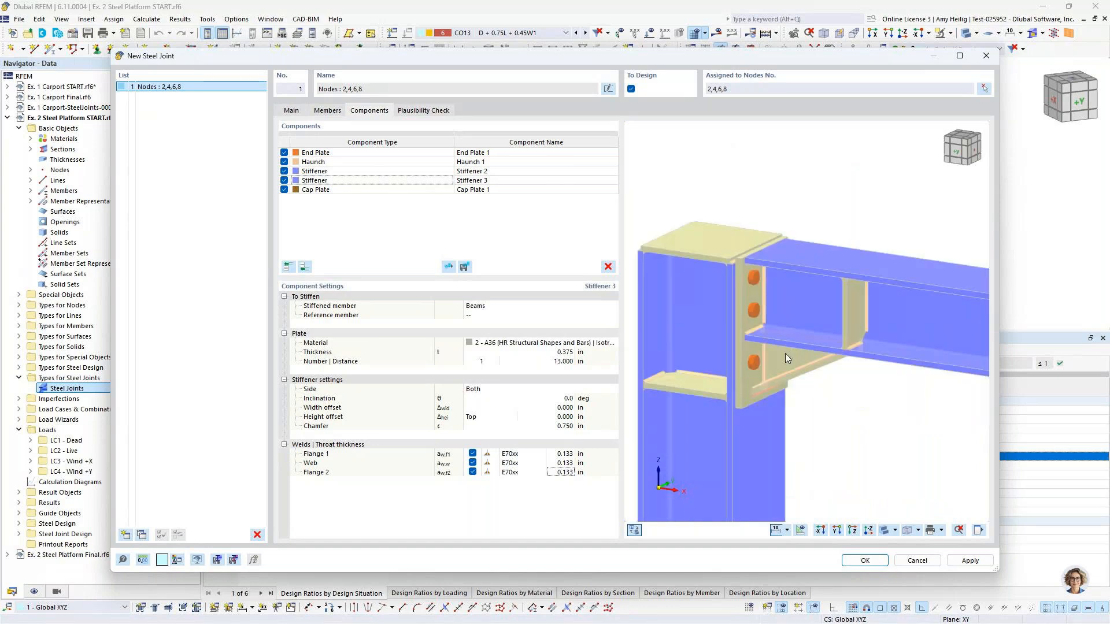
click(464, 267)
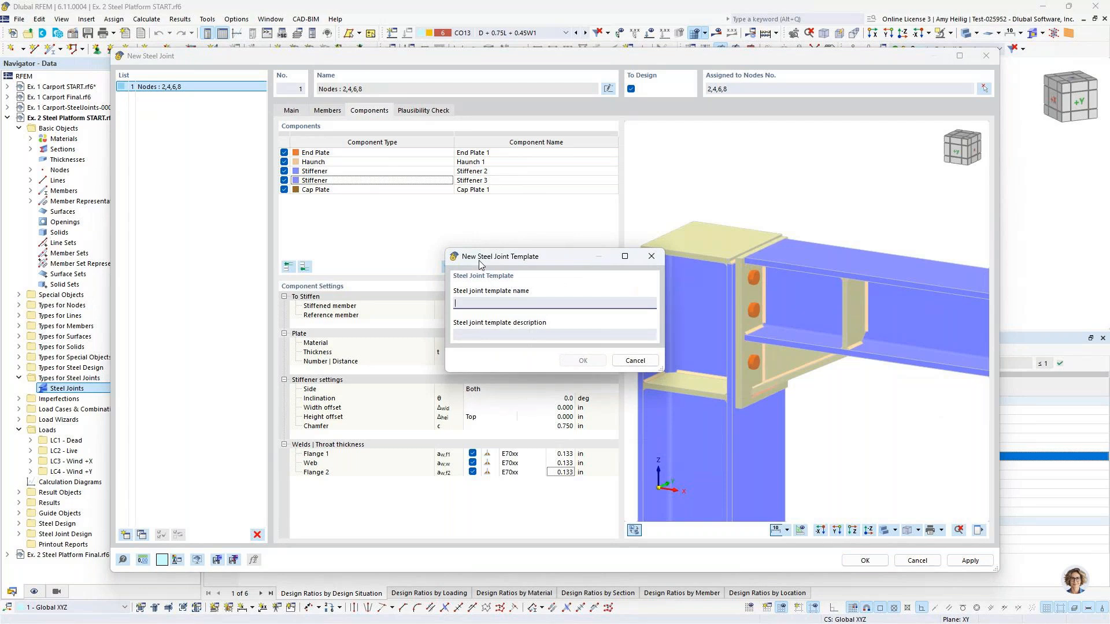
drag(492, 258, 462, 232)
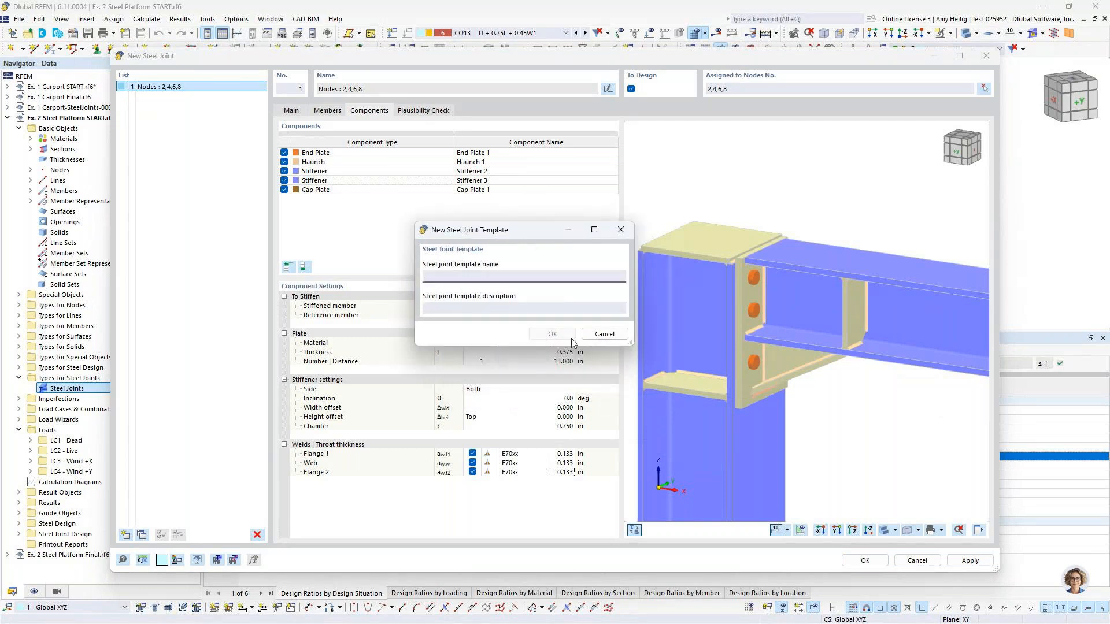
click(598, 338)
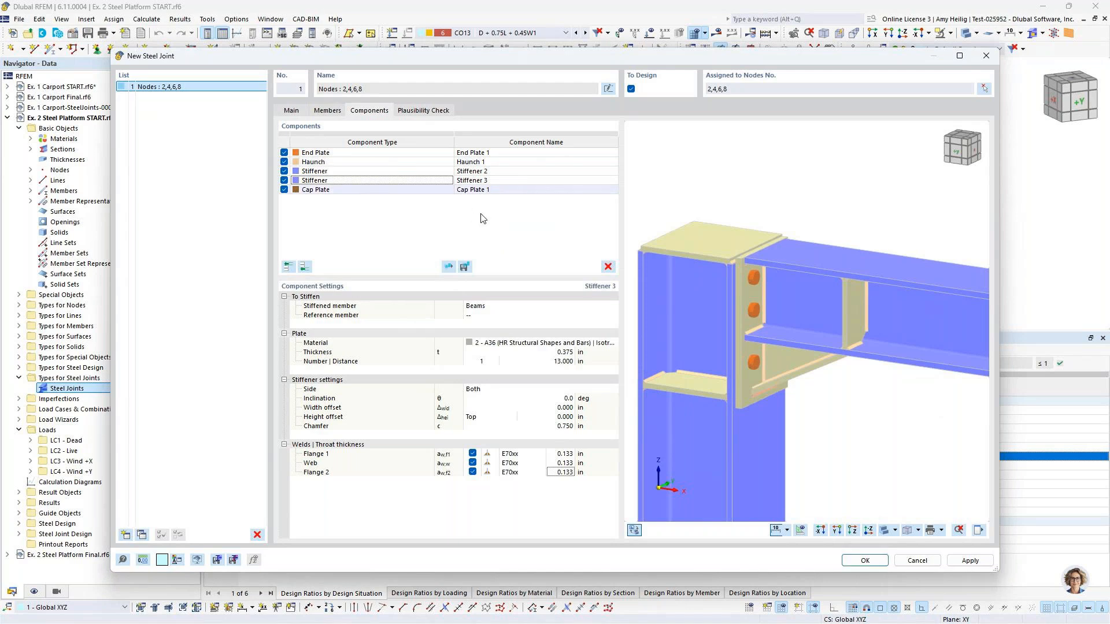
Review the plausibility check of the steel joint and inspect its plates, bolts and welds in the preview.
key(ctrl+Tab)
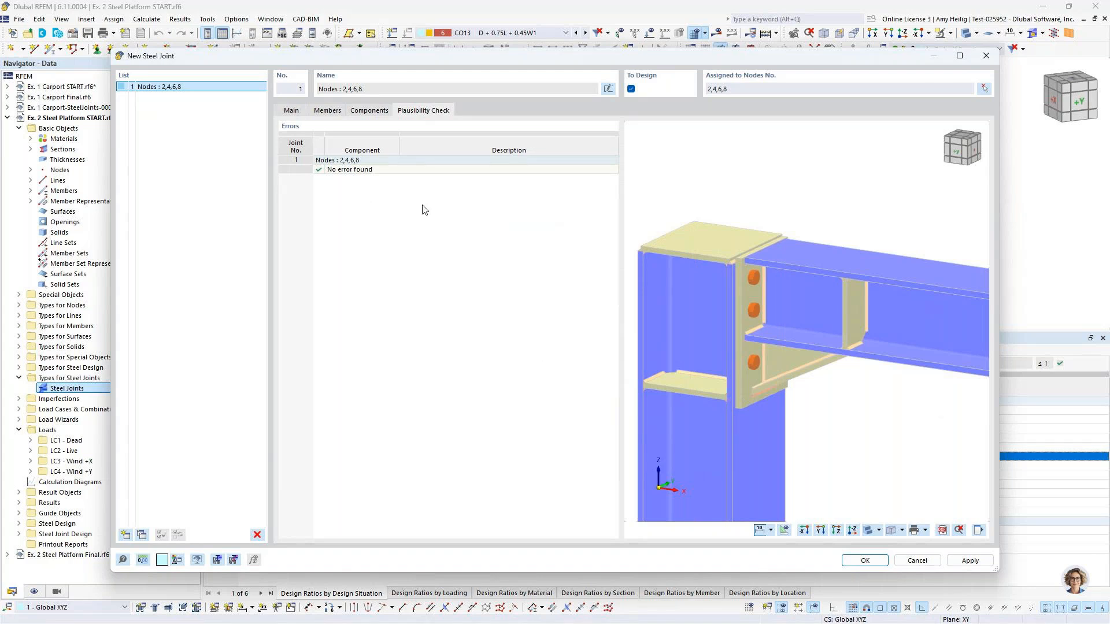
scroll(746, 391, up, 1)
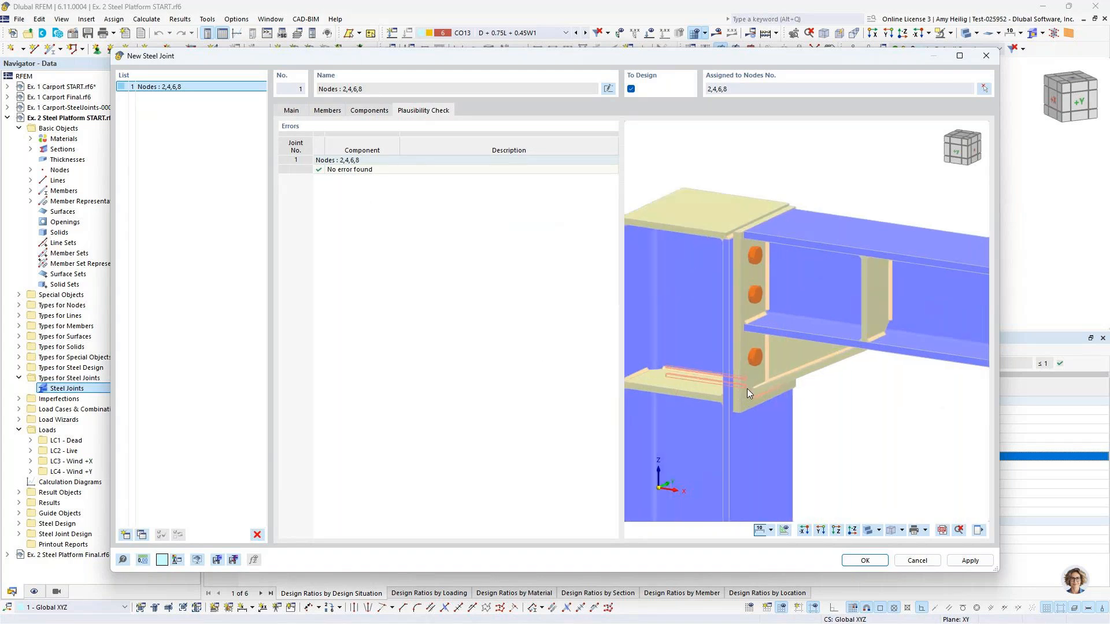
scroll(748, 389, up, 1)
scroll(747, 388, up, 2)
scroll(748, 389, down, 2)
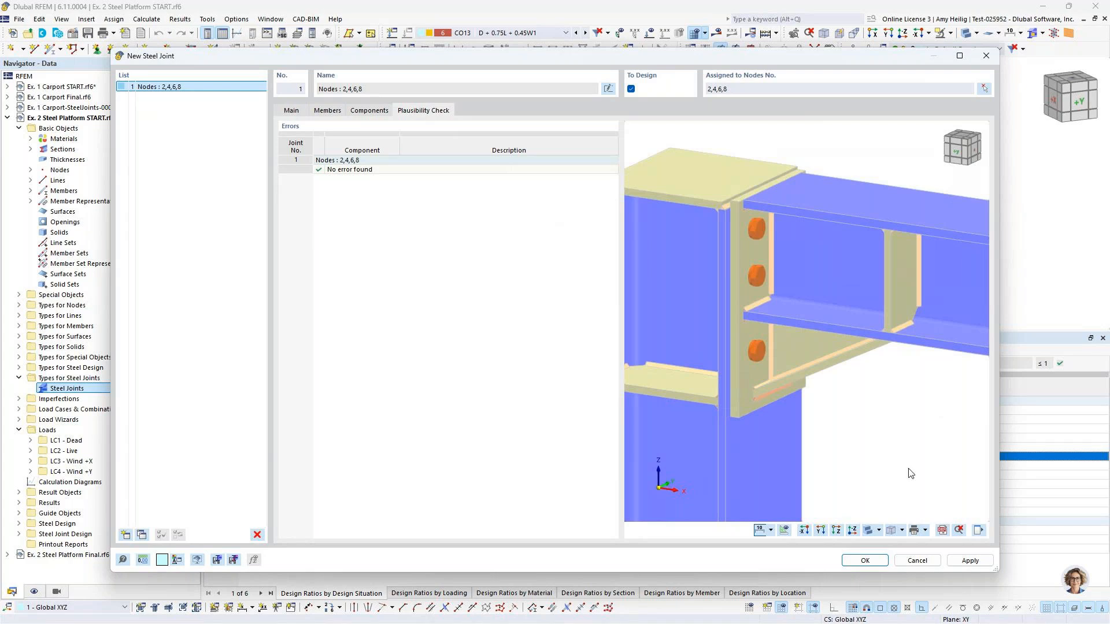
Switch to AutoCAD to view the joint wireframe in DXF Export.dxf and return to RFEM.
key(alt+Tab)
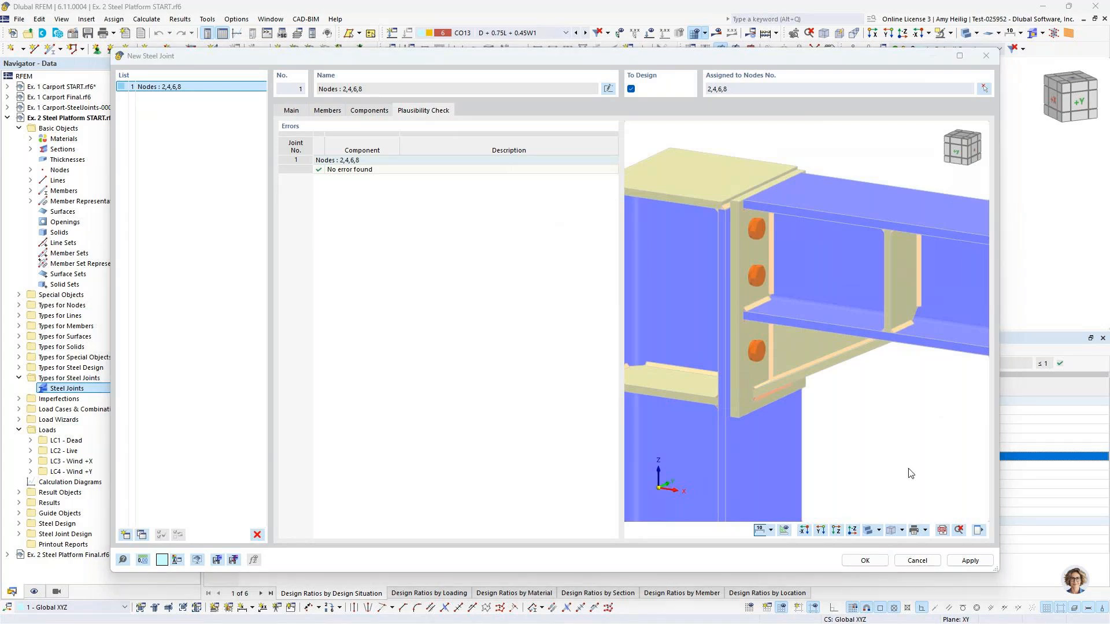
key(super+Tab)
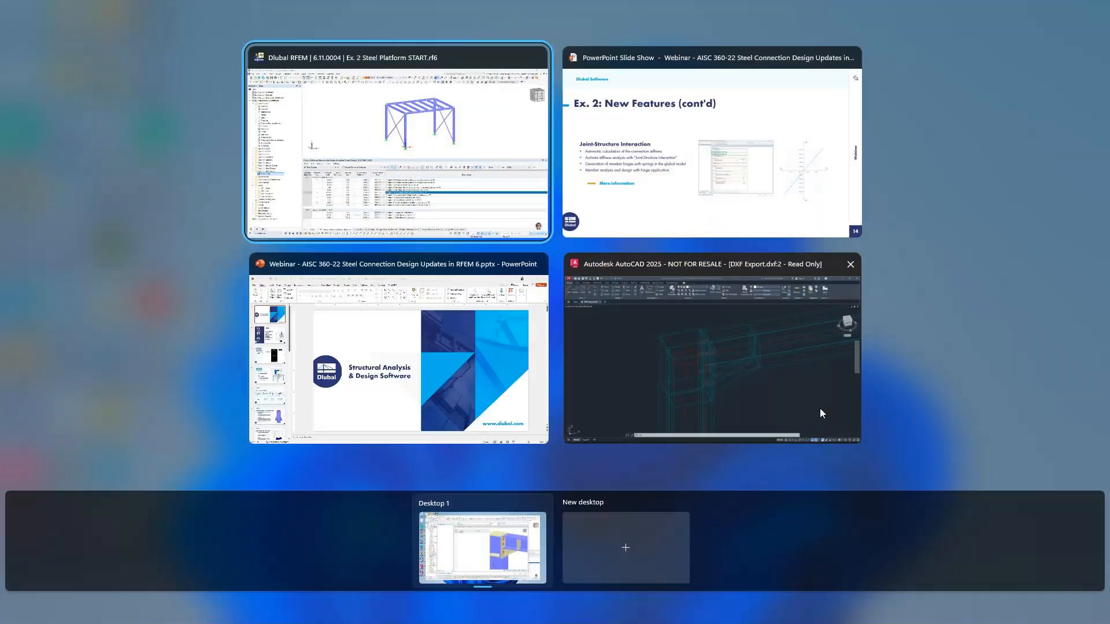
click(819, 408)
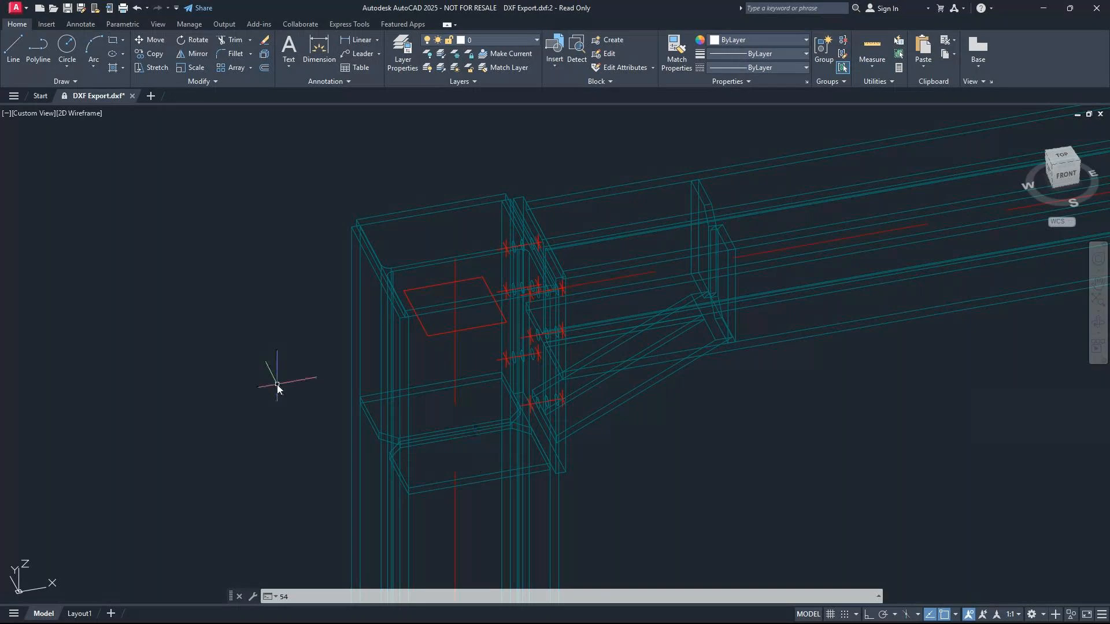
key(super+Tab)
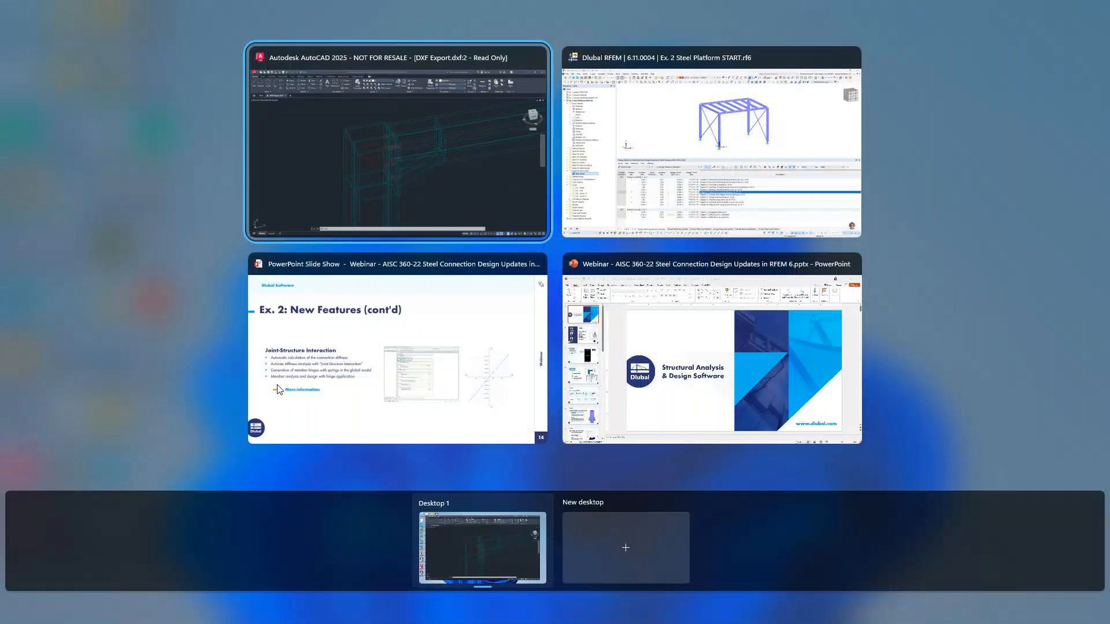
click(678, 119)
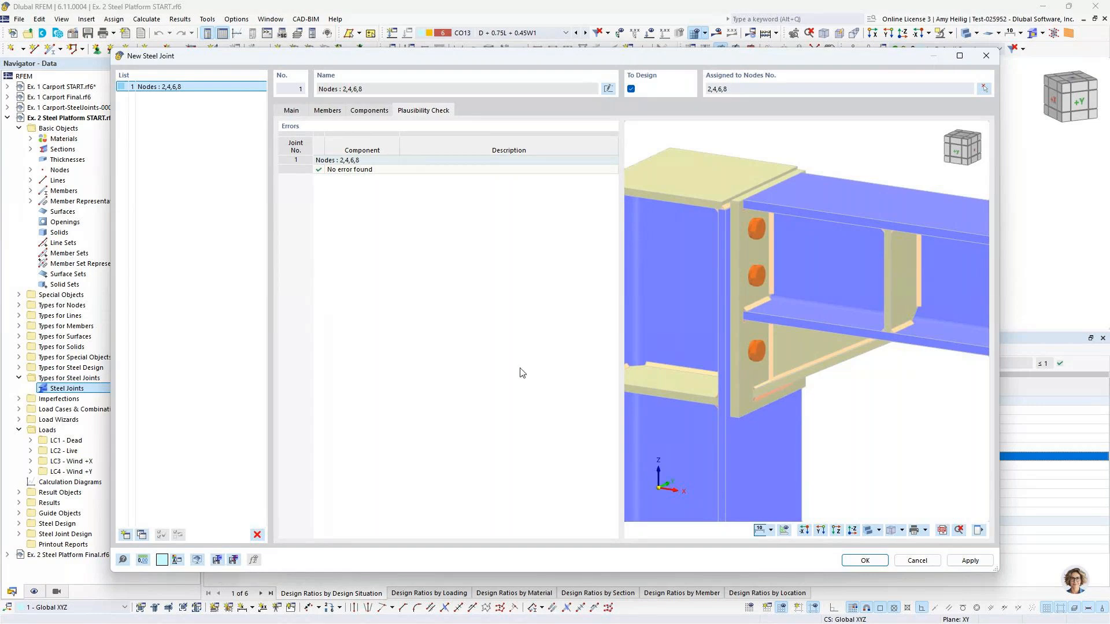
Accept the new steel joint and inspect the joints at the platform's column-beam corners in an enlarged model view.
click(863, 560)
click(601, 368)
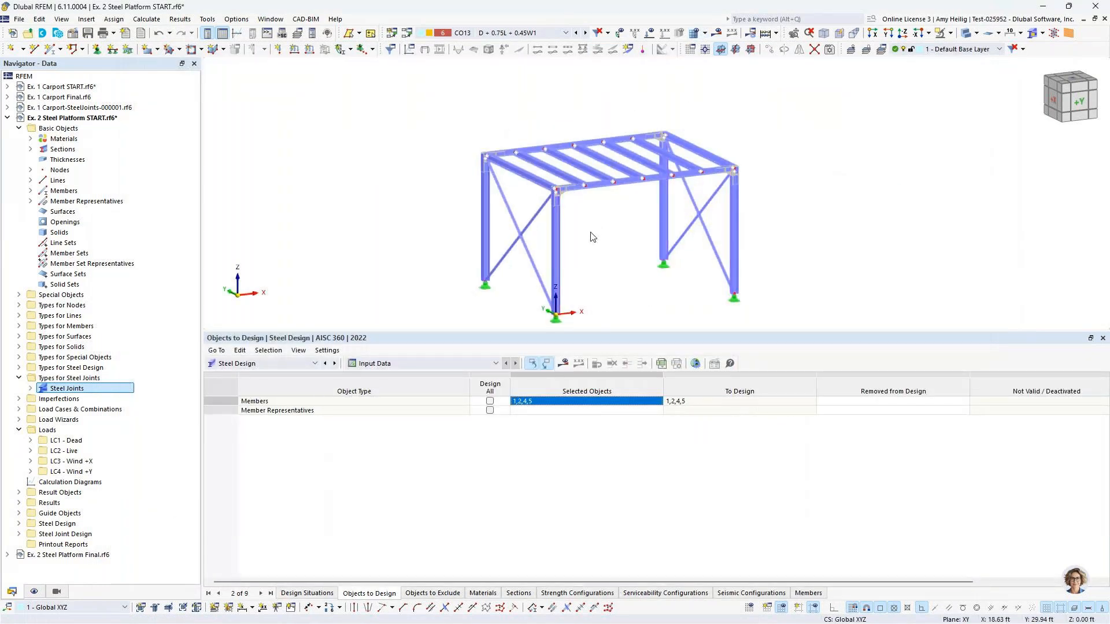
drag(611, 330, 606, 406)
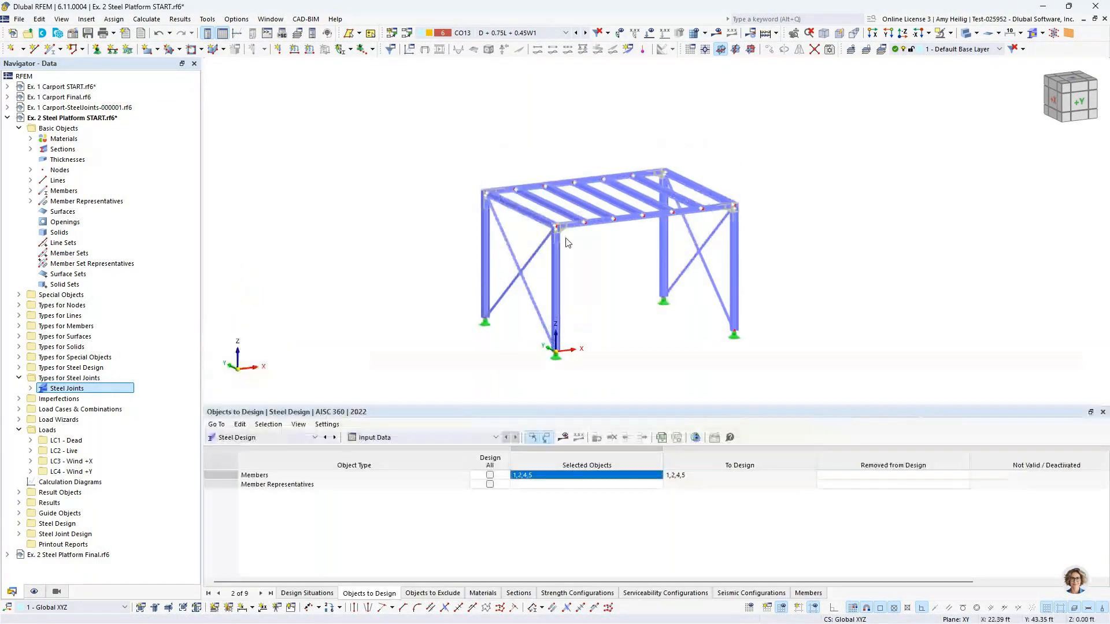
scroll(566, 240, up, 5)
scroll(563, 243, down, 6)
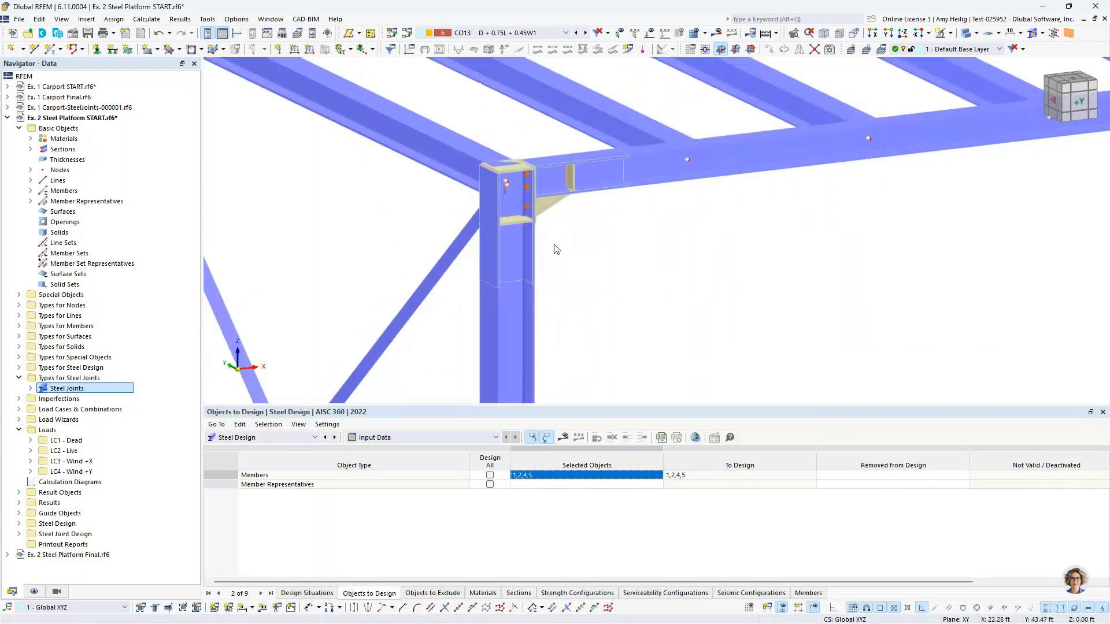
middle_drag(624, 239, 522, 219)
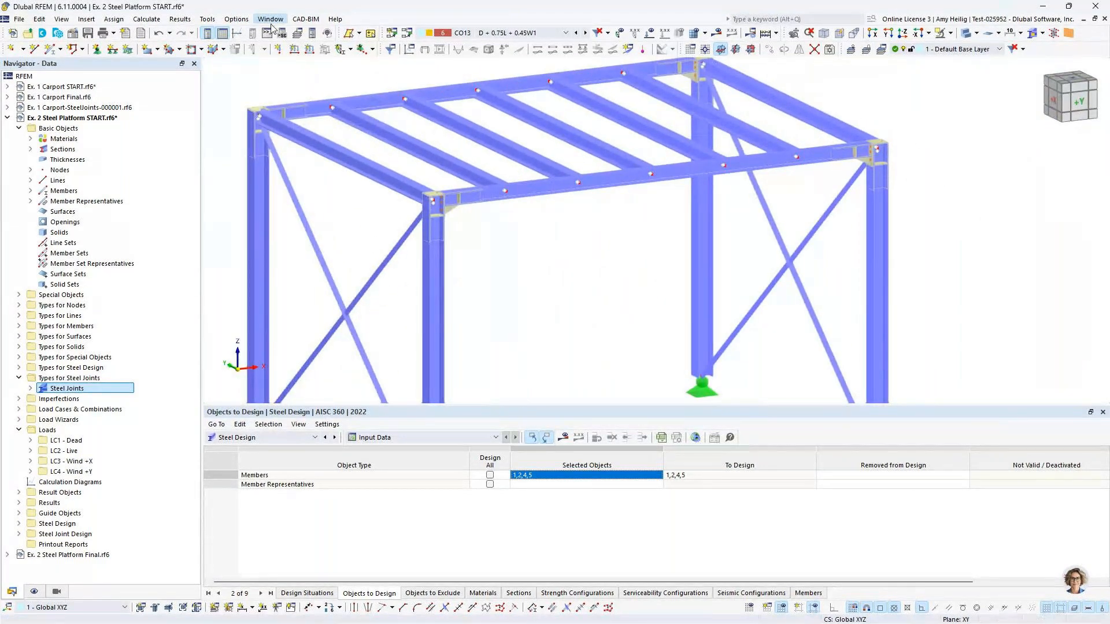
Switch to the Ex. 2 Steel Platform Final model and show the Stiffness Analysis results of the Steel Joint Design.
click(307, 201)
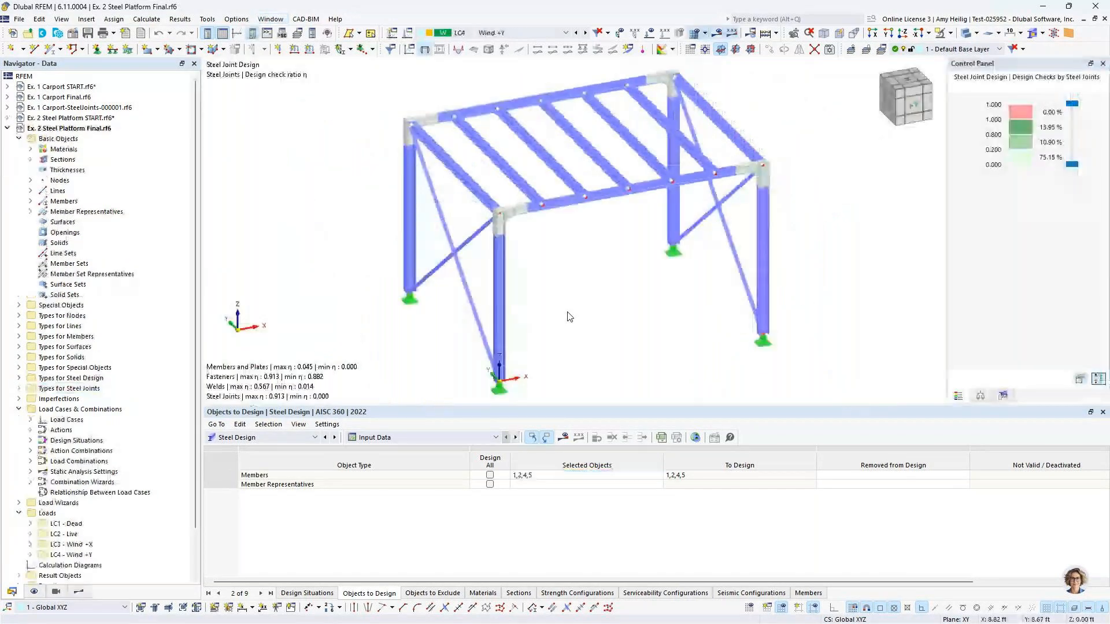
click(271, 437)
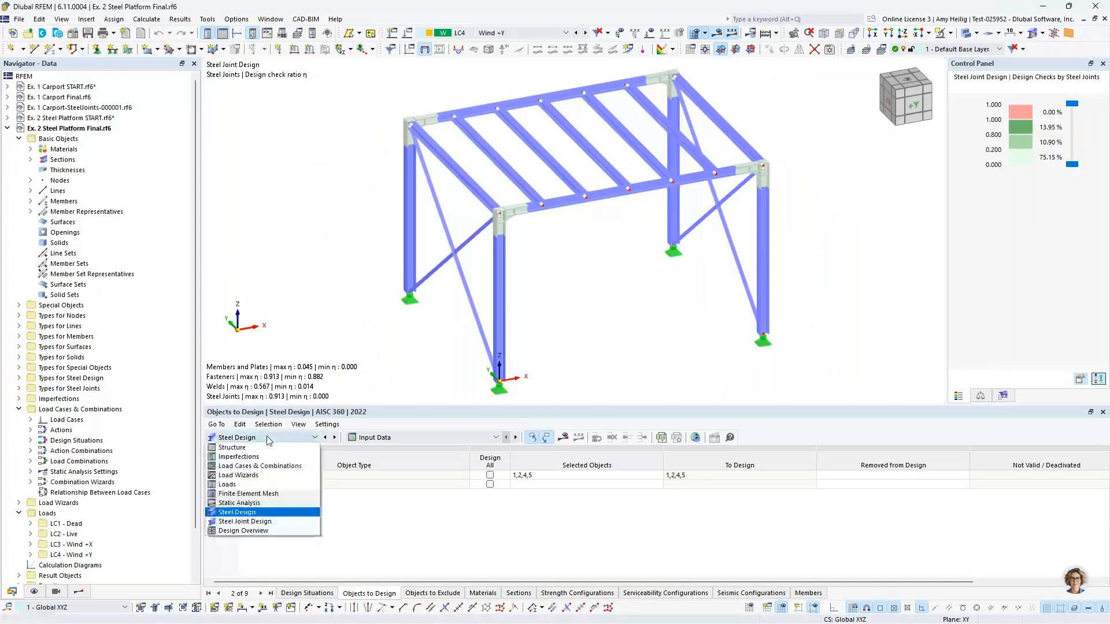
click(260, 522)
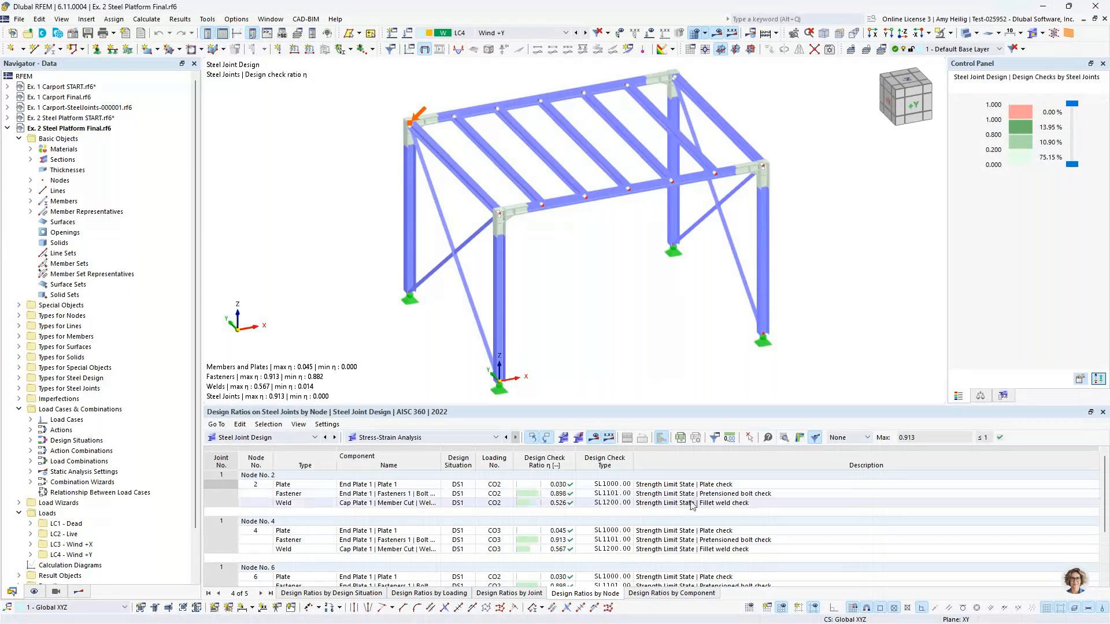
click(483, 438)
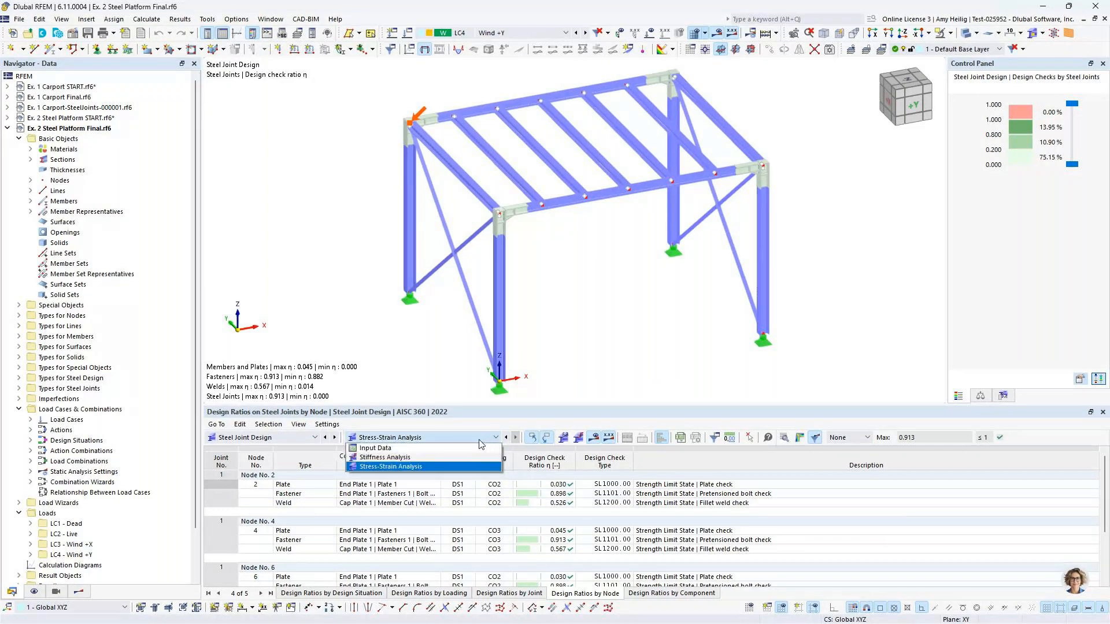
click(461, 458)
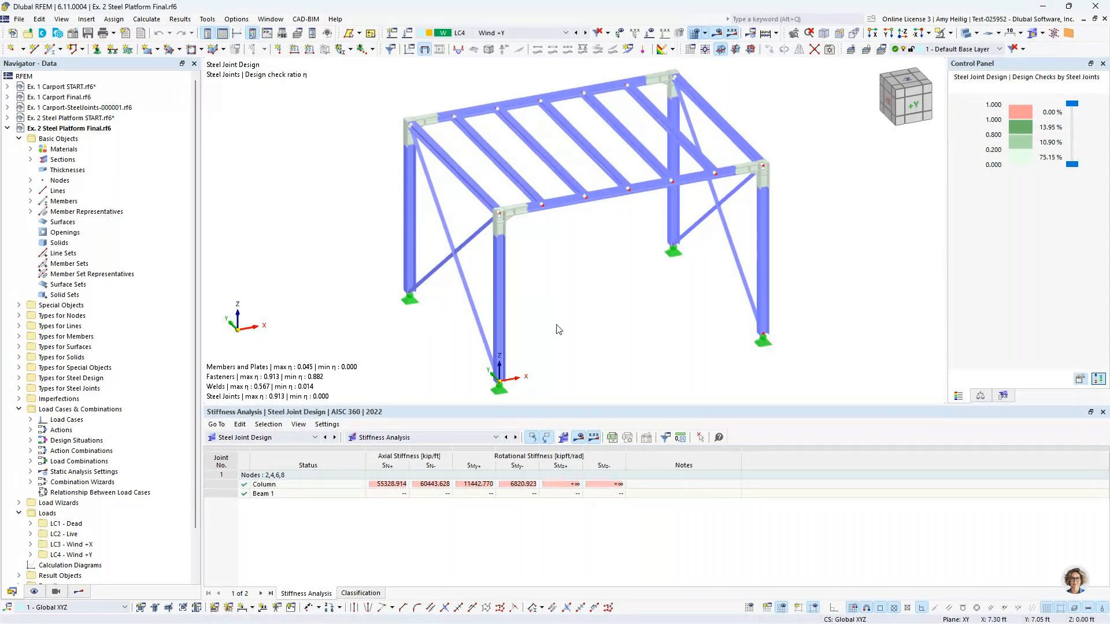
Hide the steel joints in the model view and open the front column, member 4, for editing.
click(1042, 33)
click(1035, 48)
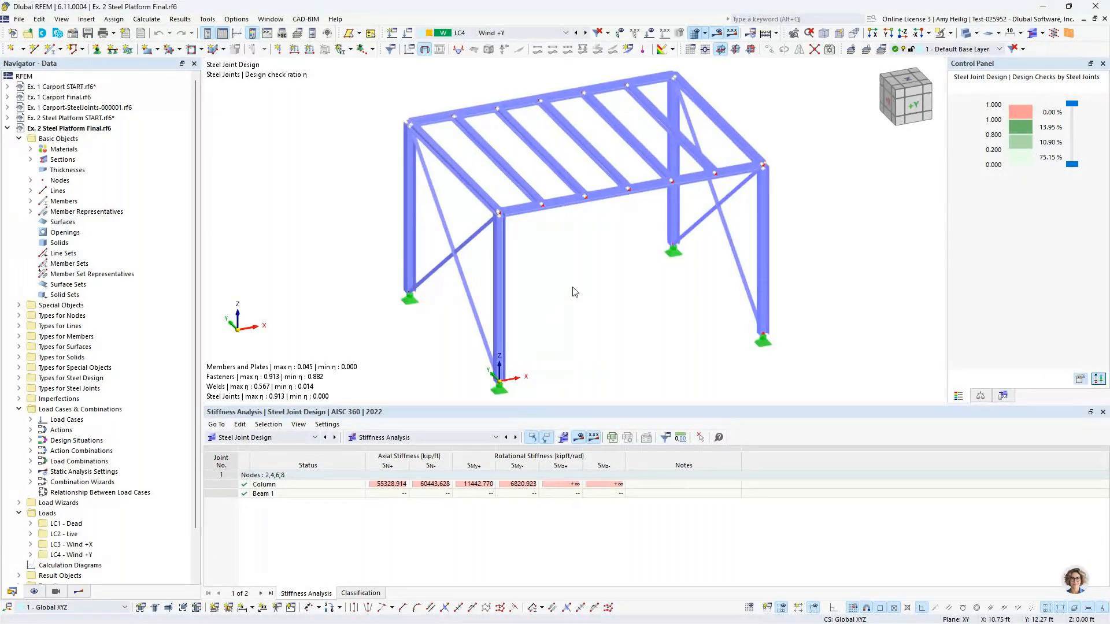
click(498, 278)
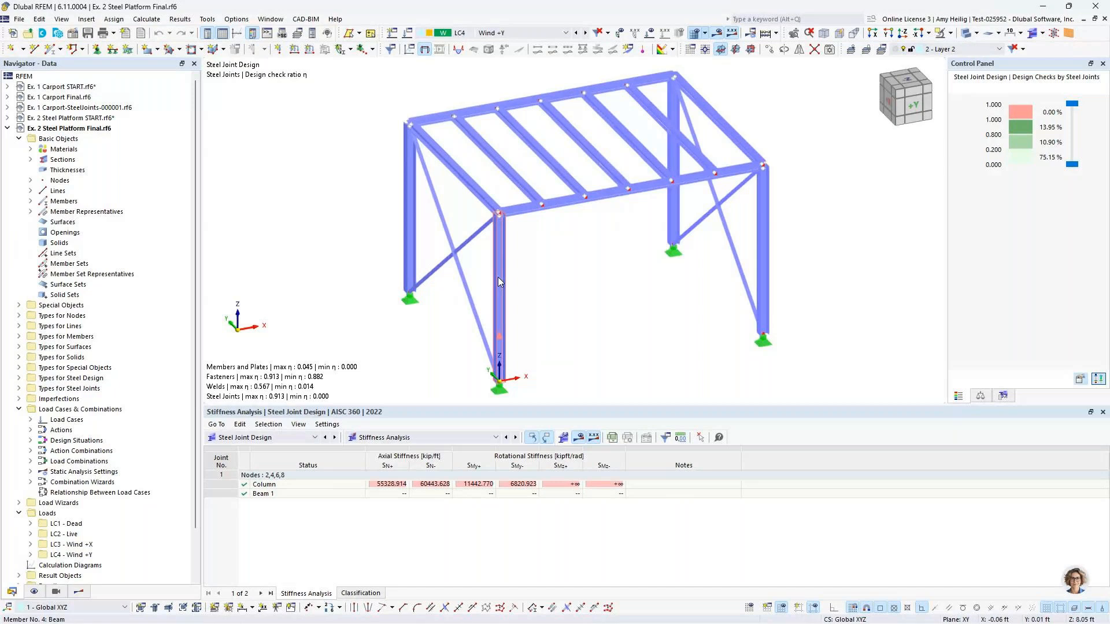
double_click(498, 280)
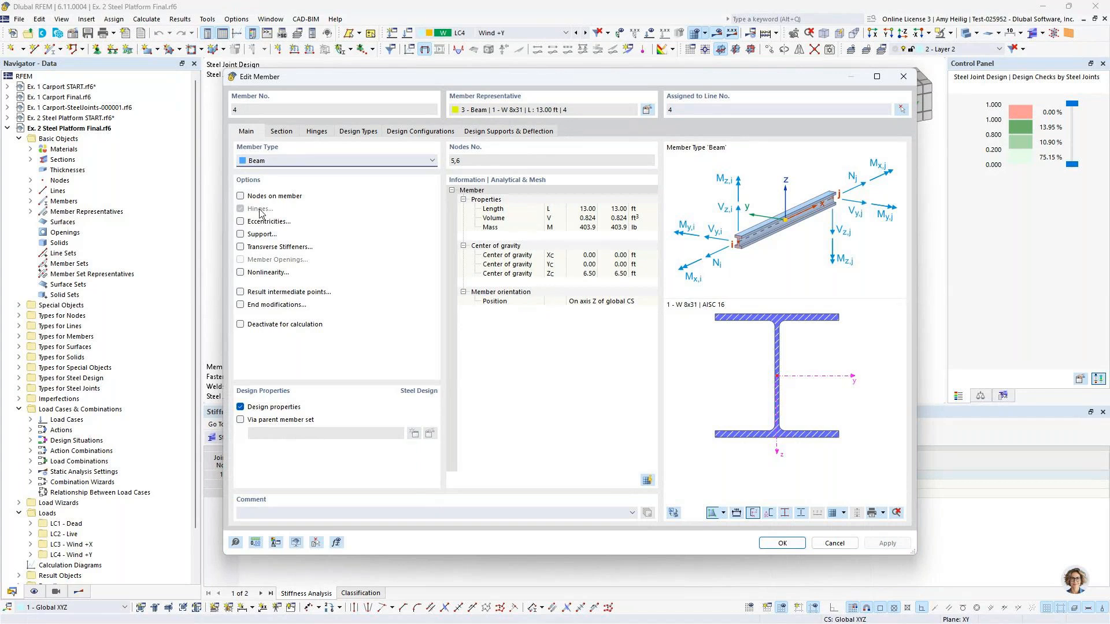
Examine the uₓ and φᵧ diagrams of the hinge at member 4's end j, and close the hinge and member without changes.
click(316, 131)
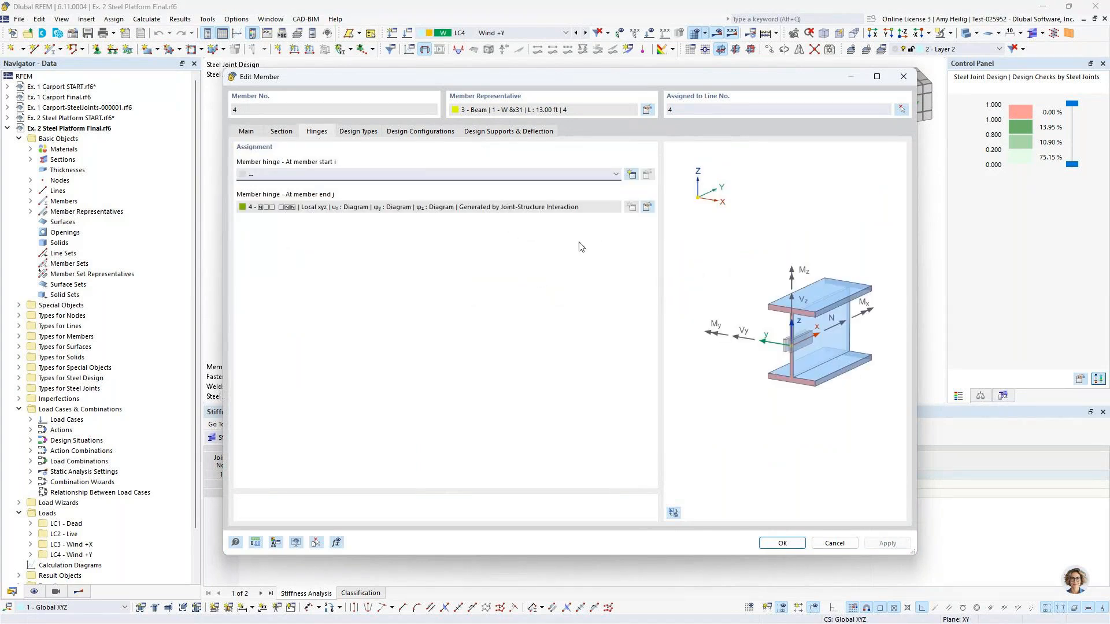
click(647, 207)
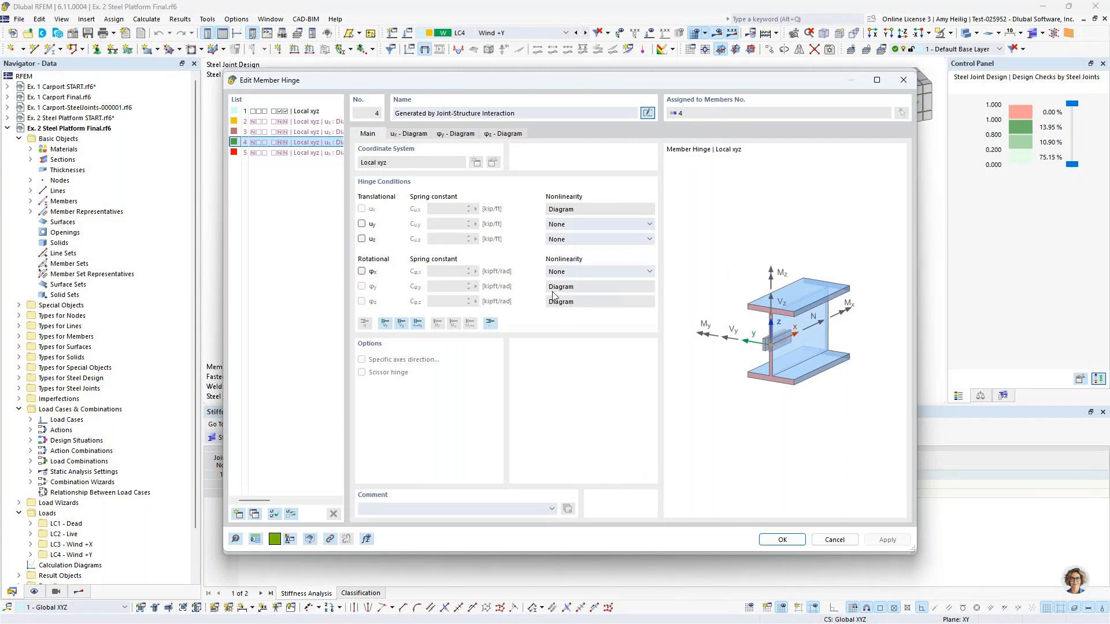
click(411, 134)
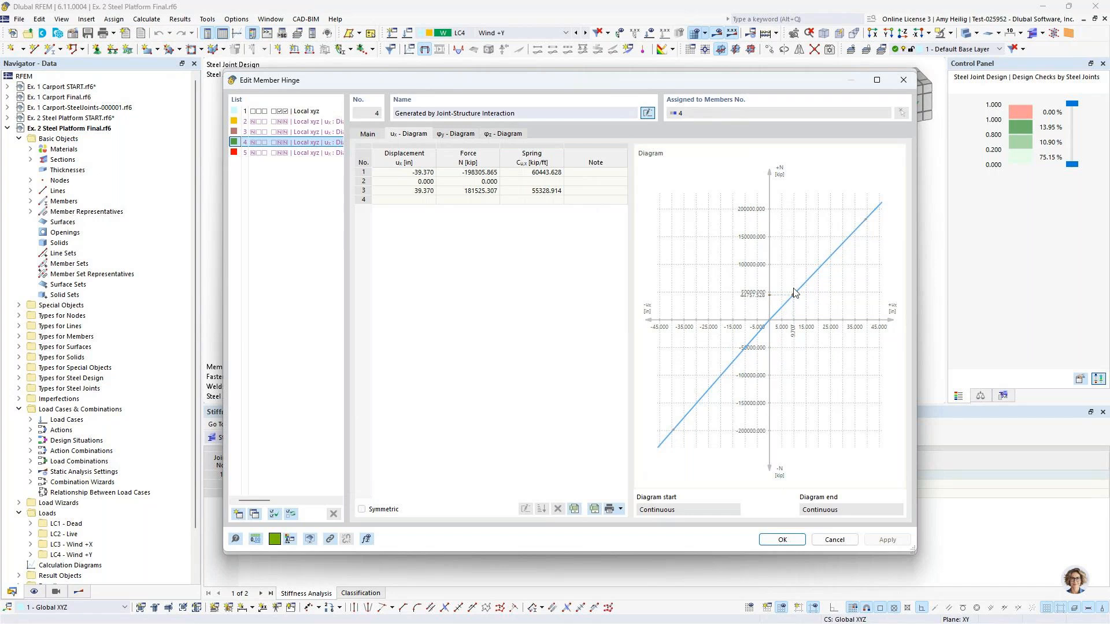
click(458, 135)
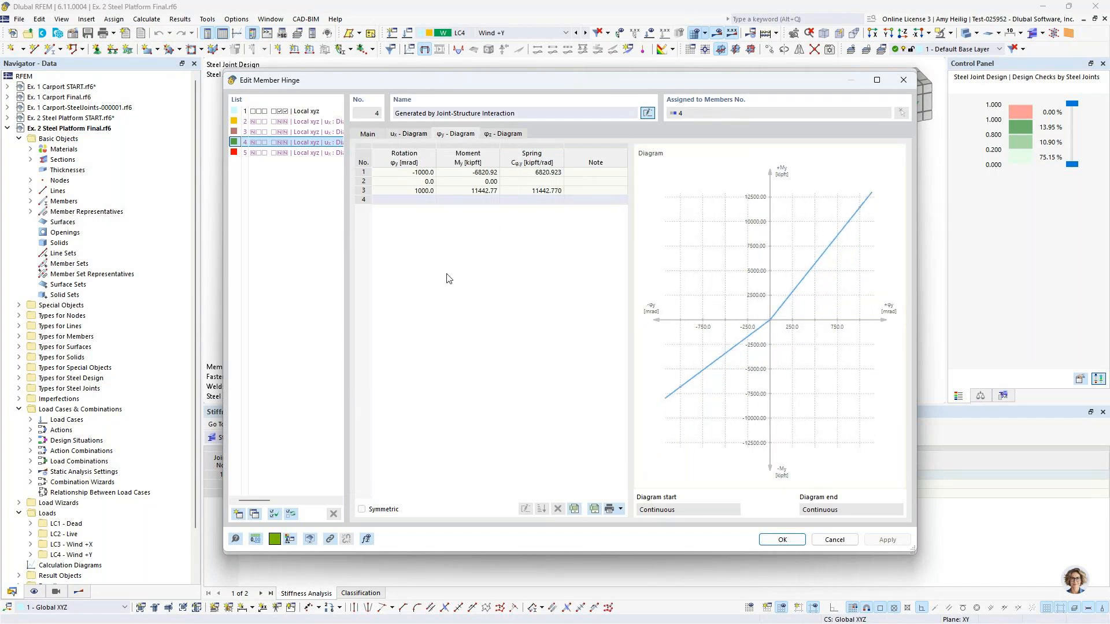
click(834, 540)
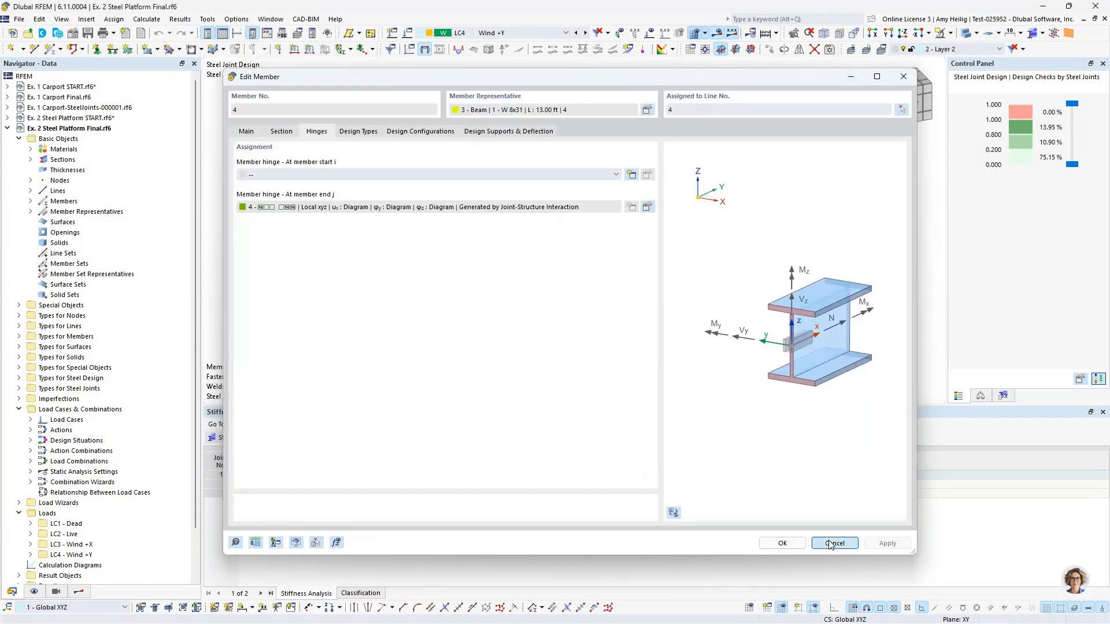
click(834, 543)
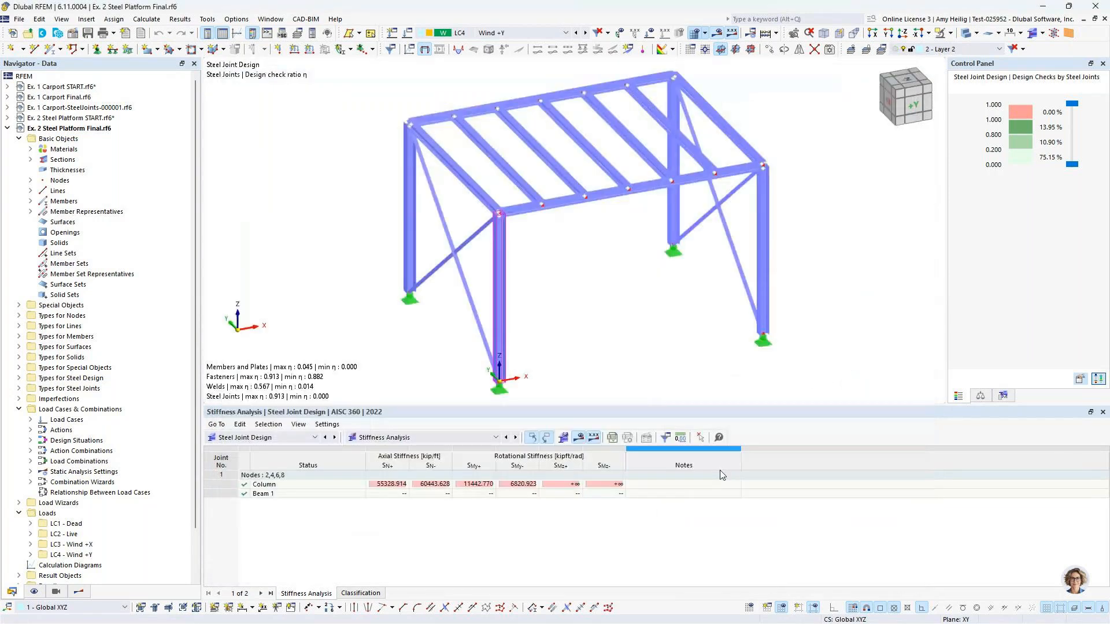
Show the Steel Design results as Design Ratios on Members by design situation.
click(254, 441)
click(256, 516)
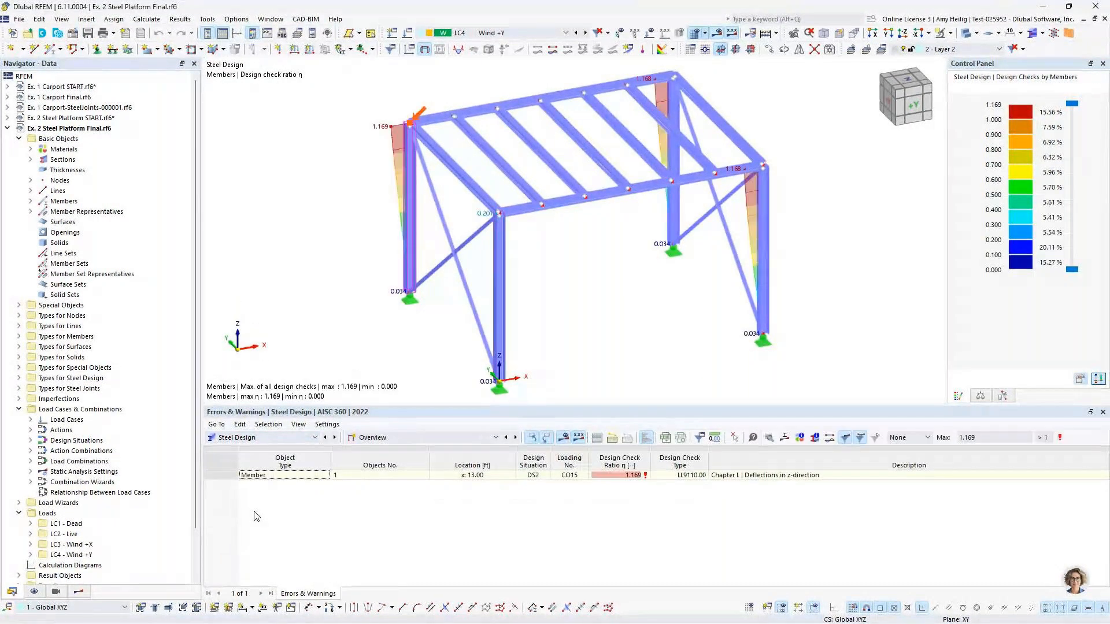
click(405, 437)
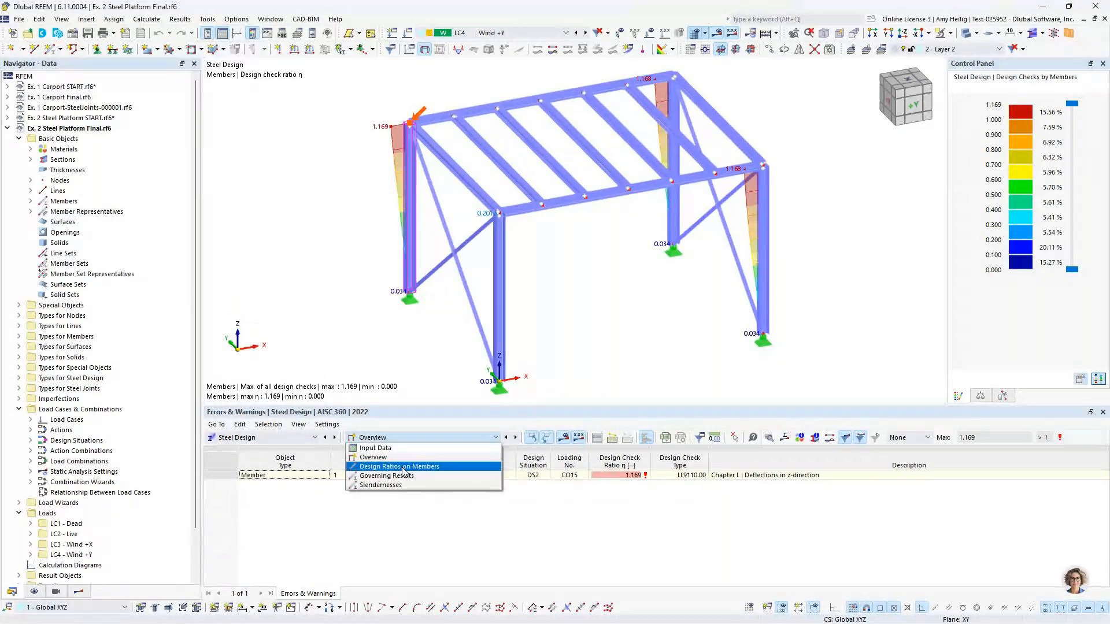
click(403, 468)
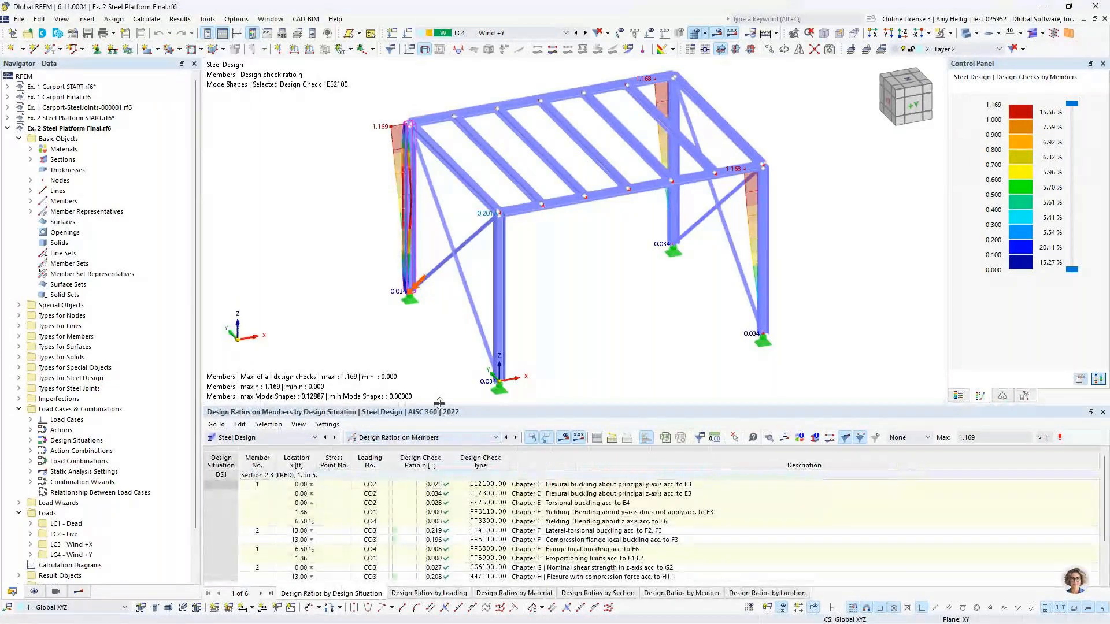
Enlarge the results table and inspect the DS2 deflection checks, selecting the Chapter L deflections in y-direction.
drag(439, 403, 441, 317)
middle_drag(559, 221, 540, 208)
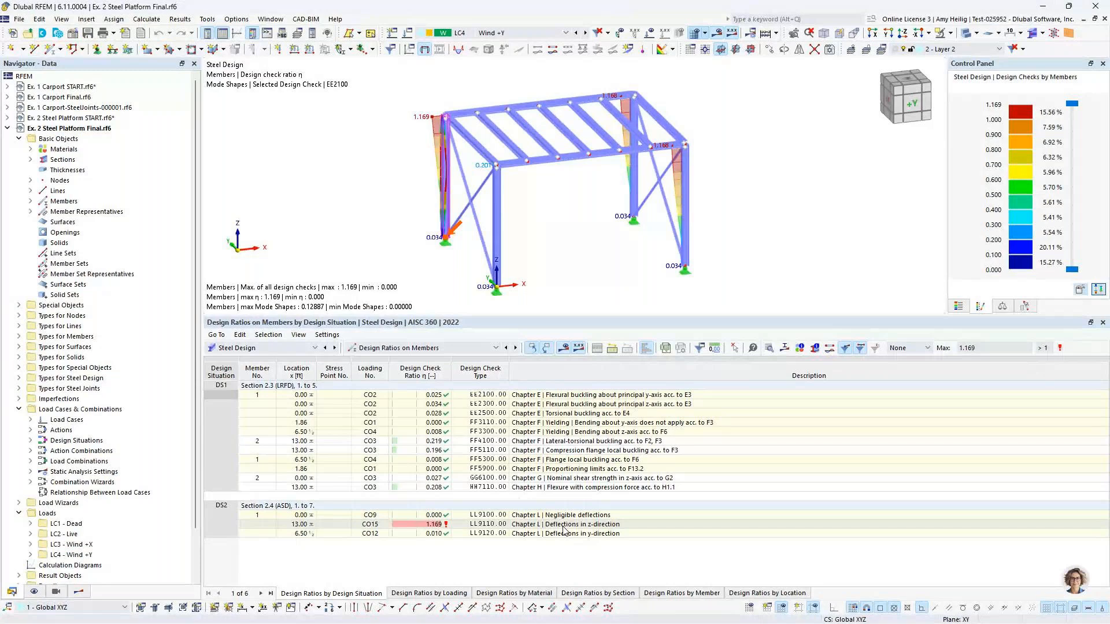
click(550, 534)
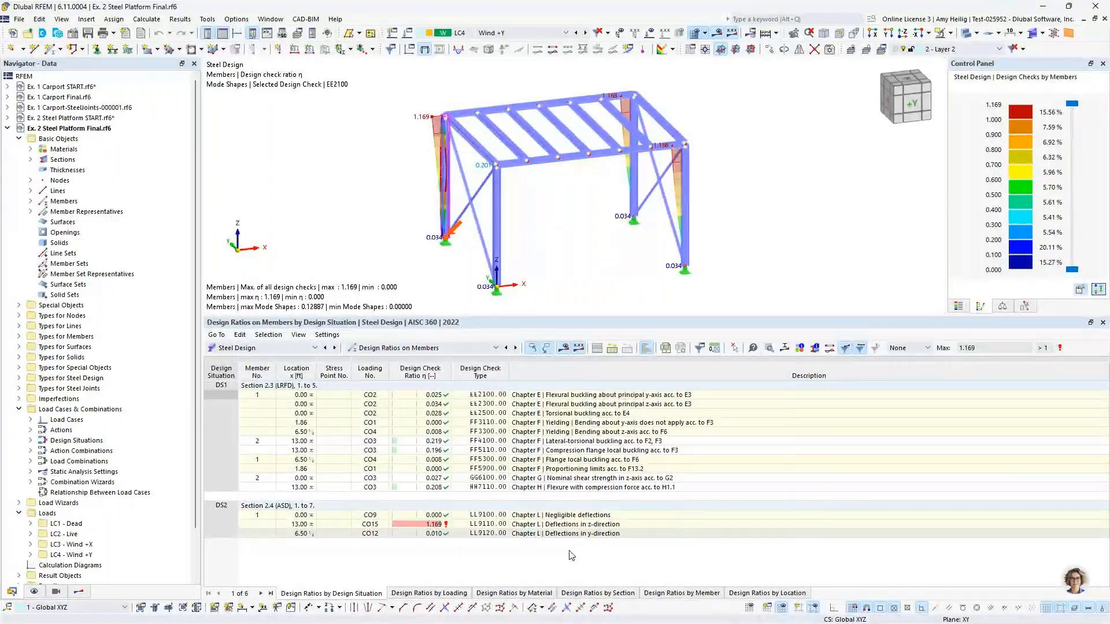
Switch to the webinar presentation and advance to the Additional New Features slide.
key(super+Tab)
click(486, 343)
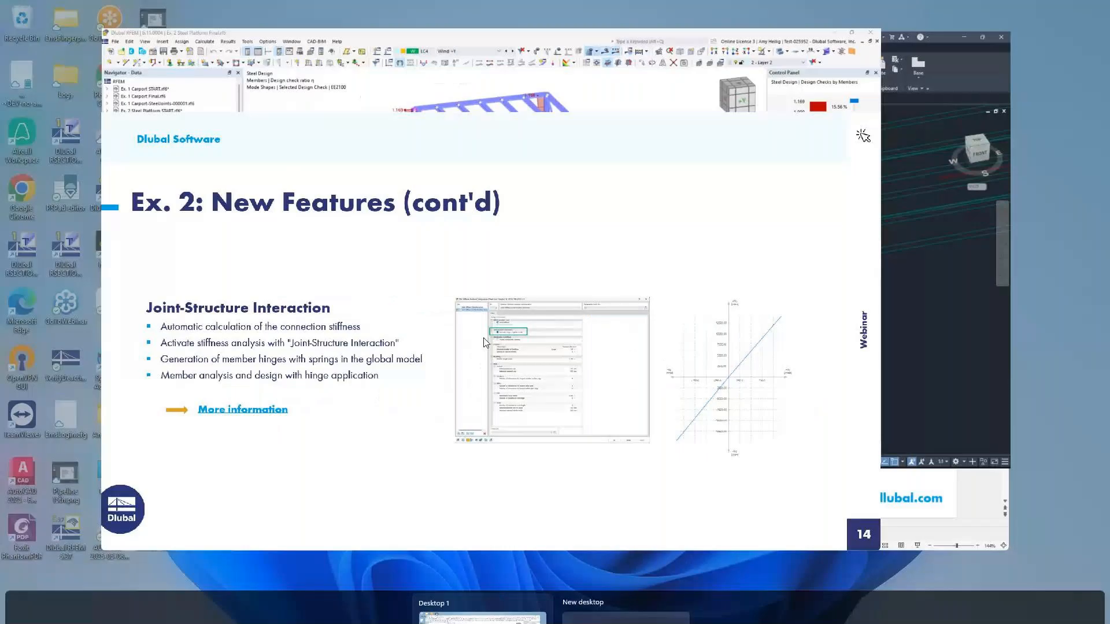
click(484, 338)
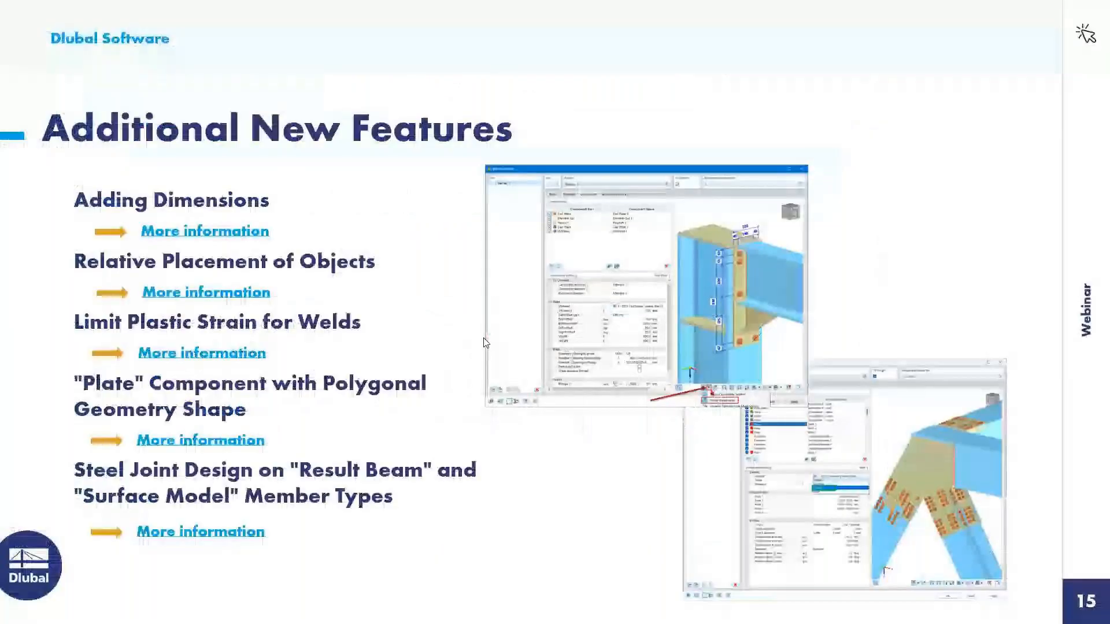